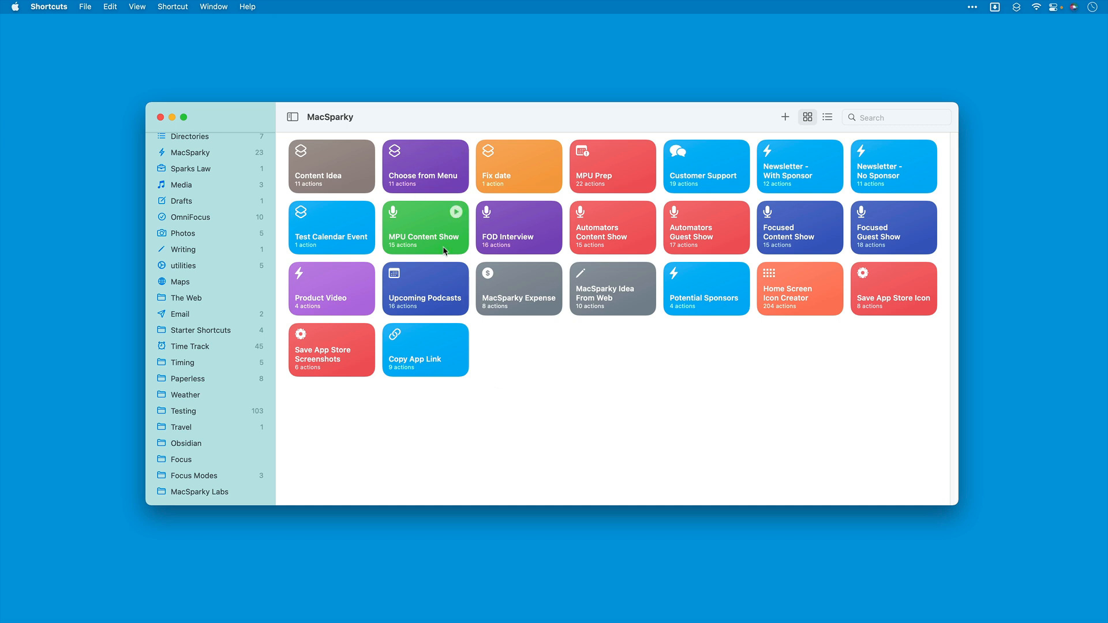
Step: Open the MPU Content Show shortcut, review its input, date, variable and text actions, and close it
{"action": "double_click", "coordinate": [431, 230]}
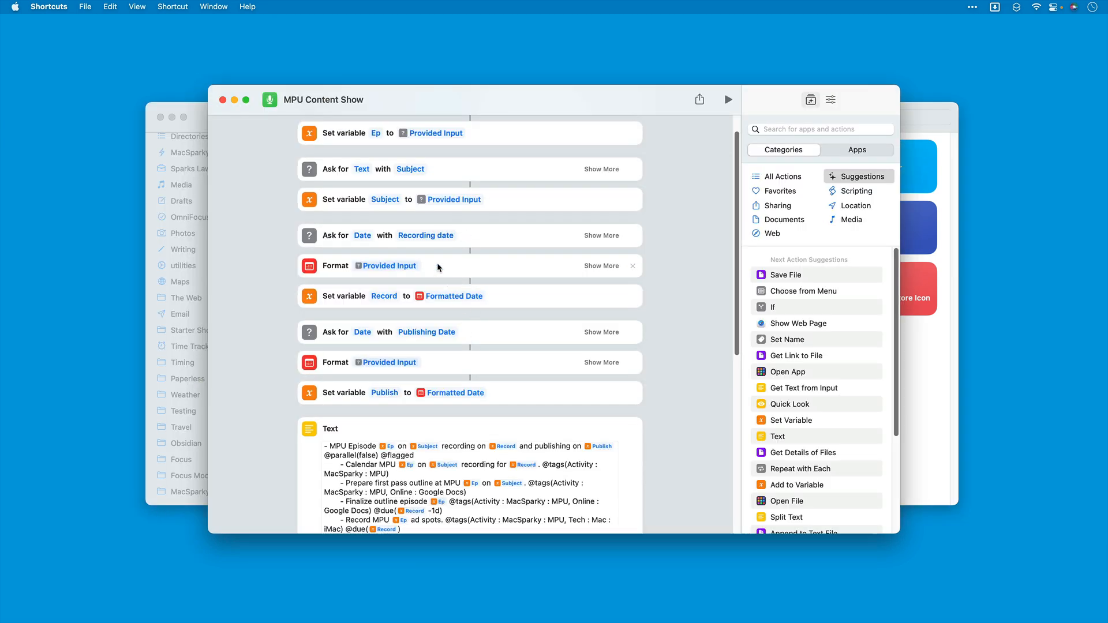
{"action": "scroll", "coordinate": [438, 268], "scroll_direction": "up", "scroll_amount": 3}
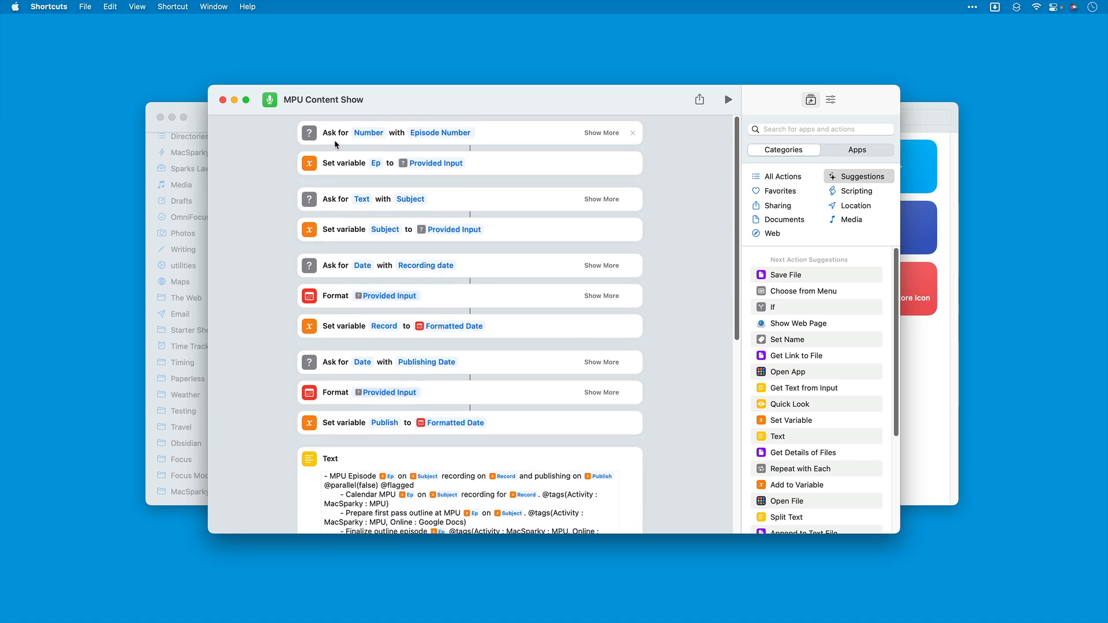
{"action": "scroll", "coordinate": [338, 142], "scroll_direction": "up", "scroll_amount": 1}
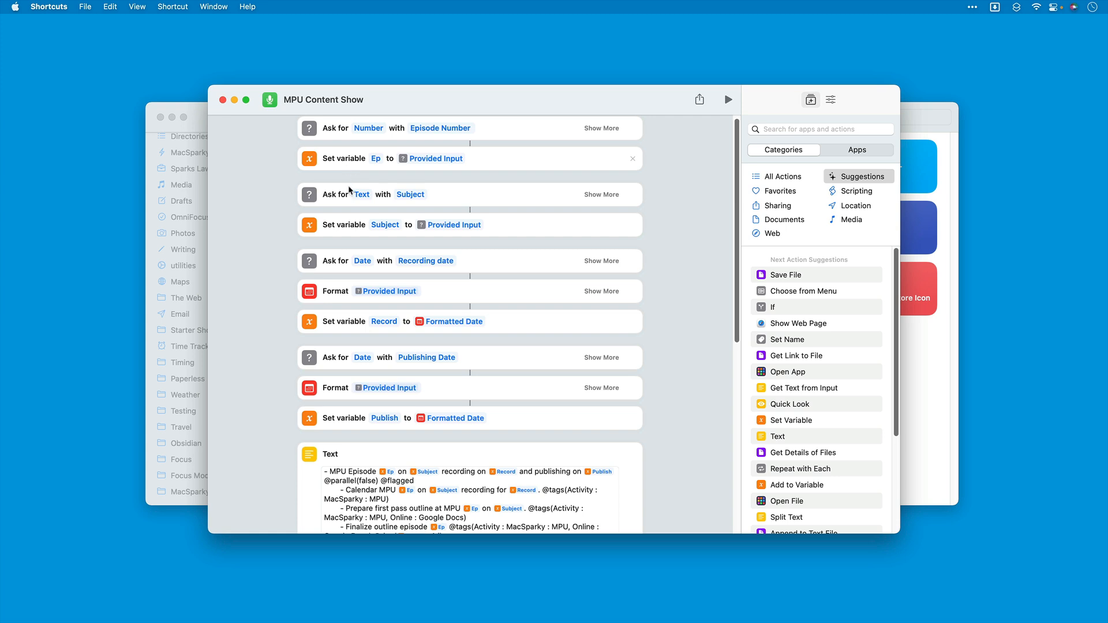
{"action": "scroll", "coordinate": [382, 278], "scroll_direction": "down", "scroll_amount": 5}
{"action": "scroll", "coordinate": [383, 283], "scroll_direction": "down", "scroll_amount": 2}
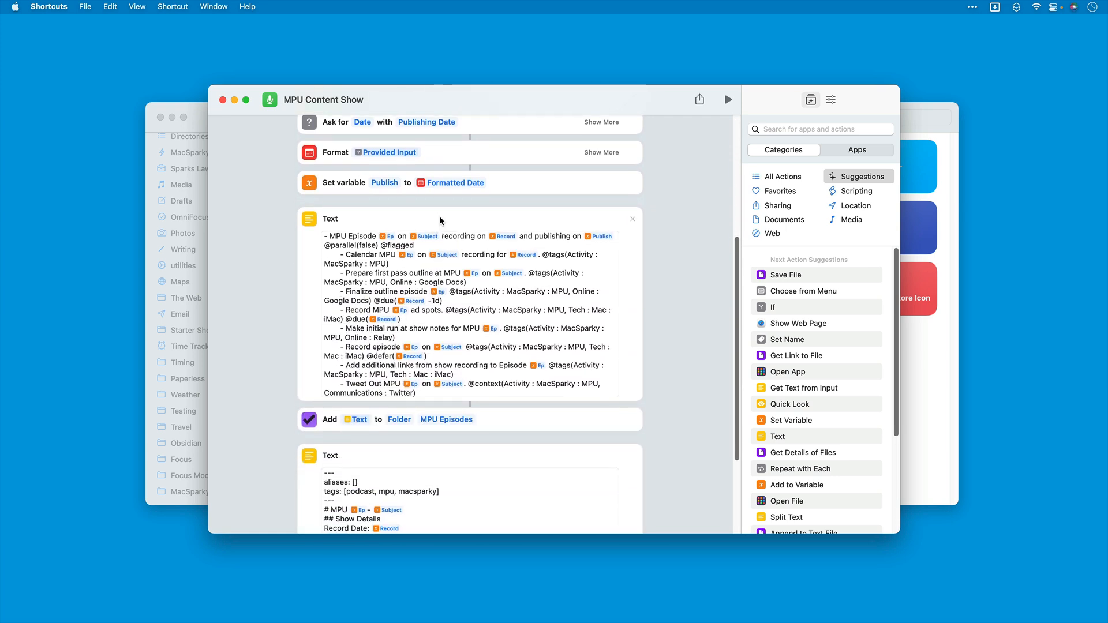
{"action": "scroll", "coordinate": [411, 191], "scroll_direction": "up", "scroll_amount": 7}
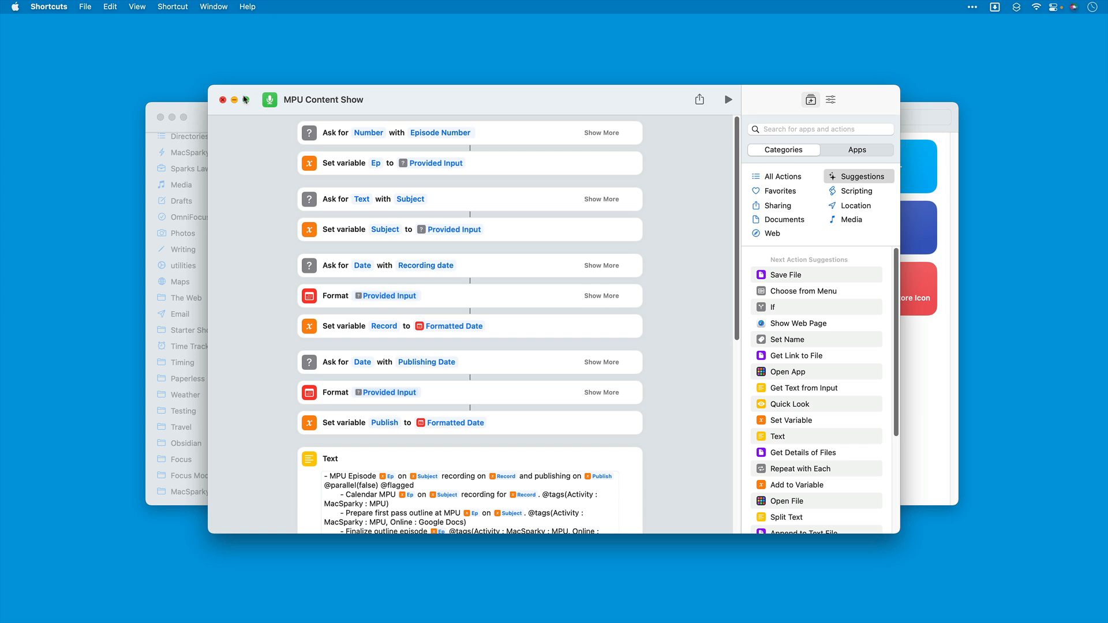
{"action": "left_click", "coordinate": [222, 100]}
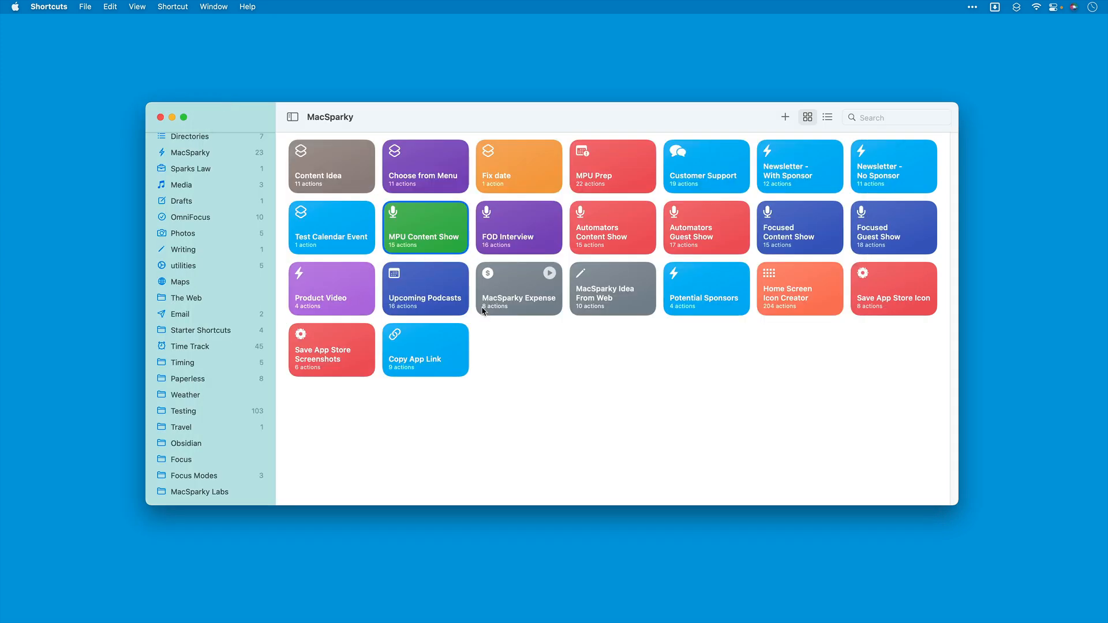
Step: Create a new shortcut named "MPU Guest Episode"
{"action": "left_click", "coordinate": [785, 117]}
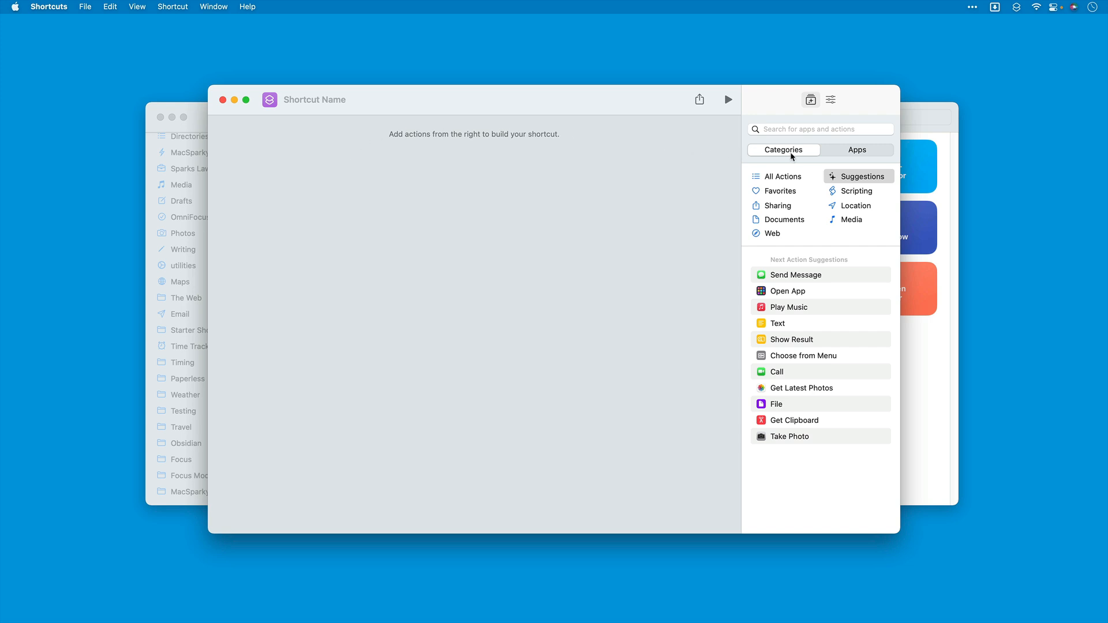
{"action": "left_click", "coordinate": [293, 99]}
{"action": "type", "text": "MPU Guest Episode"}
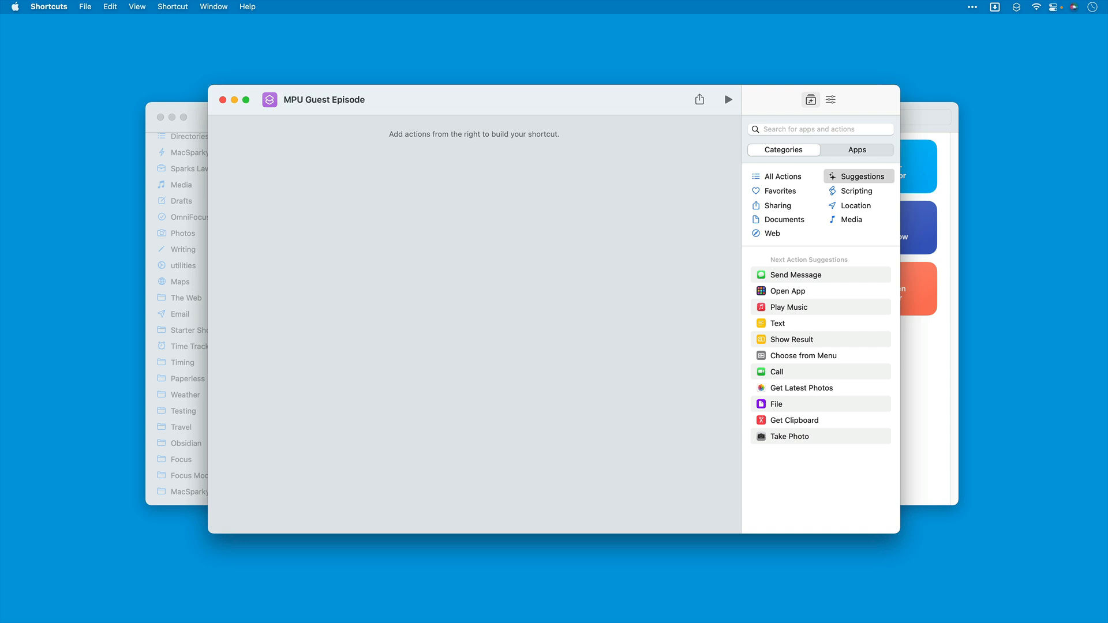
Step: Give the MPU Guest Episode shortcut a green icon with the microphone symbol
{"action": "left_click", "coordinate": [269, 98]}
{"action": "left_click", "coordinate": [264, 131]}
{"action": "scroll", "coordinate": [261, 273], "scroll_direction": "down", "scroll_amount": 1}
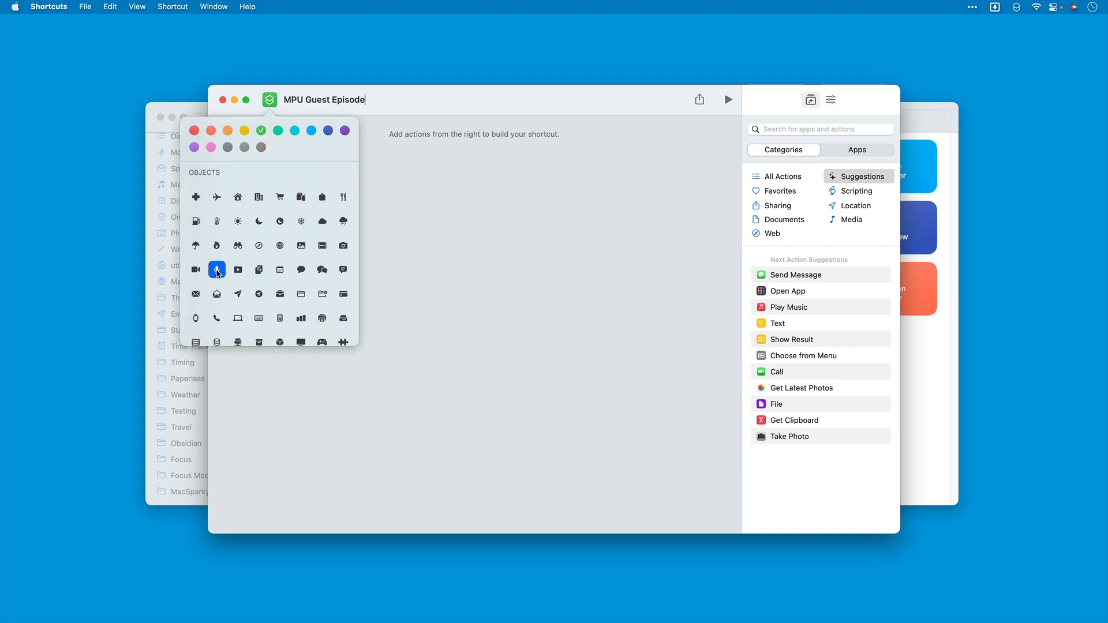
{"action": "left_click", "coordinate": [222, 272]}
{"action": "scroll", "coordinate": [330, 299], "scroll_direction": "down", "scroll_amount": 5}
{"action": "scroll", "coordinate": [329, 296], "scroll_direction": "up", "scroll_amount": 5}
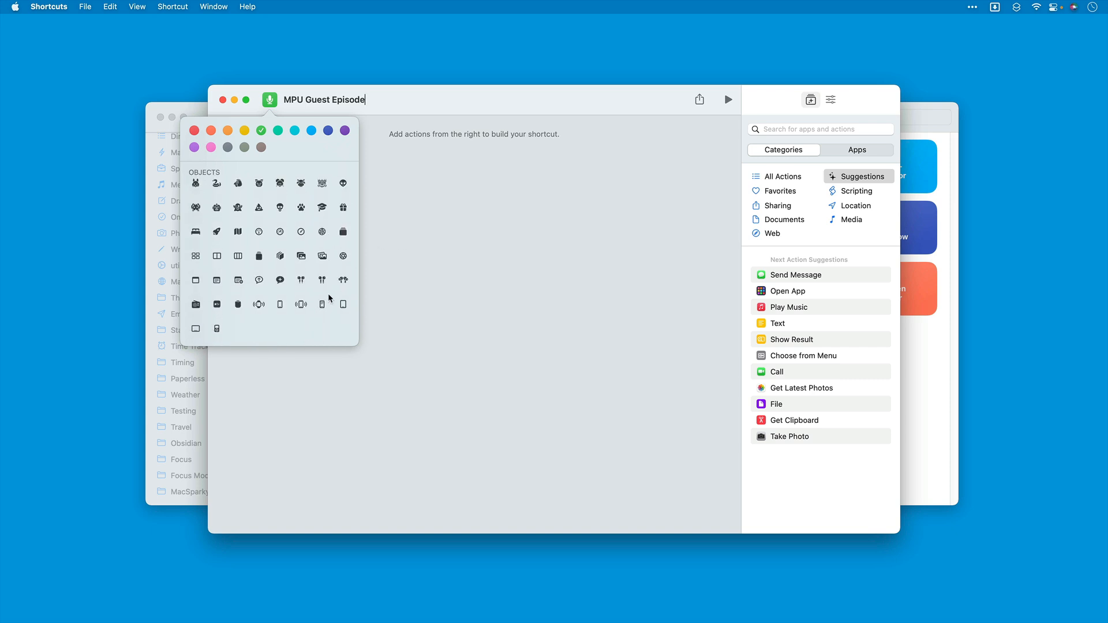
{"action": "left_click", "coordinate": [490, 240]}
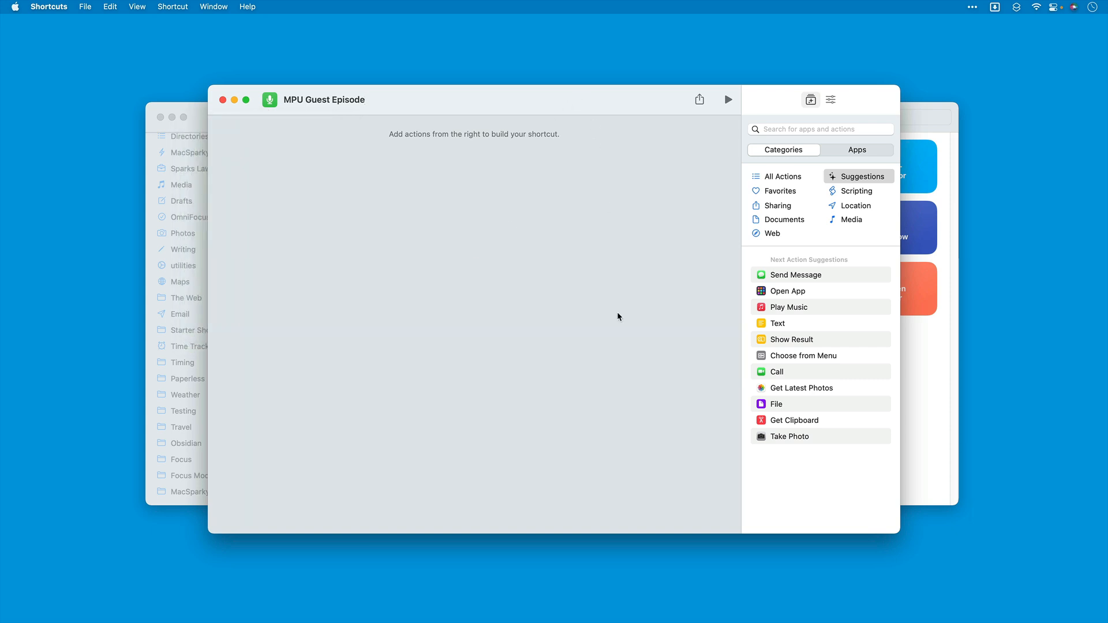
Step: Search the available actions for "input" and look through the results for one that asks for user input
{"action": "left_click", "coordinate": [803, 128]}
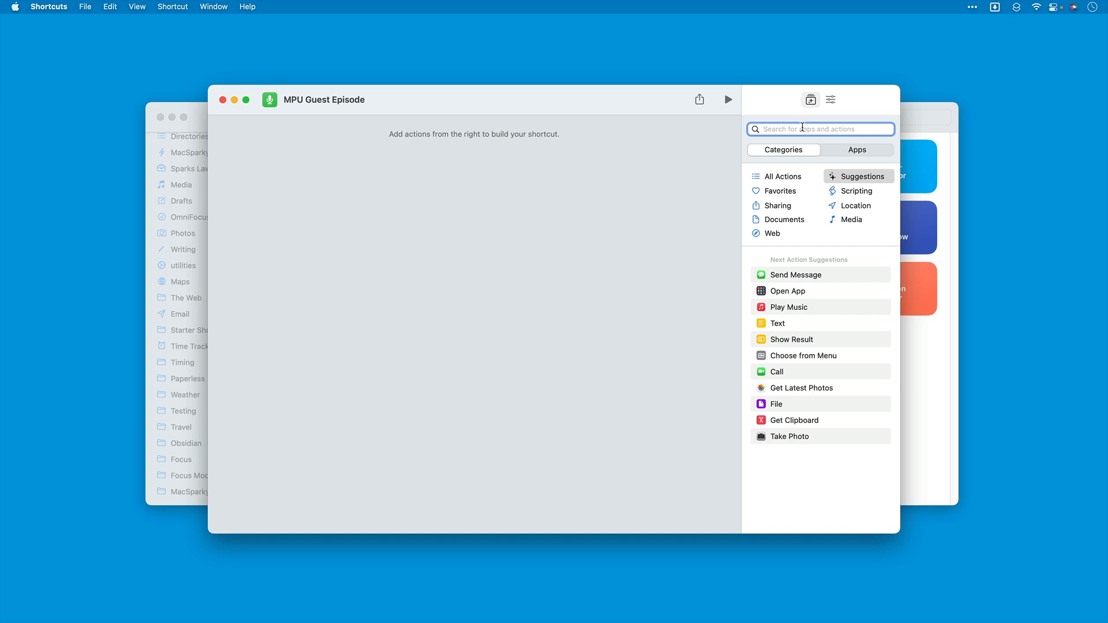
{"action": "type", "text": "input"}
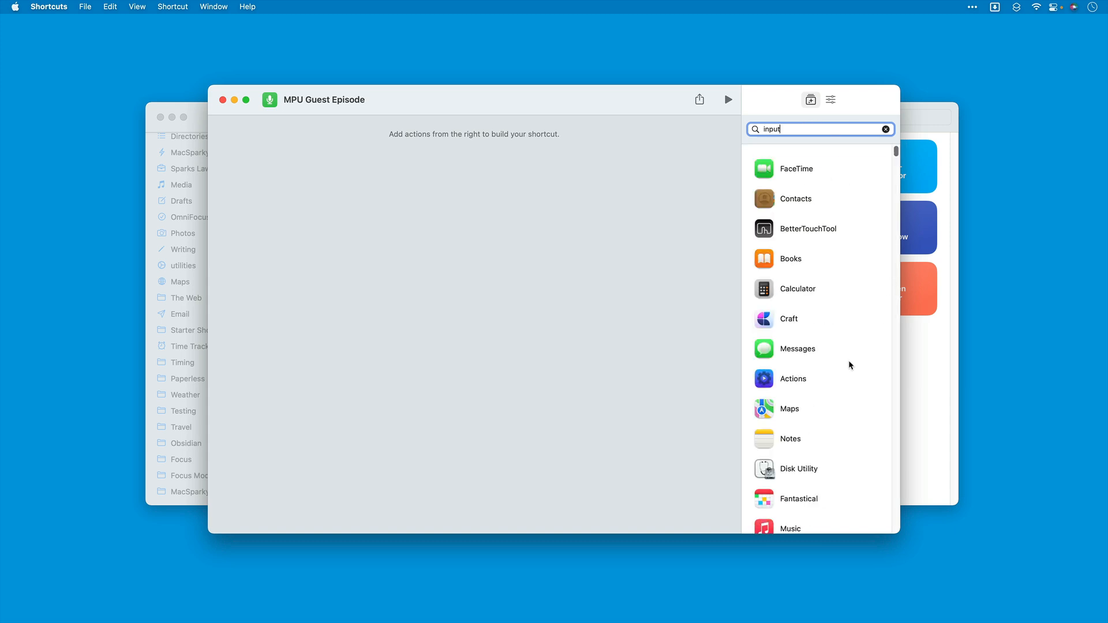
{"action": "scroll", "coordinate": [849, 361], "scroll_direction": "down", "scroll_amount": 15}
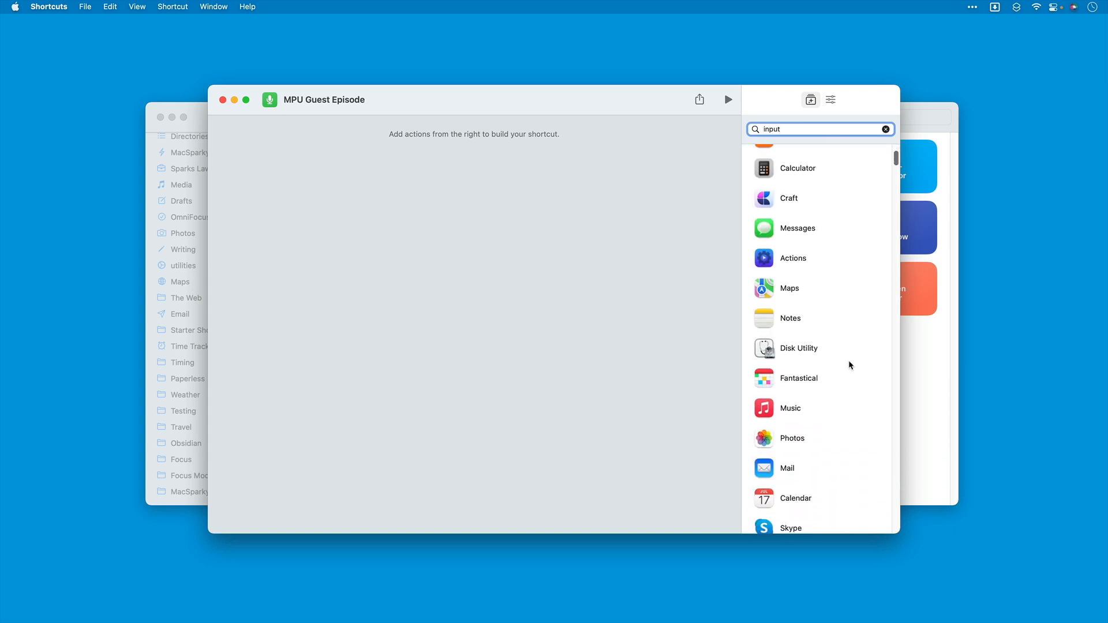
{"action": "scroll", "coordinate": [848, 361], "scroll_direction": "down", "scroll_amount": 5}
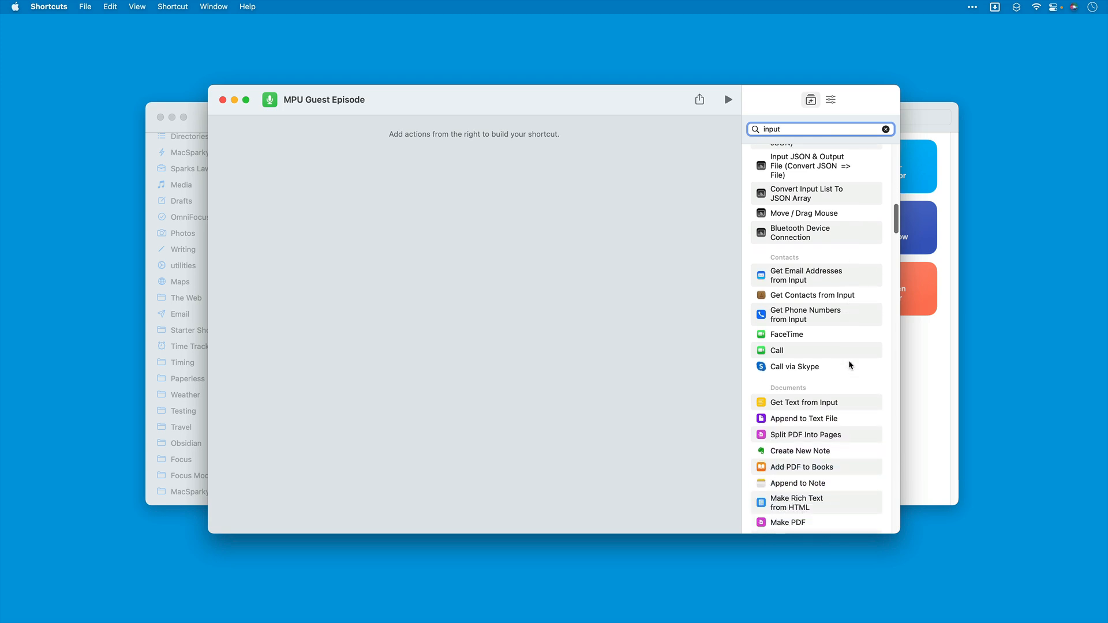
{"action": "scroll", "coordinate": [848, 364], "scroll_direction": "up", "scroll_amount": 3}
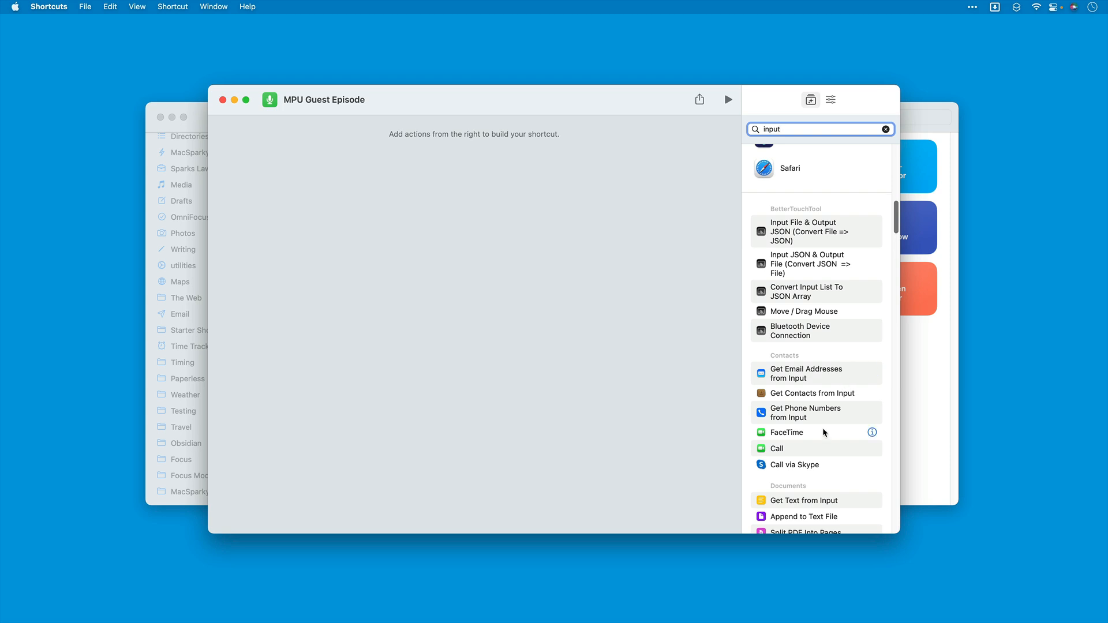
{"action": "scroll", "coordinate": [860, 431], "scroll_direction": "down", "scroll_amount": 3}
{"action": "scroll", "coordinate": [824, 431], "scroll_direction": "up", "scroll_amount": 10}
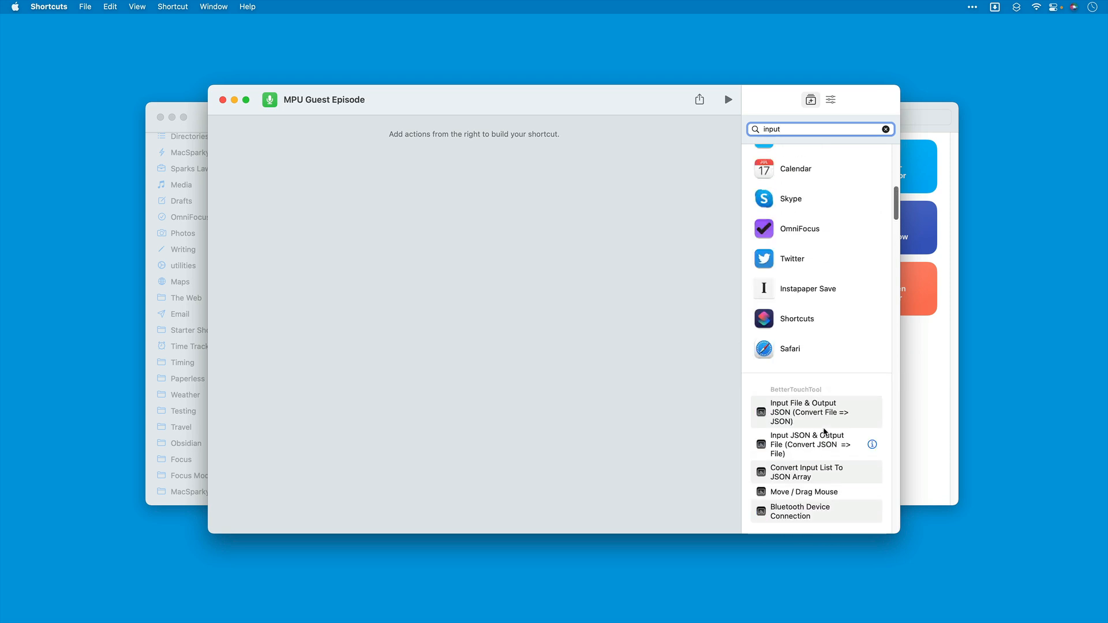
{"action": "scroll", "coordinate": [825, 431], "scroll_direction": "up", "scroll_amount": 5}
Step: Search the actions for "user" and add the Ask for Input action to the empty shortcut
{"action": "double_click", "coordinate": [798, 127]}
{"action": "type", "text": "user"}
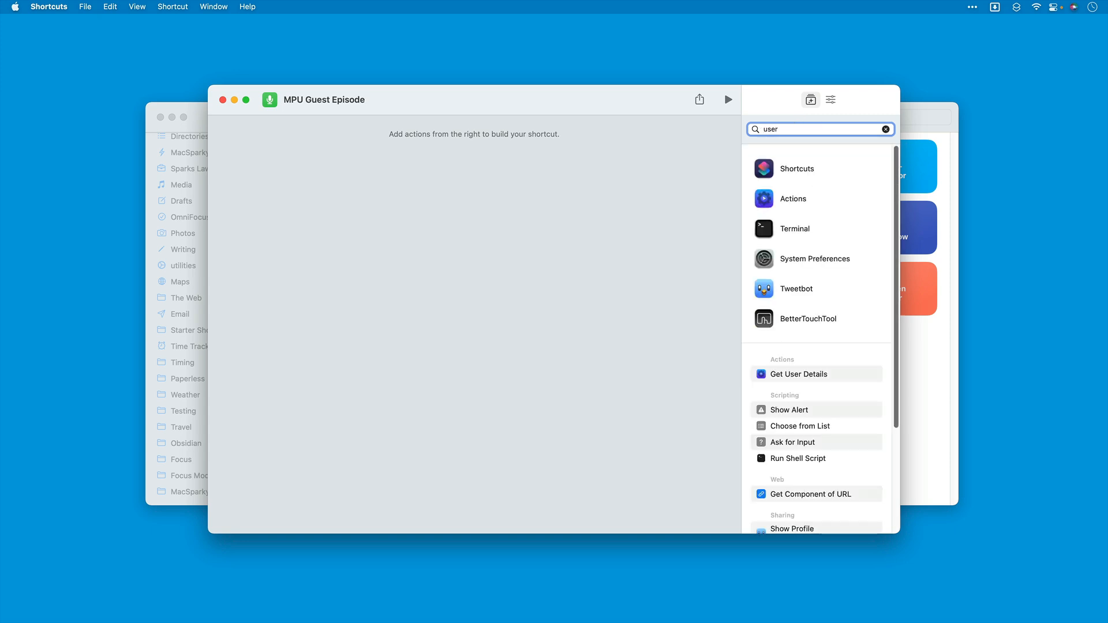
{"action": "type", "text": " i"}
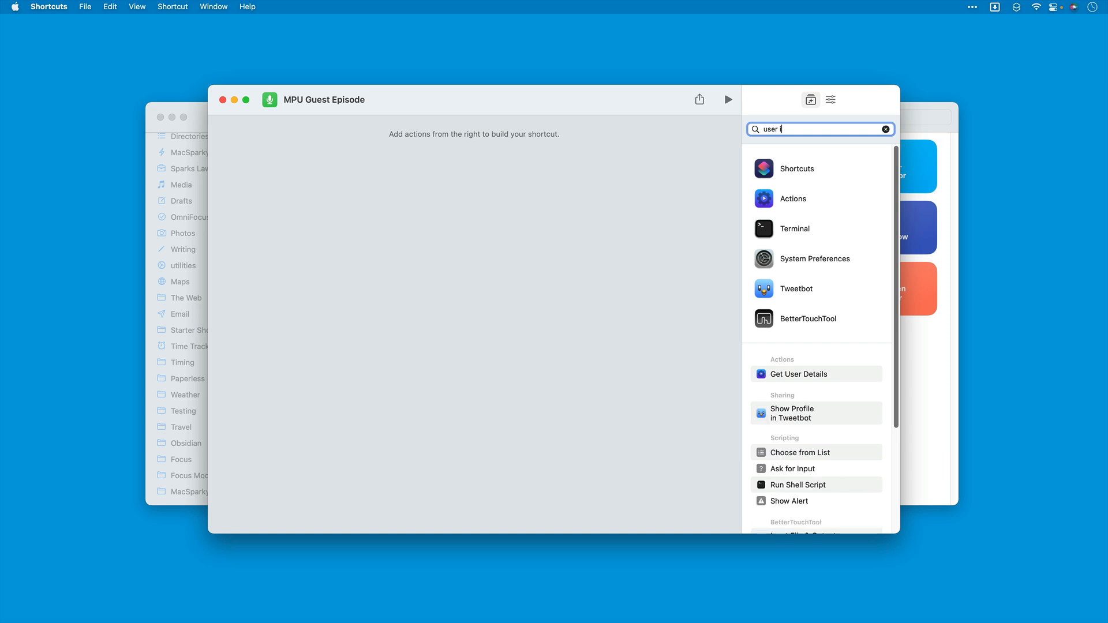
{"action": "key", "text": "BackSpace"}
{"action": "left_click_drag", "start_coordinate": [791, 442], "coordinate": [350, 176]}
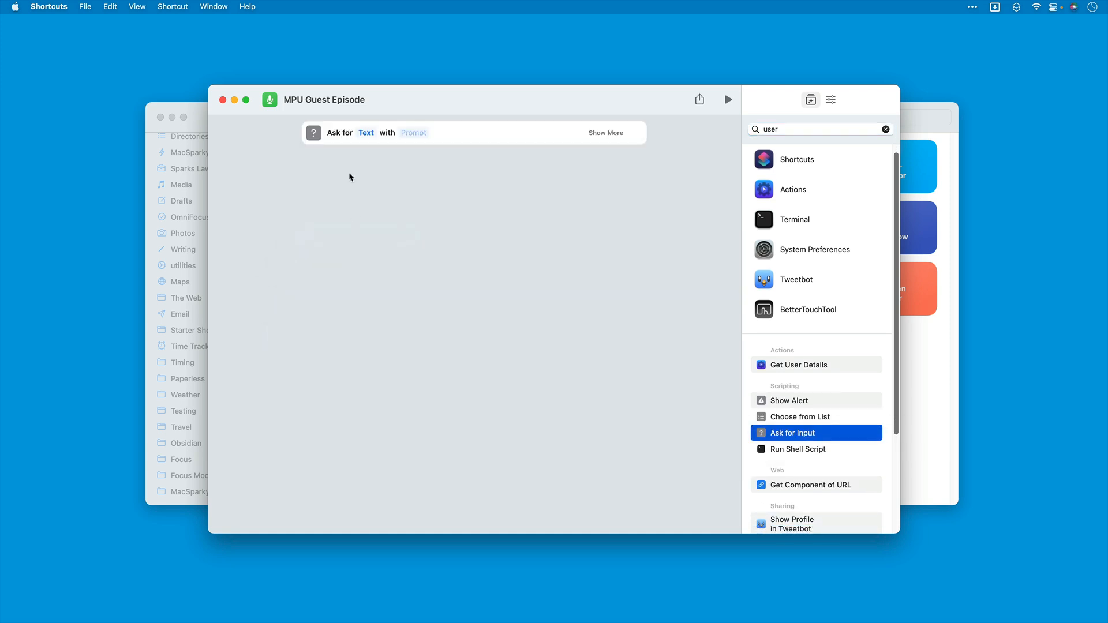
Step: Set the Ask for Input action to request a Number with the prompt "Episode #?"
{"action": "left_click", "coordinate": [366, 134]}
{"action": "left_click", "coordinate": [375, 143]}
{"action": "left_click", "coordinate": [423, 133]}
{"action": "type", "text": "Epi"}
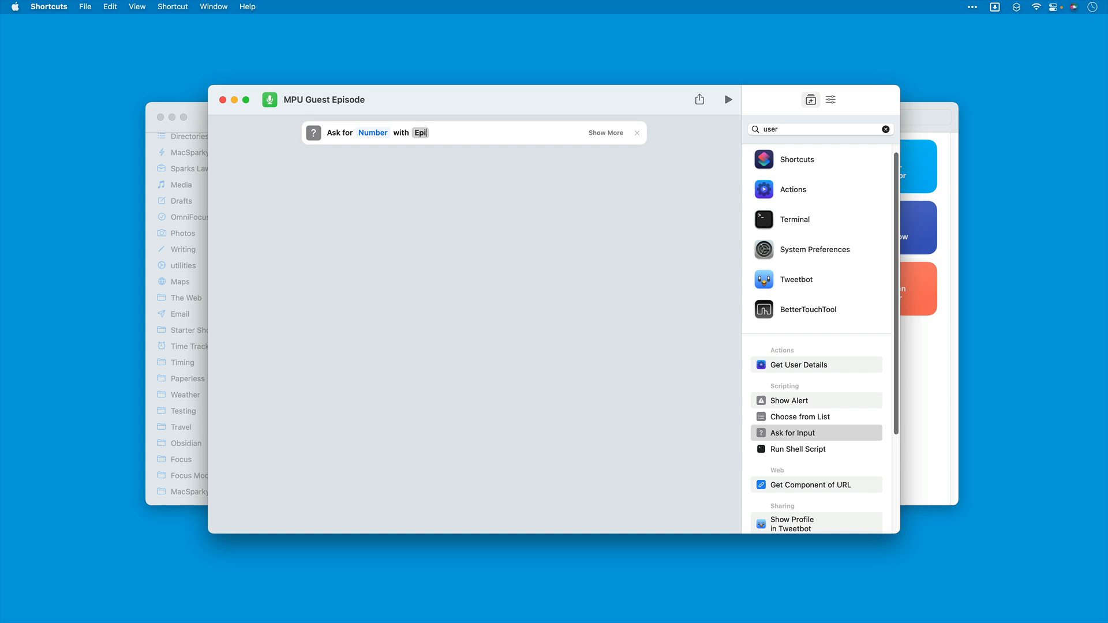
{"action": "type", "text": "sode #?"}
Step: Disallow decimal and negative numbers for the "Episode #?" input and collapse its extra options
{"action": "left_click", "coordinate": [611, 133]}
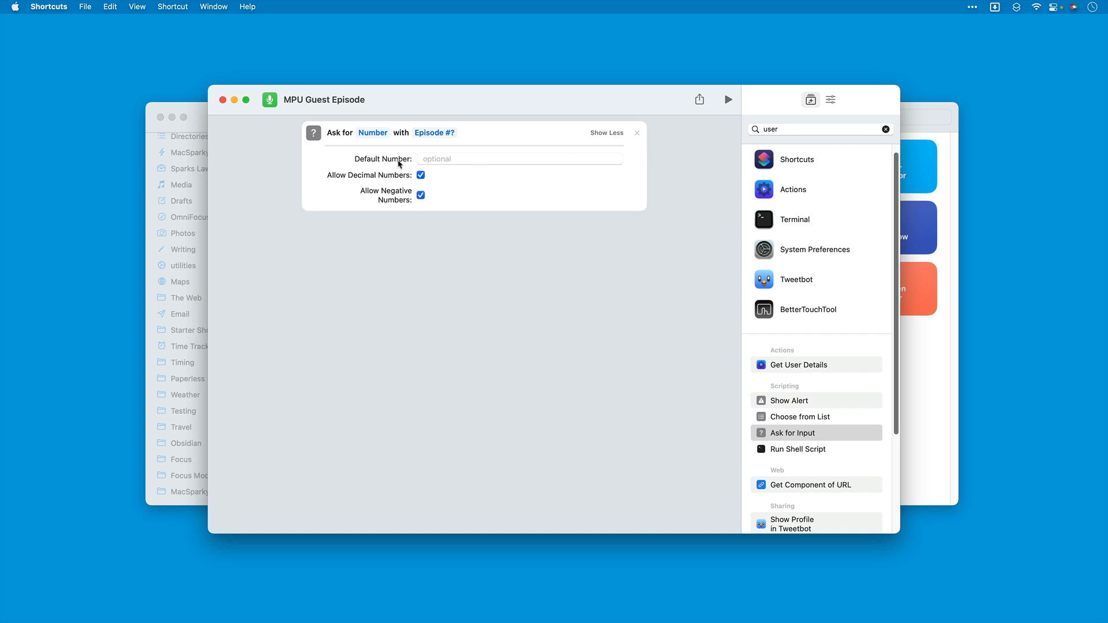
{"action": "left_click", "coordinate": [421, 175]}
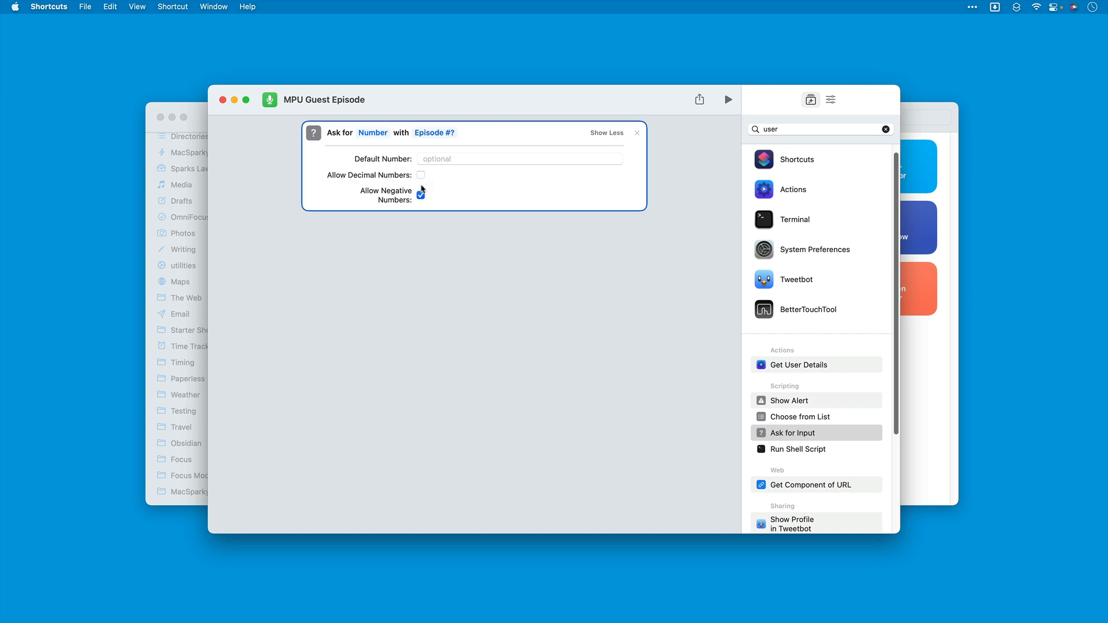
{"action": "left_click", "coordinate": [420, 195]}
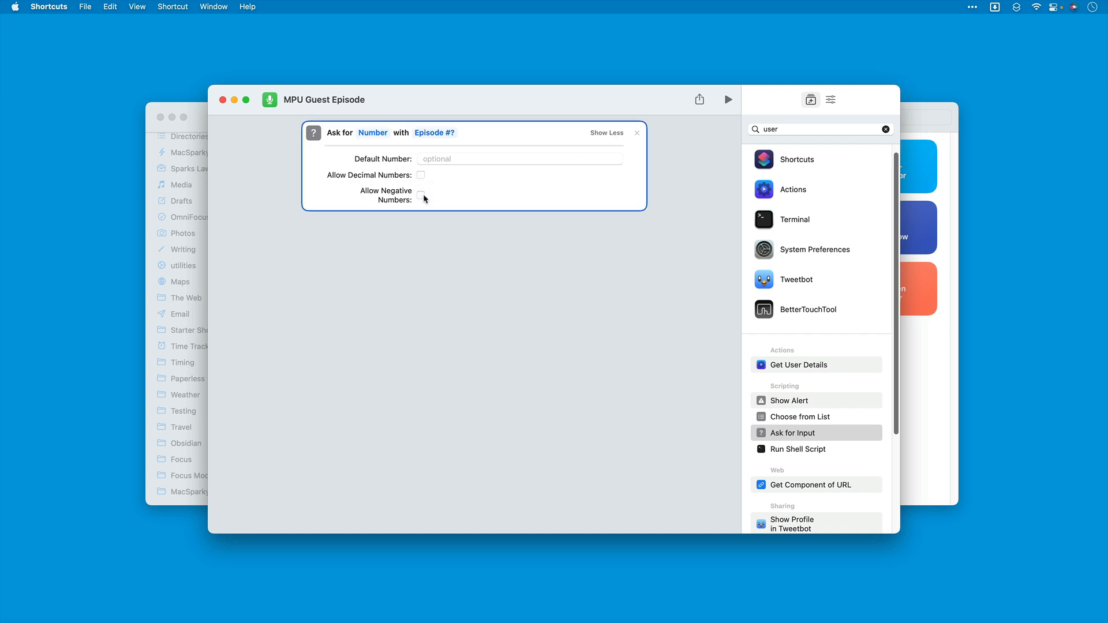
{"action": "left_click", "coordinate": [613, 133]}
Step: Duplicate the "Episode #?" action and set the copy to ask for Text with the prompt "Guest?"
{"action": "left_click", "coordinate": [315, 137]}
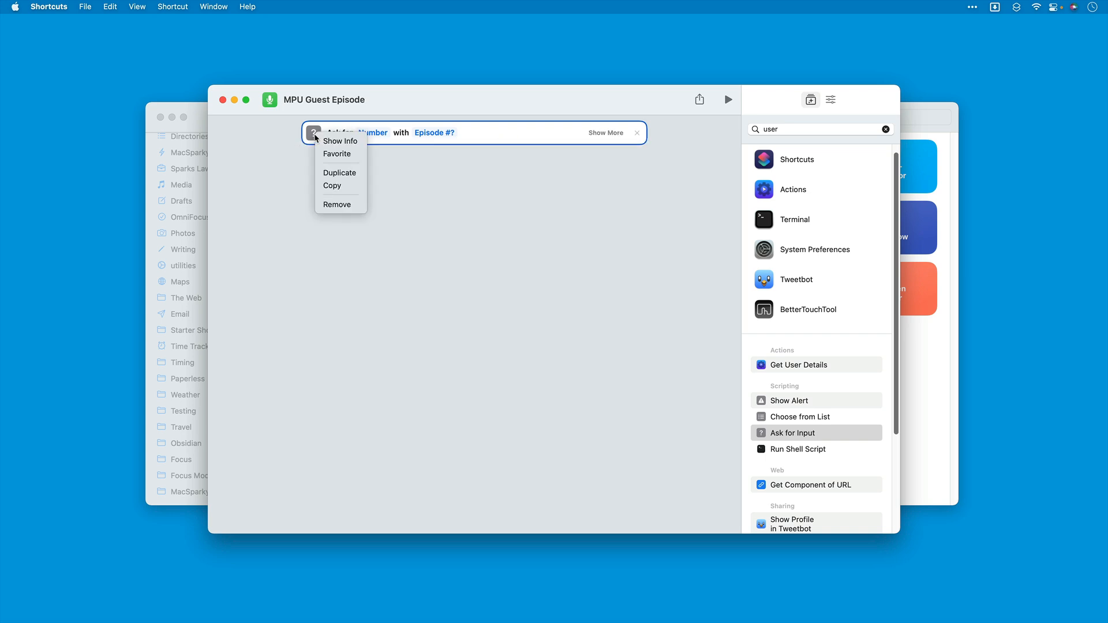
{"action": "left_click", "coordinate": [323, 171]}
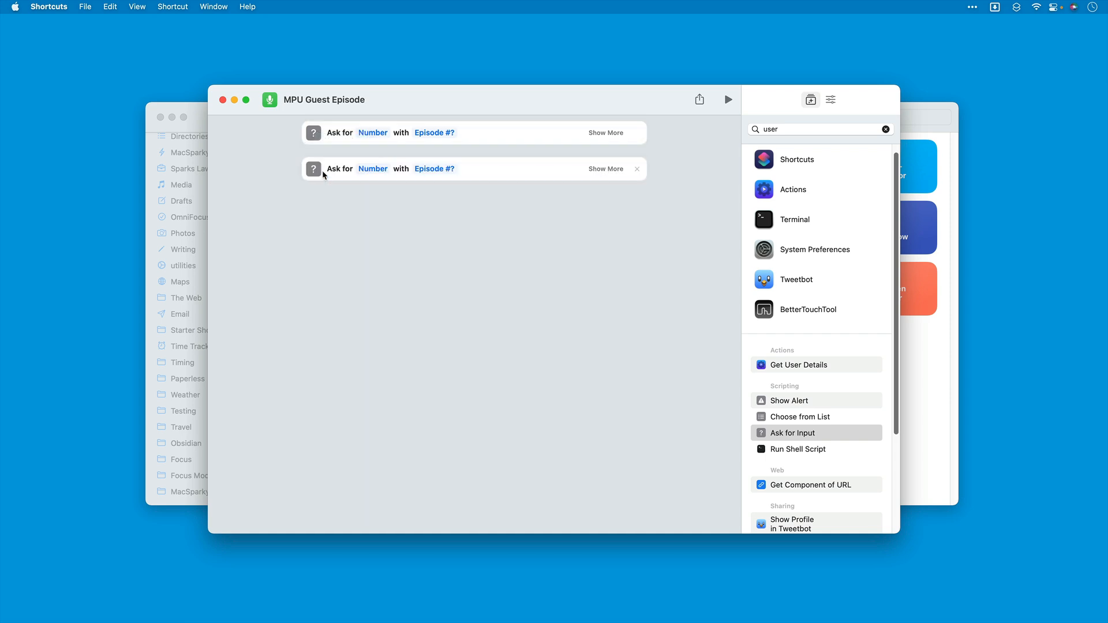
{"action": "left_click", "coordinate": [373, 168]}
{"action": "left_click", "coordinate": [397, 163]}
{"action": "left_click", "coordinate": [435, 169]}
{"action": "type", "text": "Guest?"}
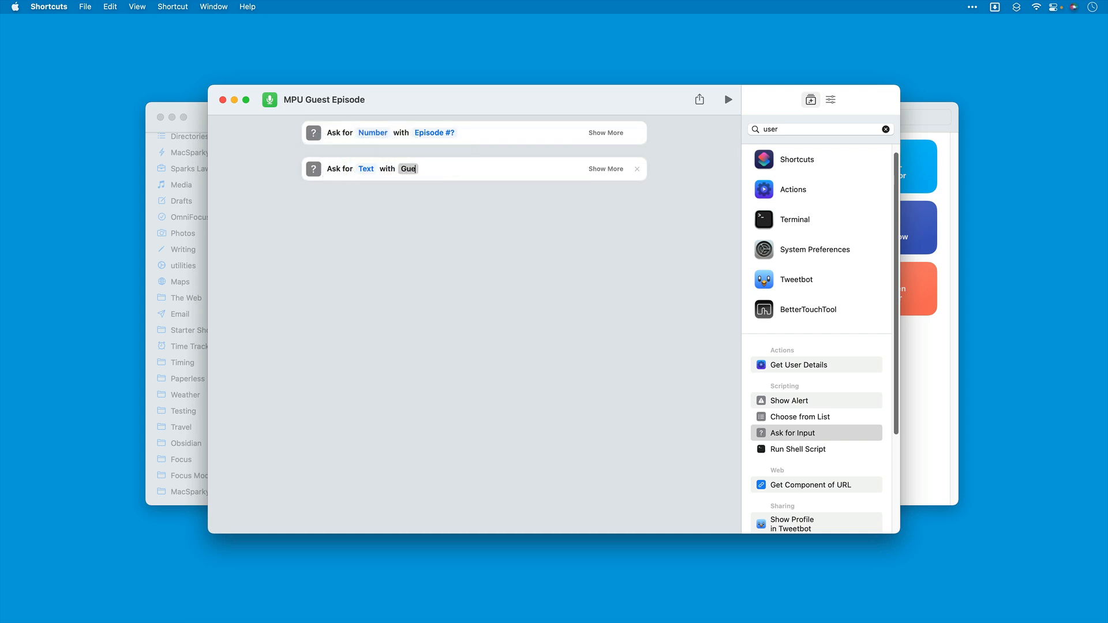
Step: Duplicate the "Guest?" action and set the copy to ask for a Date with the prompt "Publish Date?"
{"action": "right_click", "coordinate": [313, 170]}
{"action": "left_click", "coordinate": [334, 209]}
{"action": "left_click", "coordinate": [366, 205]}
{"action": "left_click", "coordinate": [370, 244]}
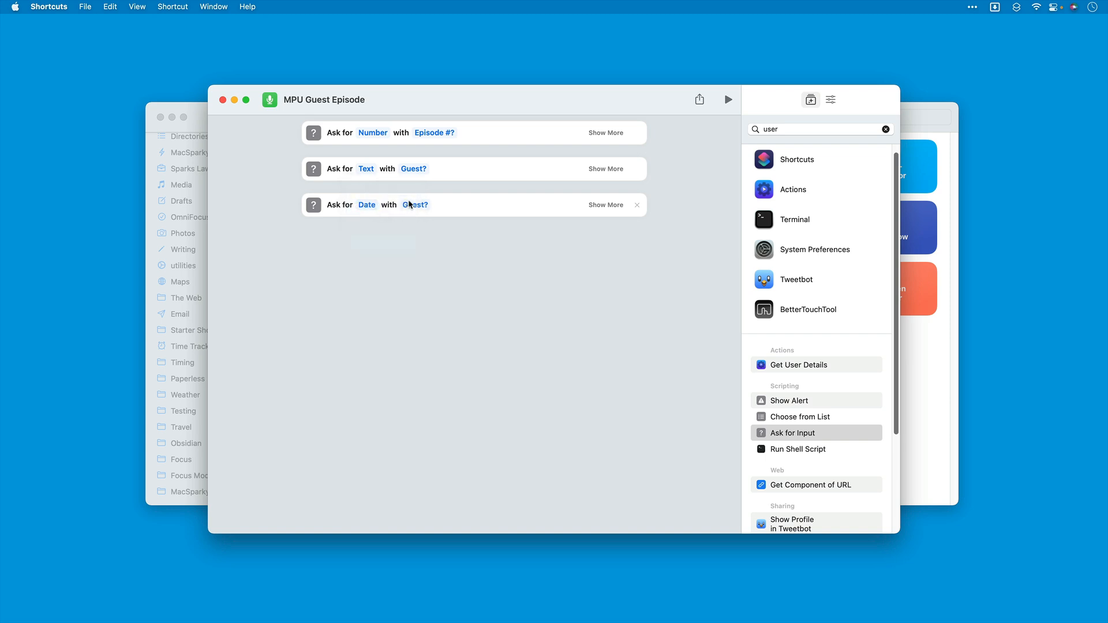
{"action": "left_click", "coordinate": [411, 205]}
{"action": "type", "text": "Publish Date?"}
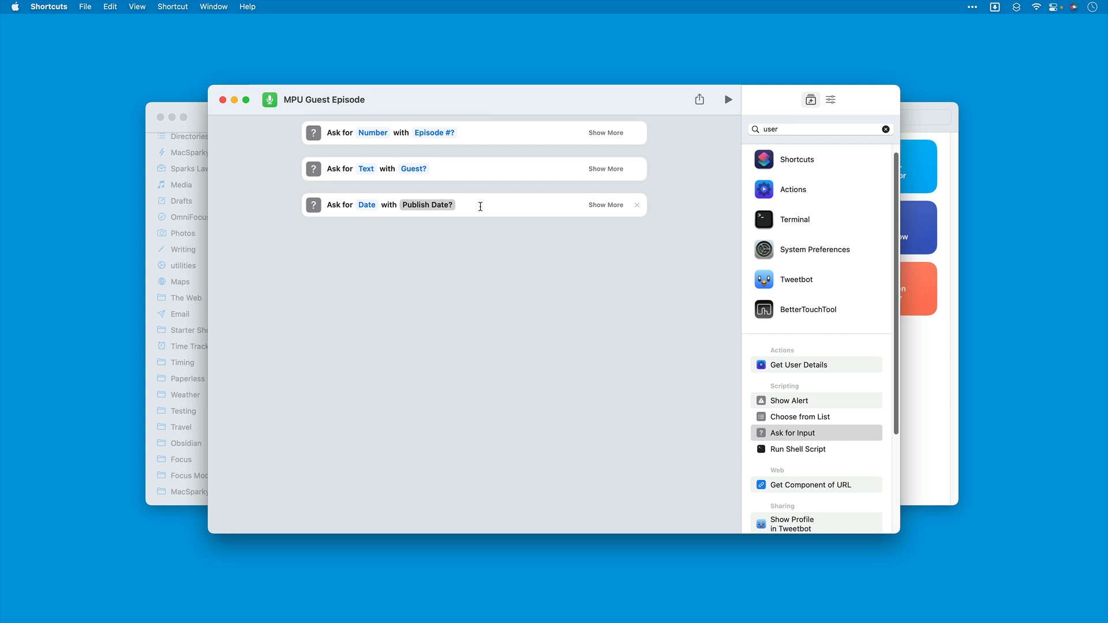
{"action": "left_click", "coordinate": [449, 255]}
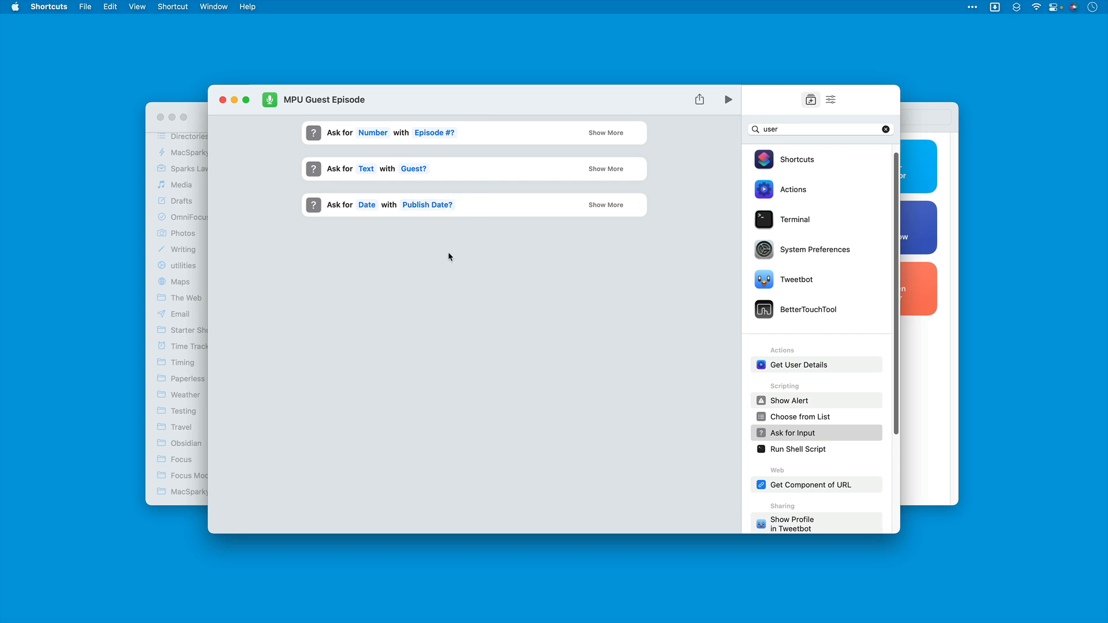
Step: Duplicate the "Publish Date?" action and insert an Adjust Date action between the original and its copy
{"action": "right_click", "coordinate": [313, 209]}
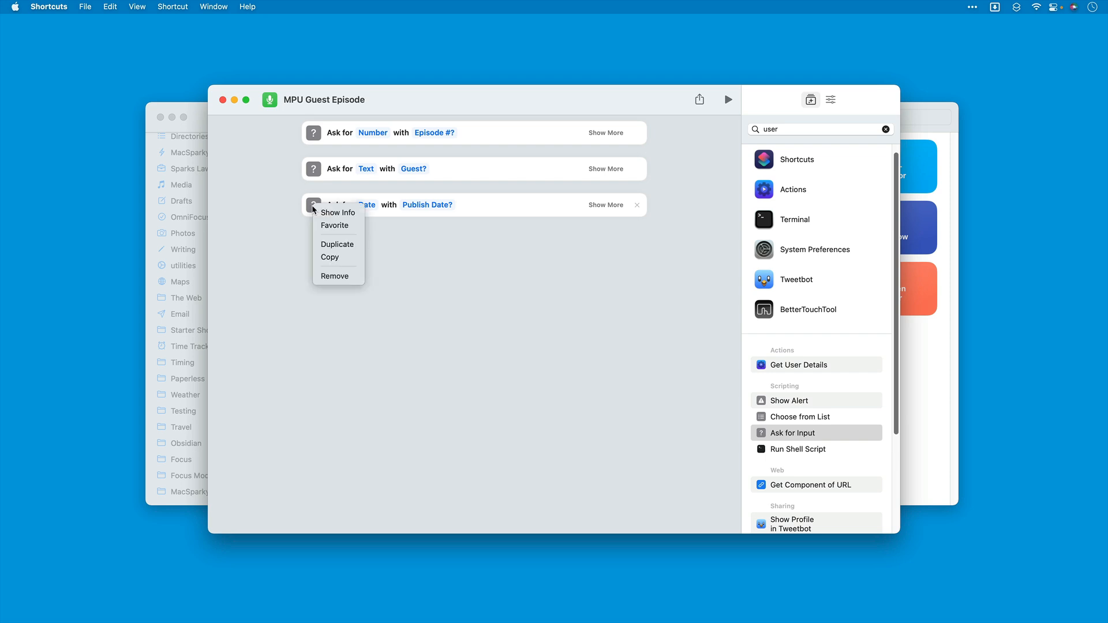
{"action": "left_click", "coordinate": [325, 246]}
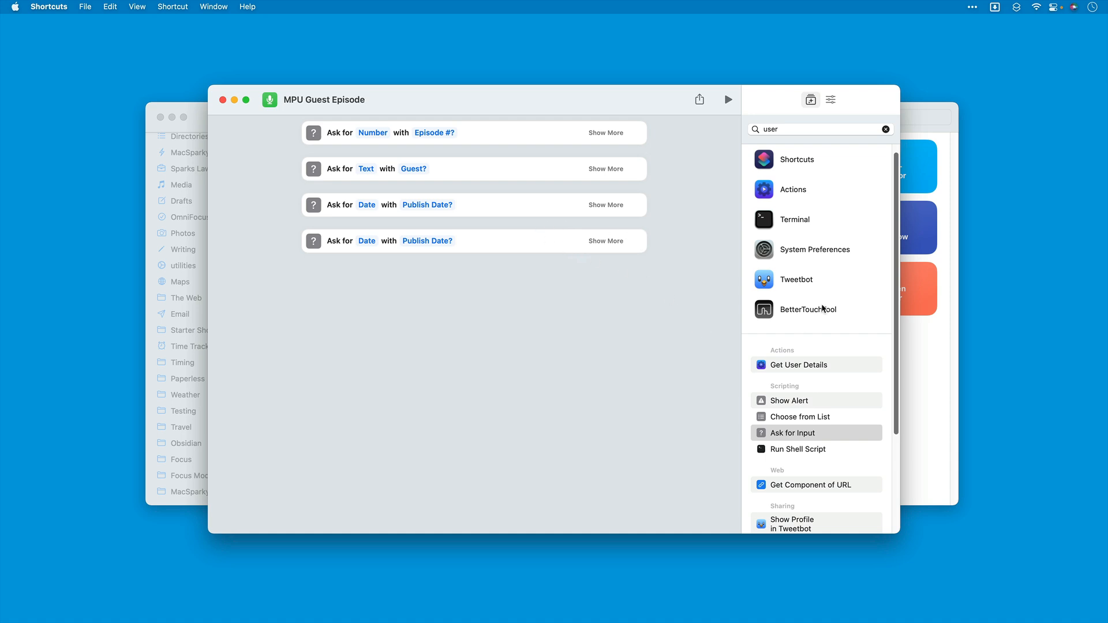
{"action": "left_click", "coordinate": [784, 129]}
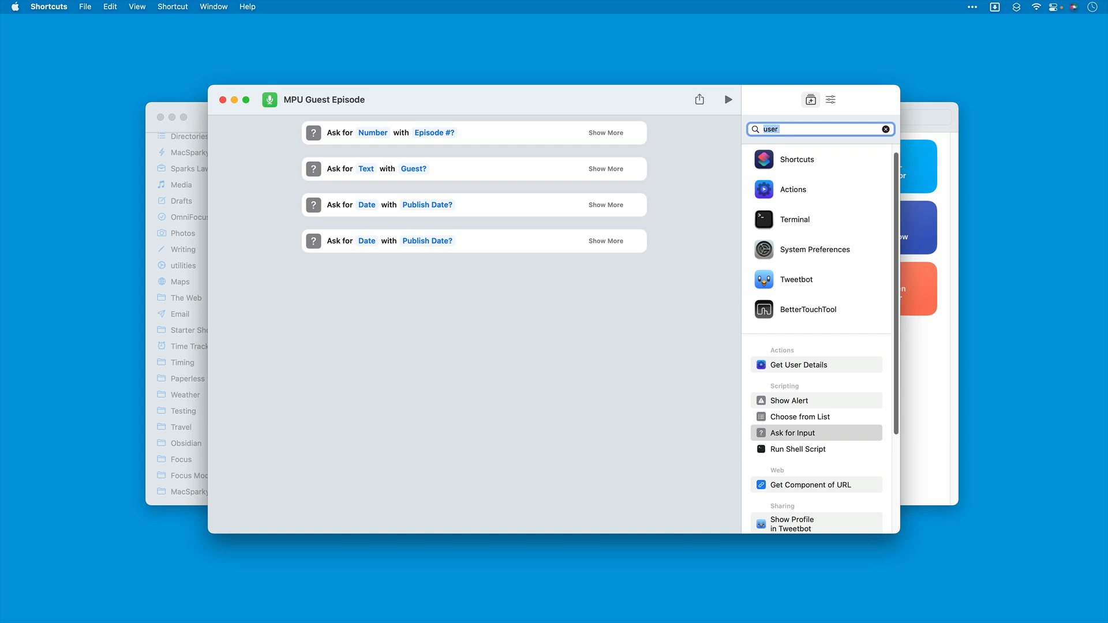
{"action": "type", "text": "date"}
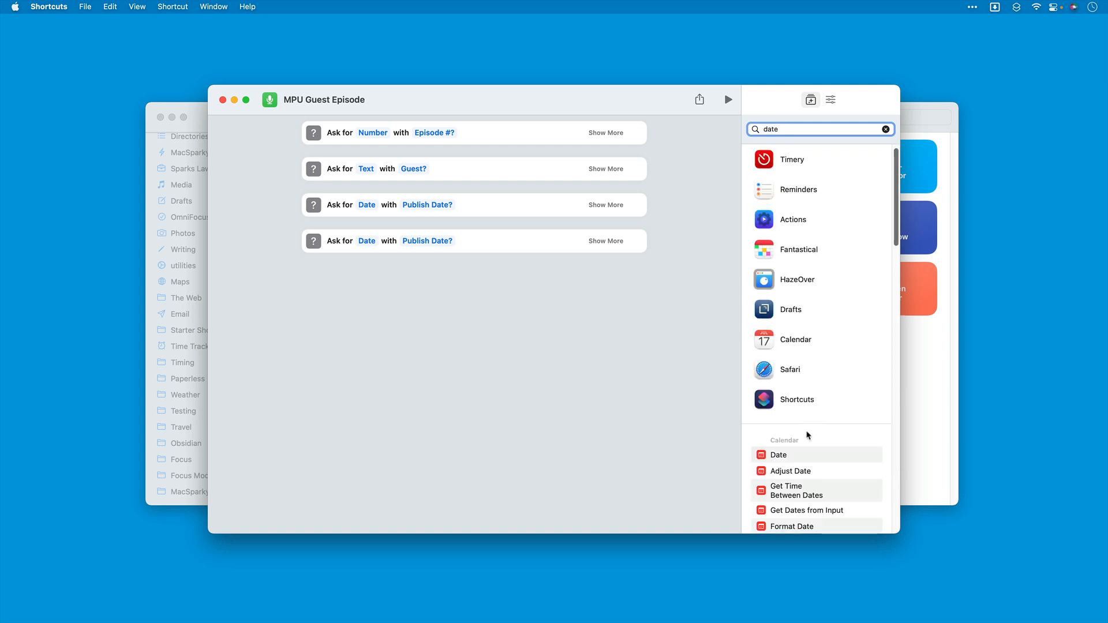
{"action": "left_click_drag", "start_coordinate": [785, 471], "coordinate": [388, 228]}
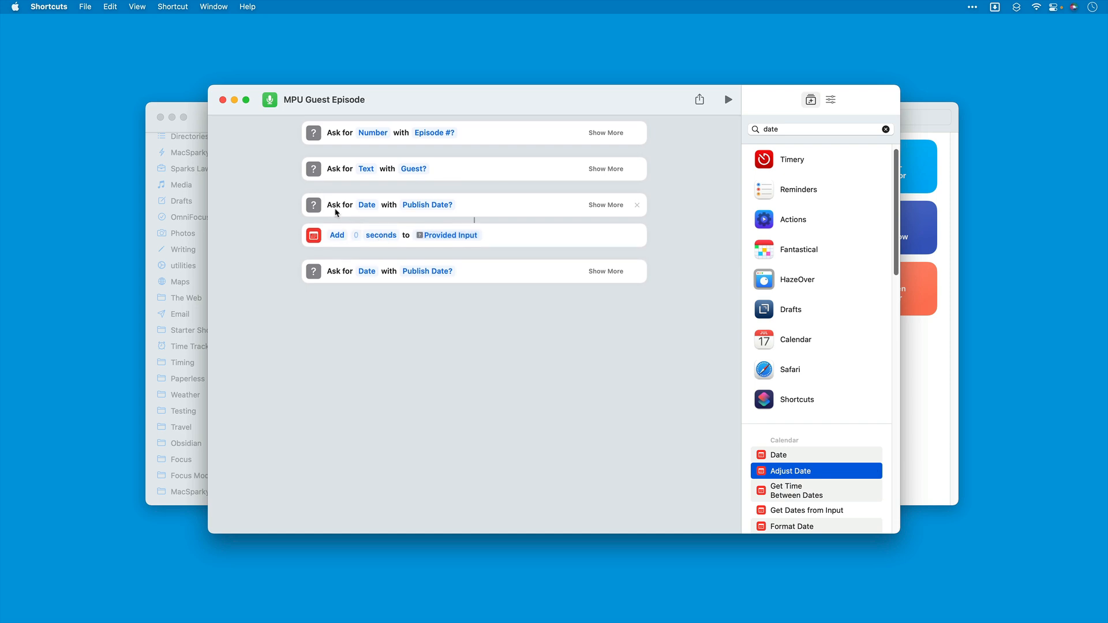
Step: Set the Adjust Date action to subtract 5 days from the publish date input
{"action": "left_click", "coordinate": [342, 236]}
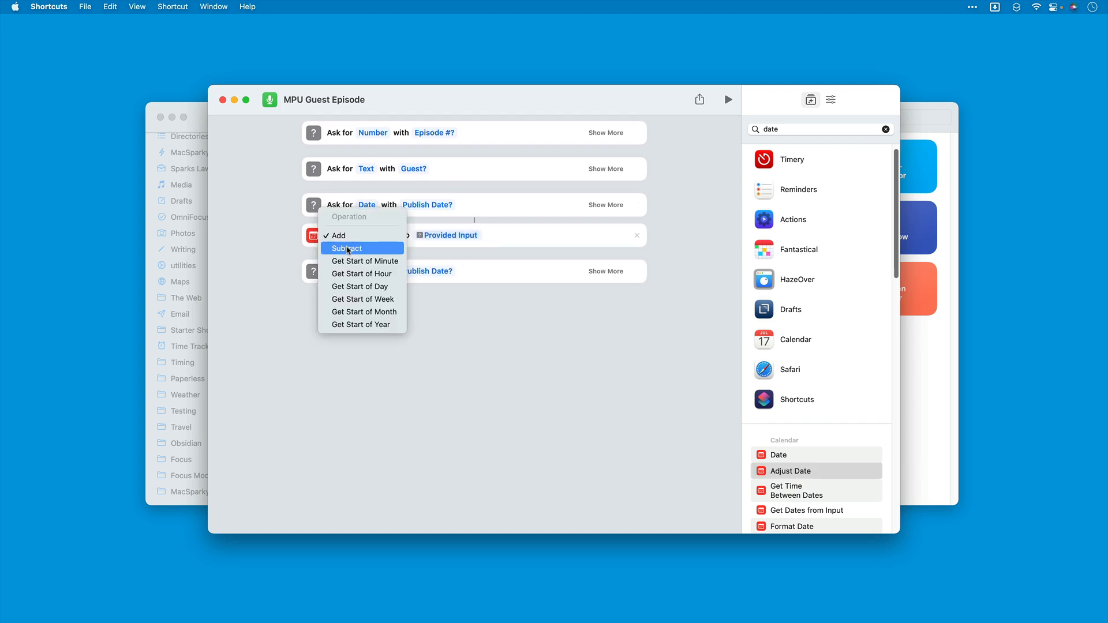
{"action": "left_click", "coordinate": [346, 248]}
{"action": "left_click", "coordinate": [373, 234]}
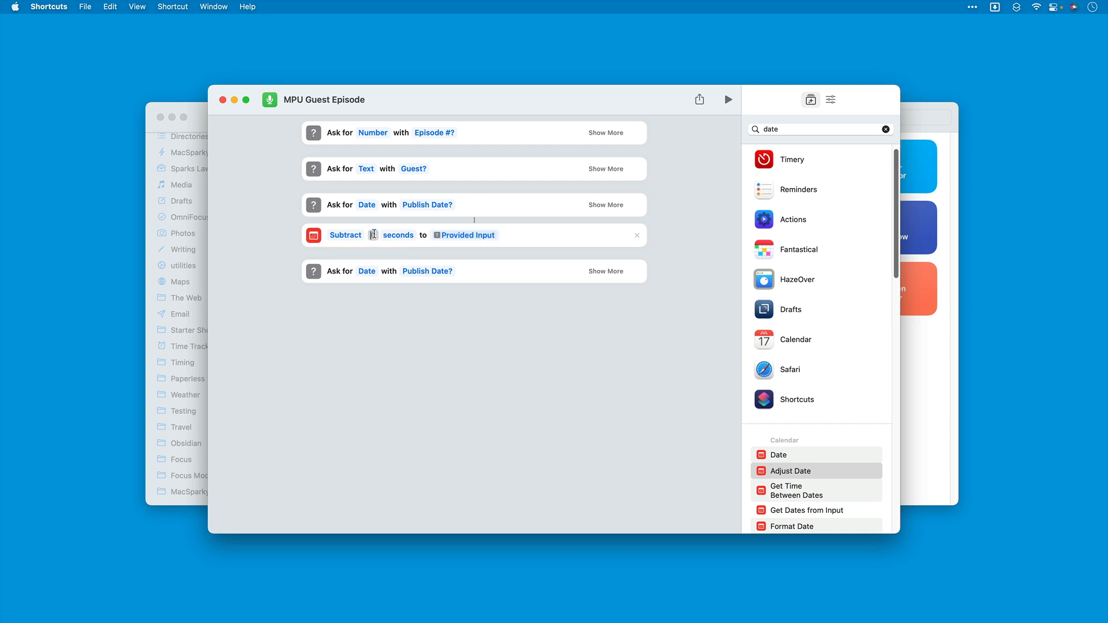
{"action": "type", "text": "5"}
{"action": "left_click", "coordinate": [403, 234]}
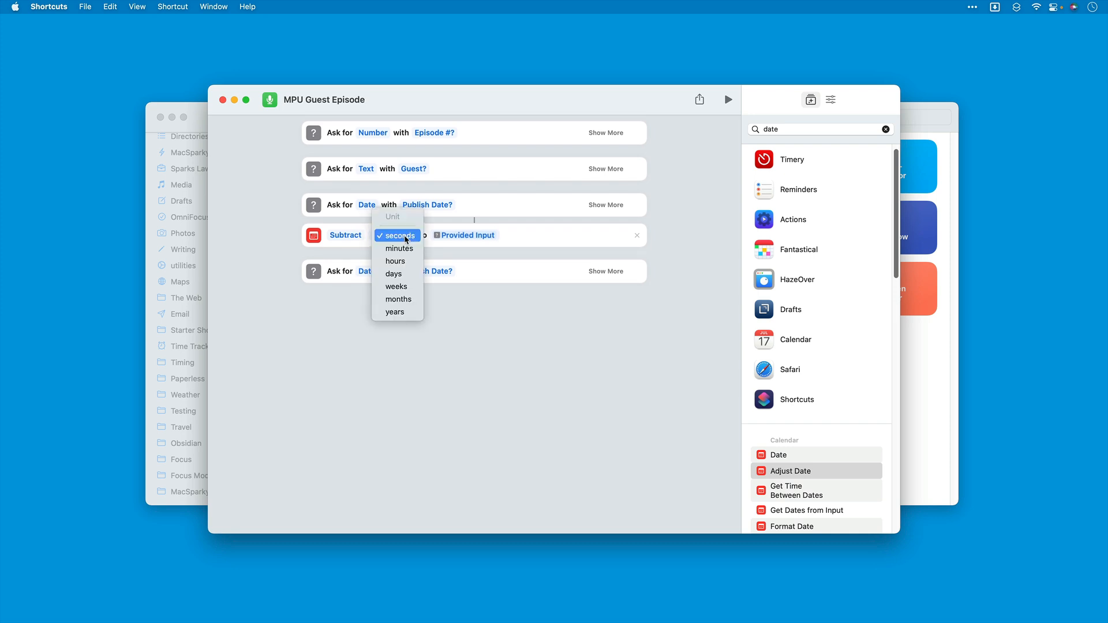
{"action": "left_click", "coordinate": [404, 274]}
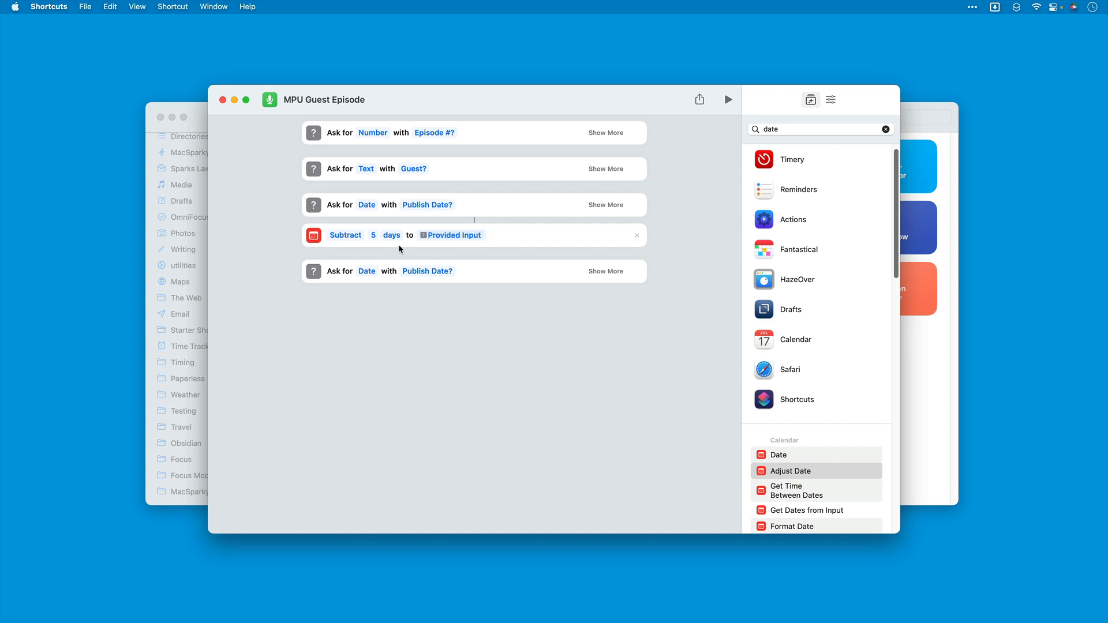
Step: Change the prompt of the last date question to "Record Date?"
{"action": "left_click", "coordinate": [431, 271]}
{"action": "key", "text": "super+a"}
{"action": "type", "text": "Record Date?"}
Step: Set the default date of the "Record Date?" question to the Adjusted Date variable
{"action": "left_click", "coordinate": [612, 271]}
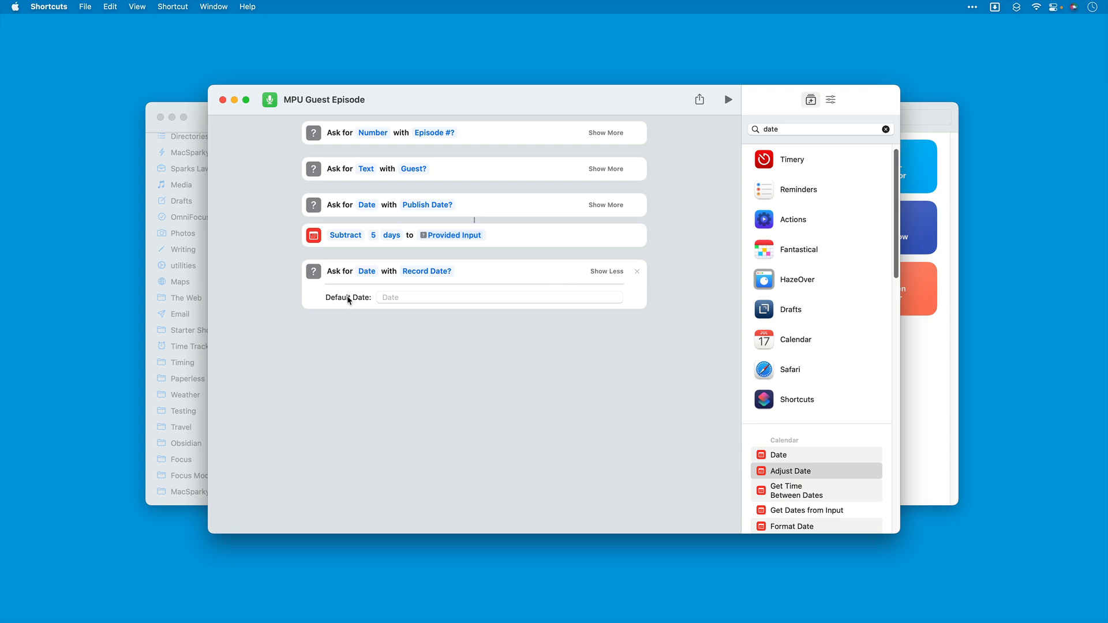
{"action": "right_click", "coordinate": [386, 296]}
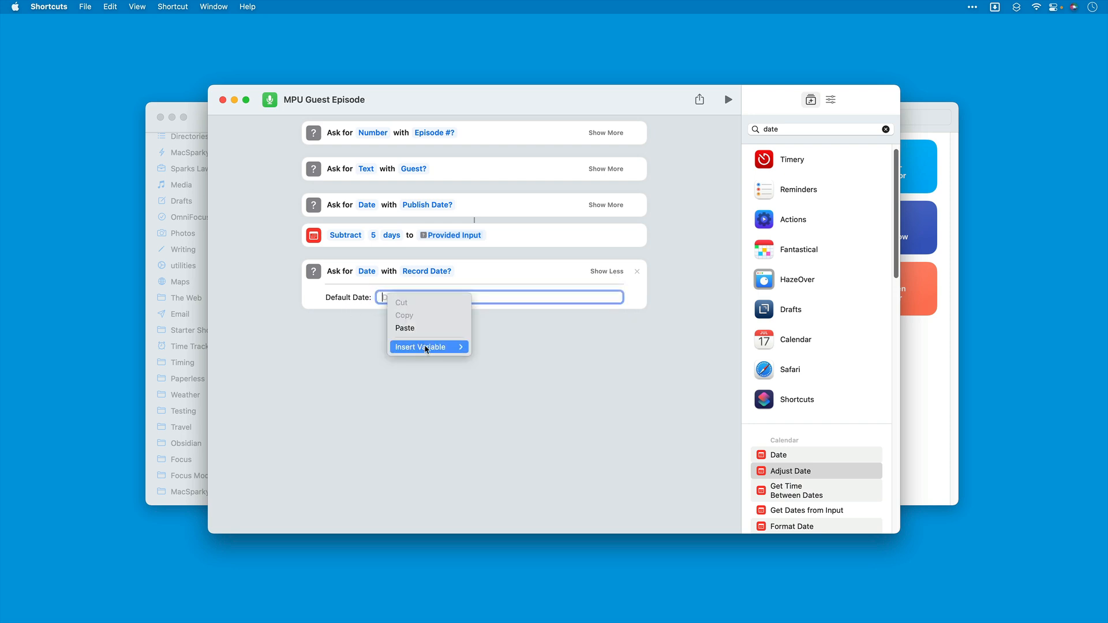
{"action": "mouse_move", "coordinate": [425, 347]}
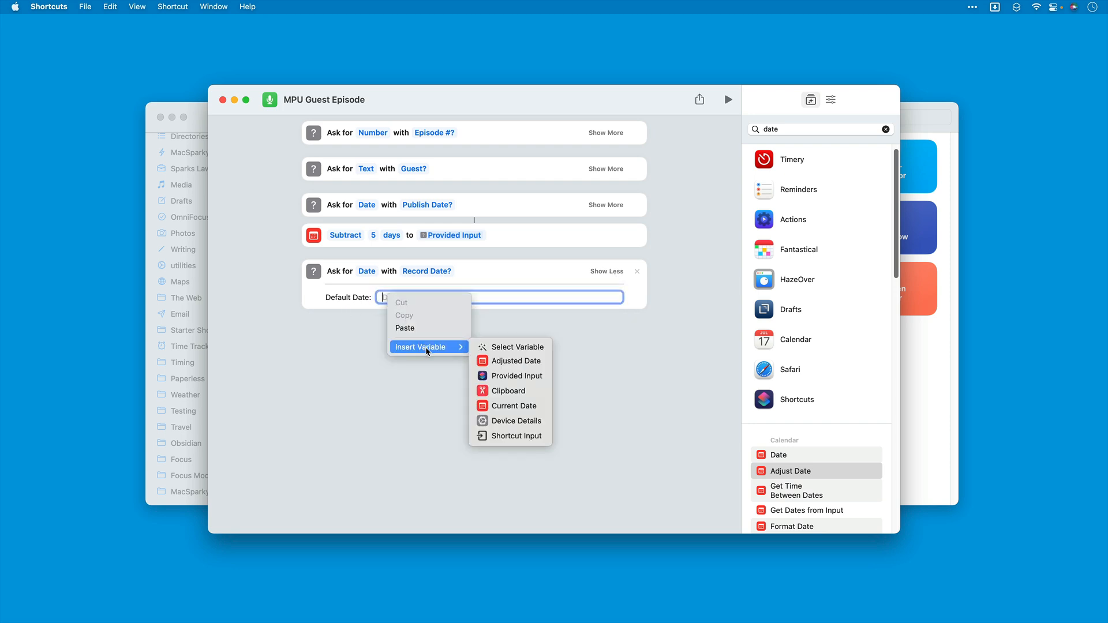
{"action": "left_click", "coordinate": [493, 348]}
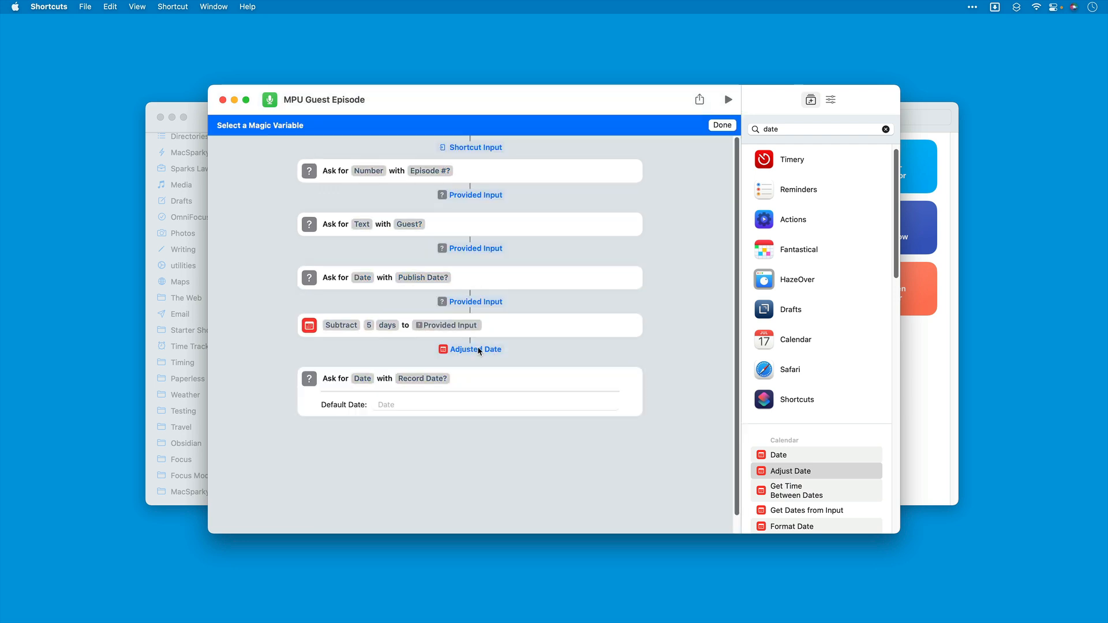
{"action": "left_click", "coordinate": [477, 349]}
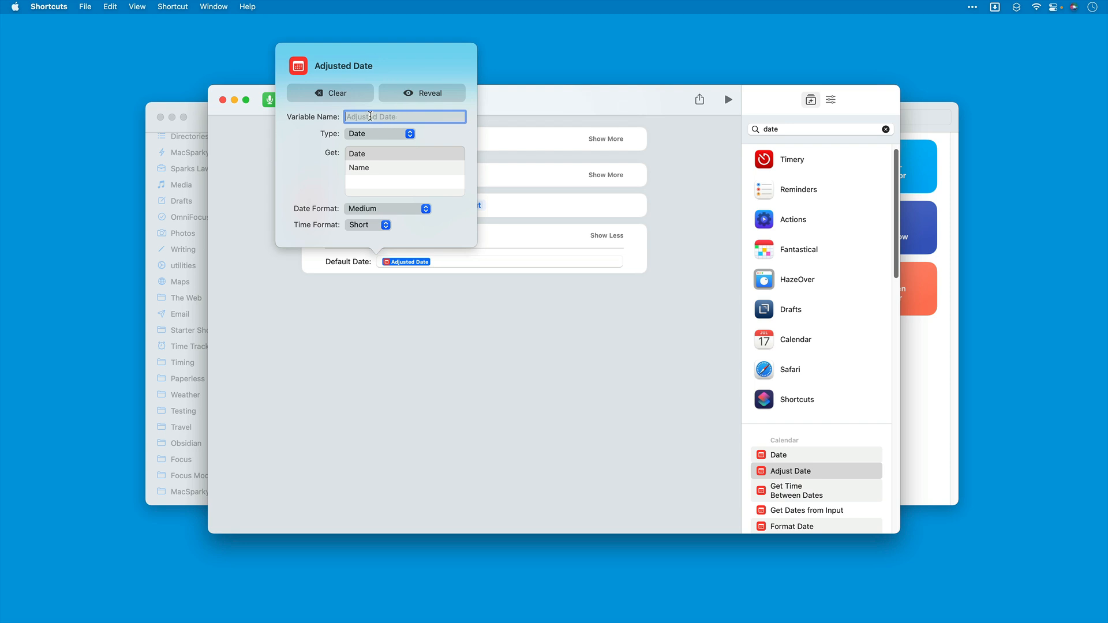
Step: Rename the Adjusted Date variable to "Typical Record Date"
{"action": "type", "text": "Typ"}
{"action": "type", "text": "Record Date"}
{"action": "scroll", "coordinate": [462, 311], "scroll_direction": "up", "scroll_amount": 2}
{"action": "left_click", "coordinate": [464, 328]}
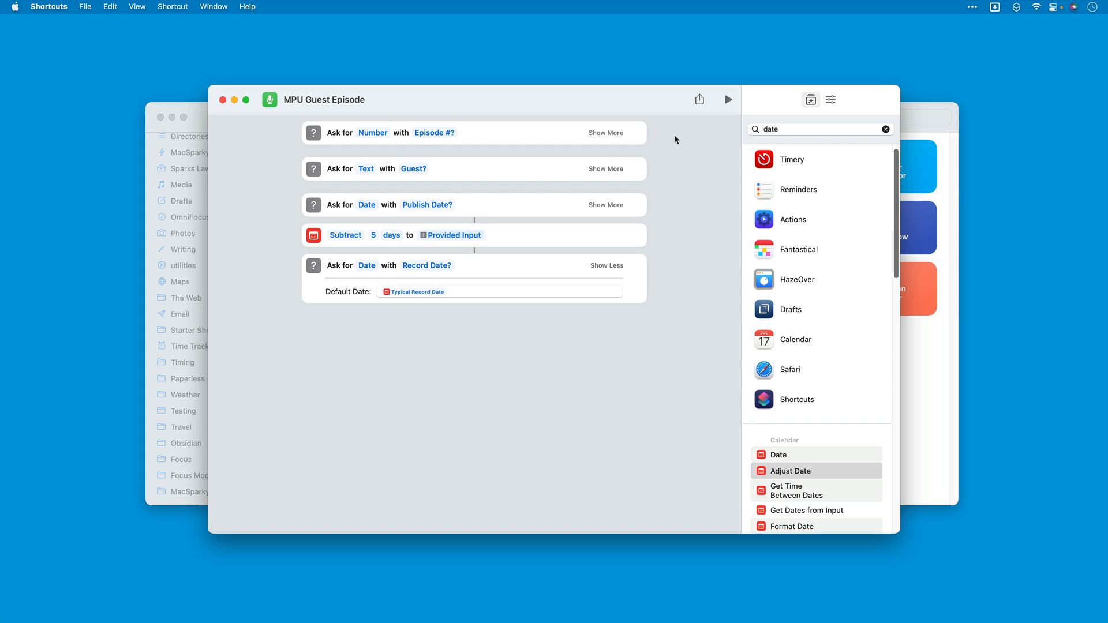
Step: Test-run the shortcut, entering episode number 1, the guest's name and January 23, 2022 as the publish date
{"action": "left_click", "coordinate": [728, 100]}
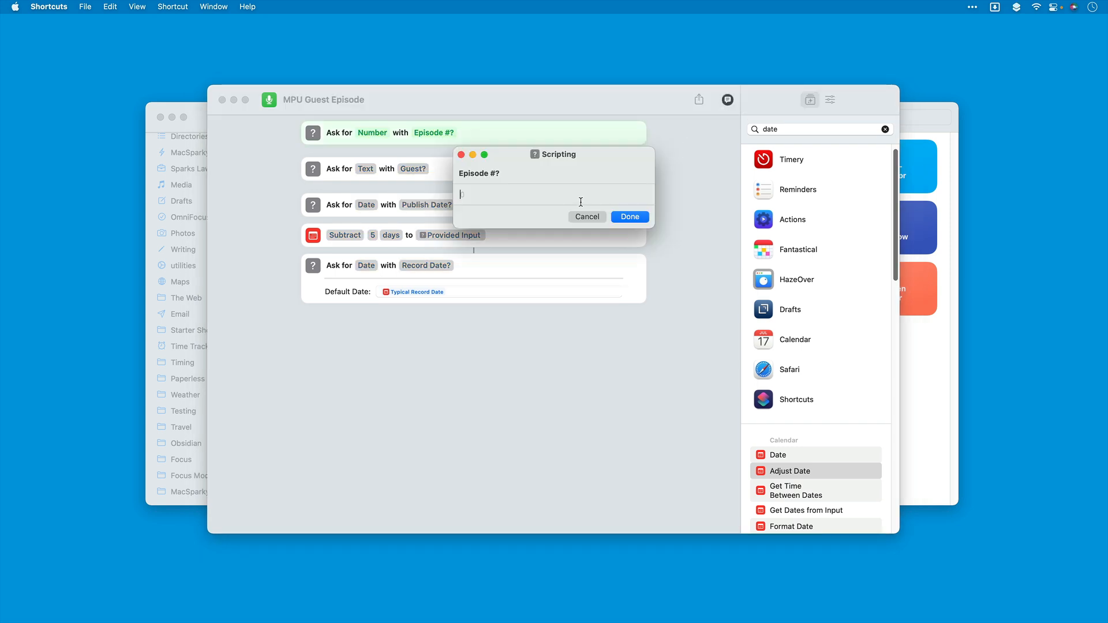
{"action": "type", "text": "1"}
{"action": "key", "text": "Return"}
{"action": "type", "text": "David"}
{"action": "left_click", "coordinate": [631, 217]}
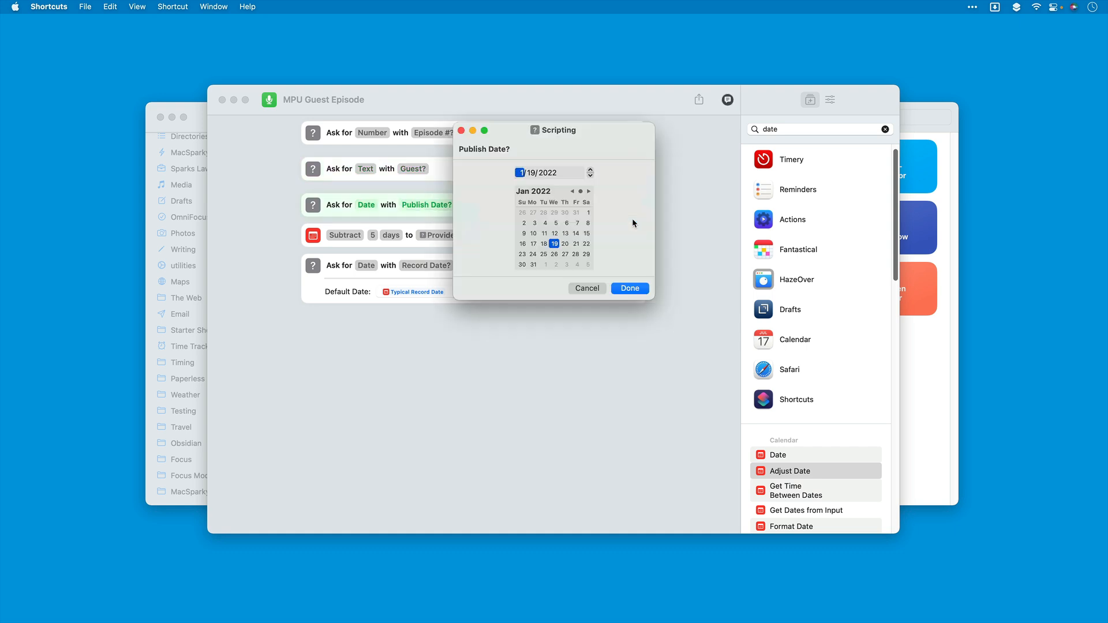
{"action": "left_click", "coordinate": [523, 254]}
{"action": "left_click", "coordinate": [632, 291]}
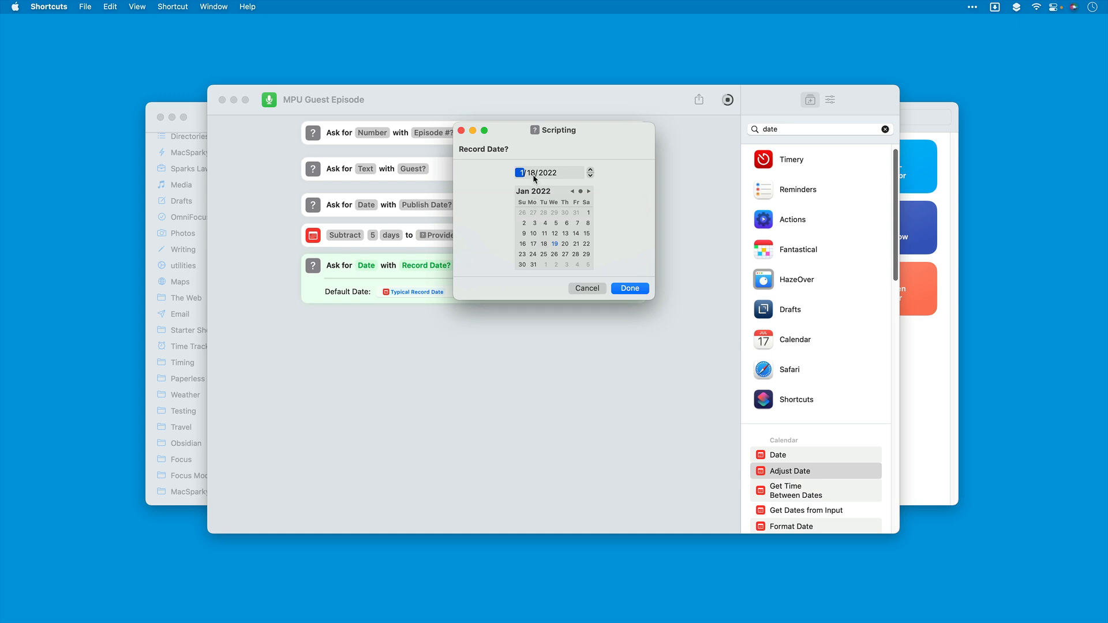
Step: Try other days in the record date calendar, settle on January 18, 2022 and finish the test run
{"action": "left_click", "coordinate": [534, 245]}
{"action": "left_click", "coordinate": [574, 243]}
{"action": "left_click", "coordinate": [544, 245]}
{"action": "left_click", "coordinate": [634, 288]}
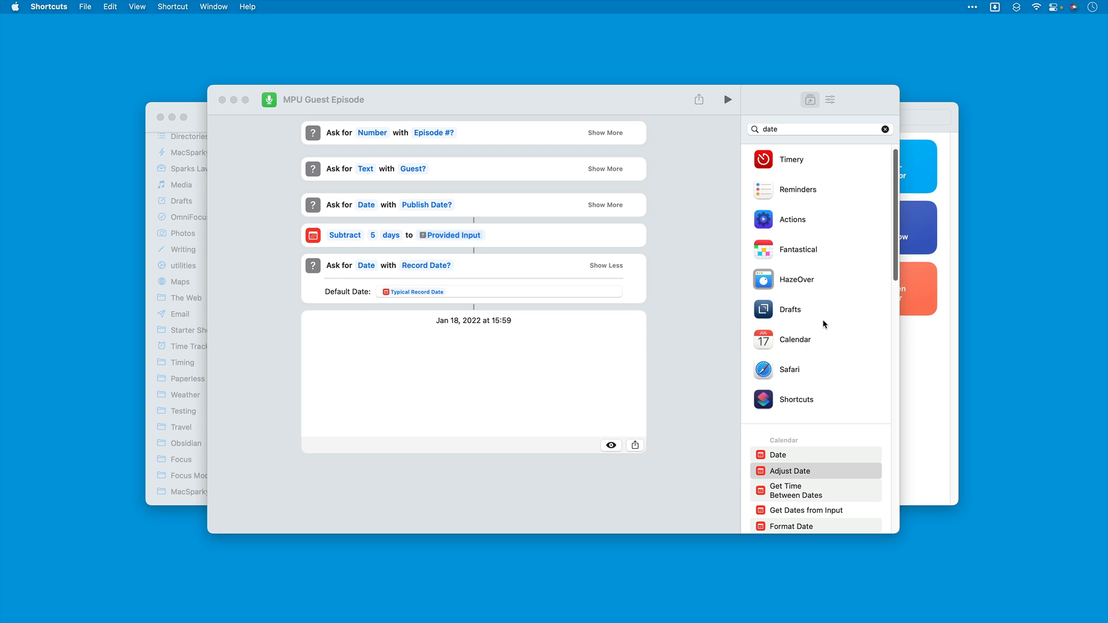
{"action": "left_click", "coordinate": [702, 329]}
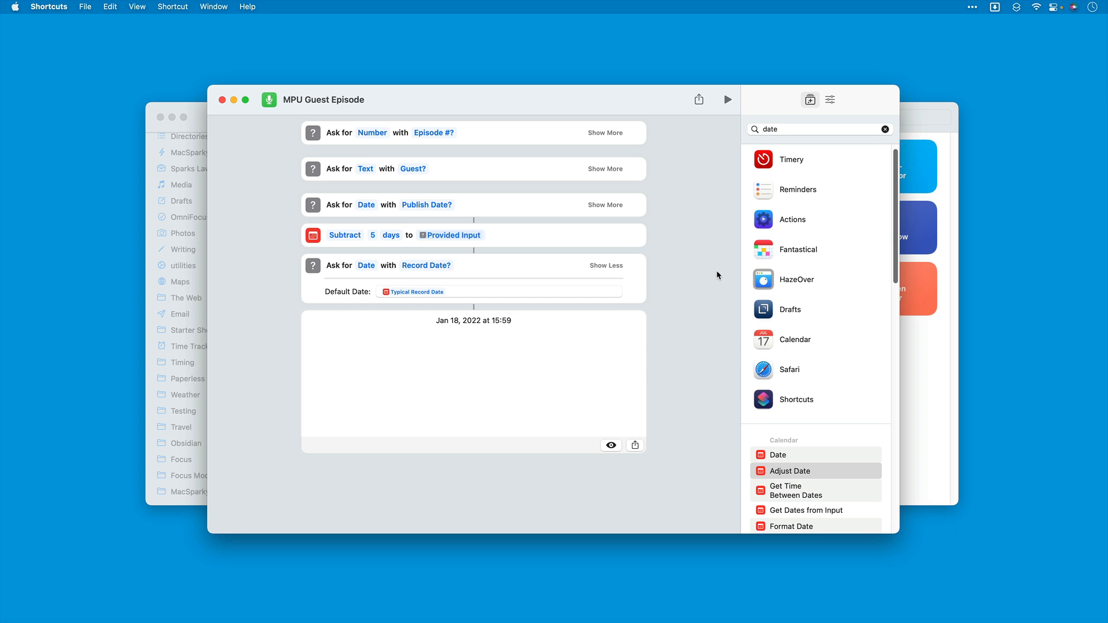
Step: Insert a Format Date action before the "Record Date?" question and make it format the Provided Input from "Publish Date?"
{"action": "scroll", "coordinate": [771, 462], "scroll_direction": "down", "scroll_amount": 3}
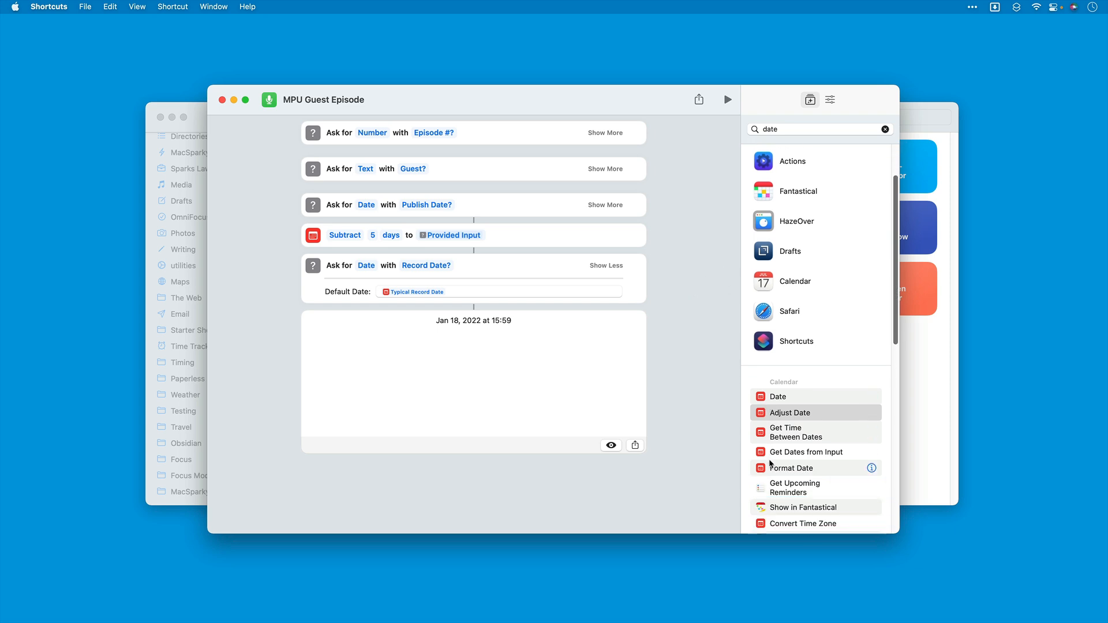
{"action": "left_click_drag", "start_coordinate": [793, 456], "coordinate": [395, 264]}
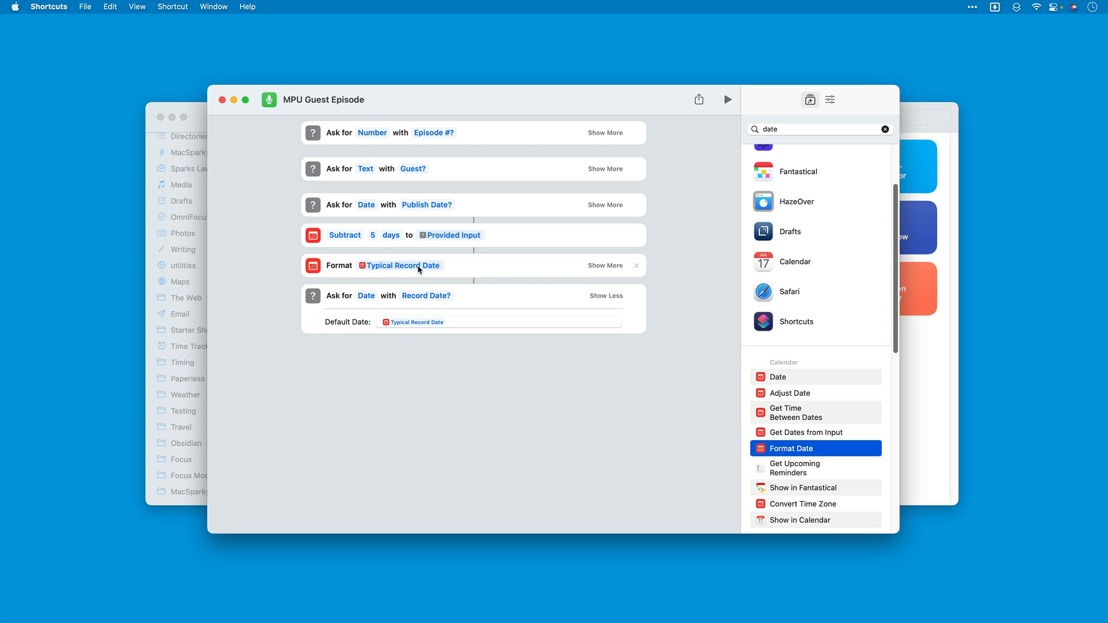
{"action": "left_click", "coordinate": [388, 268]}
{"action": "key", "text": "BackSpace"}
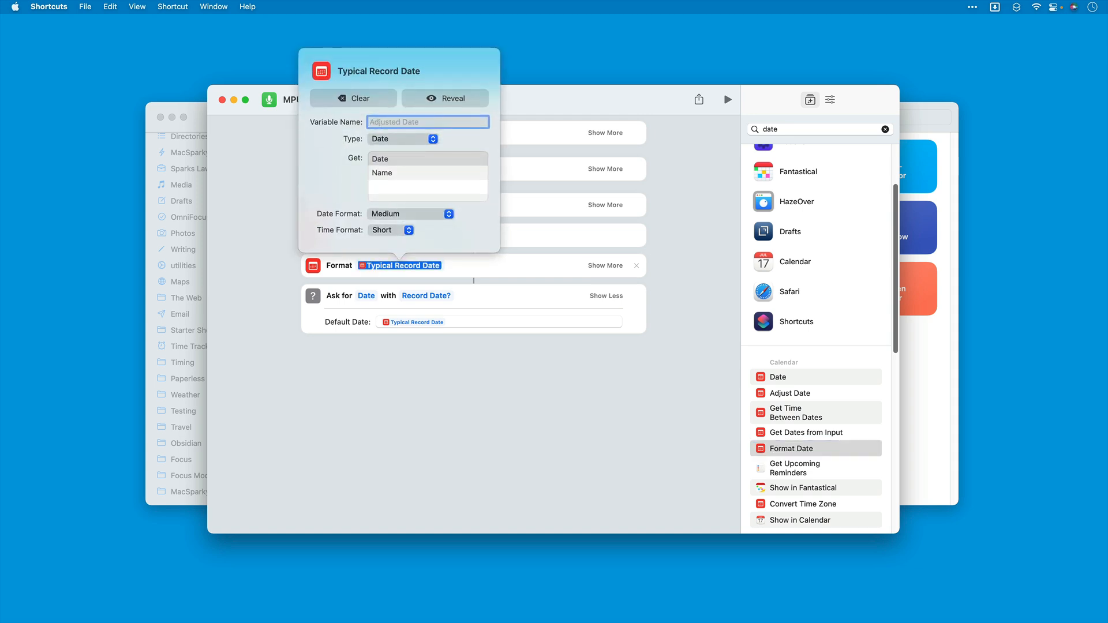
{"action": "left_click", "coordinate": [357, 97]}
{"action": "left_click", "coordinate": [365, 273]}
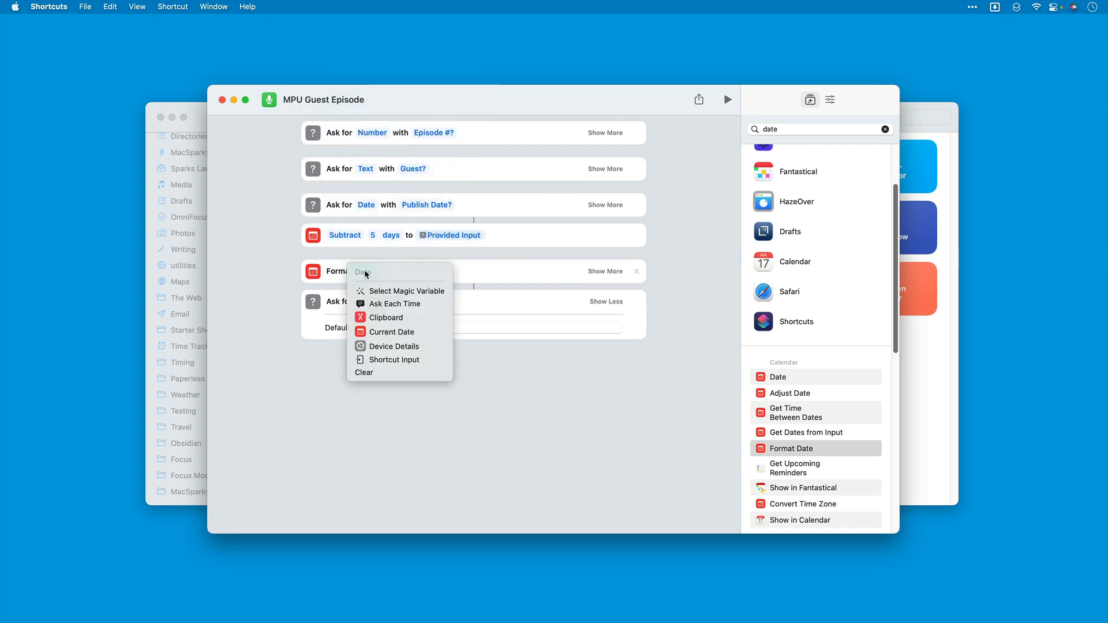
{"action": "left_click", "coordinate": [380, 292]}
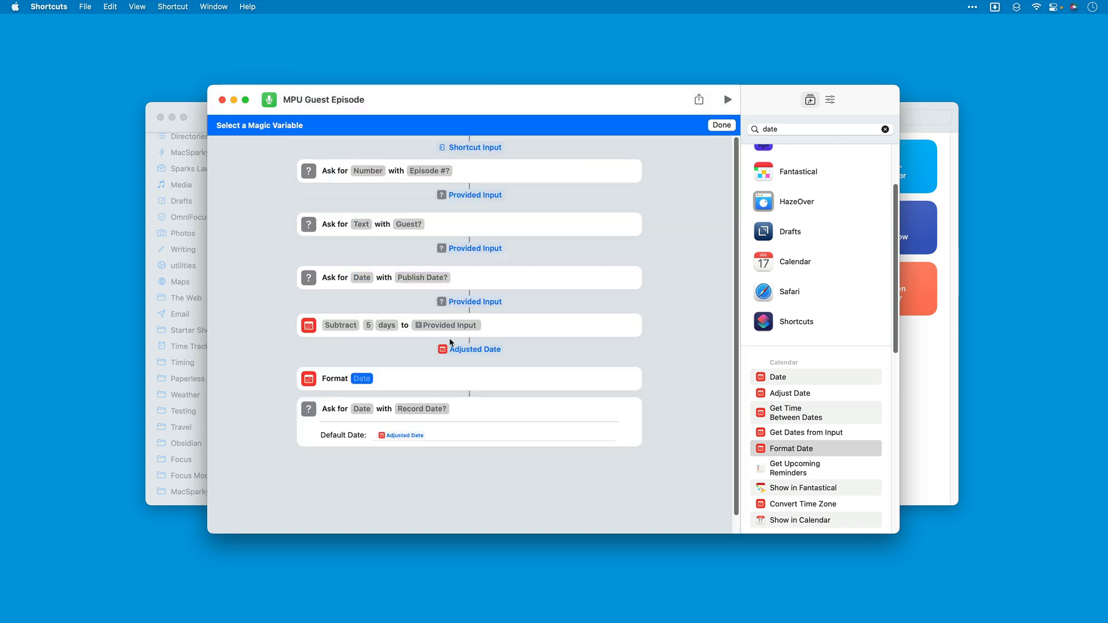
{"action": "left_click", "coordinate": [468, 302]}
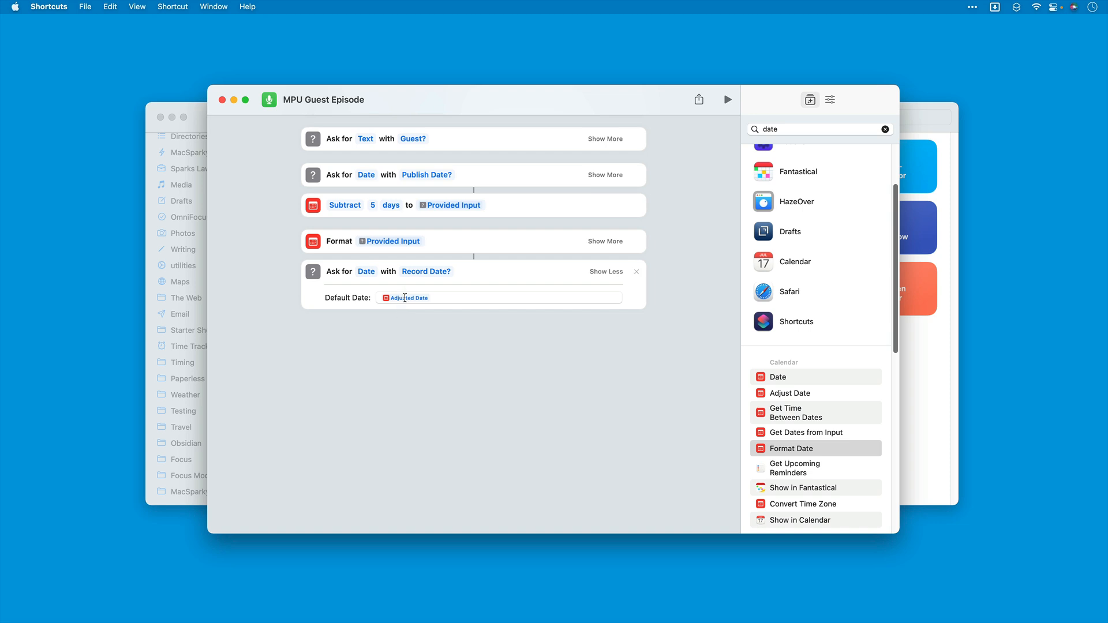
Step: Rename the Provided Input variable in the Format Date action to "Publish Date"
{"action": "left_click", "coordinate": [402, 243]}
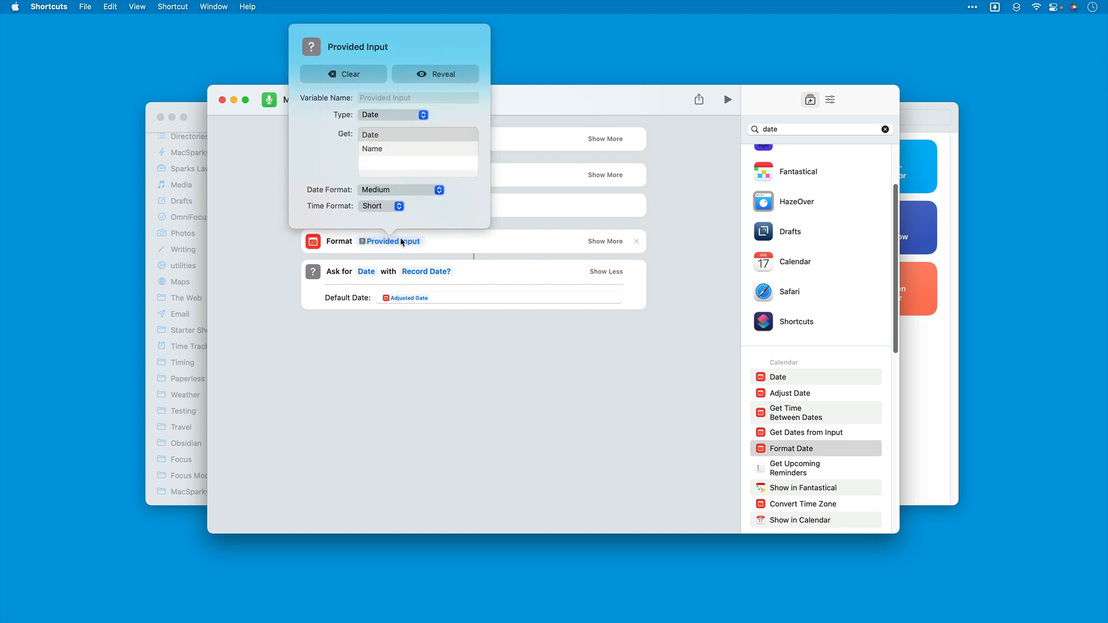
{"action": "left_click", "coordinate": [393, 97]}
{"action": "type", "text": "Pu"}
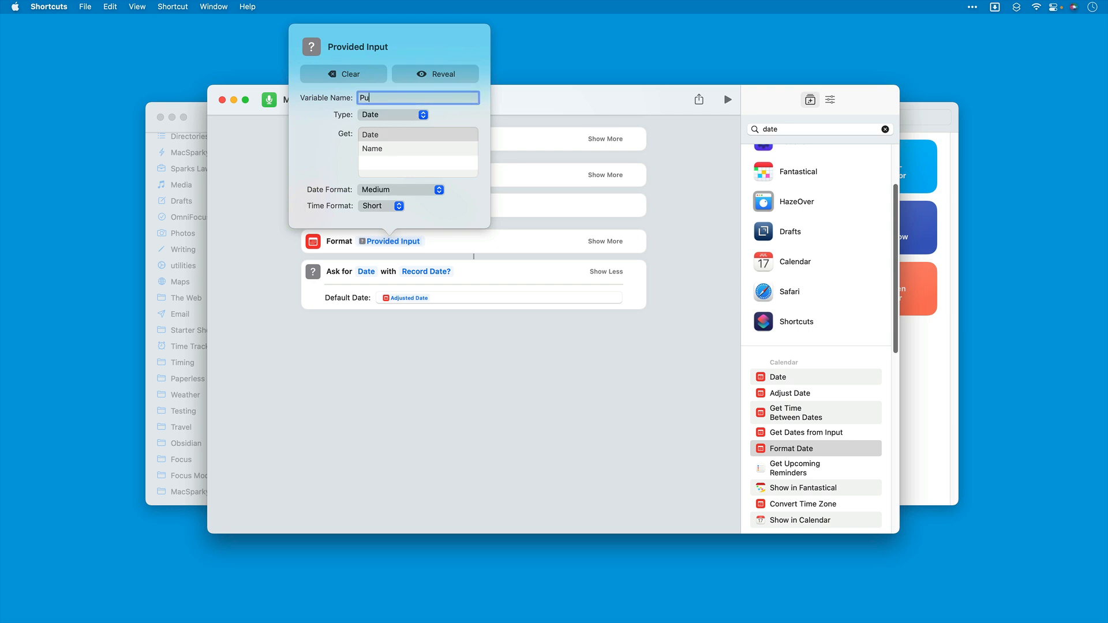
{"action": "type", "text": "blish Date"}
{"action": "left_click", "coordinate": [561, 239]}
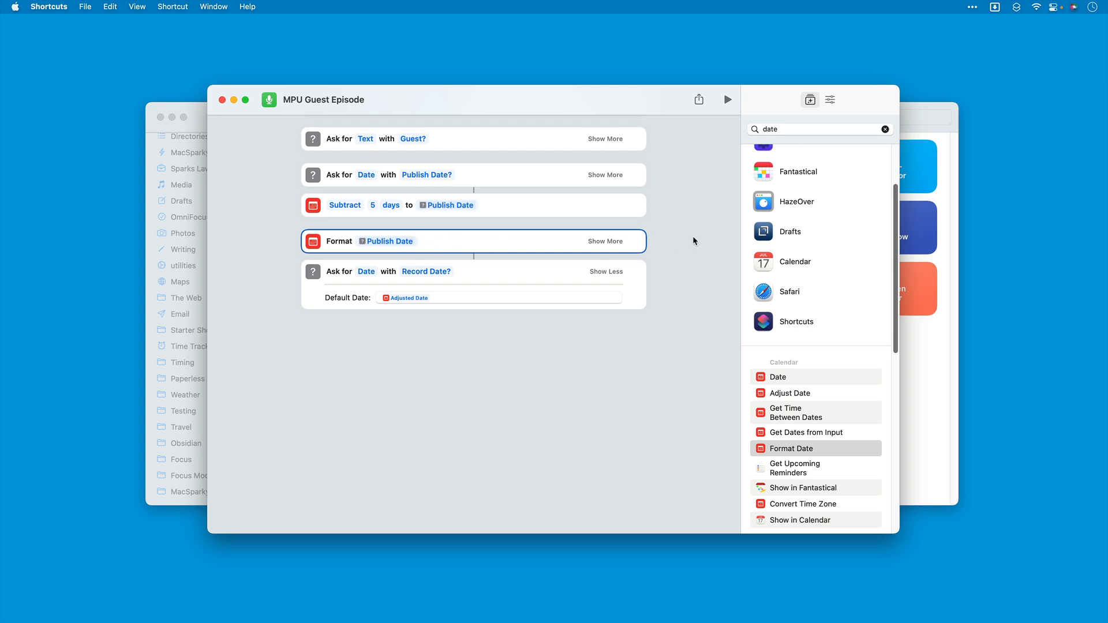
Step: Set the date format of the Publish Date formatting action to ISO 8601
{"action": "left_click", "coordinate": [605, 241]}
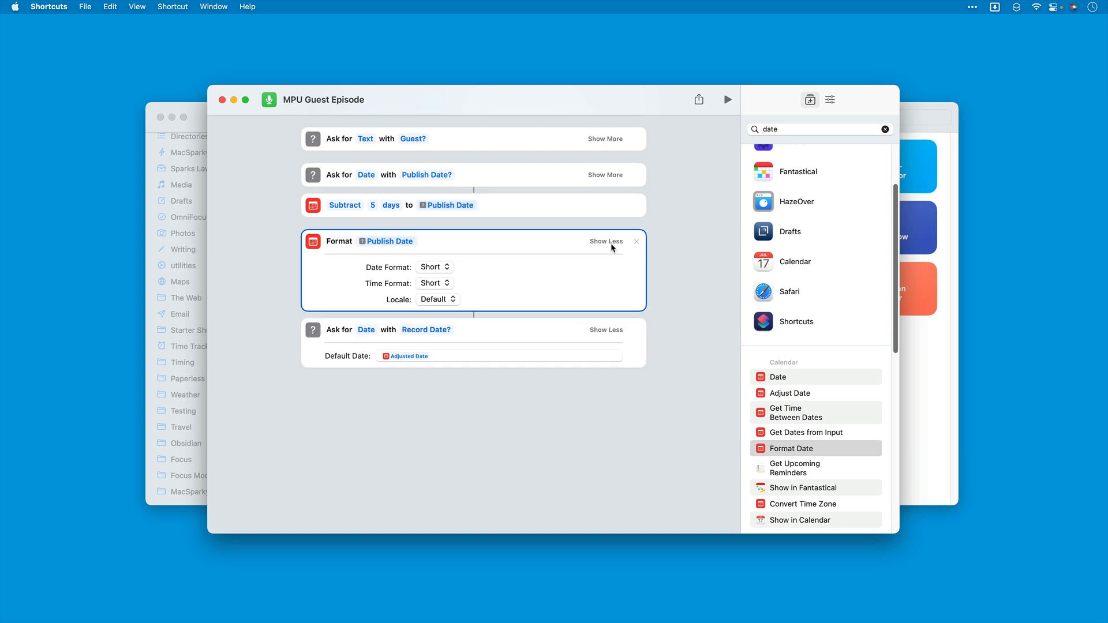
{"action": "left_click", "coordinate": [448, 266]}
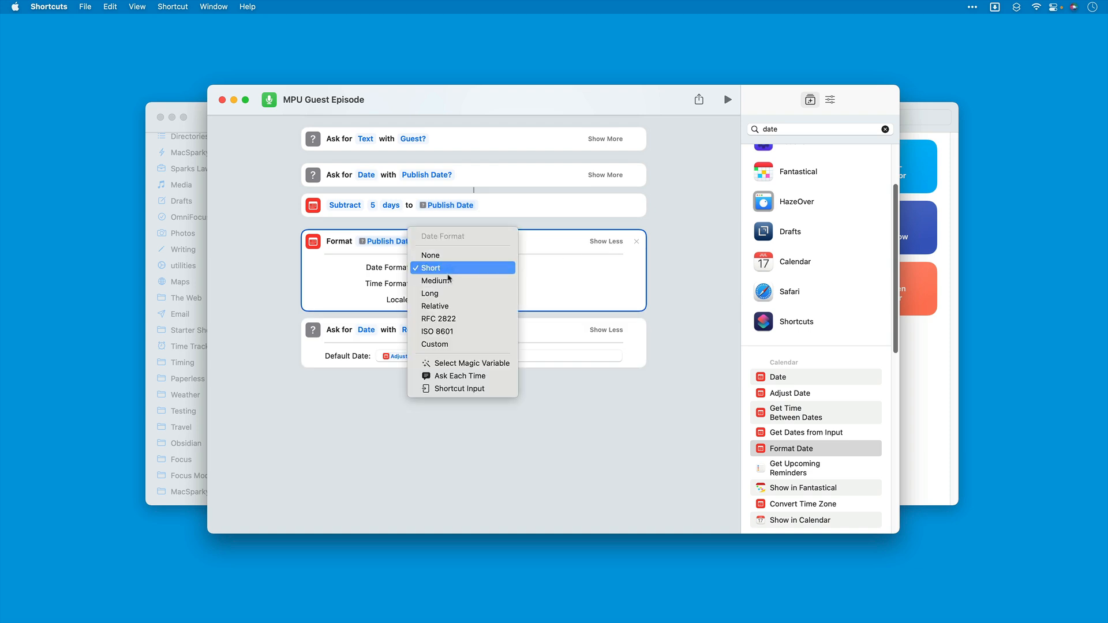
{"action": "left_click", "coordinate": [443, 332]}
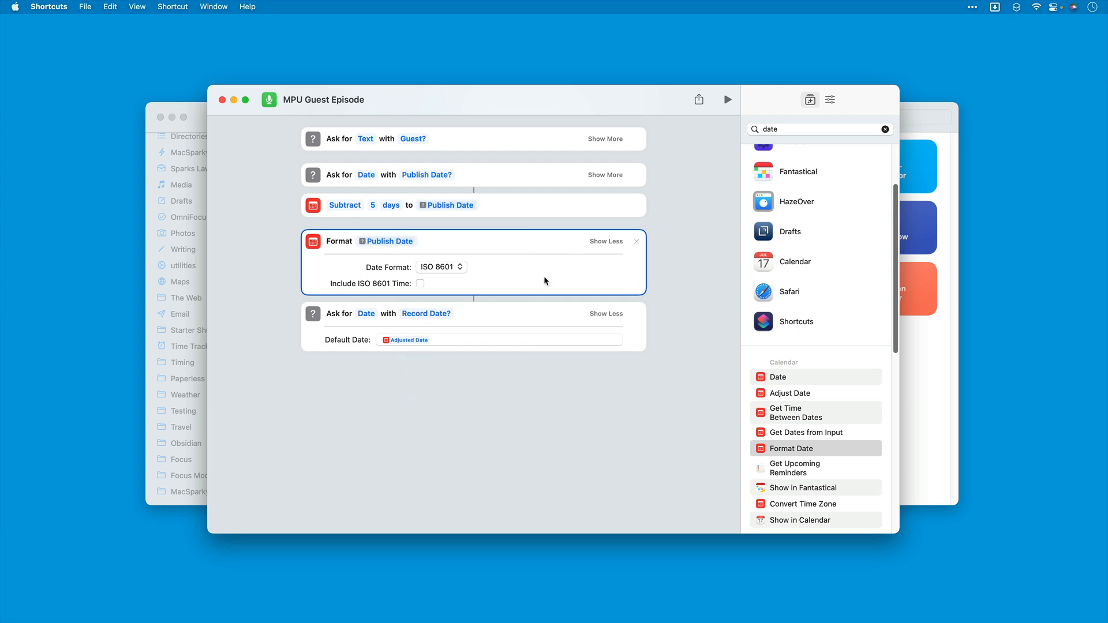
Step: Duplicate the Publish Date formatting action and set the copy's date format to Medium
{"action": "right_click", "coordinate": [315, 237]}
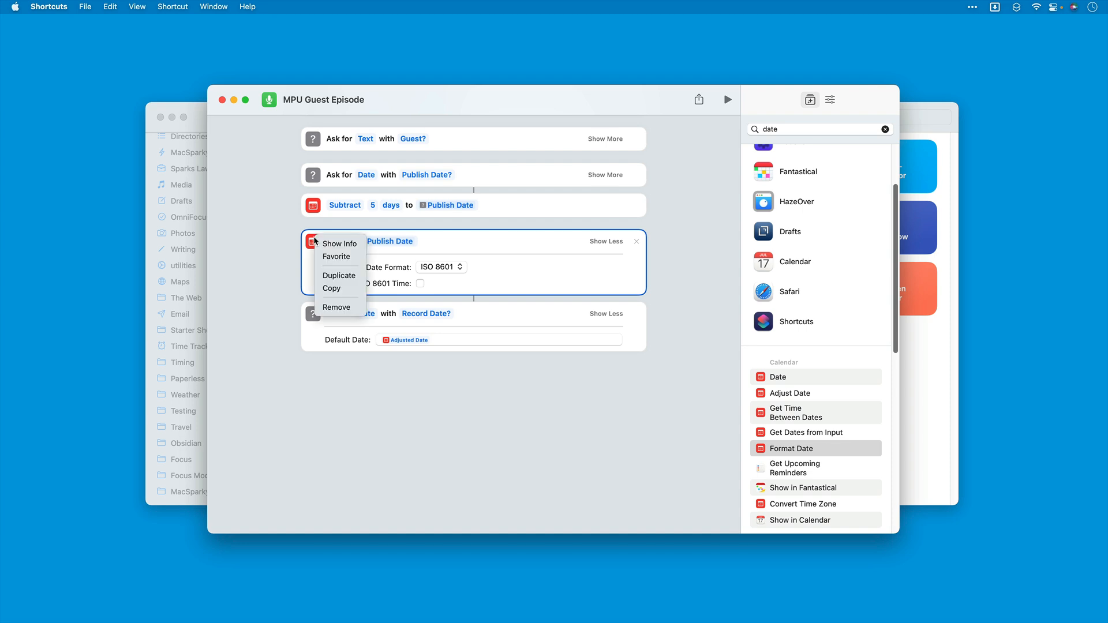
{"action": "left_click", "coordinate": [326, 277]}
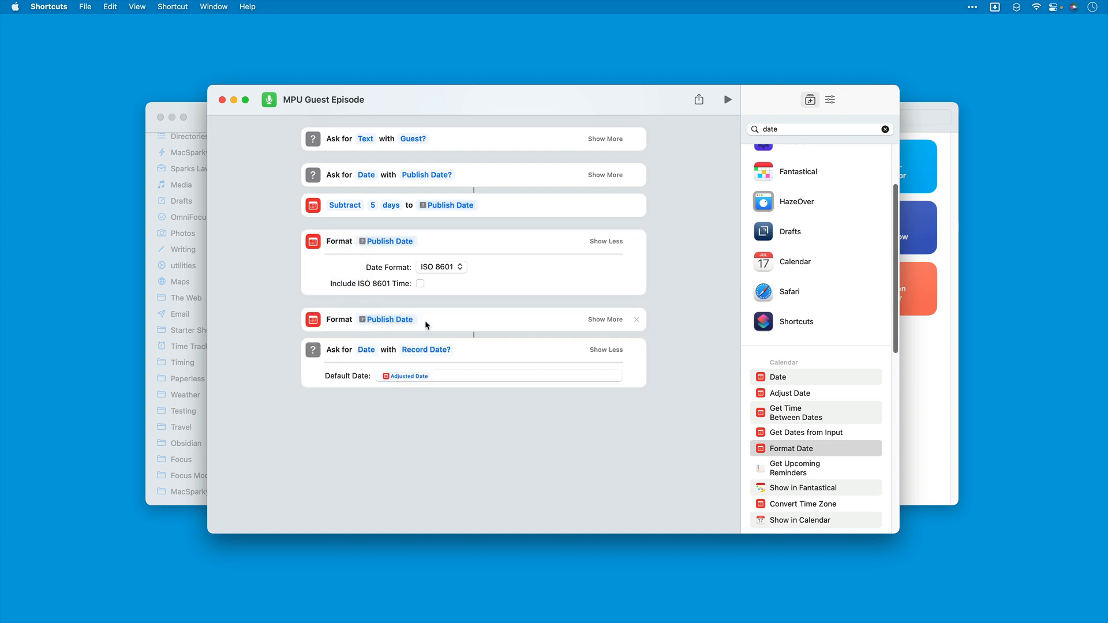
{"action": "left_click", "coordinate": [605, 322]}
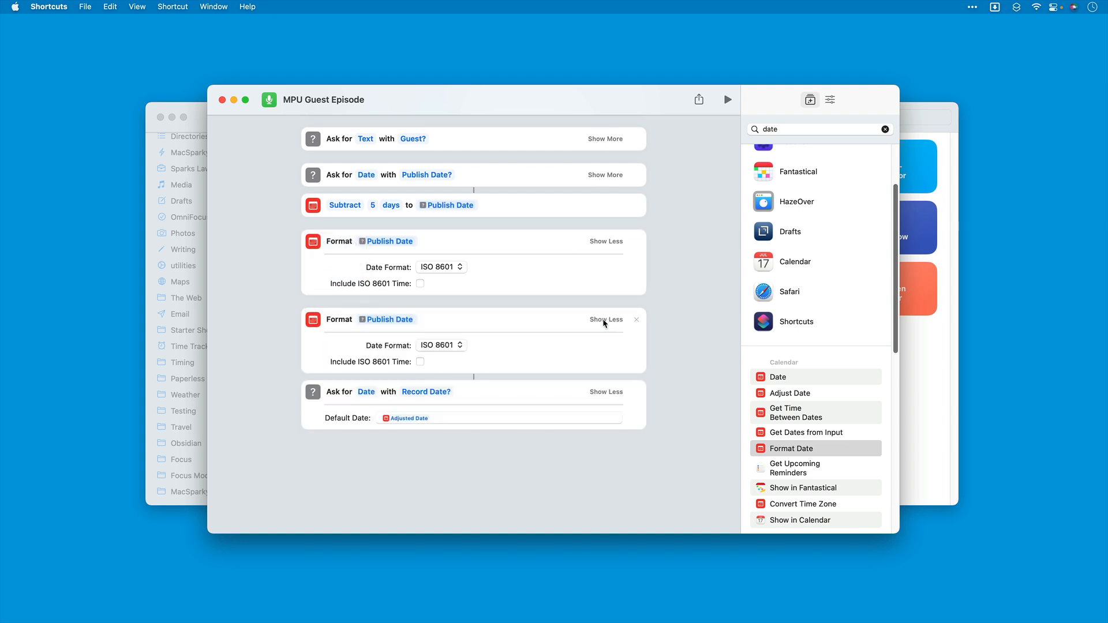
{"action": "left_click", "coordinate": [461, 346]}
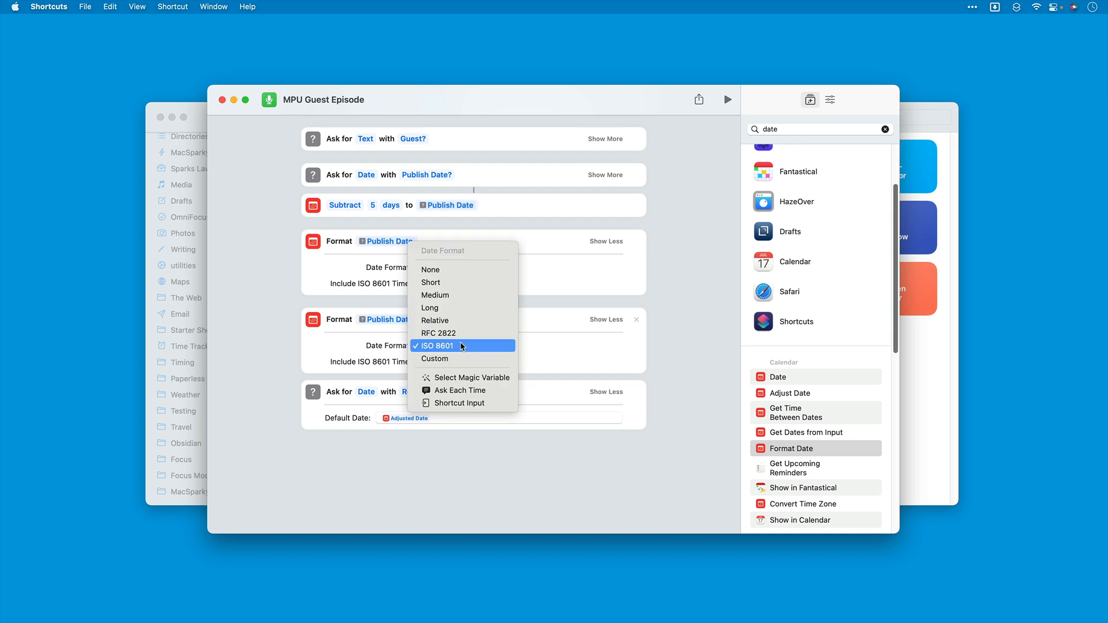
{"action": "left_click", "coordinate": [458, 297]}
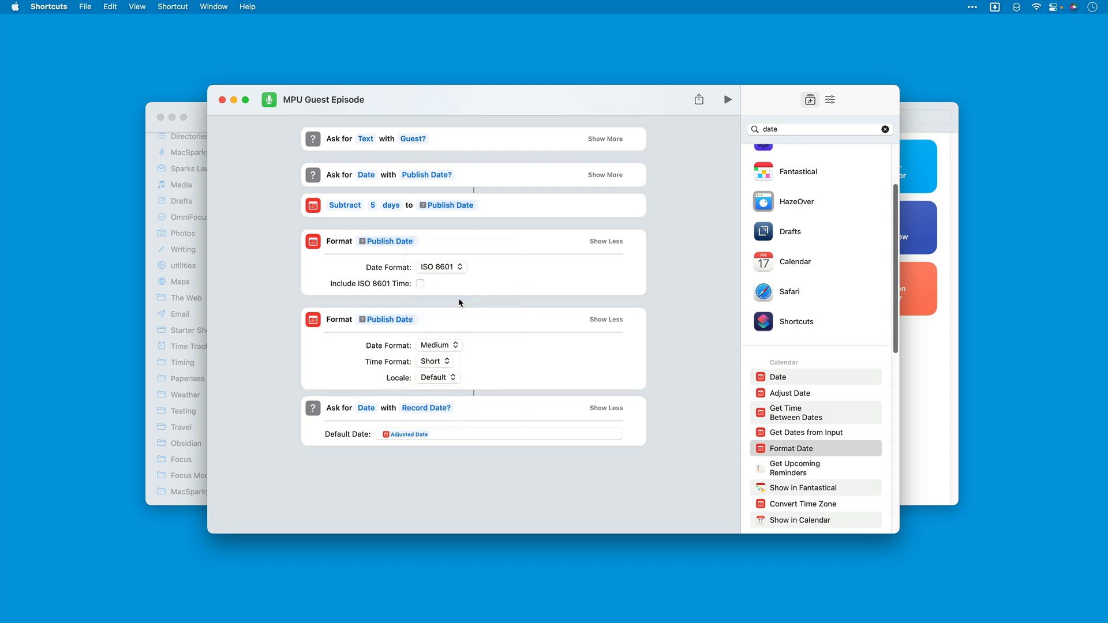
Step: Duplicate the ISO 8601 Publish Date formatting action and move the copy below the "Record Date?" question
{"action": "scroll", "coordinate": [458, 298], "scroll_direction": "up", "scroll_amount": 2}
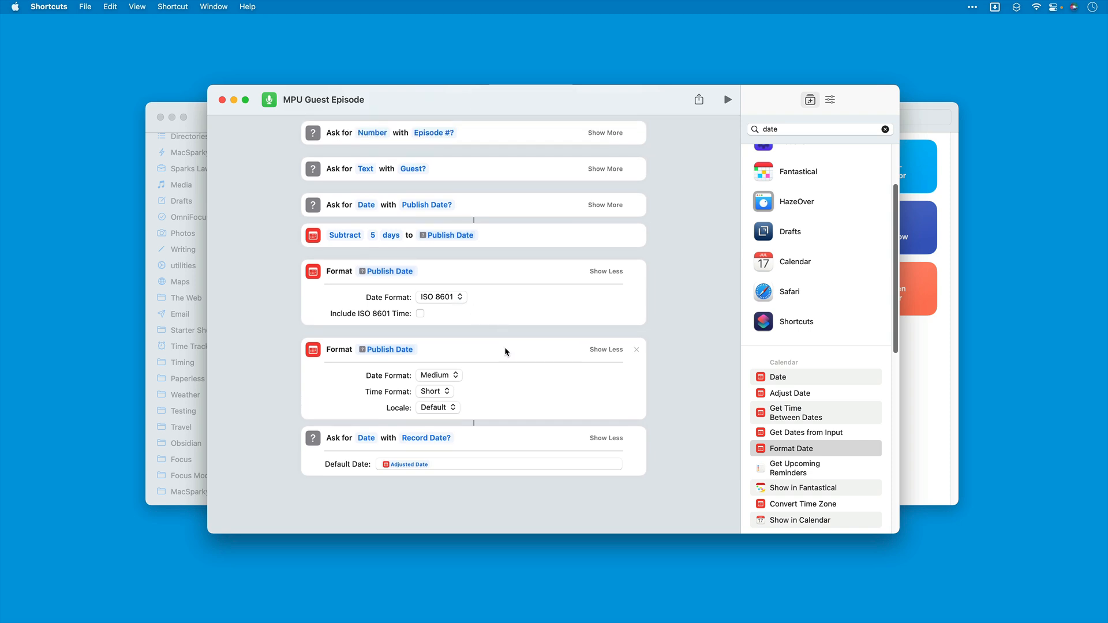
{"action": "left_click", "coordinate": [314, 275]}
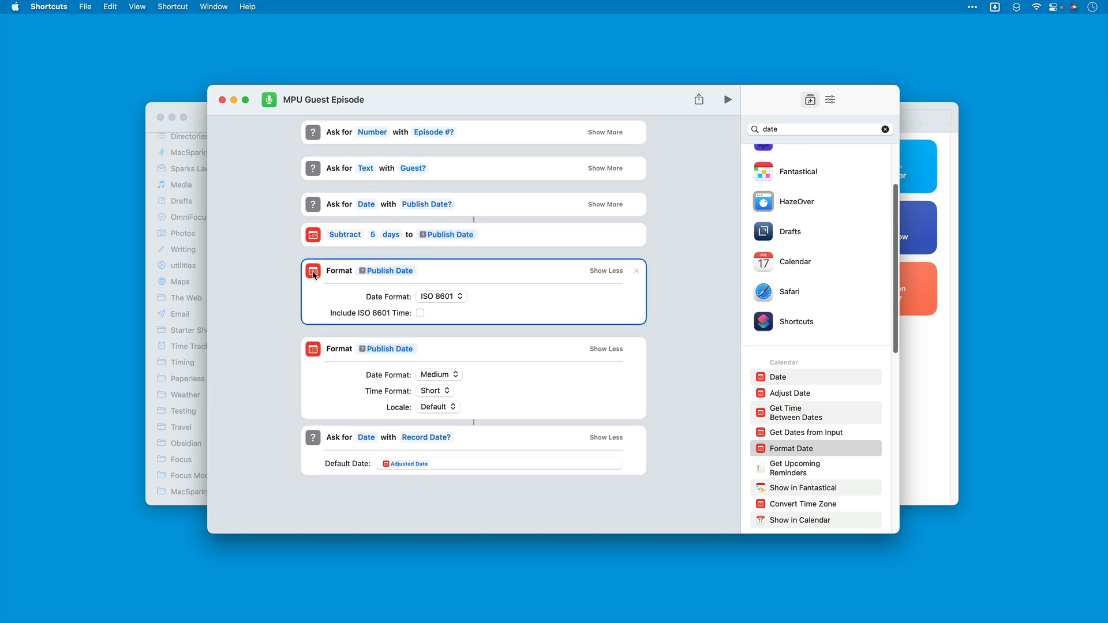
{"action": "left_click", "coordinate": [324, 309]}
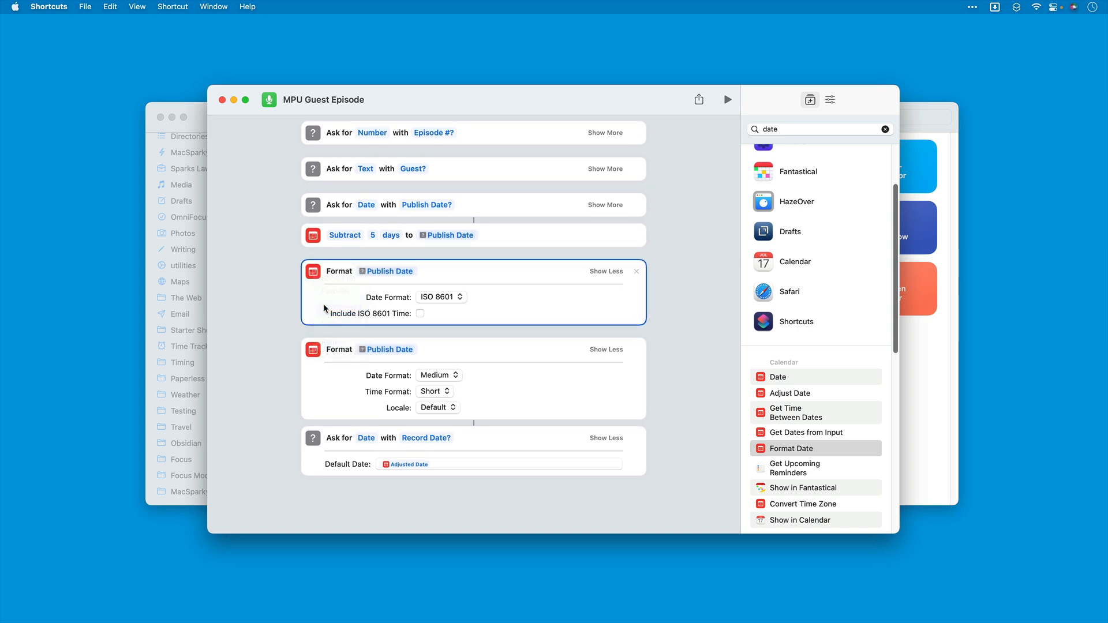
{"action": "left_click_drag", "start_coordinate": [339, 350], "coordinate": [344, 499]}
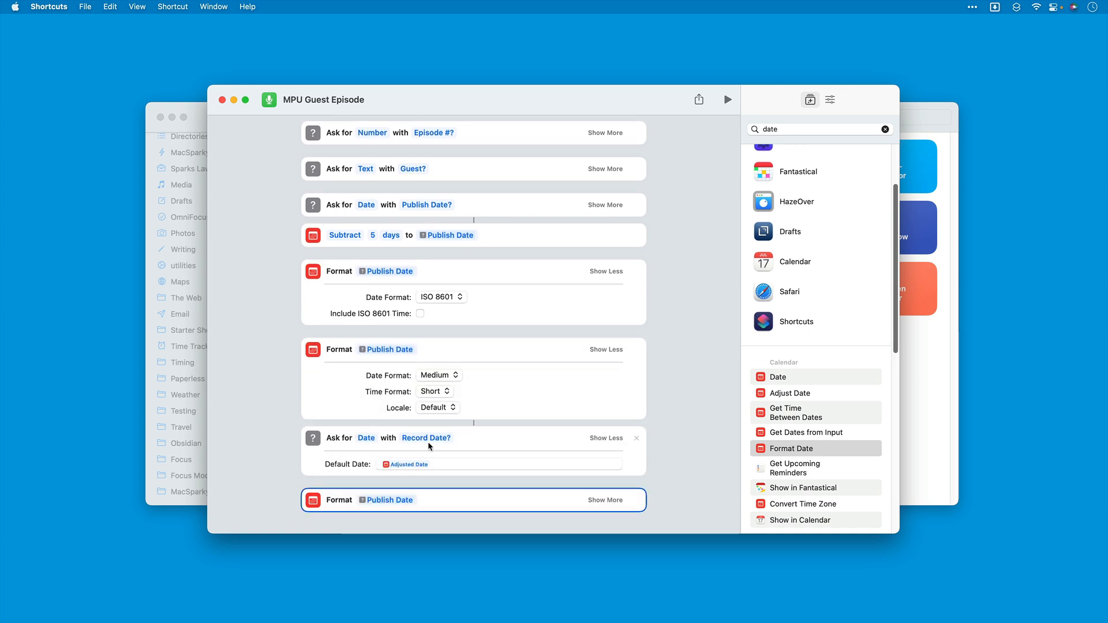
Step: Replace the variable in the last Format Date action with the Provided Input from the "Record Date?" question
{"action": "left_click", "coordinate": [397, 502]}
{"action": "left_click", "coordinate": [362, 347]}
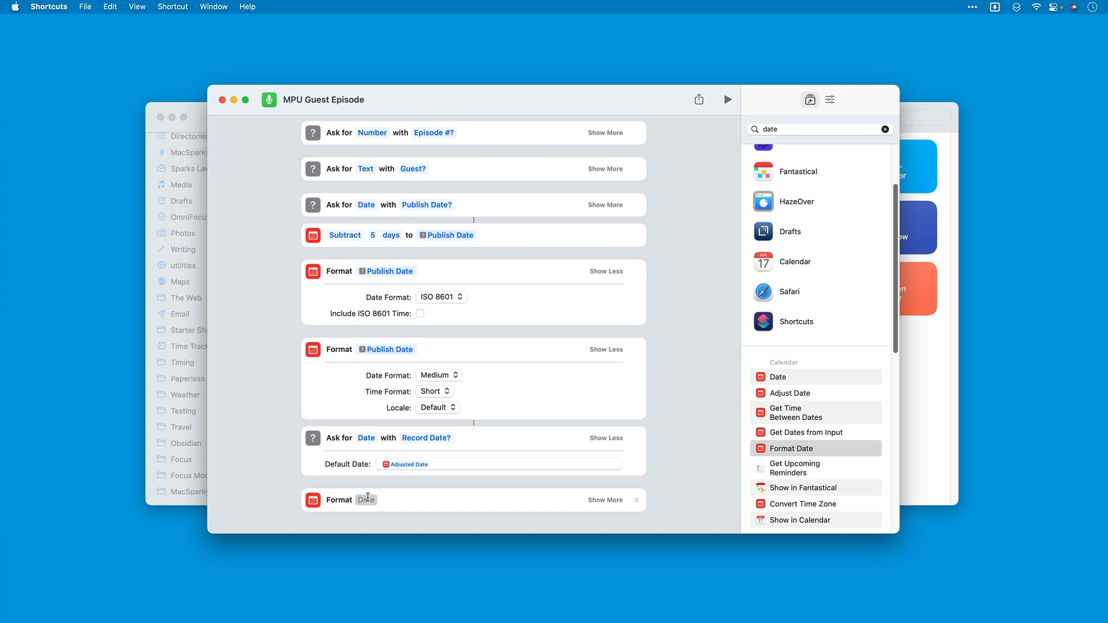
{"action": "left_click", "coordinate": [362, 500]}
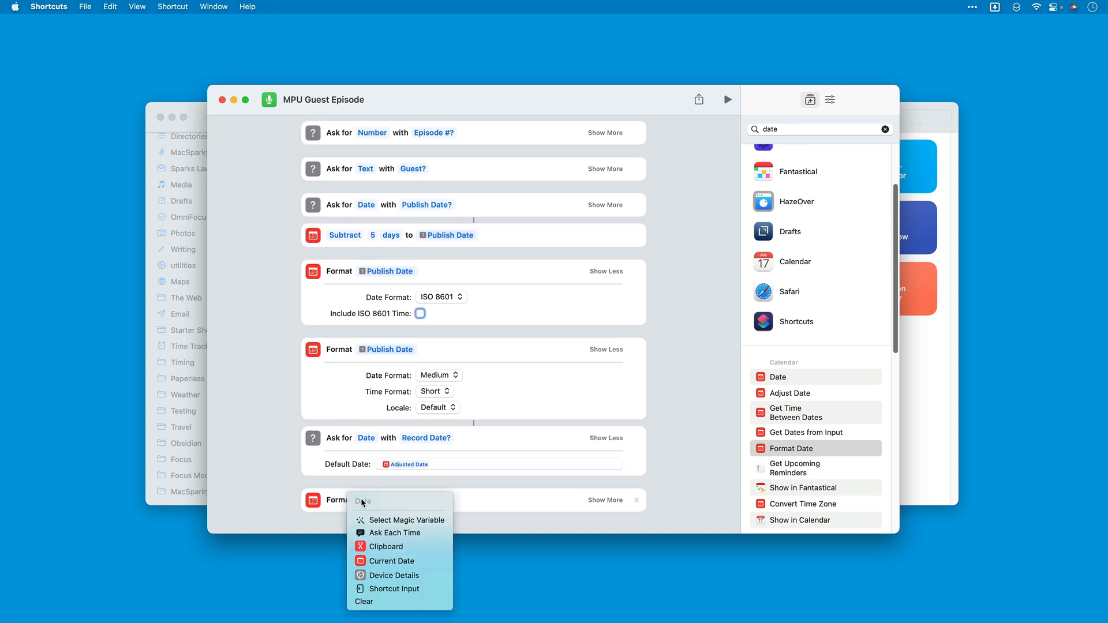
{"action": "left_click", "coordinate": [405, 520]}
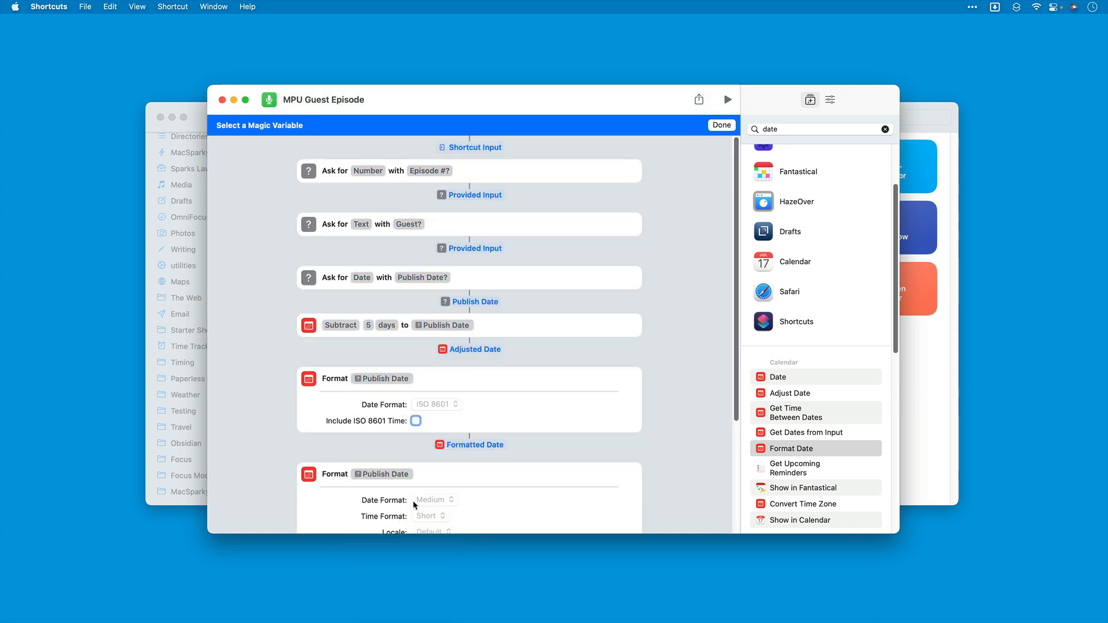
{"action": "scroll", "coordinate": [434, 457], "scroll_direction": "down", "scroll_amount": 5}
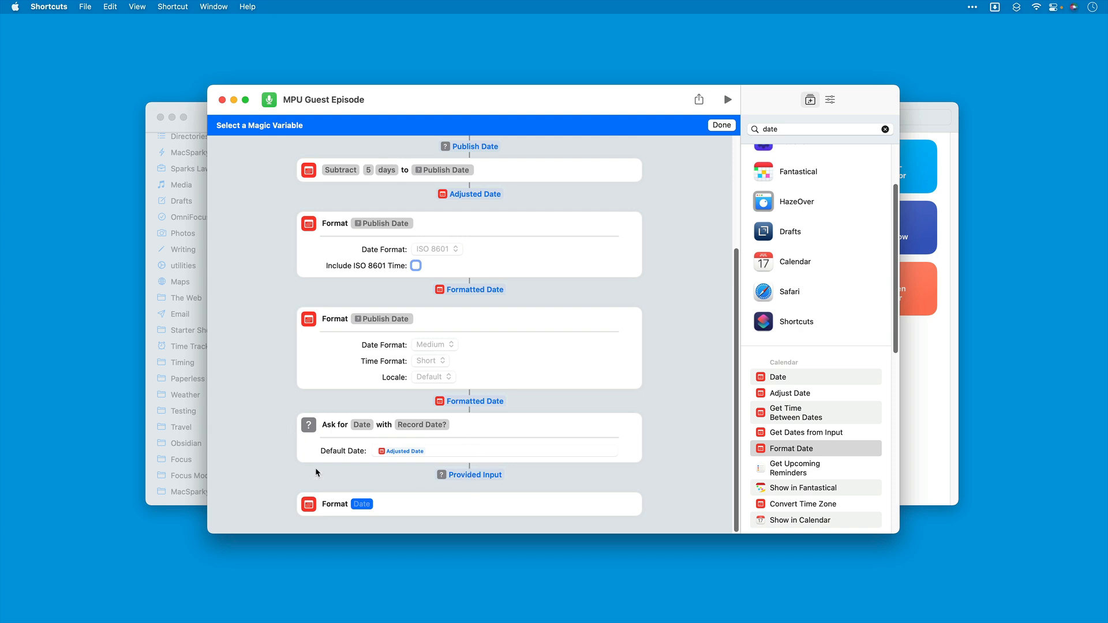
{"action": "left_click", "coordinate": [466, 476]}
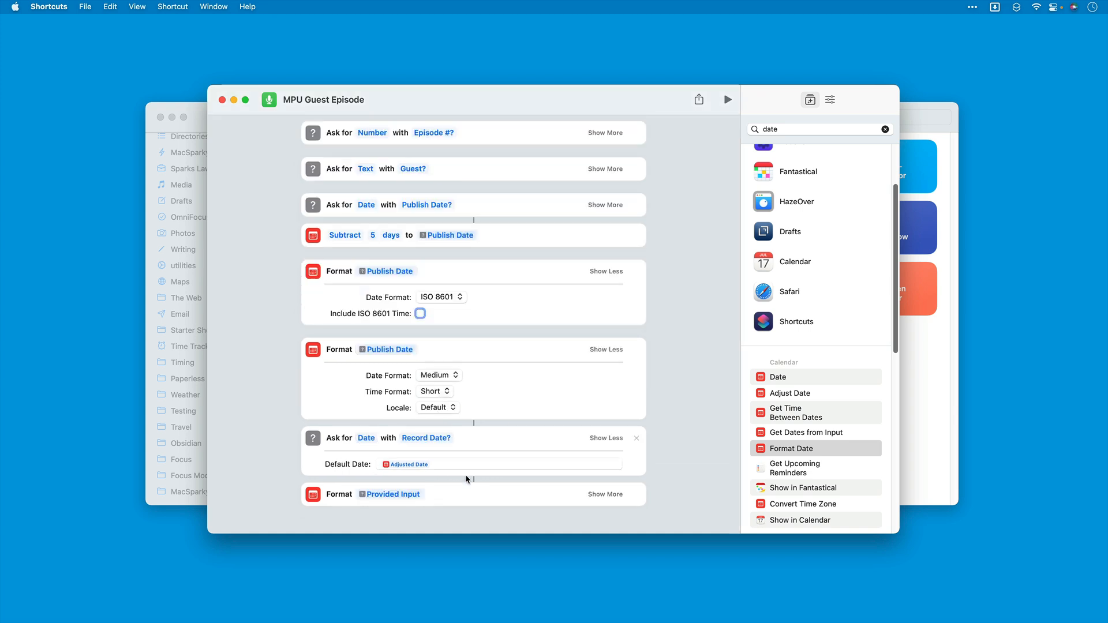
Step: Rename the Provided Input variable in the last Format Date action to "Record Date"
{"action": "left_click", "coordinate": [397, 494]}
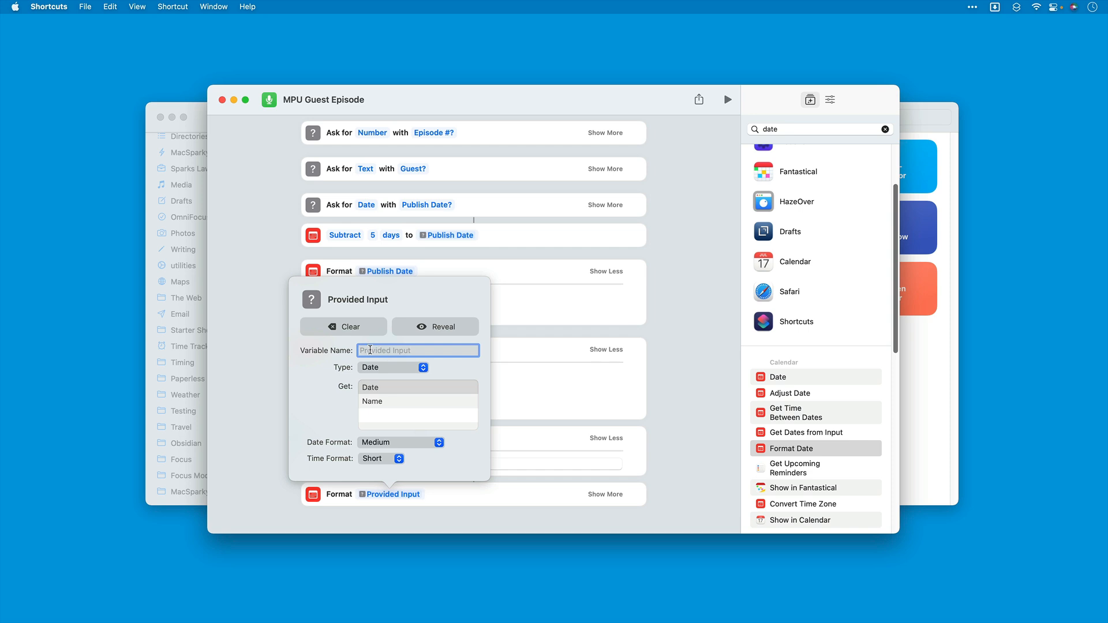
{"action": "type", "text": "Record Date"}
{"action": "left_click", "coordinate": [435, 525]}
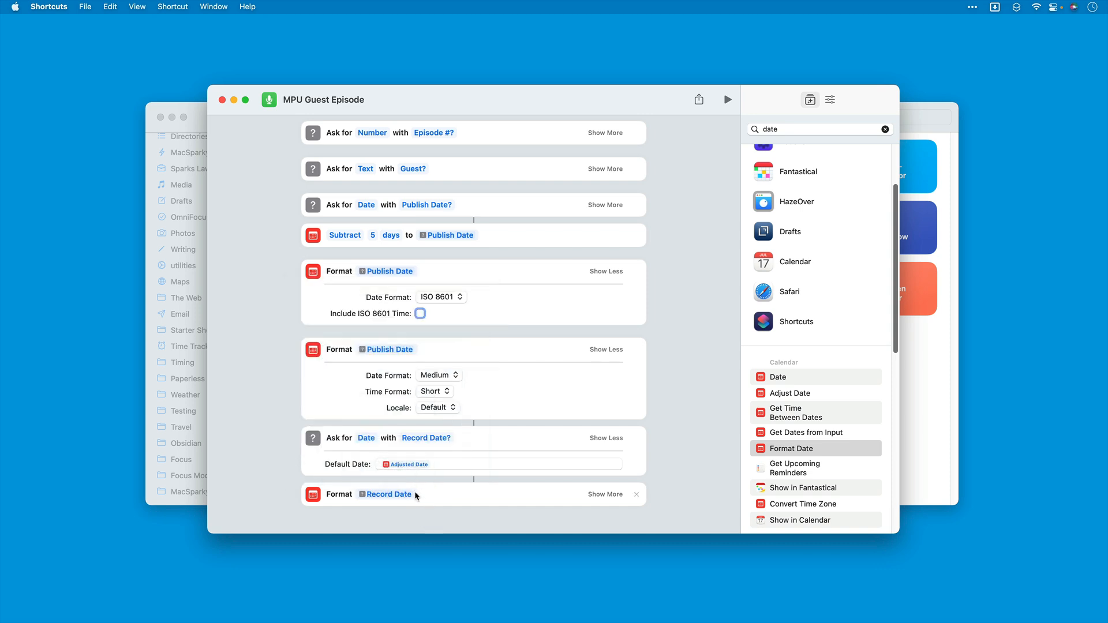
Step: Duplicate the Record Date formatting action and set the copy's date format to Medium
{"action": "left_click", "coordinate": [605, 494]}
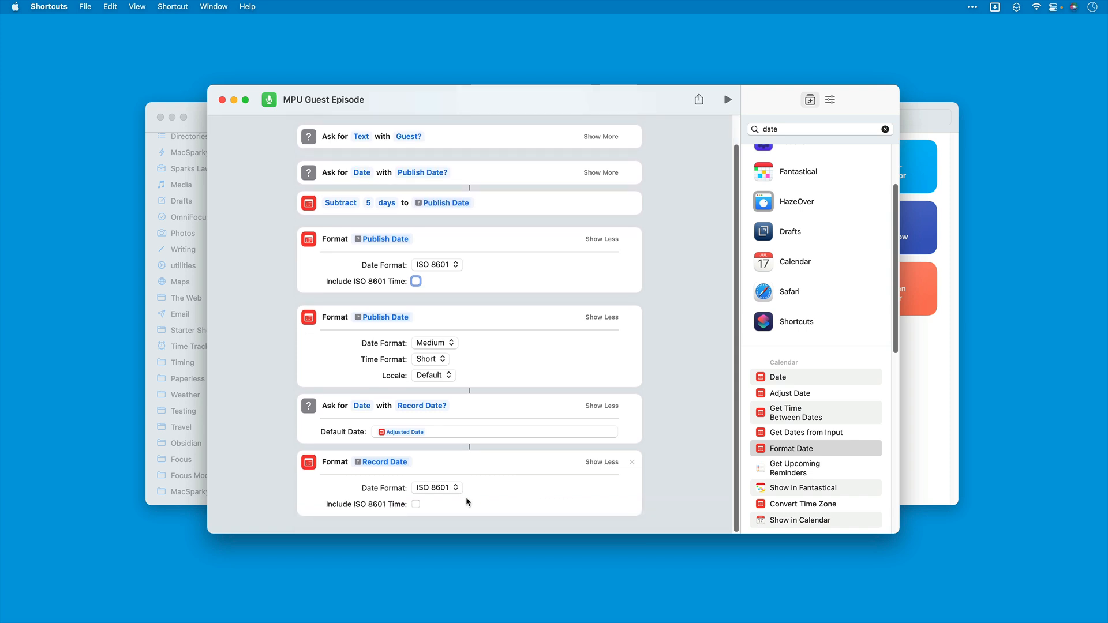
{"action": "left_click", "coordinate": [309, 463]}
{"action": "left_click", "coordinate": [328, 501]}
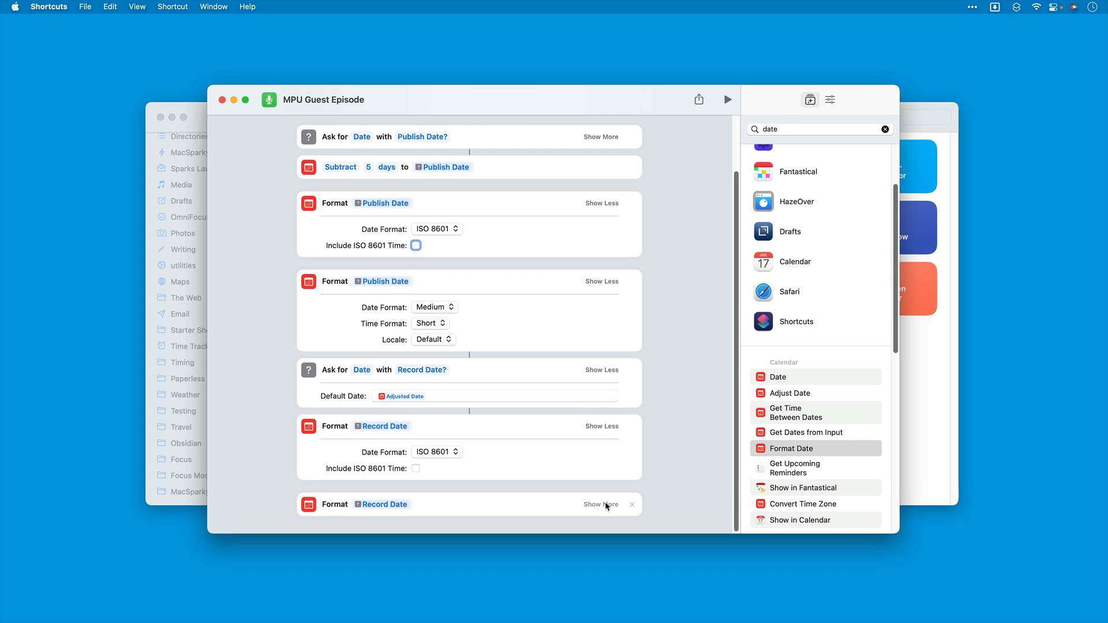
{"action": "left_click", "coordinate": [605, 502]}
{"action": "left_click", "coordinate": [454, 488]}
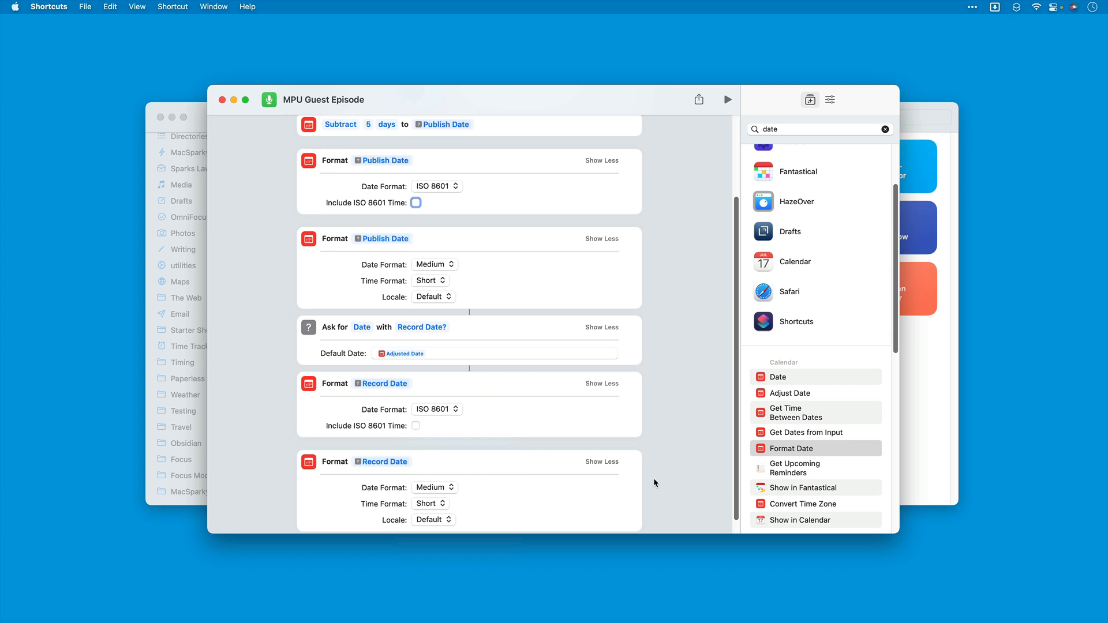
Step: Find the Text action in the action library and add an empty one at the end of the shortcut
{"action": "scroll", "coordinate": [658, 449], "scroll_direction": "up", "scroll_amount": 3}
{"action": "scroll", "coordinate": [658, 452], "scroll_direction": "up", "scroll_amount": 2}
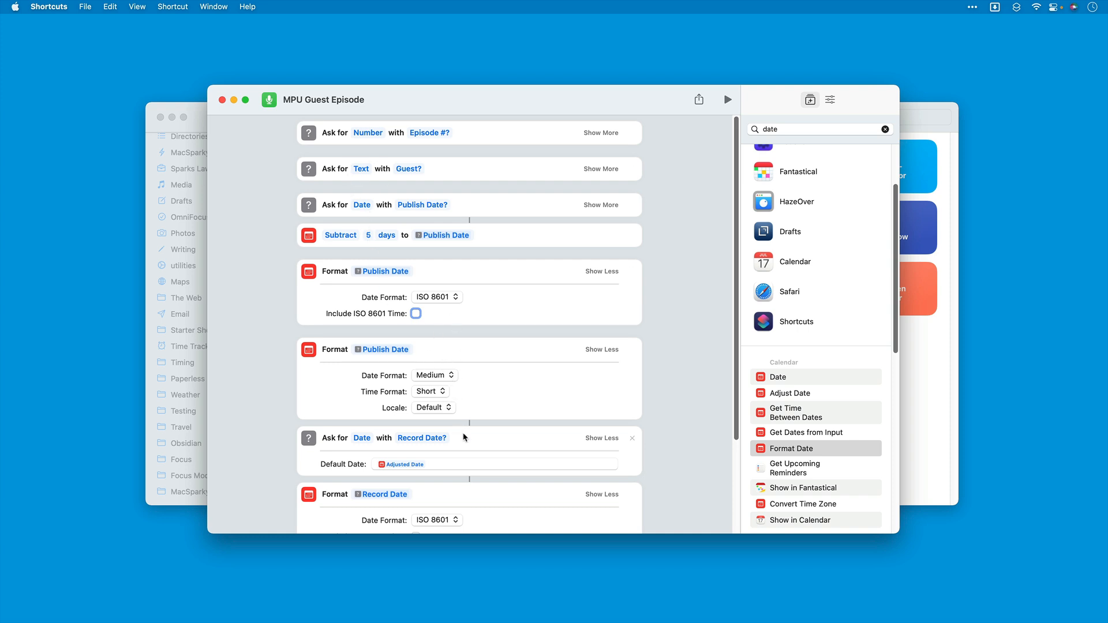
{"action": "scroll", "coordinate": [465, 439], "scroll_direction": "down", "scroll_amount": 4}
{"action": "scroll", "coordinate": [463, 434], "scroll_direction": "down", "scroll_amount": 3}
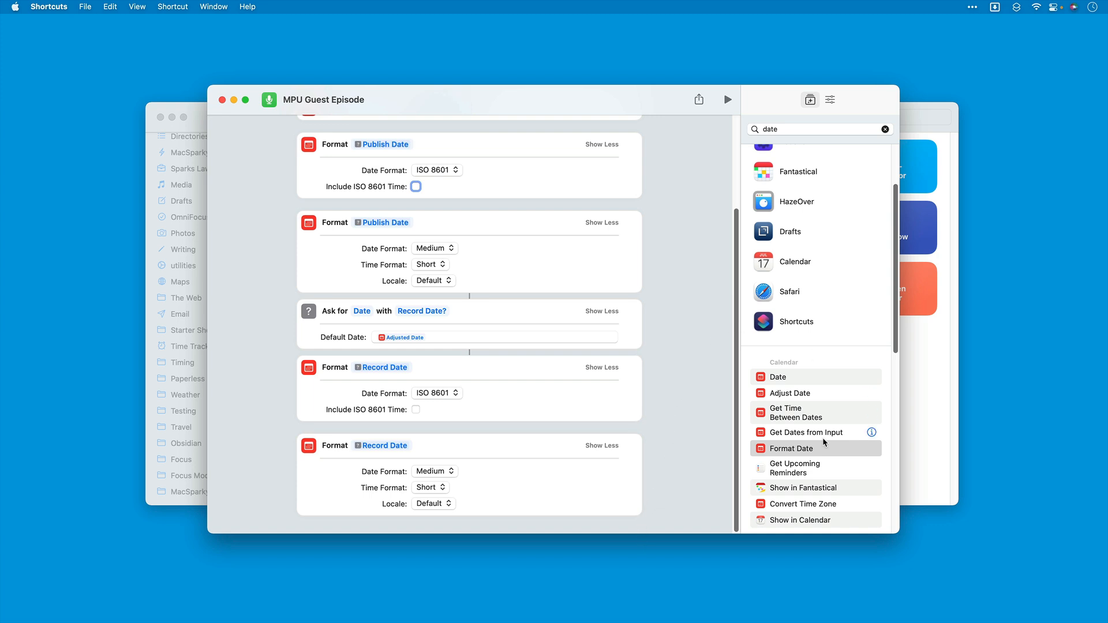
{"action": "scroll", "coordinate": [823, 438], "scroll_direction": "up", "scroll_amount": 3}
{"action": "scroll", "coordinate": [823, 437], "scroll_direction": "down", "scroll_amount": 10}
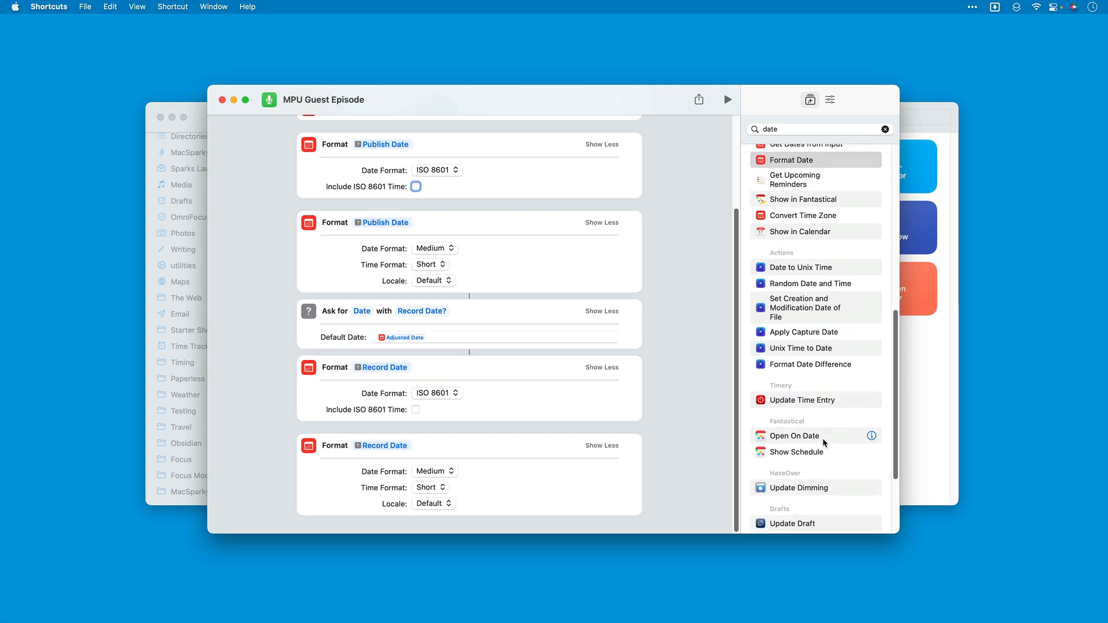
{"action": "scroll", "coordinate": [823, 438], "scroll_direction": "down", "scroll_amount": 5}
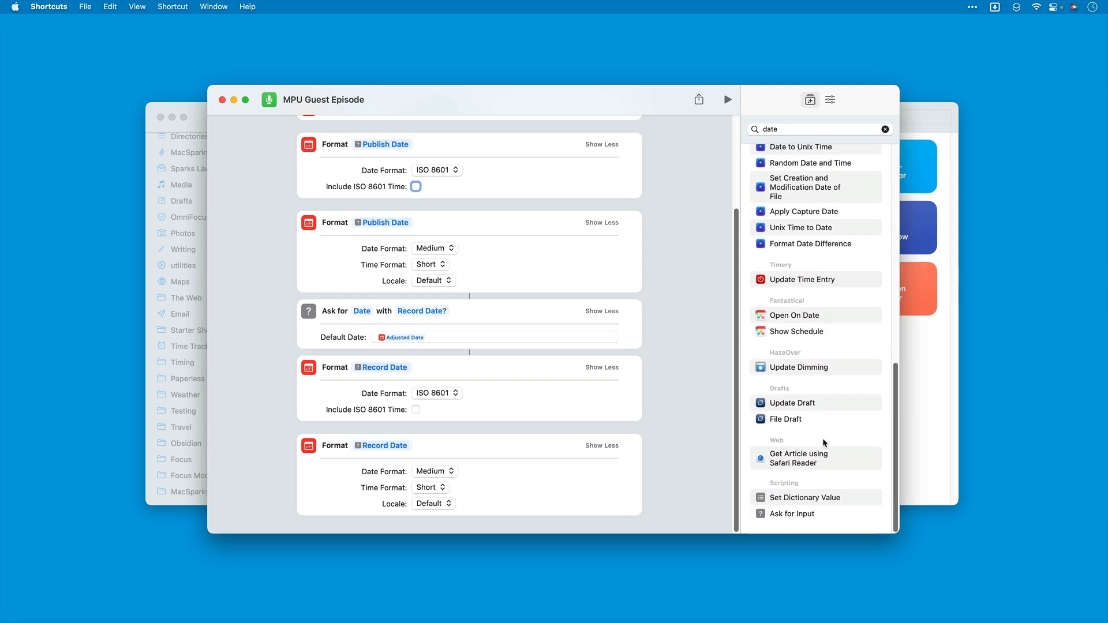
{"action": "left_click", "coordinate": [885, 129]}
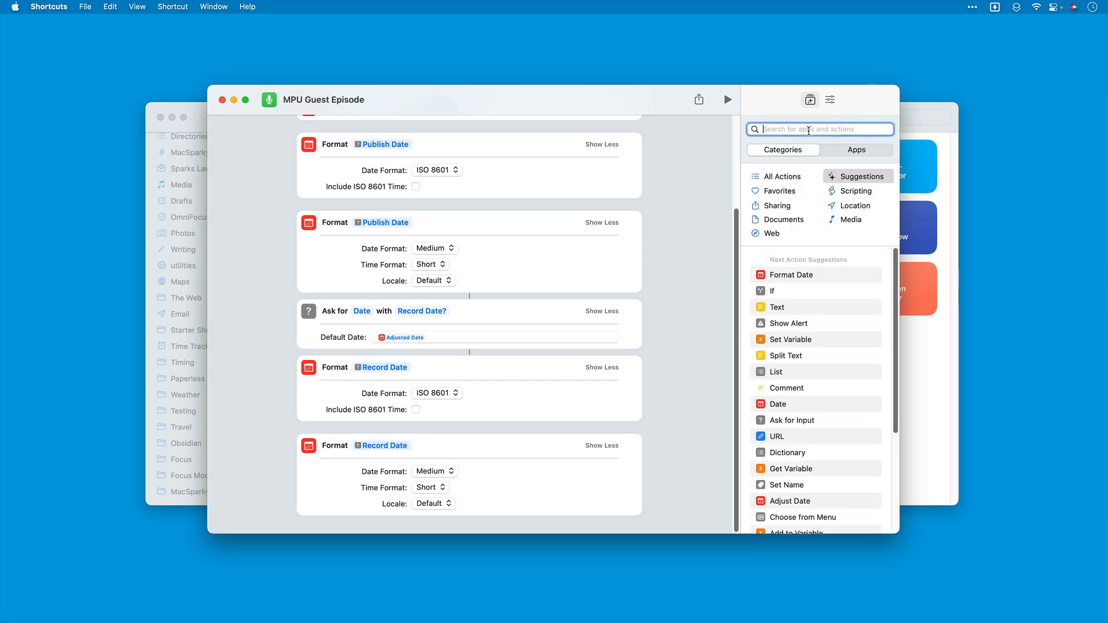
{"action": "type", "text": "Text"}
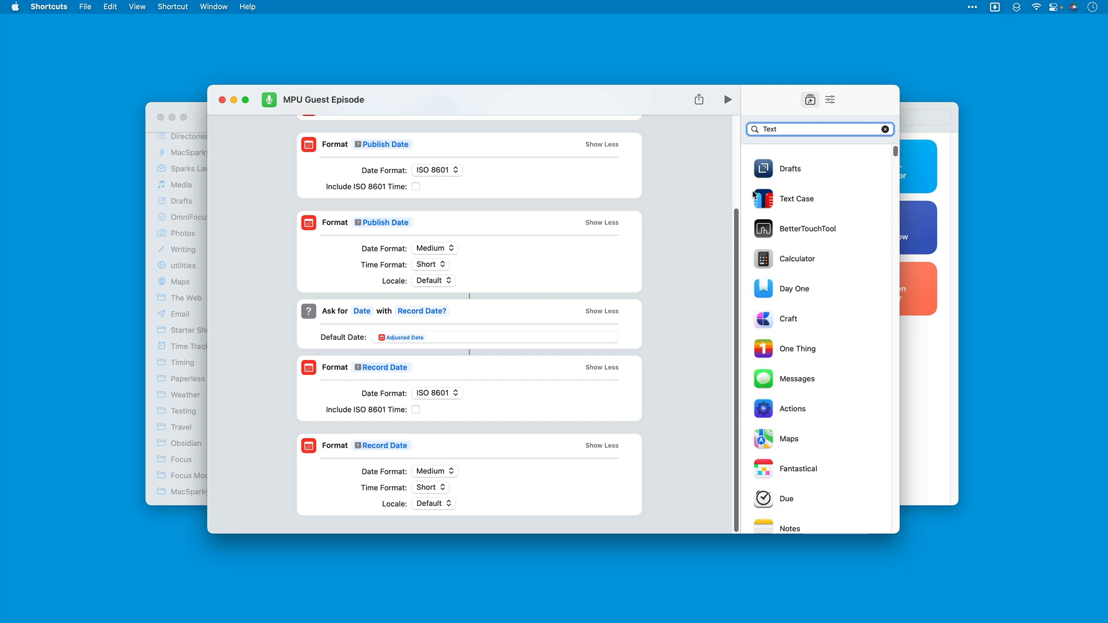
{"action": "scroll", "coordinate": [766, 334], "scroll_direction": "down", "scroll_amount": 10}
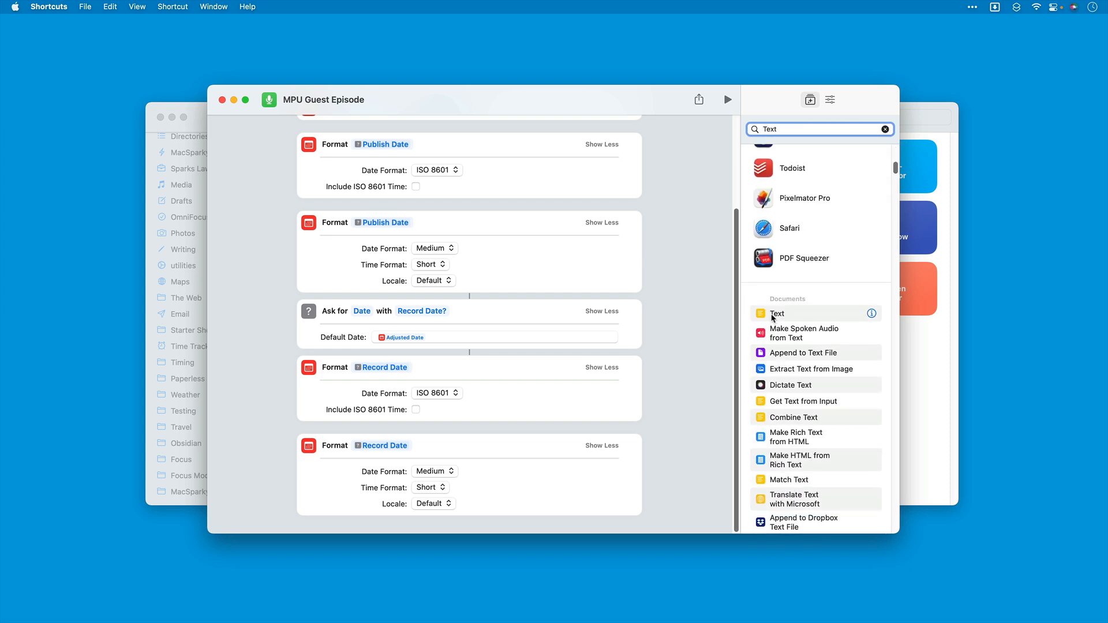
{"action": "left_click_drag", "start_coordinate": [764, 319], "coordinate": [358, 506]}
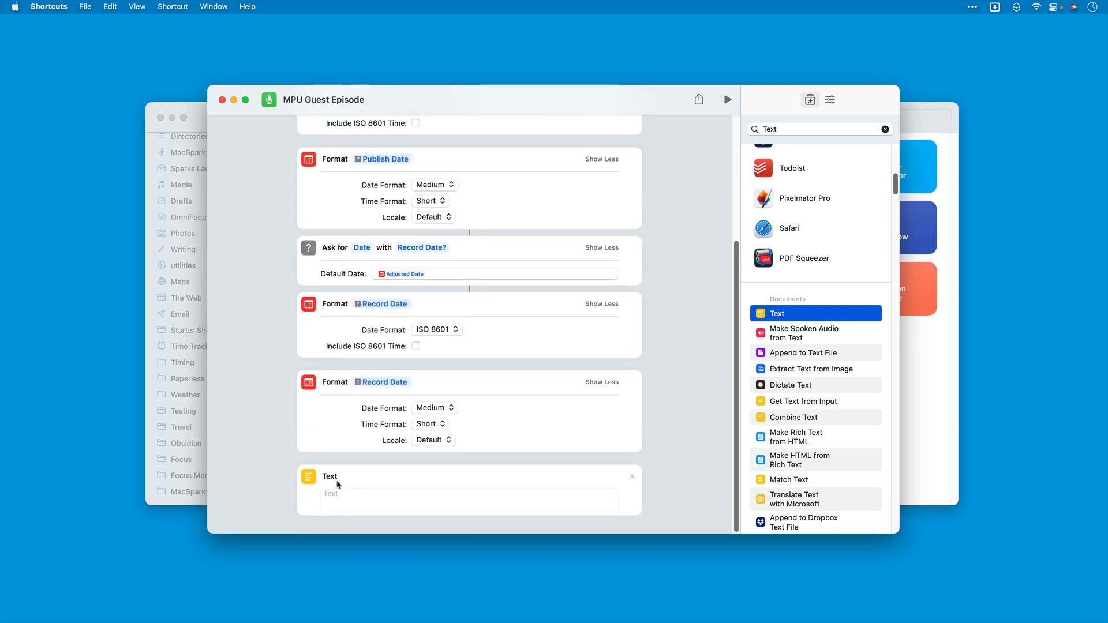
{"action": "left_click", "coordinate": [343, 494]}
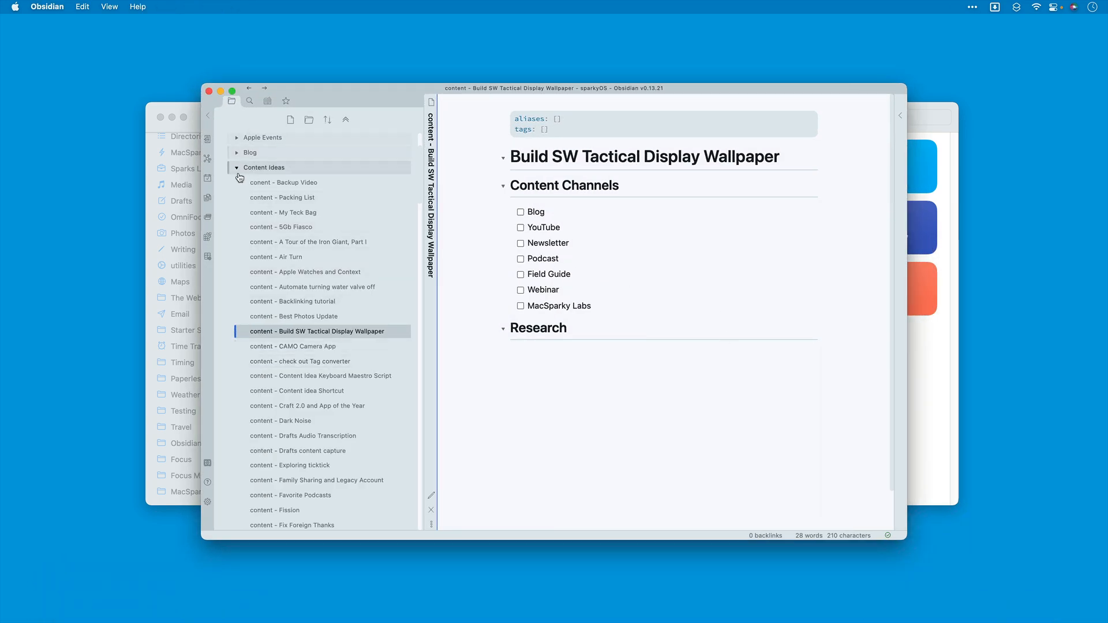
Step: Switch to Obsidian and open the MPU Episode template in the MacSparky folder under Templates
{"action": "left_click", "coordinate": [240, 168]}
{"action": "scroll", "coordinate": [314, 316], "scroll_direction": "down", "scroll_amount": 5}
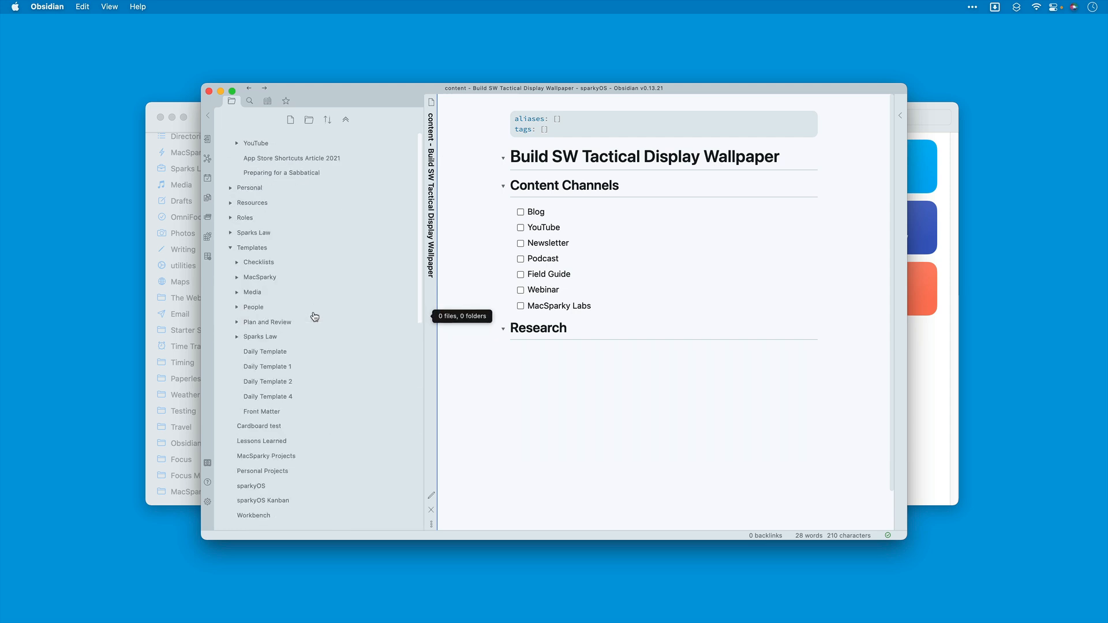
{"action": "left_click", "coordinate": [239, 278]}
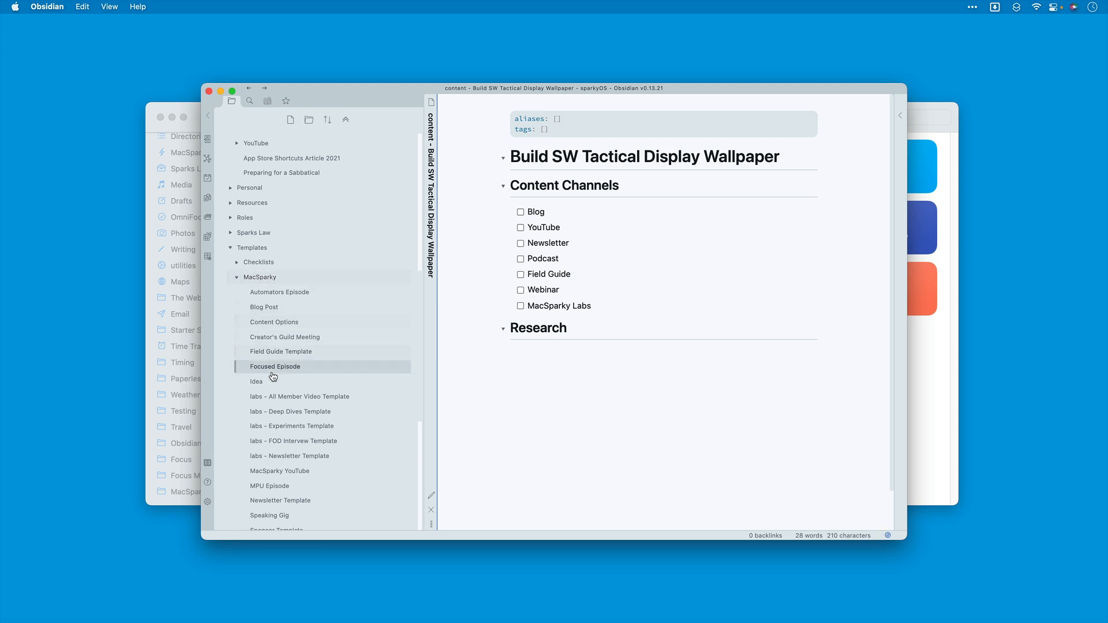
{"action": "scroll", "coordinate": [274, 377], "scroll_direction": "down", "scroll_amount": 3}
{"action": "left_click", "coordinate": [270, 408]}
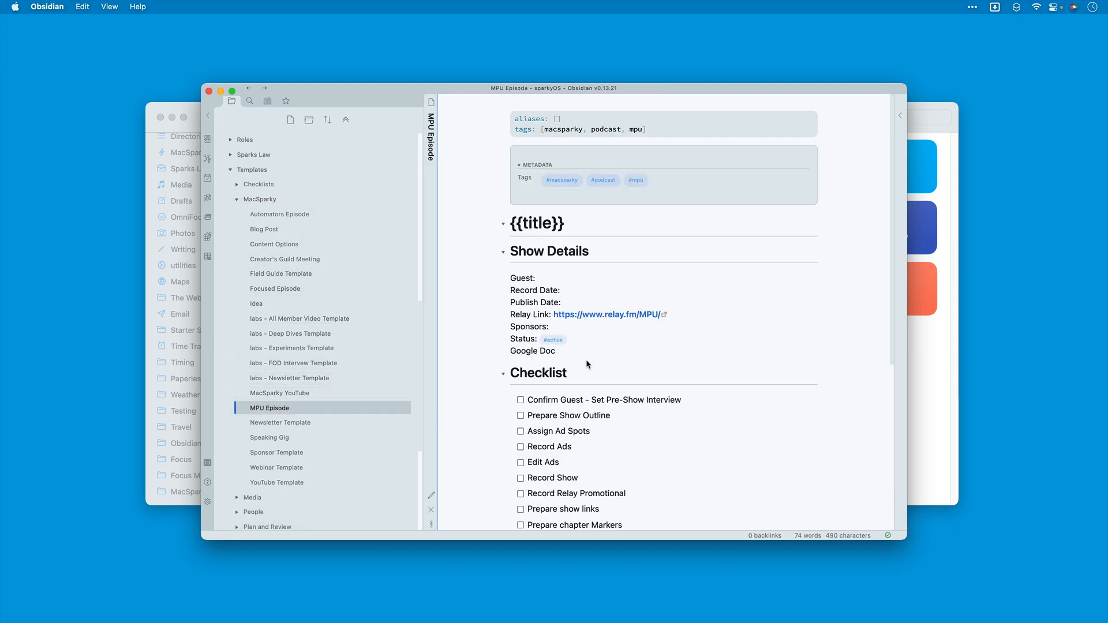
Step: Copy the whole MPU Episode template in editing mode, from front matter through checklist, and return to Shortcuts
{"action": "scroll", "coordinate": [591, 362], "scroll_direction": "down", "scroll_amount": 5}
{"action": "scroll", "coordinate": [591, 362], "scroll_direction": "up", "scroll_amount": 5}
{"action": "key", "text": "super+e"}
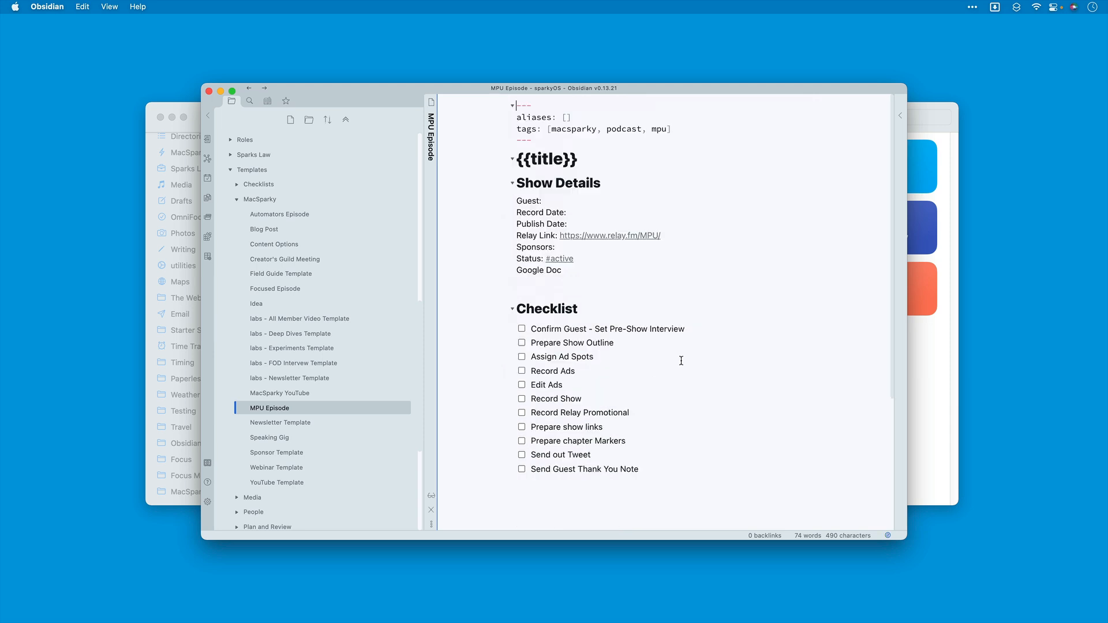
{"action": "left_click_drag", "start_coordinate": [682, 468], "coordinate": [401, 79]}
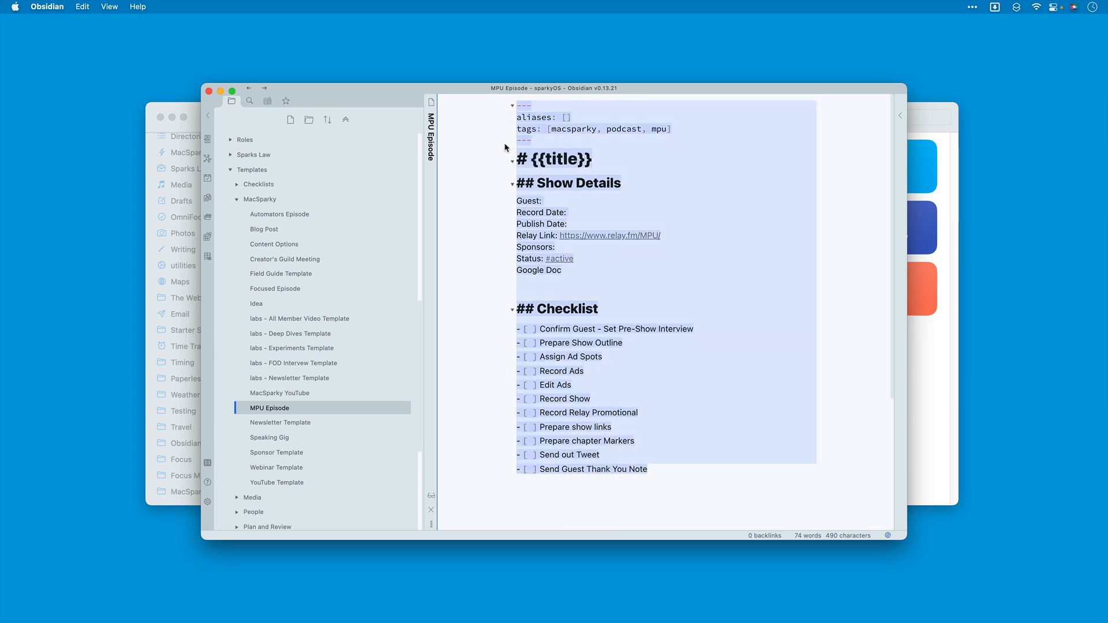
{"action": "left_click", "coordinate": [220, 91]}
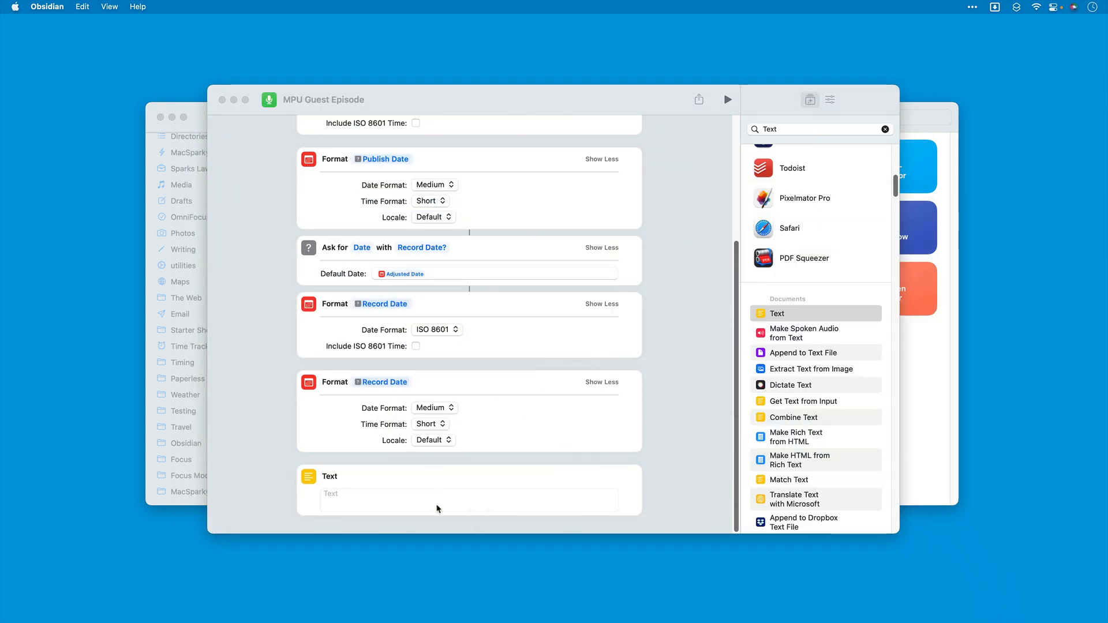
Step: Paste the copied MPU Episode template into the empty Text action
{"action": "left_click", "coordinate": [362, 500]}
{"action": "key", "text": "super+v"}
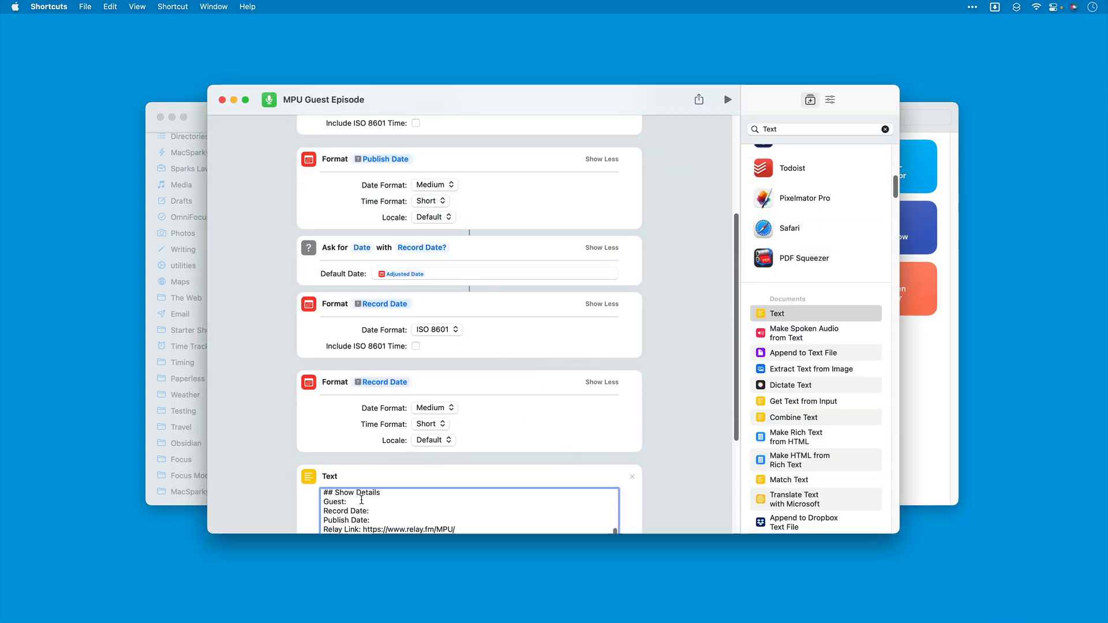
{"action": "scroll", "coordinate": [406, 501], "scroll_direction": "up", "scroll_amount": 3}
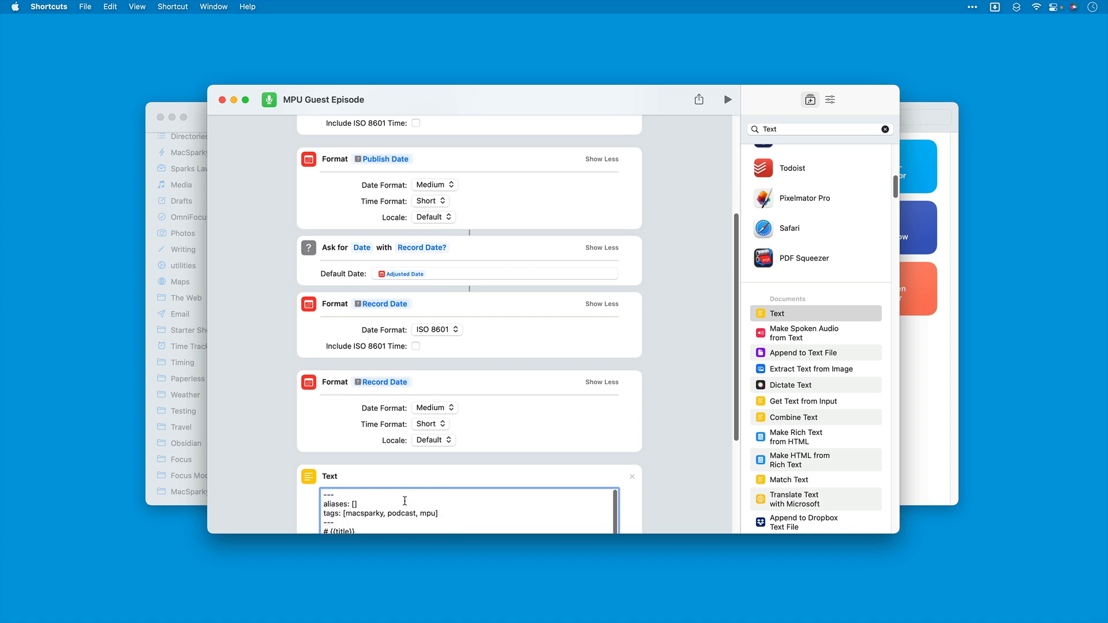
{"action": "scroll", "coordinate": [406, 501], "scroll_direction": "down", "scroll_amount": 2}
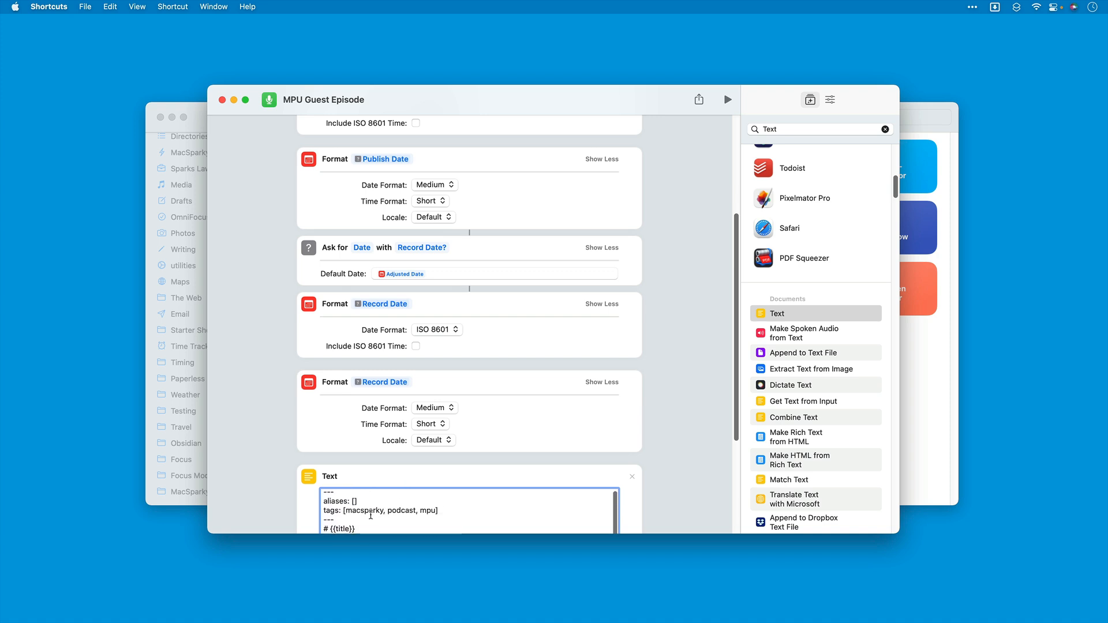
{"action": "scroll", "coordinate": [680, 269], "scroll_direction": "down", "scroll_amount": 4}
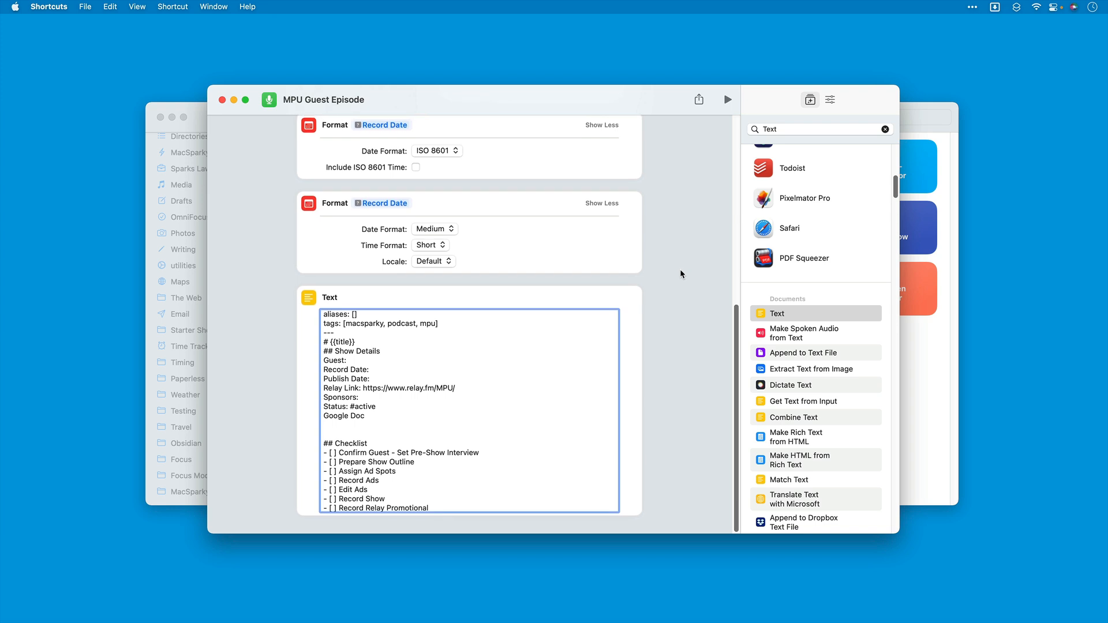
Step: Replace the {{title}} placeholder in the Text action's heading line with "MPU - "
{"action": "left_click", "coordinate": [362, 341]}
{"action": "key", "text": "BackSpace"}
{"action": "key", "text": "BackSpace"}
{"action": "key", "text": "BackSpace"}
{"action": "key", "text": "BackSpace"}
{"action": "key", "text": "BackSpace"}
{"action": "key", "text": "BackSpace"}
{"action": "type", "text": "MPU"}
Step: Insert the answer of the "Episode #?" question as a variable after "# MPU - " in the Text action
{"action": "right_click", "coordinate": [357, 343]}
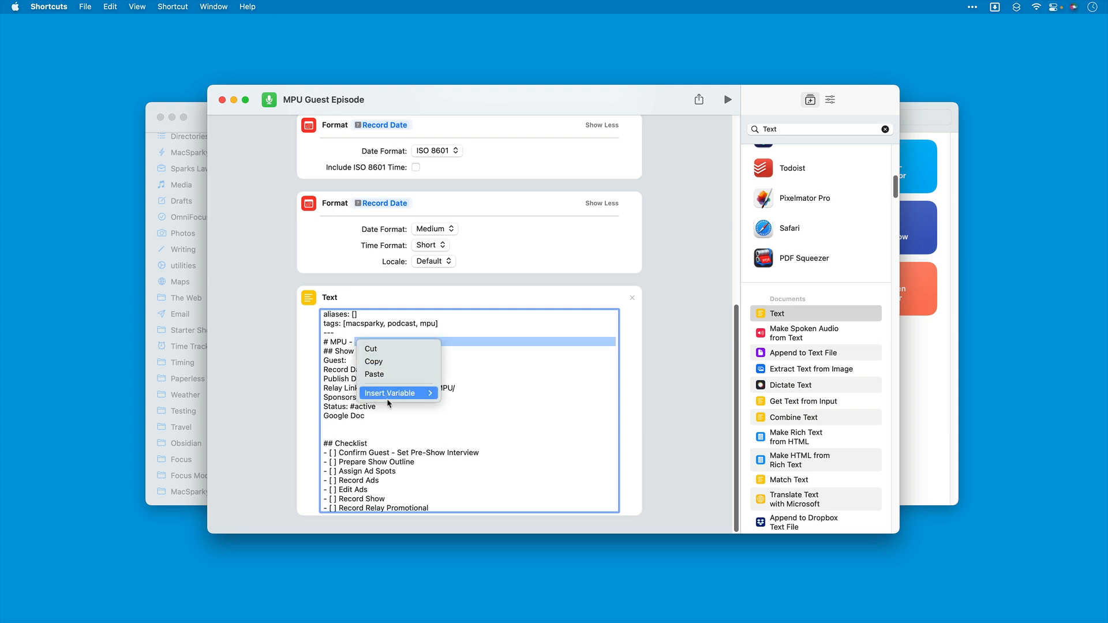
{"action": "mouse_move", "coordinate": [390, 395]}
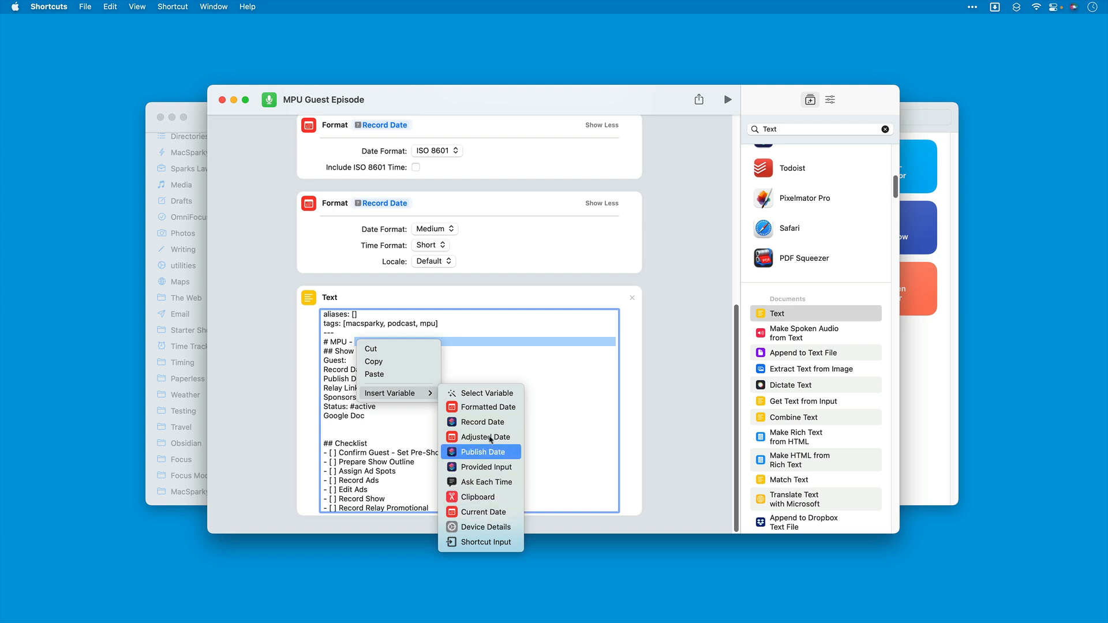
{"action": "left_click", "coordinate": [487, 393]}
{"action": "scroll", "coordinate": [469, 315], "scroll_direction": "up", "scroll_amount": 10}
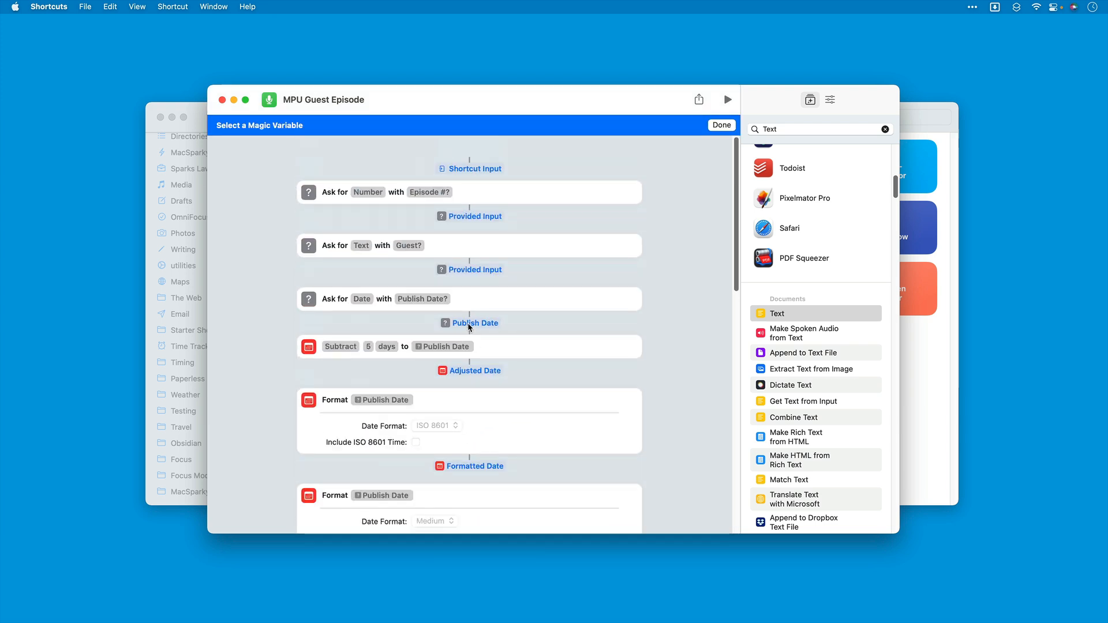
{"action": "left_click", "coordinate": [487, 195]}
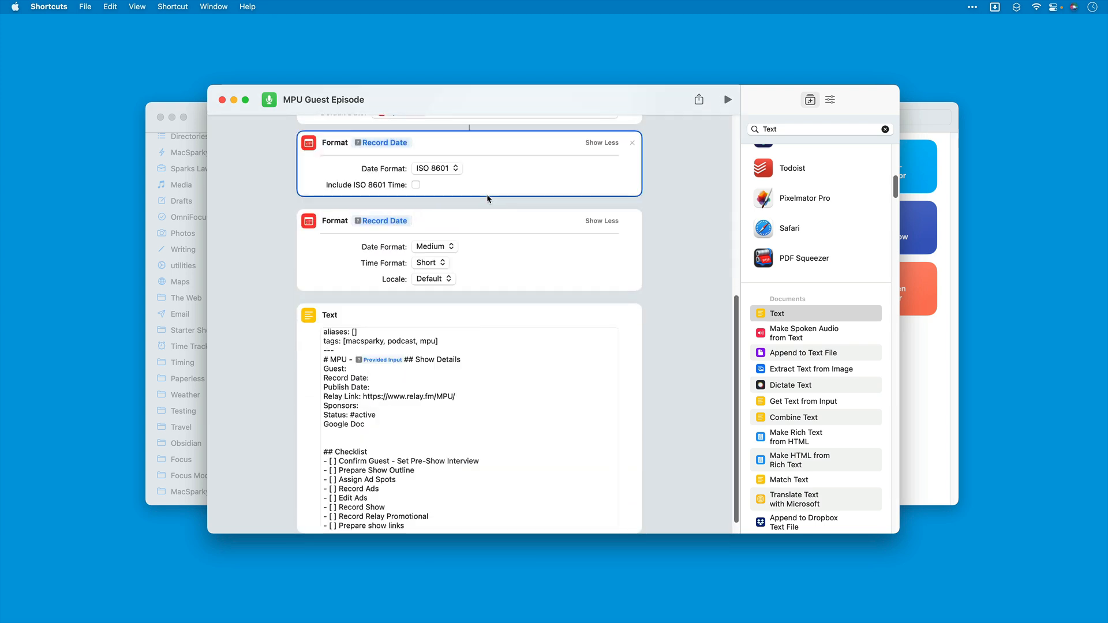
Step: Name the variable in the Text action's title line "Episode #"
{"action": "left_click", "coordinate": [389, 362]}
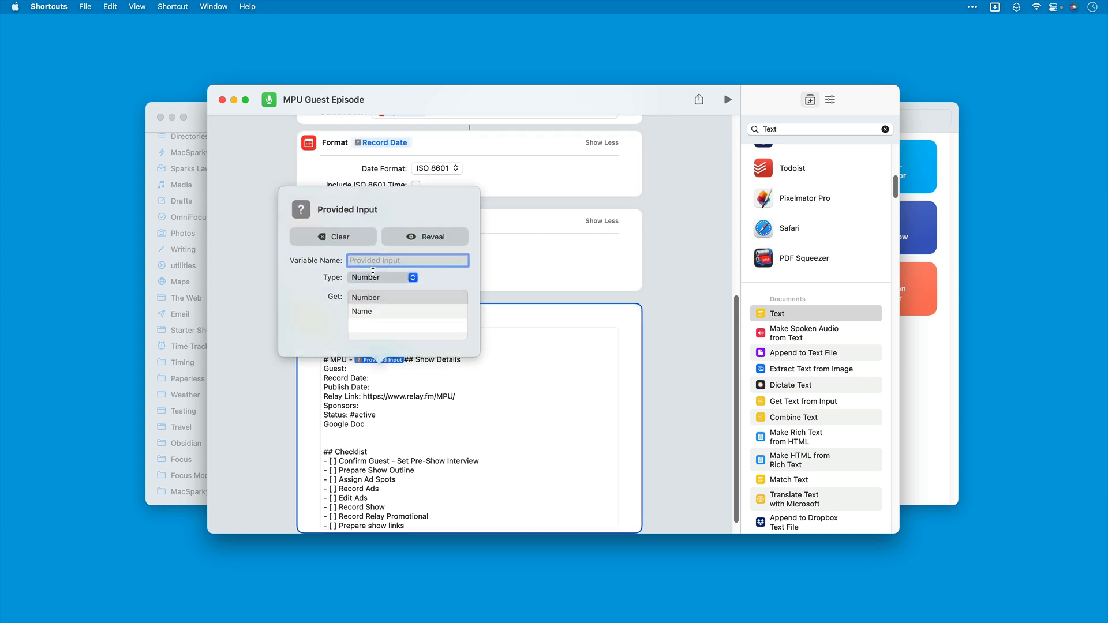
{"action": "type", "text": "Episode #"}
{"action": "key", "text": "Return"}
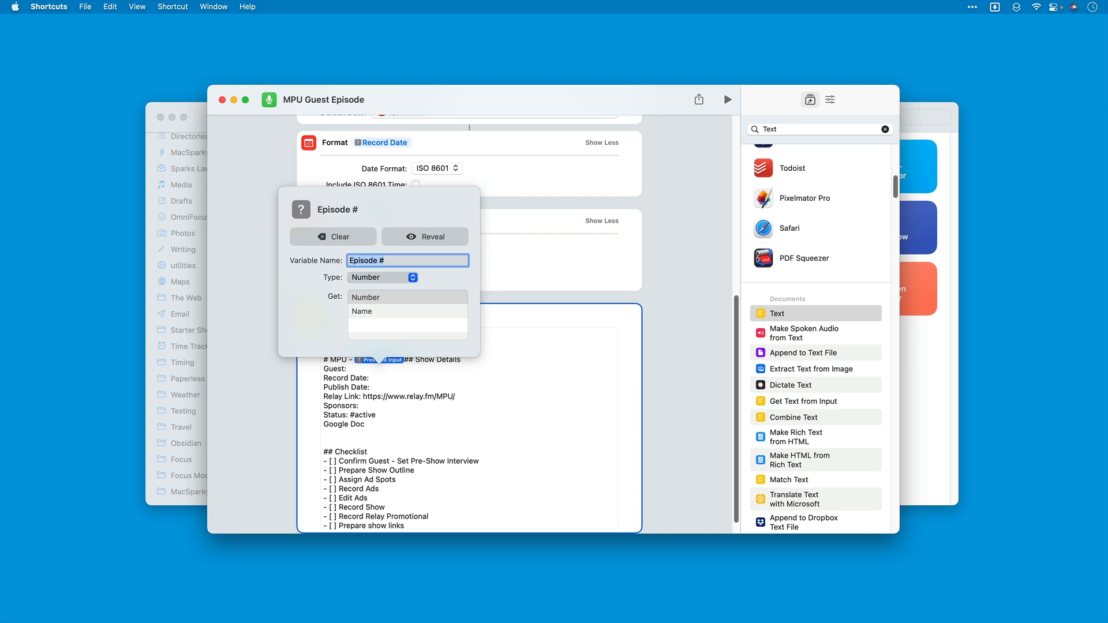
Step: Move the "## Show Details" heading below the title line, leaving one blank line between them
{"action": "left_click", "coordinate": [417, 363]}
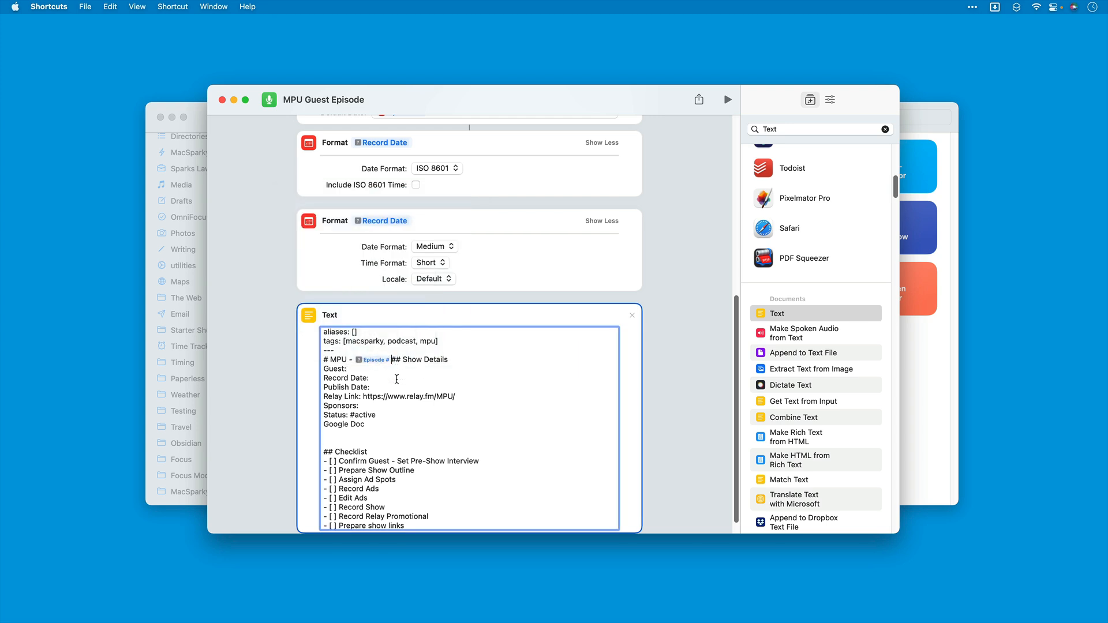
{"action": "key", "text": "Return"}
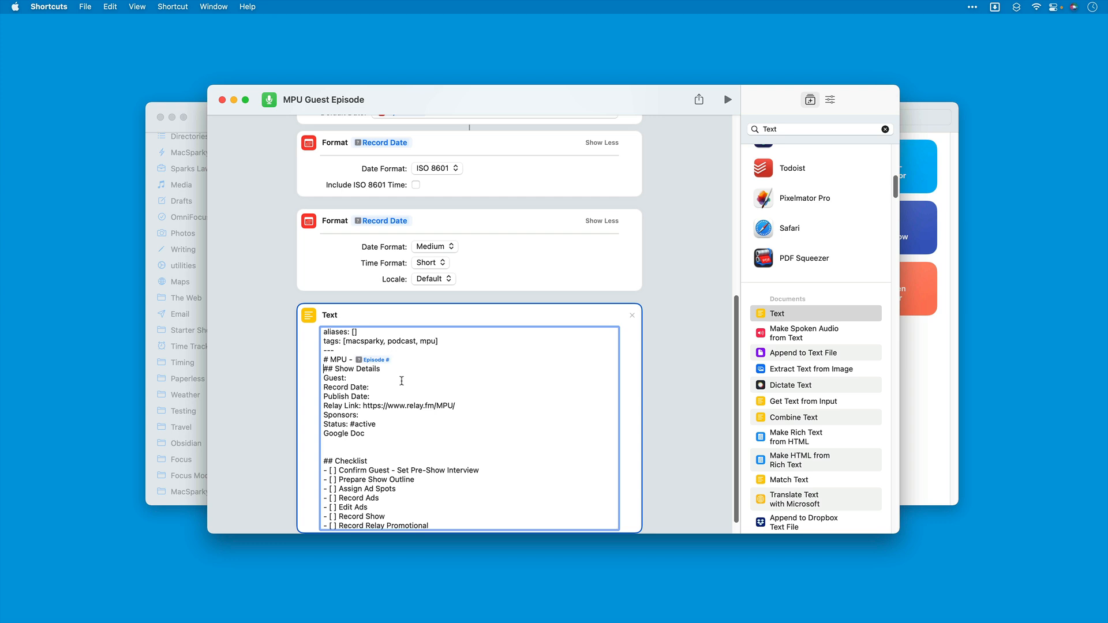
{"action": "key", "text": "Return"}
Step: Add double square brackets on the Guest line and insert the answer of the "Guest?" question inside them
{"action": "left_click", "coordinate": [376, 387]}
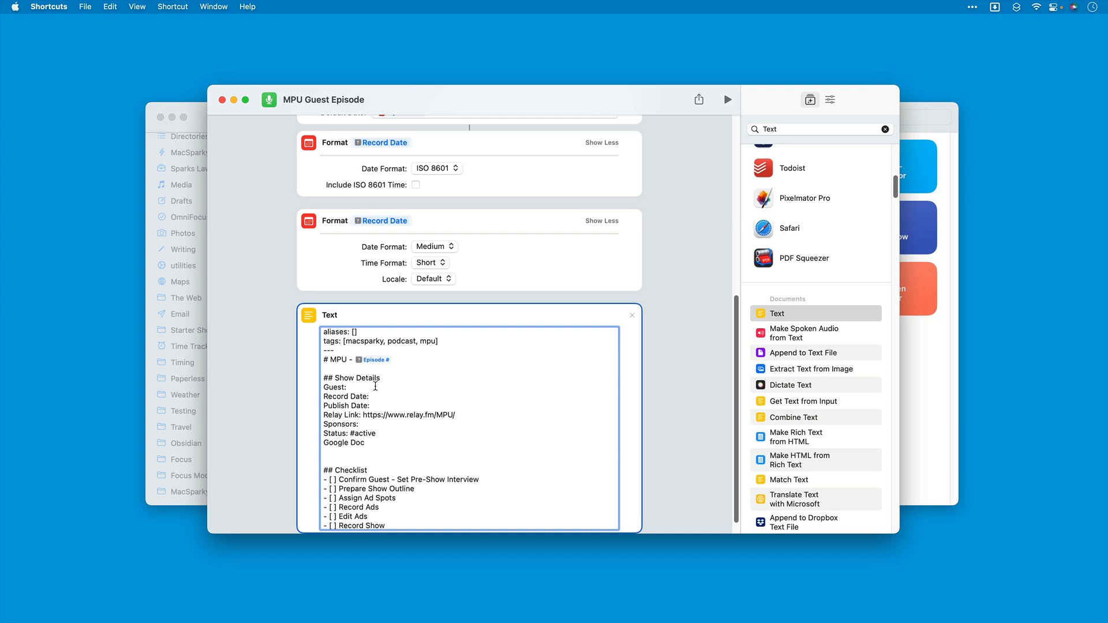
{"action": "type", "text": "[[]]"}
{"action": "right_click", "coordinate": [354, 386]}
{"action": "mouse_move", "coordinate": [366, 438]}
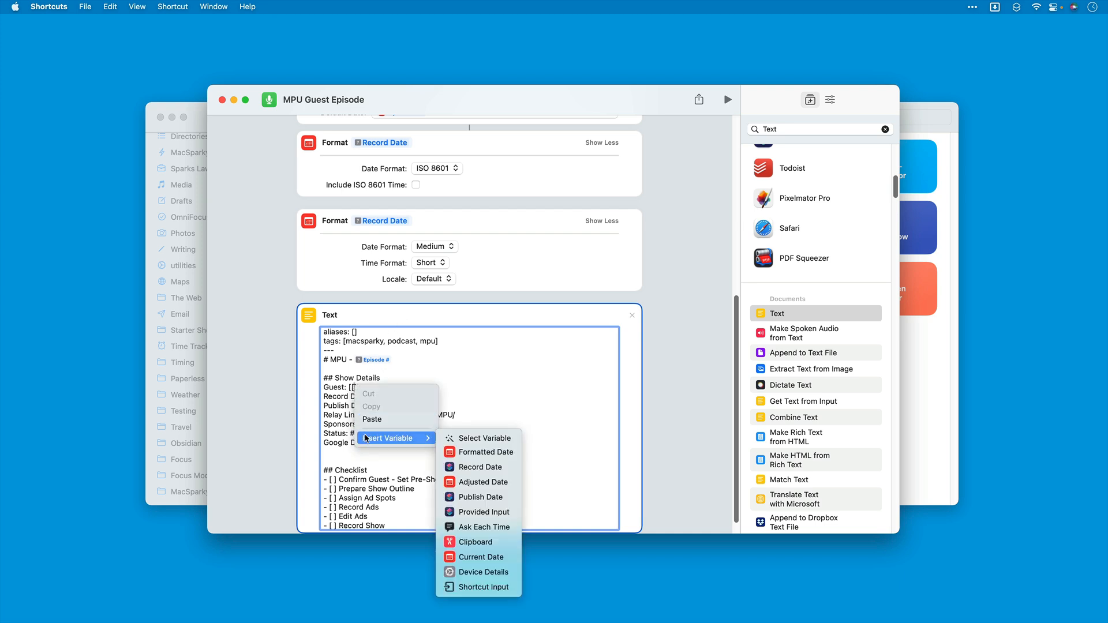
{"action": "left_click", "coordinate": [474, 438]}
{"action": "scroll", "coordinate": [467, 300], "scroll_direction": "up", "scroll_amount": 10}
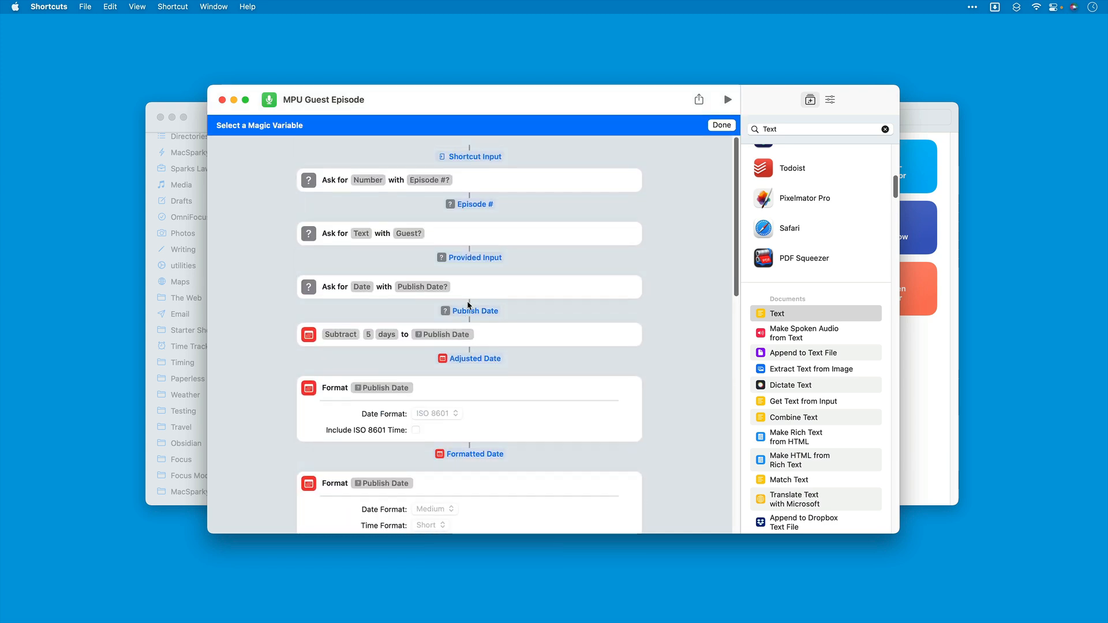
{"action": "left_click", "coordinate": [475, 248]}
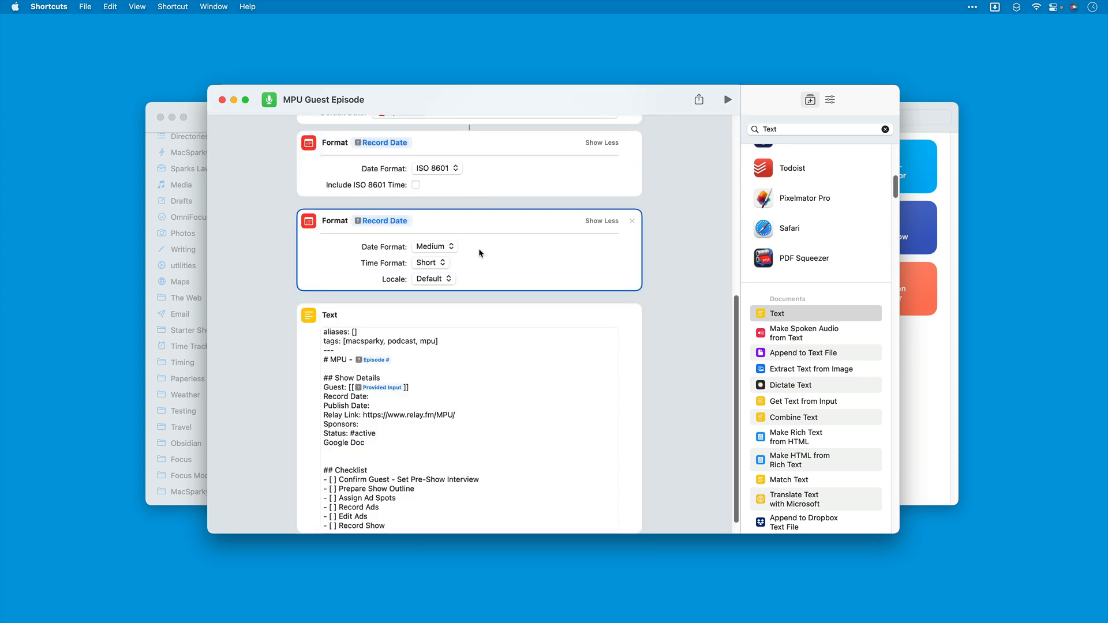
Step: Name the variable on the Guest line "Guest Name"
{"action": "left_click", "coordinate": [386, 387]}
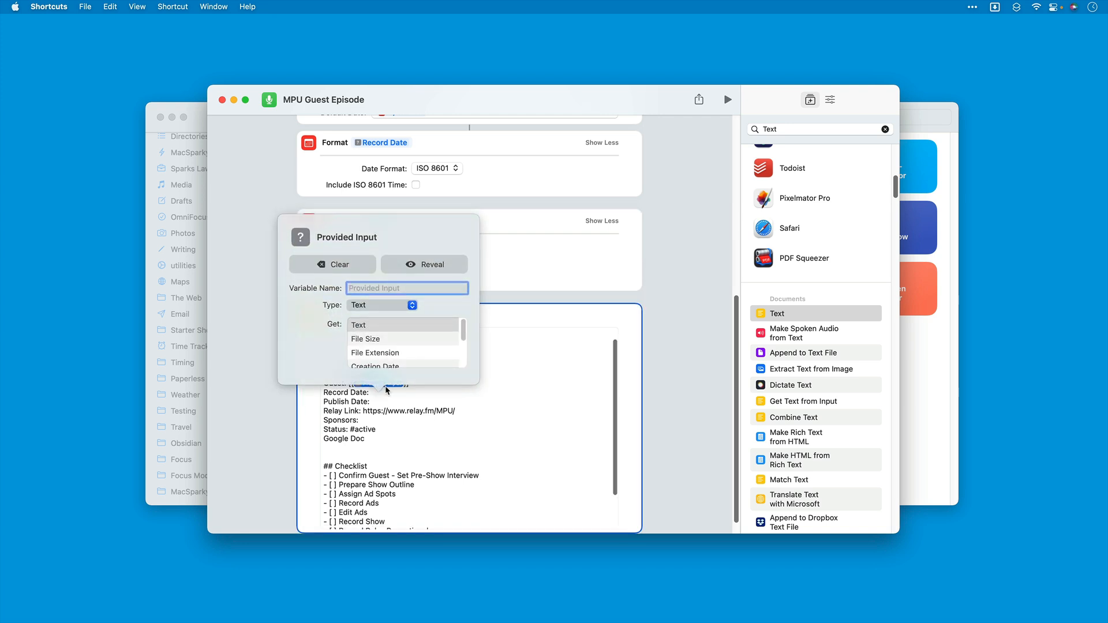
{"action": "type", "text": "Guest Name"}
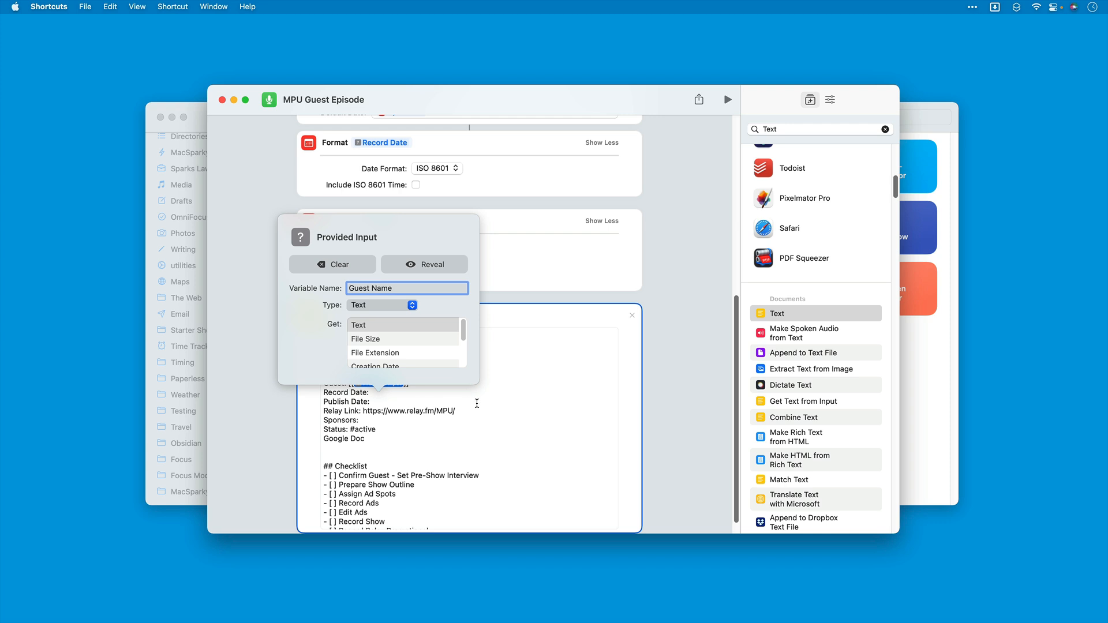
{"action": "left_click", "coordinate": [424, 406]}
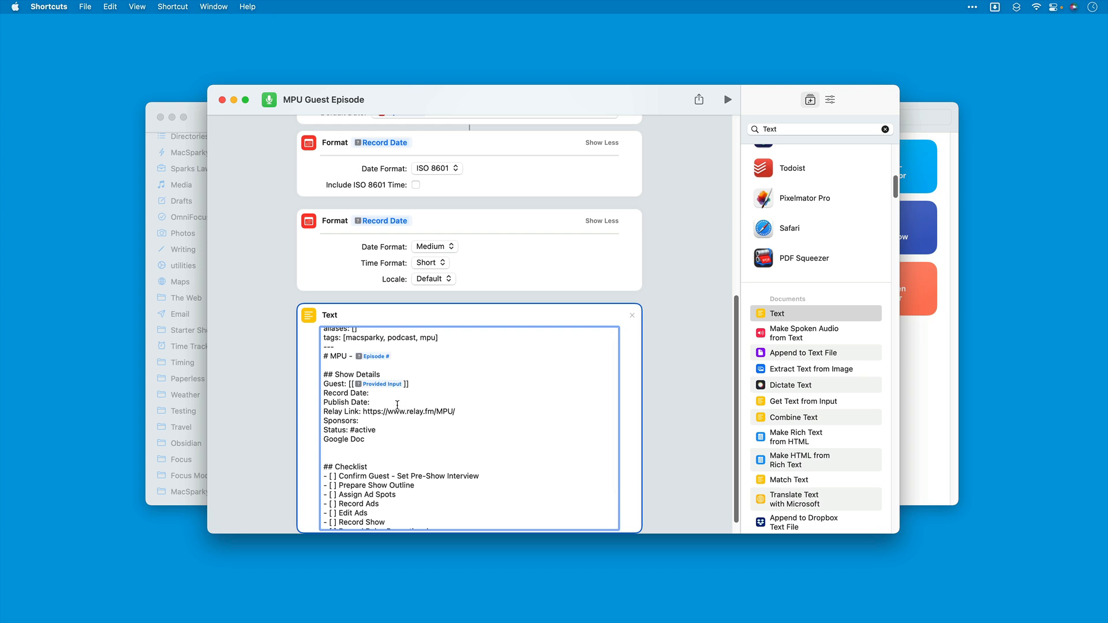
{"action": "left_click", "coordinate": [385, 386]}
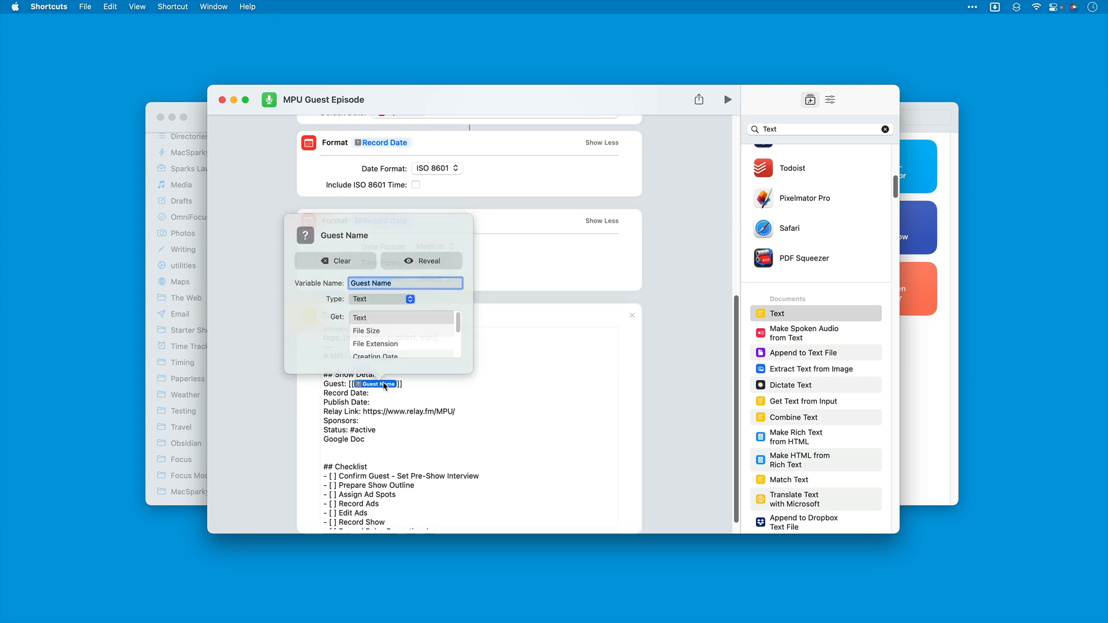
{"action": "left_click", "coordinate": [454, 412]}
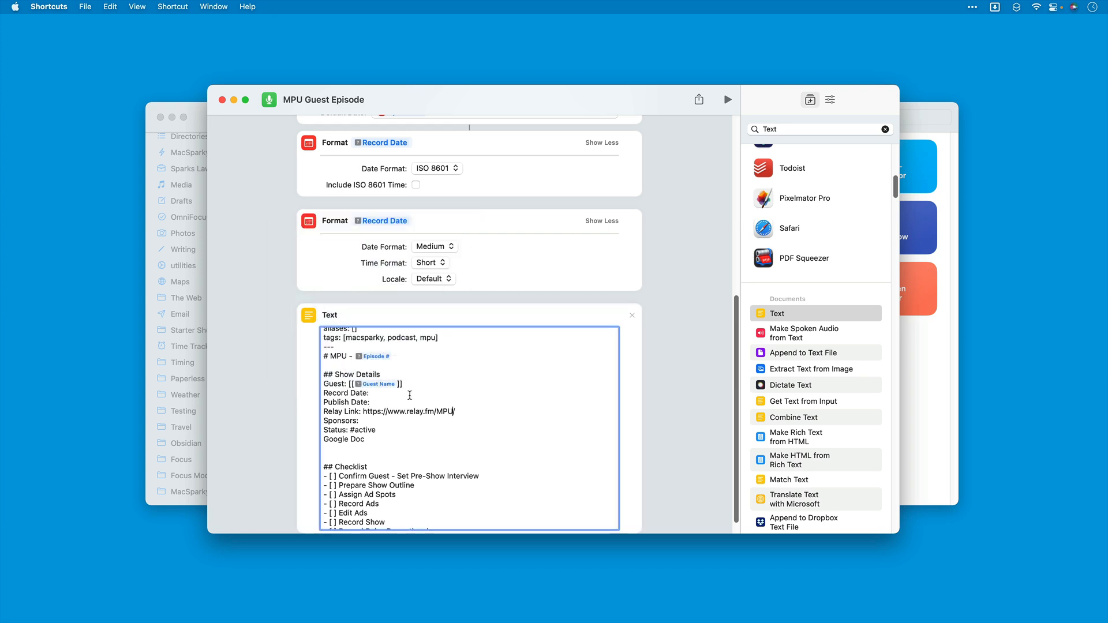
Step: Insert the ISO 8601 formatted record date as a variable after "Record Date:" in the Text action
{"action": "right_click", "coordinate": [383, 394]}
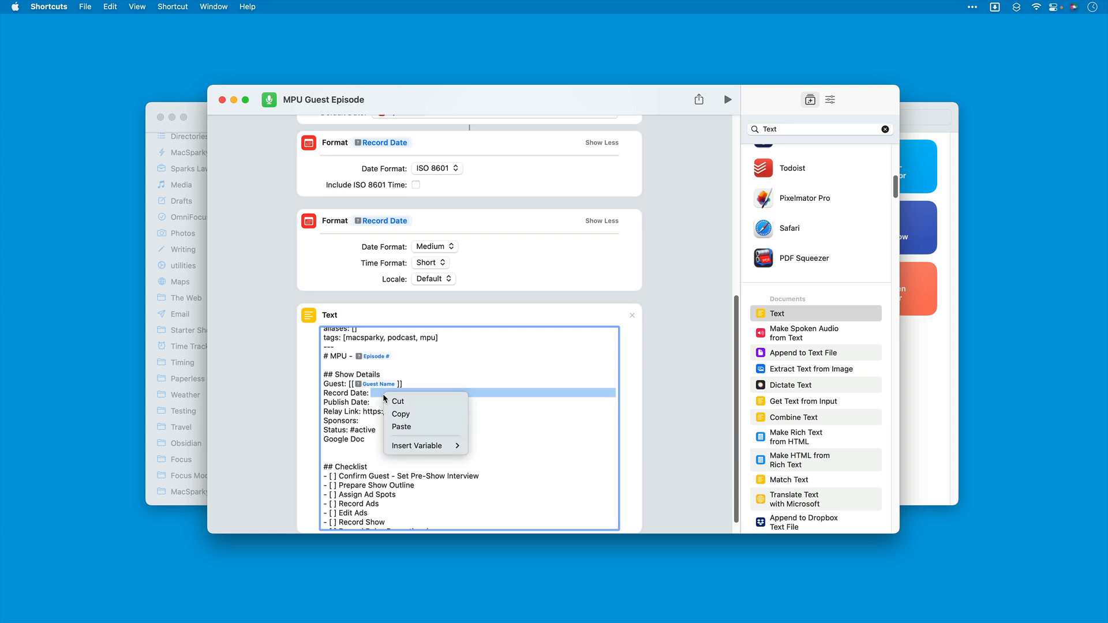
{"action": "mouse_move", "coordinate": [403, 448]}
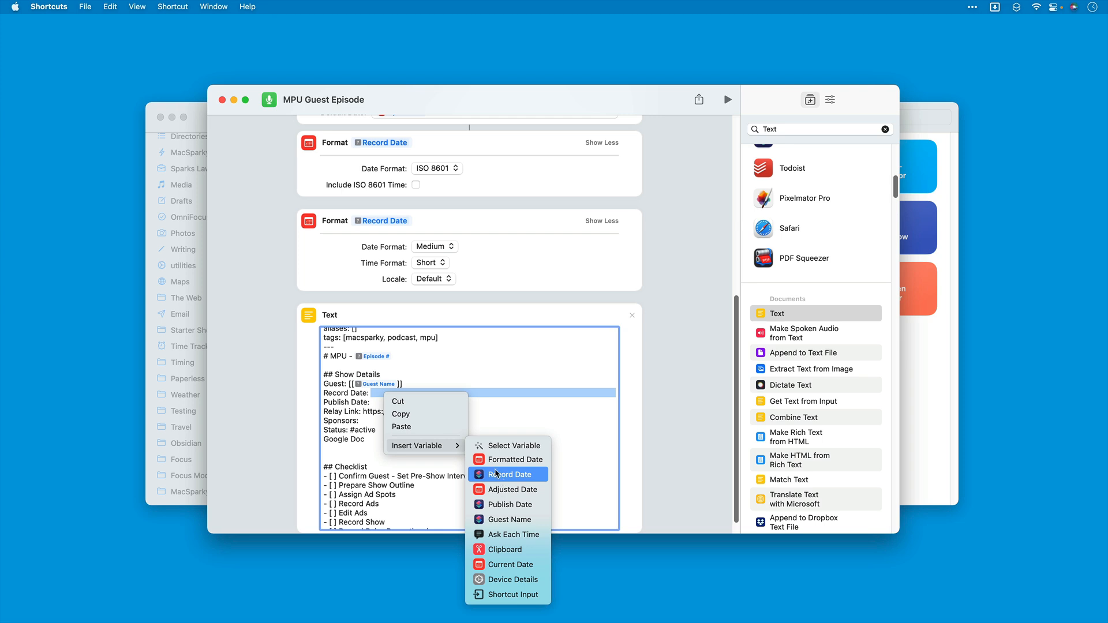
{"action": "left_click", "coordinate": [498, 448]}
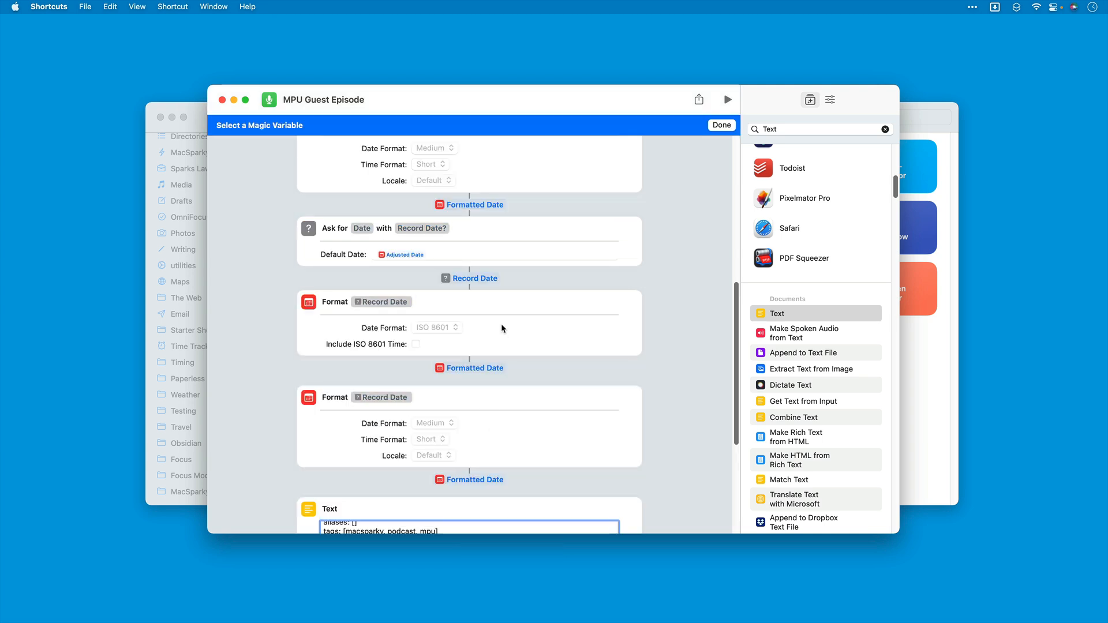
{"action": "scroll", "coordinate": [501, 359], "scroll_direction": "down", "scroll_amount": 1}
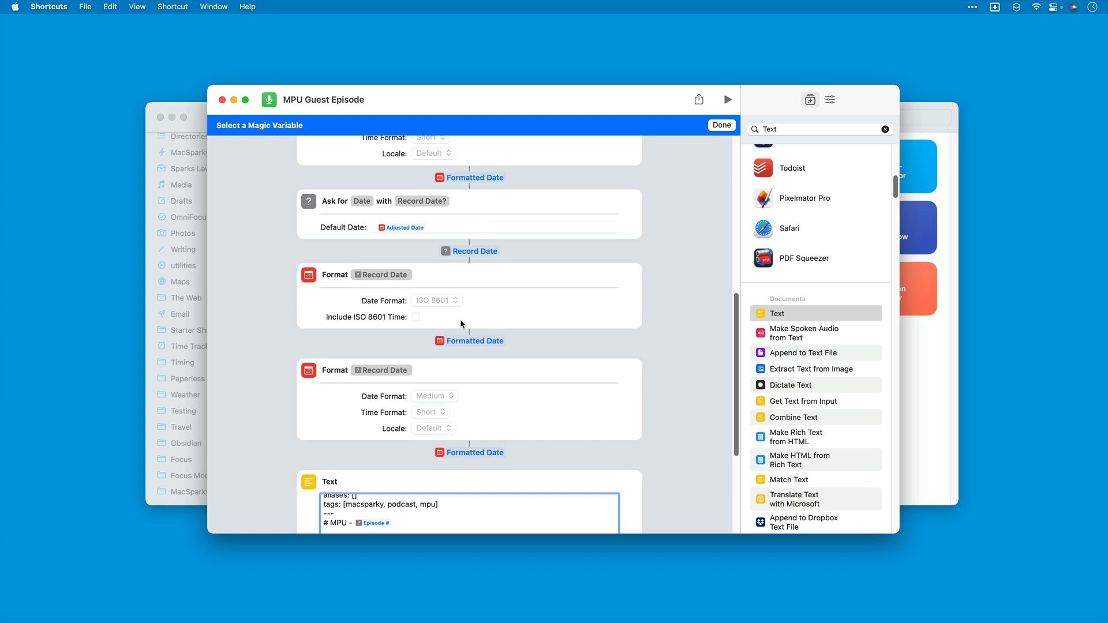
{"action": "left_click", "coordinate": [459, 343]}
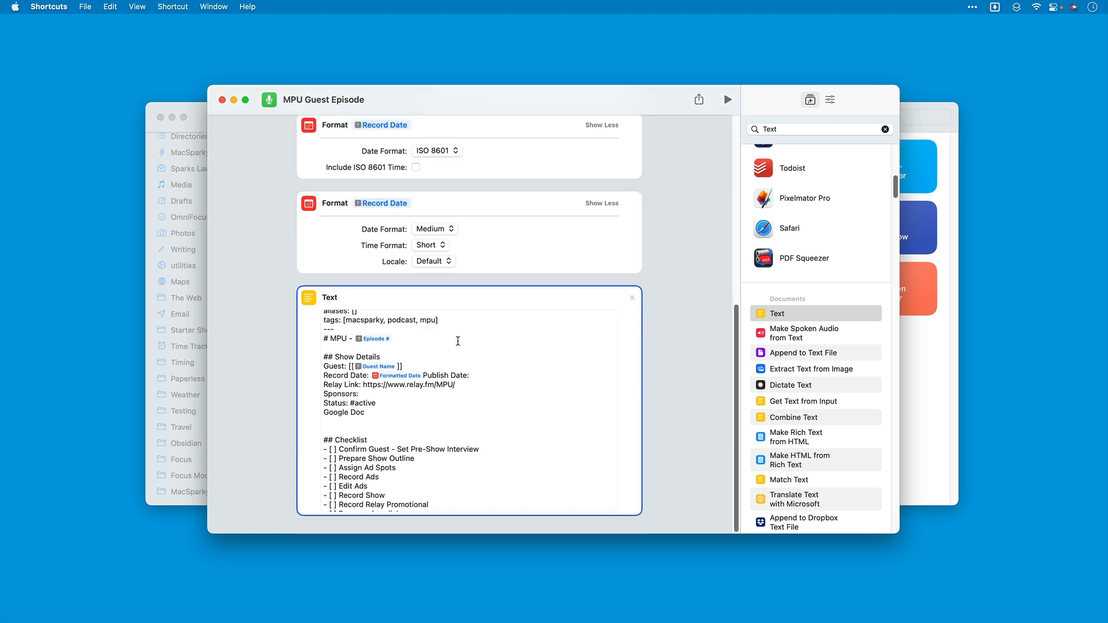
Step: Name the variable on the Record Date line "Record ISO" and put "Publish Date:" back on its own line
{"action": "left_click", "coordinate": [402, 376]}
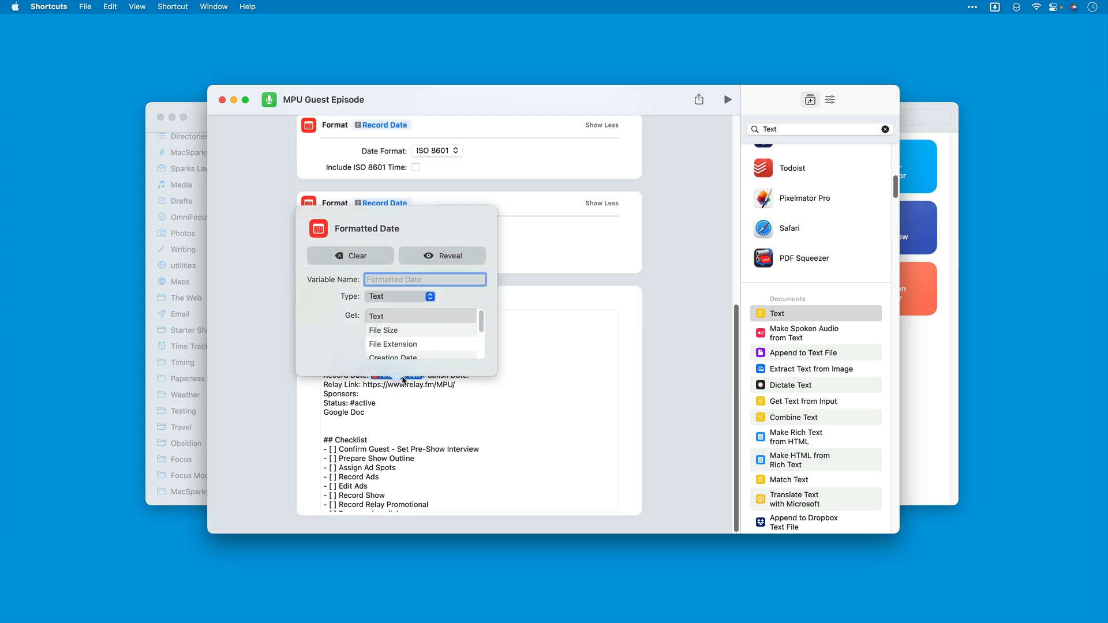
{"action": "type", "text": "Record ISO"}
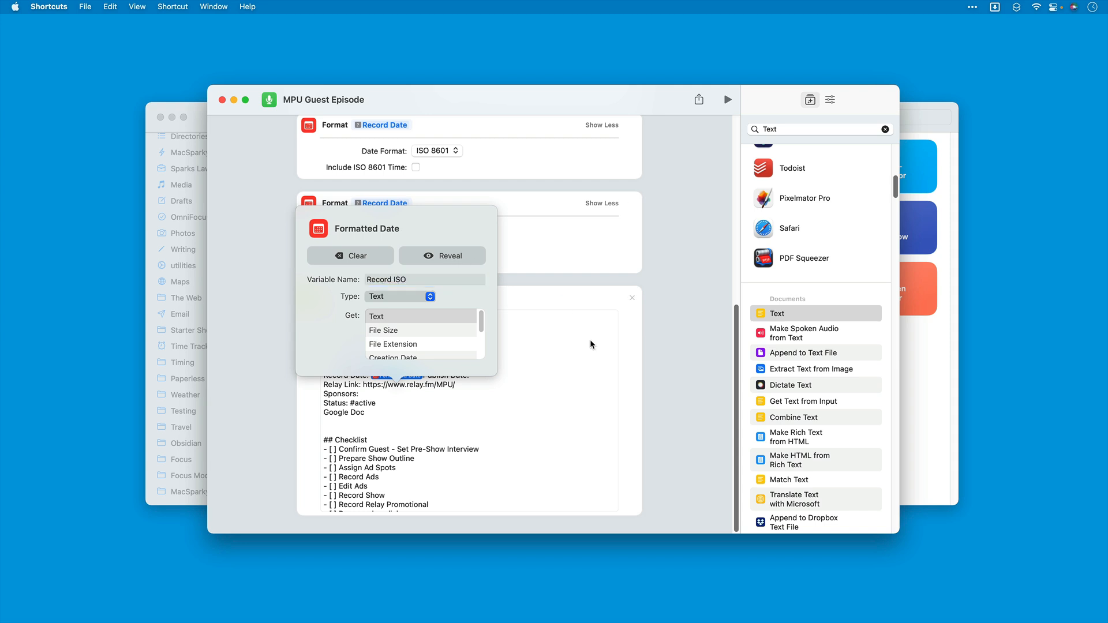
{"action": "left_click", "coordinate": [589, 340]}
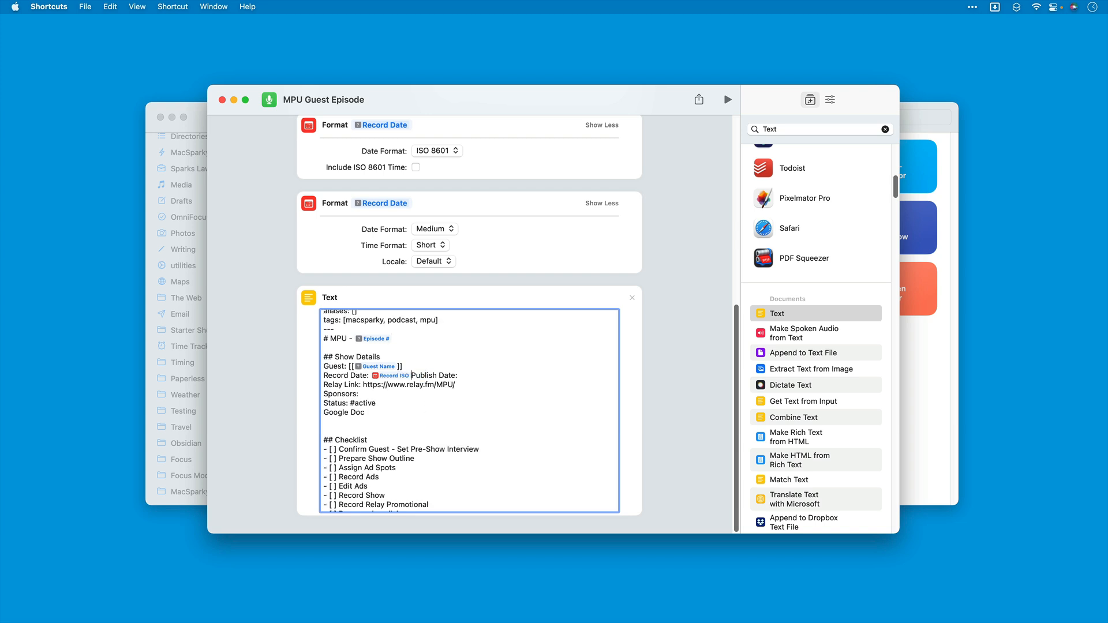
{"action": "key", "text": "Return"}
Step: Insert the ISO 8601 formatted publish date as a variable after "Publish Date:" in the Text action
{"action": "left_click", "coordinate": [399, 386]}
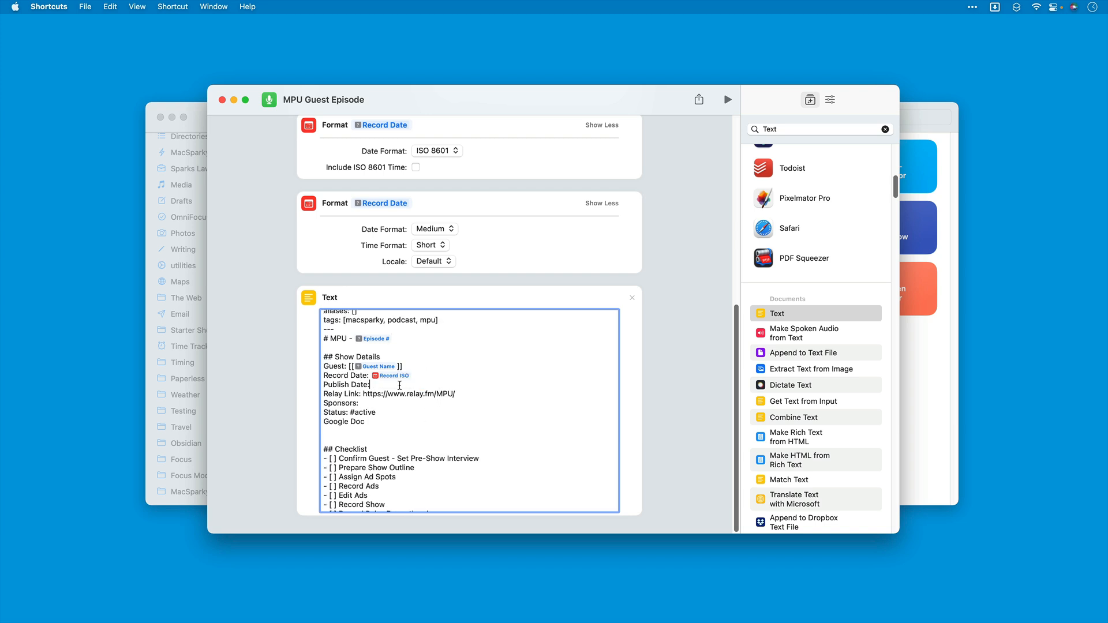
{"action": "key", "text": "Return"}
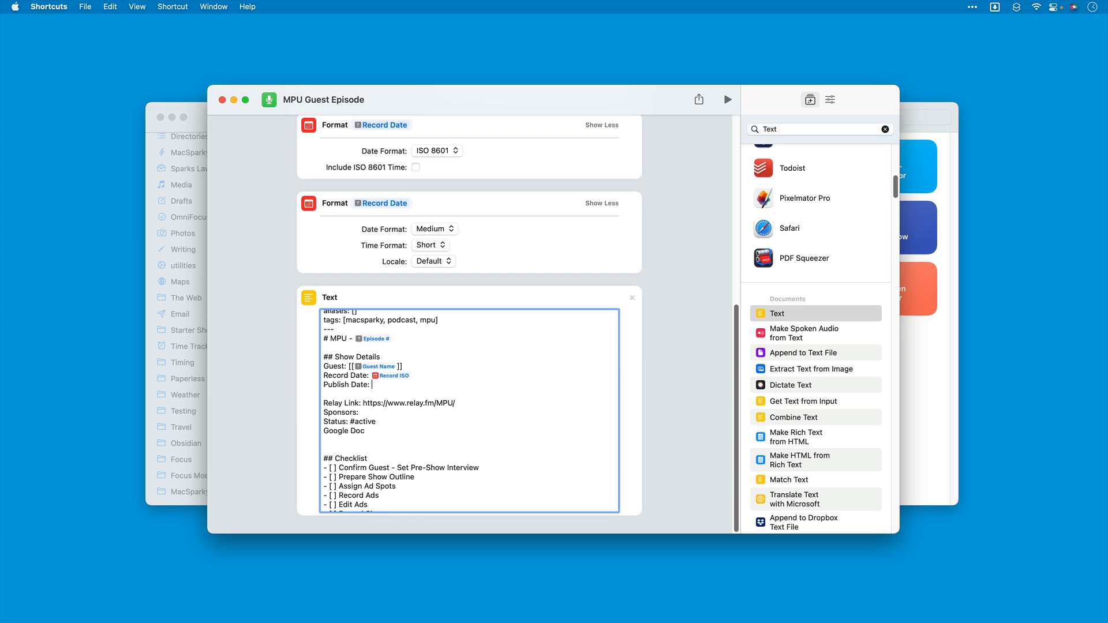
{"action": "right_click", "coordinate": [377, 385]}
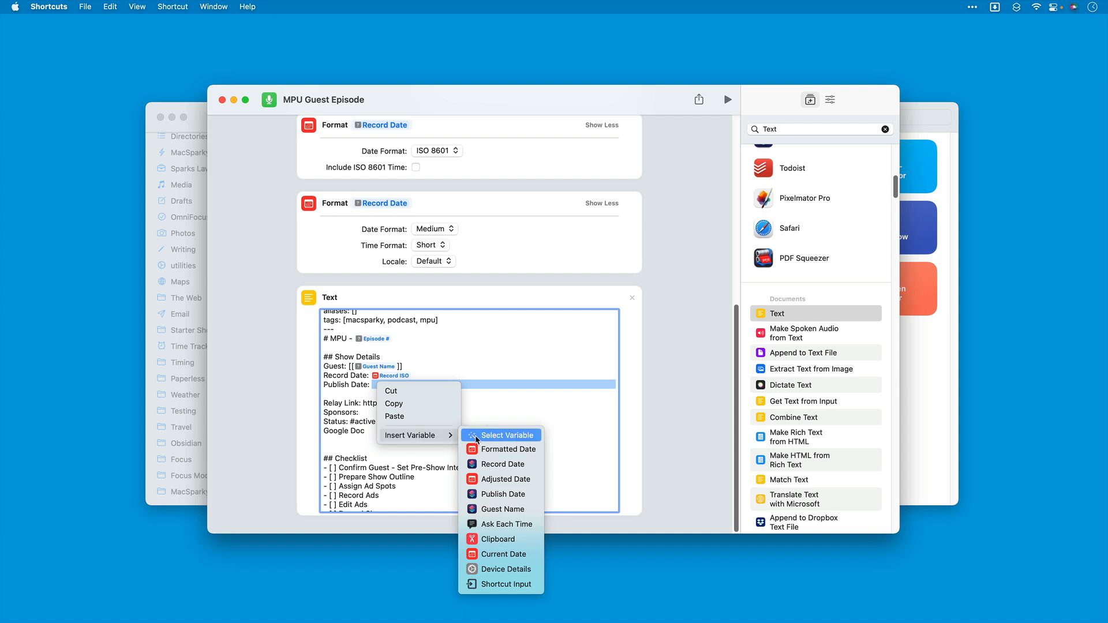
{"action": "left_click", "coordinate": [476, 437]}
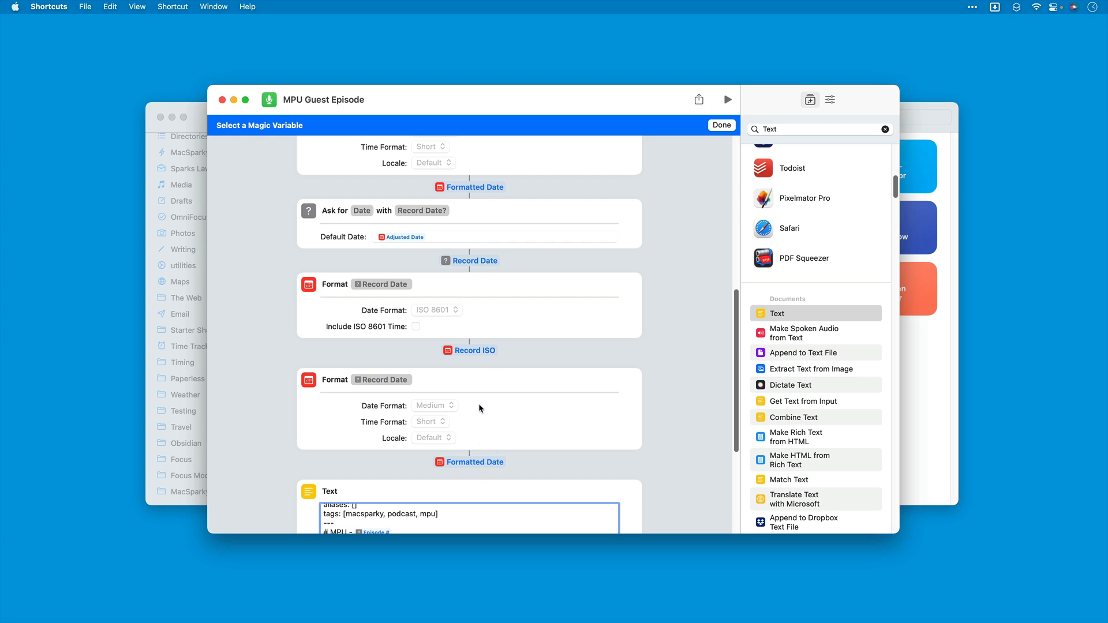
{"action": "scroll", "coordinate": [497, 377], "scroll_direction": "down", "scroll_amount": 3}
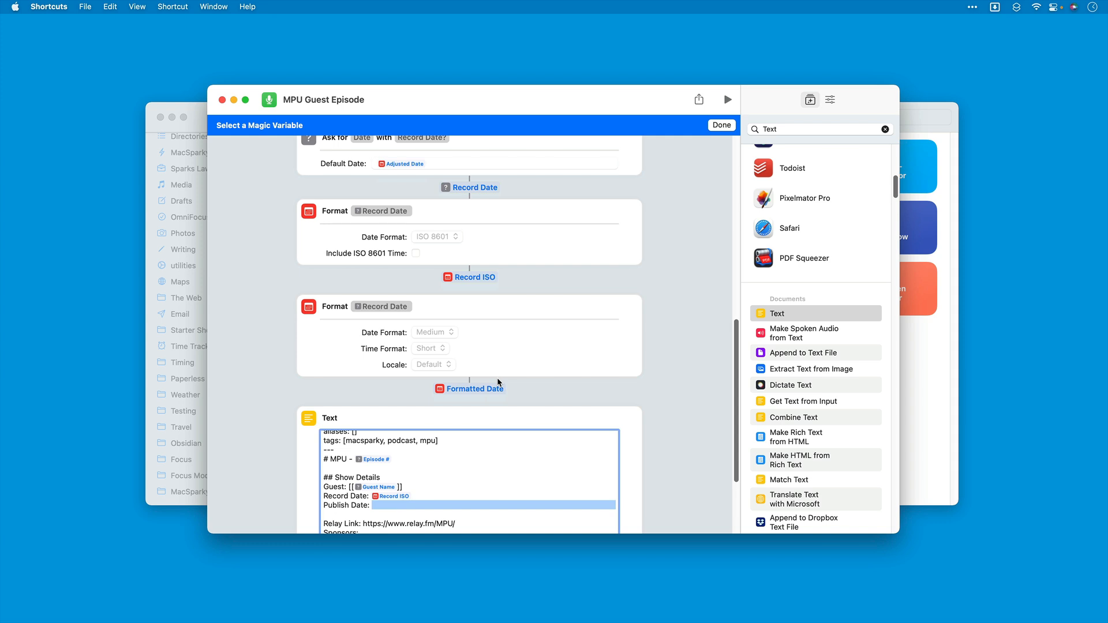
{"action": "scroll", "coordinate": [497, 381], "scroll_direction": "up", "scroll_amount": 9}
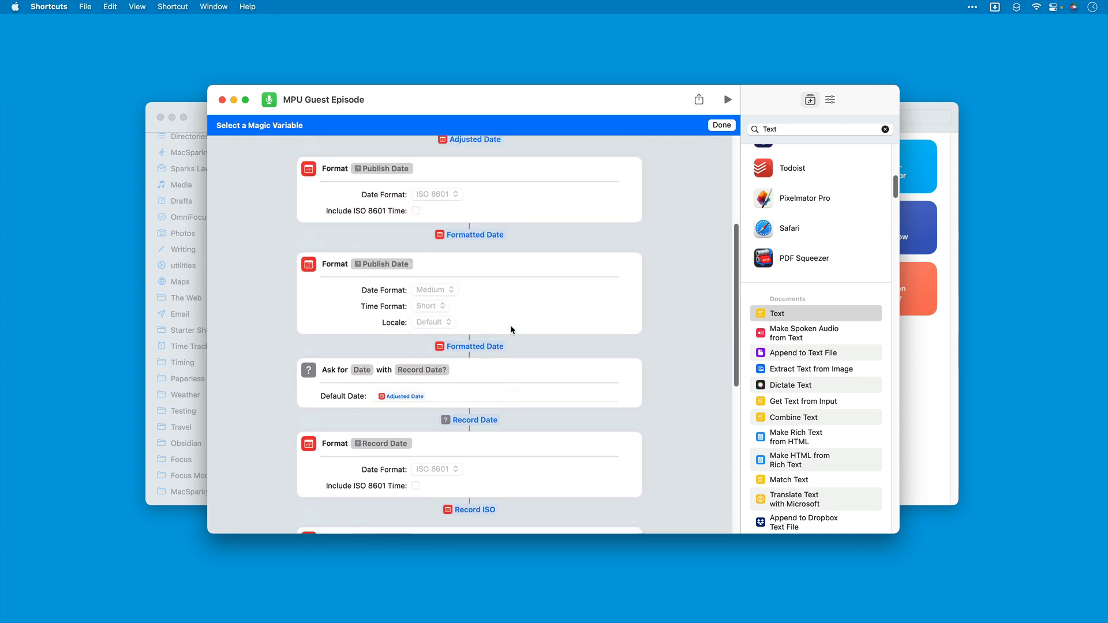
{"action": "scroll", "coordinate": [510, 326], "scroll_direction": "up", "scroll_amount": 2}
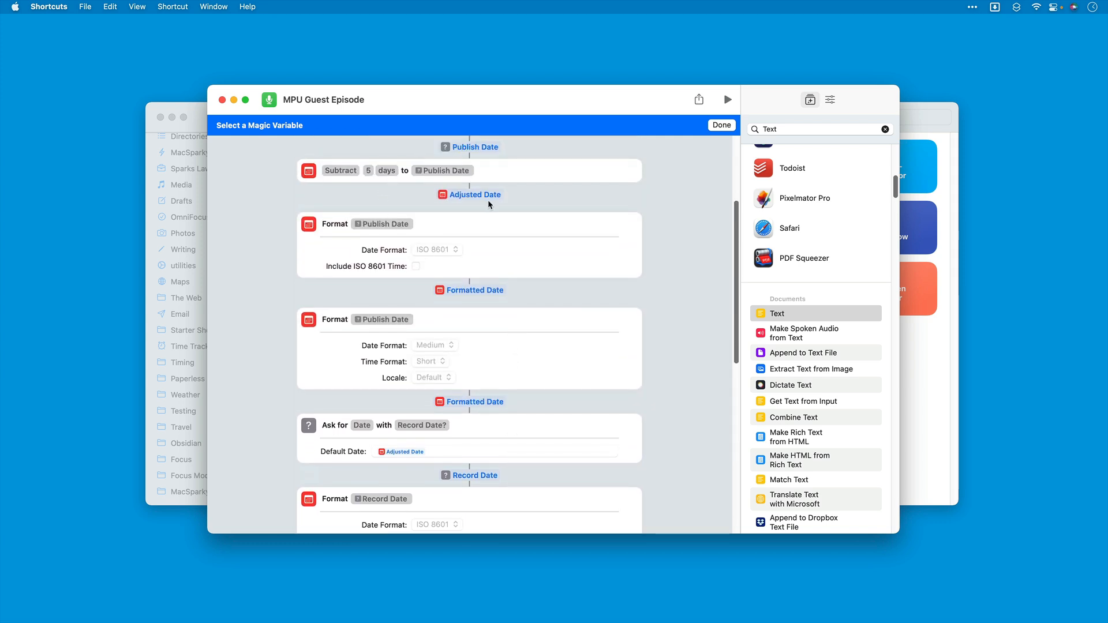
{"action": "scroll", "coordinate": [488, 198], "scroll_direction": "up", "scroll_amount": 1}
{"action": "scroll", "coordinate": [436, 300], "scroll_direction": "down", "scroll_amount": 1}
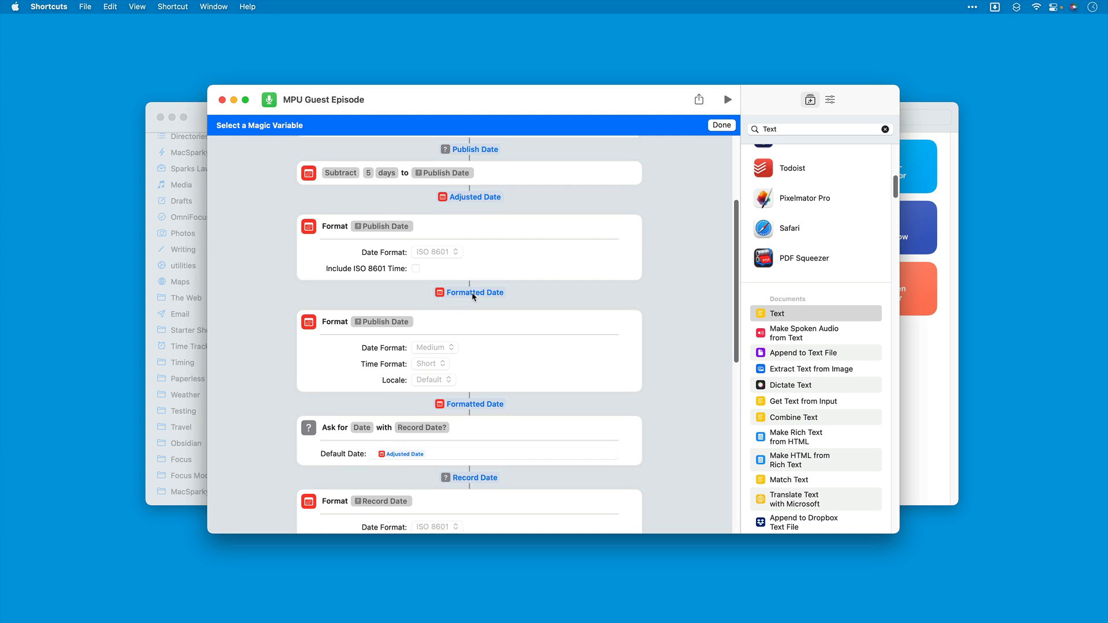
{"action": "left_click", "coordinate": [470, 292]}
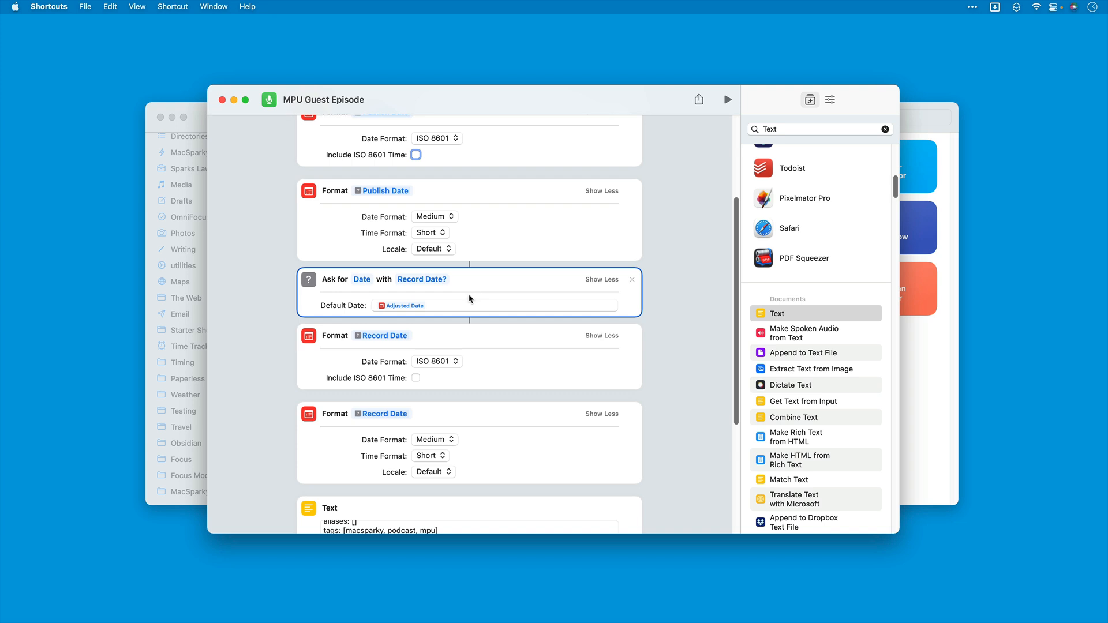
{"action": "scroll", "coordinate": [473, 341], "scroll_direction": "down", "scroll_amount": 5}
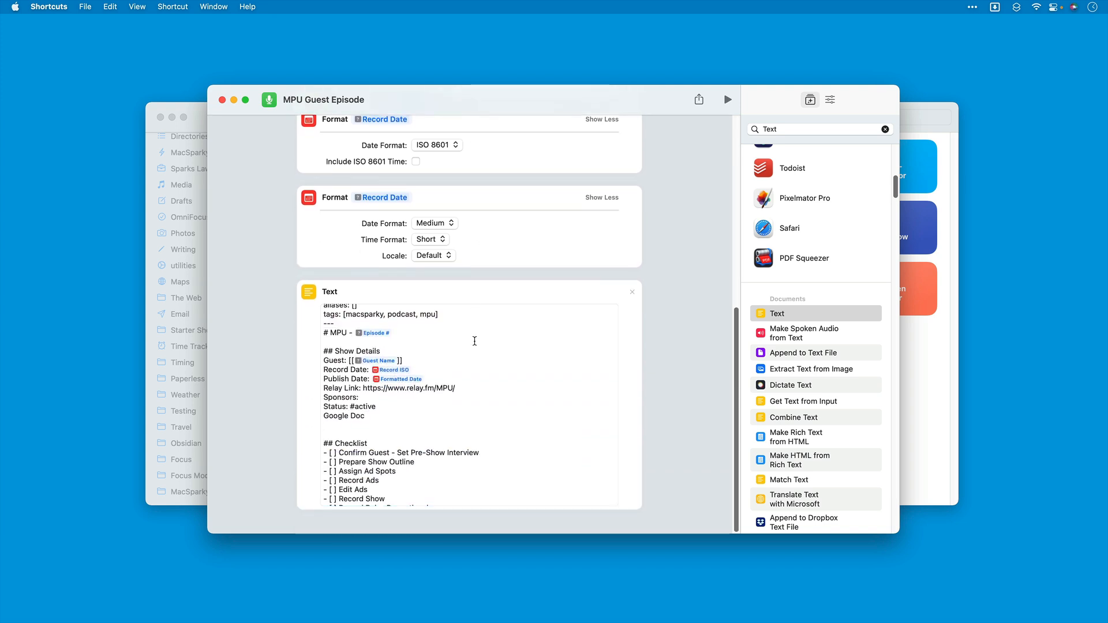
Step: Name the variable on the Publish Date line "Publish ISO"
{"action": "left_click", "coordinate": [404, 385]}
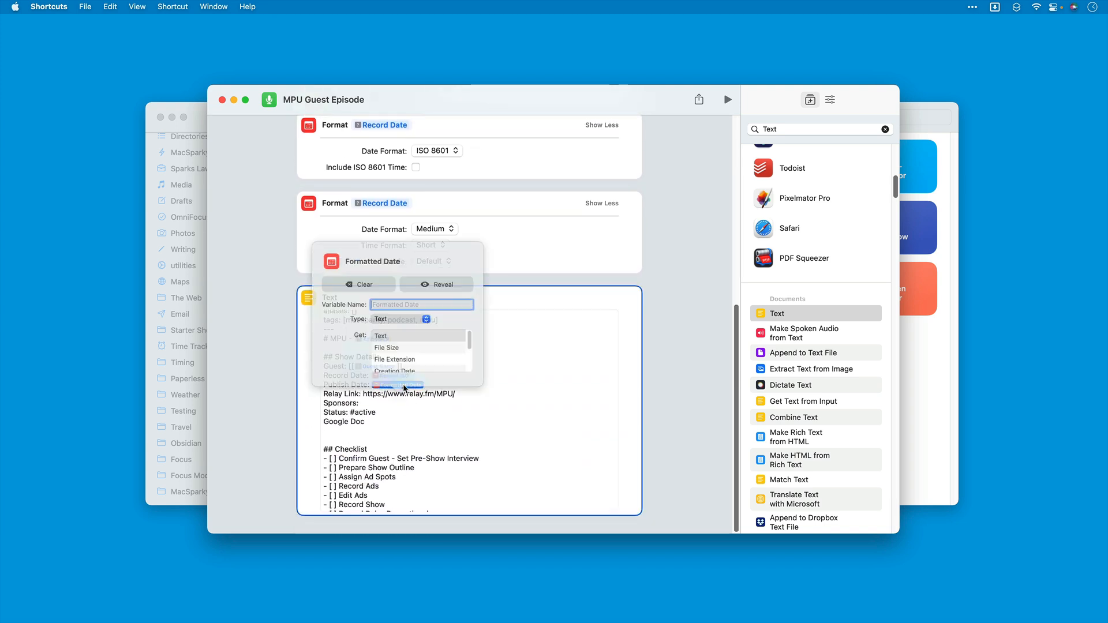
{"action": "type", "text": "Publish ISO"}
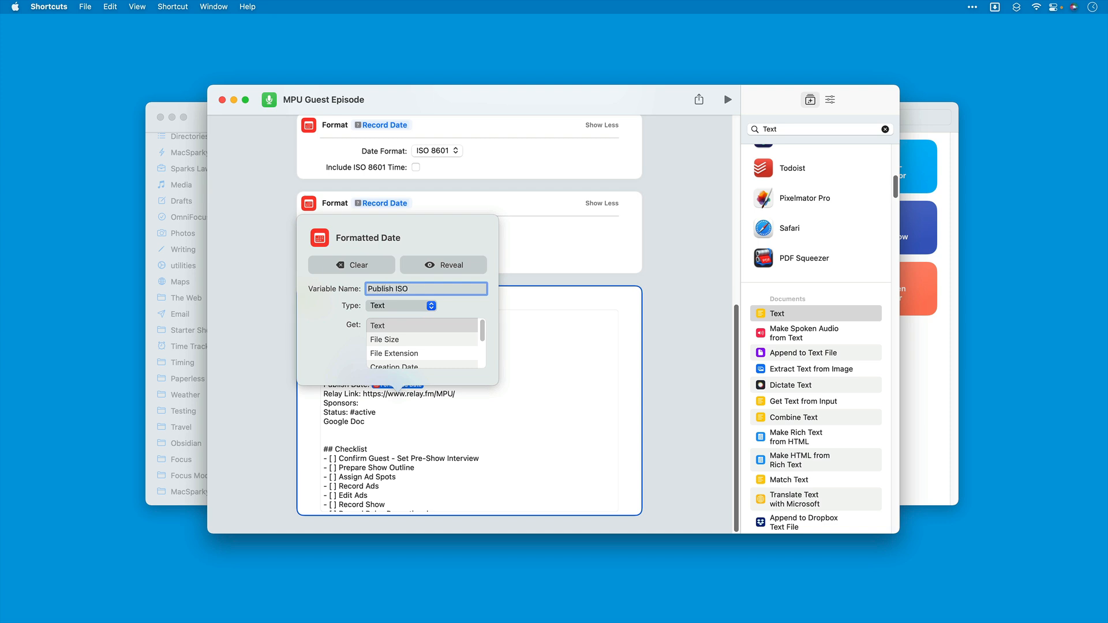
{"action": "left_click", "coordinate": [558, 388]}
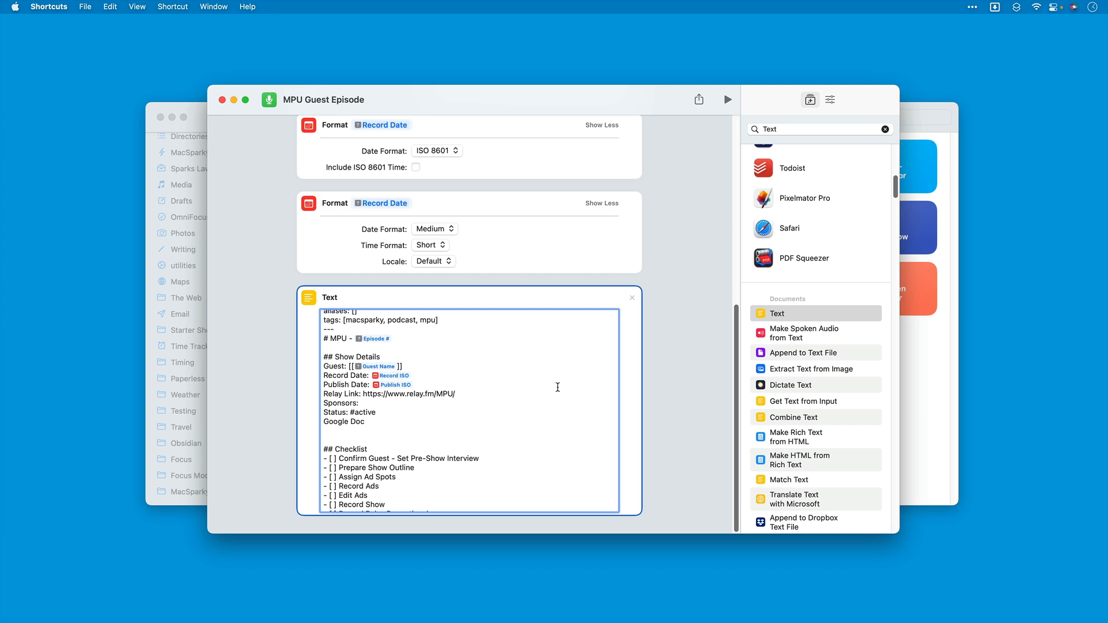
Step: Append the Episode # variable to the Relay Link URL in the Text action, keeping "Sponsors:" on its own line
{"action": "left_click", "coordinate": [490, 395]}
{"action": "right_click", "coordinate": [459, 395]}
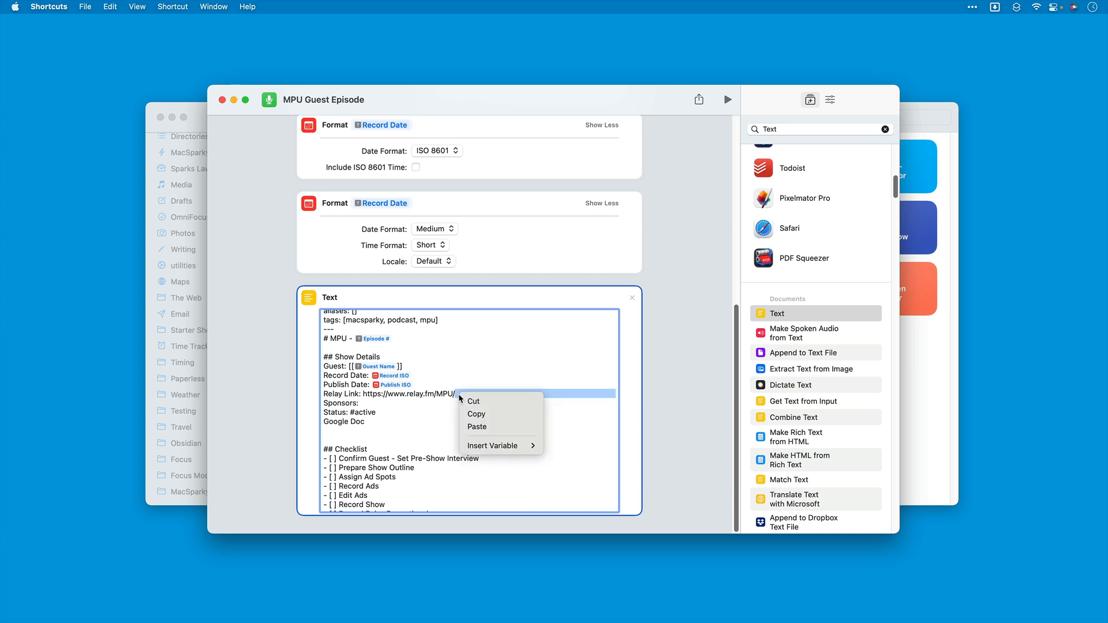
{"action": "mouse_move", "coordinate": [472, 446]}
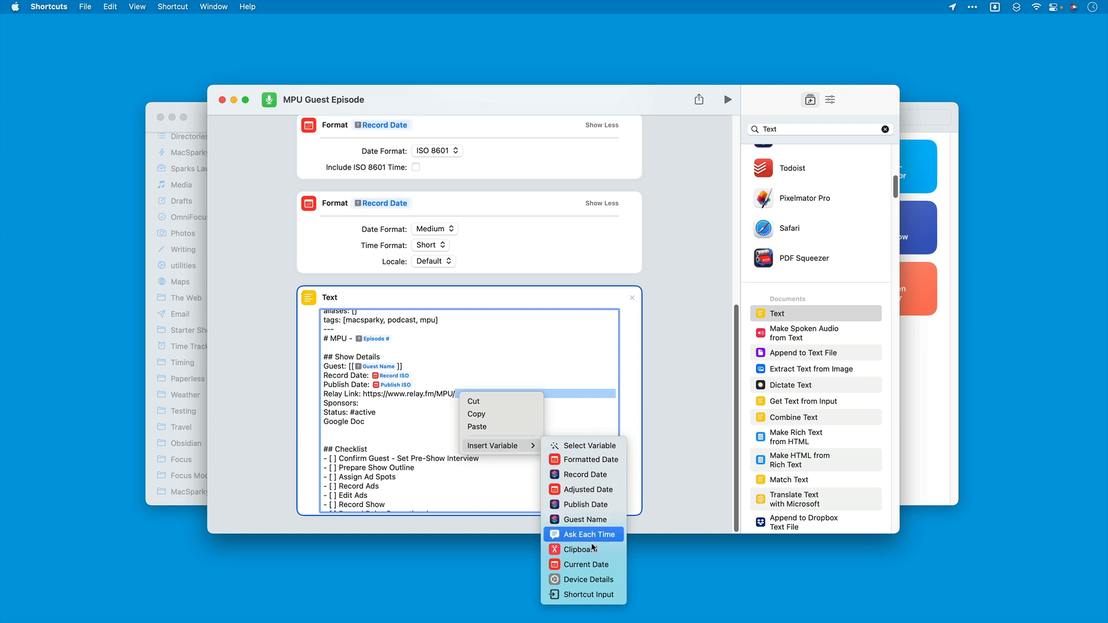
{"action": "left_click", "coordinate": [588, 449]}
{"action": "scroll", "coordinate": [422, 217], "scroll_direction": "up", "scroll_amount": 10}
{"action": "scroll", "coordinate": [422, 224], "scroll_direction": "down", "scroll_amount": 1}
{"action": "left_click", "coordinate": [473, 195]}
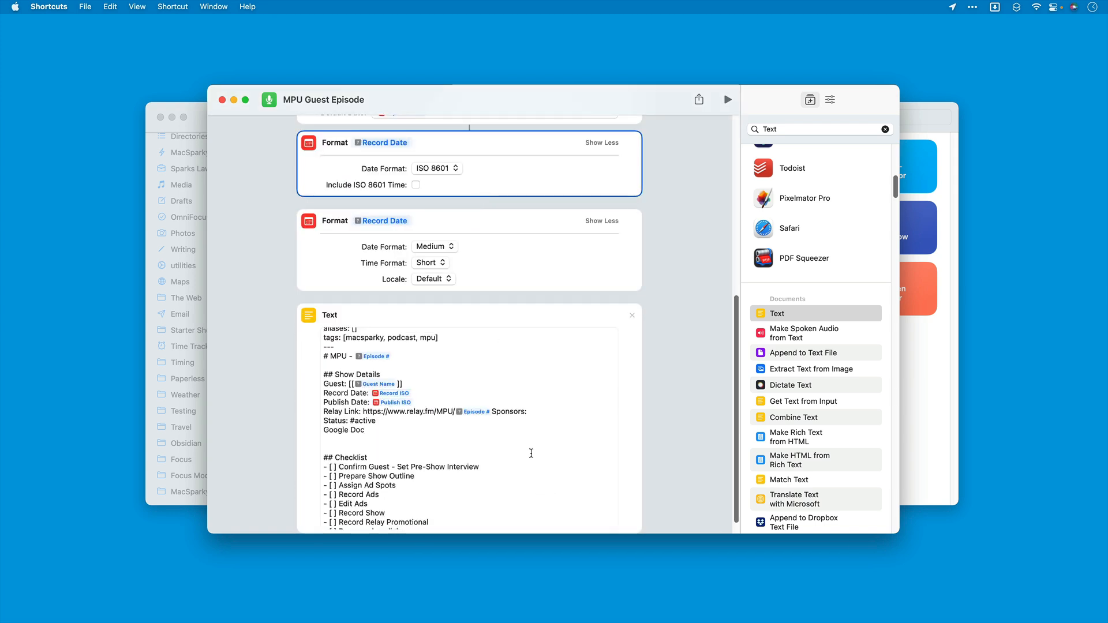
{"action": "left_click", "coordinate": [494, 412]}
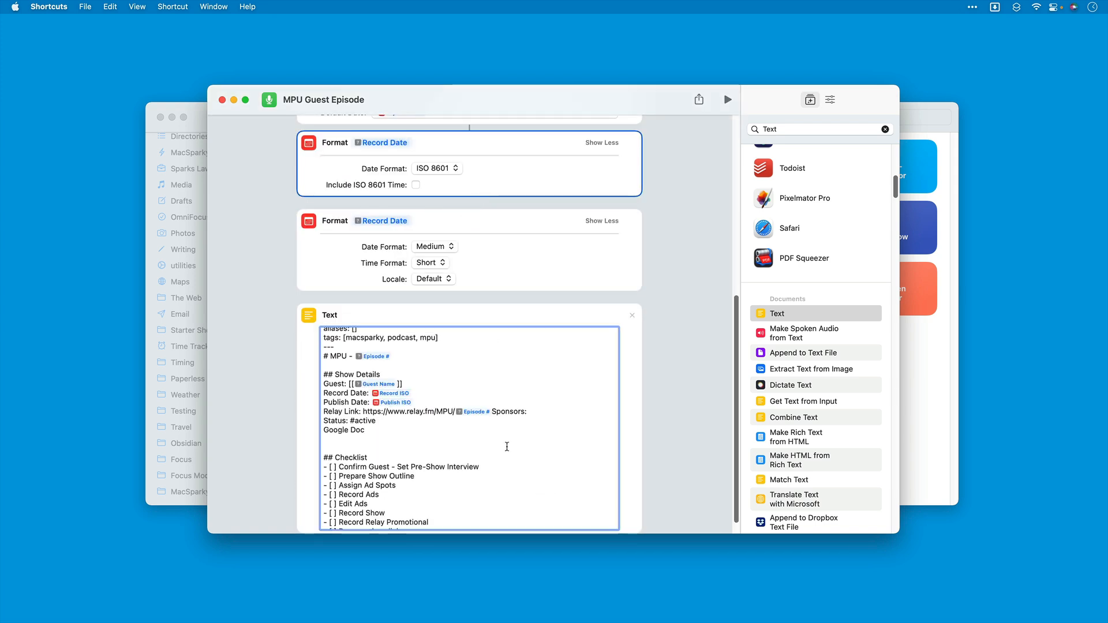
{"action": "key", "text": "Return"}
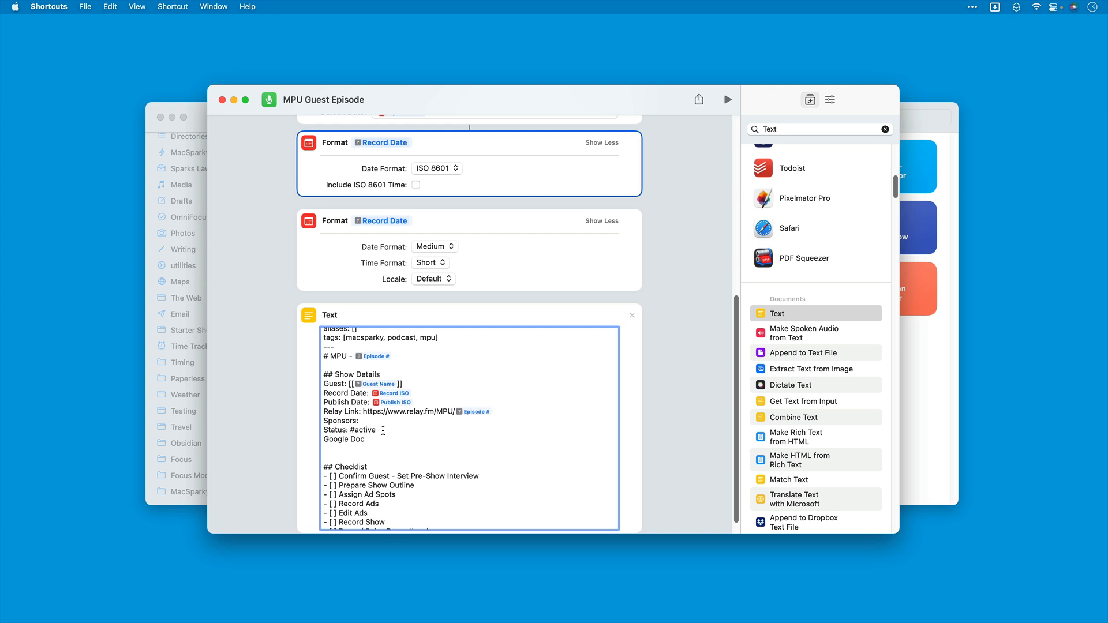
Step: Replace the word "Guest" in the first checklist item with the Guest Name variable
{"action": "scroll", "coordinate": [382, 431], "scroll_direction": "down", "scroll_amount": 5}
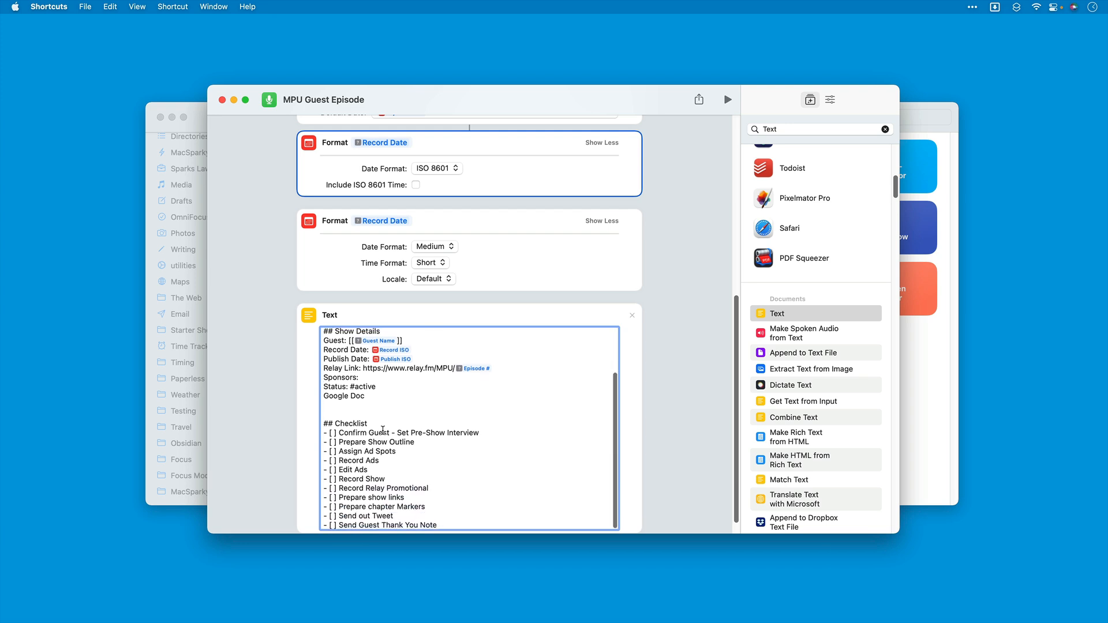
{"action": "scroll", "coordinate": [371, 380], "scroll_direction": "down", "scroll_amount": 1}
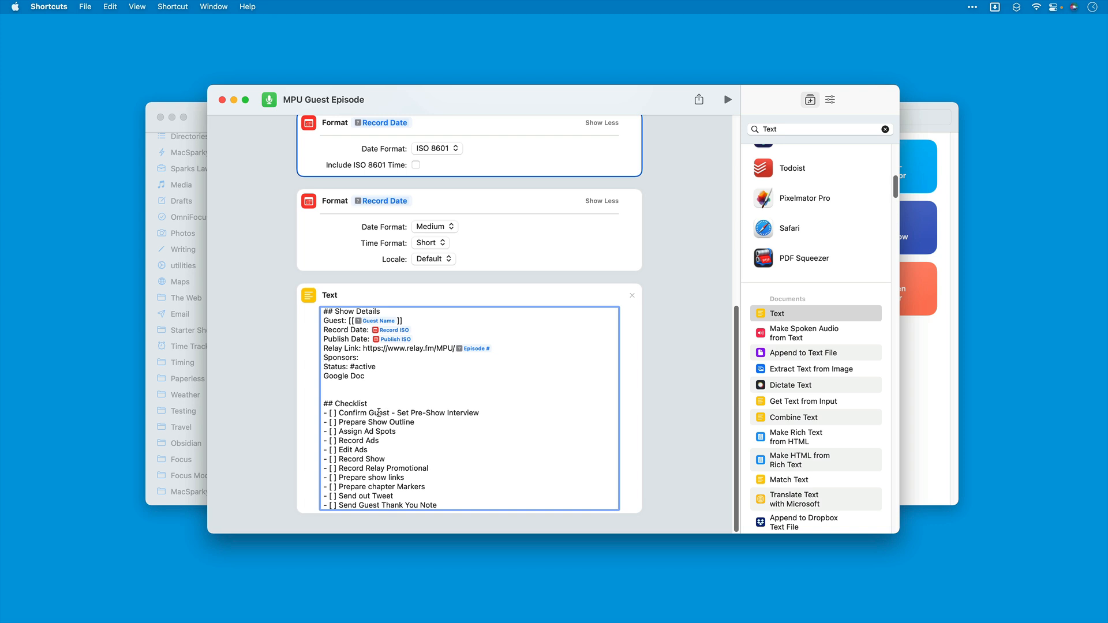
{"action": "double_click", "coordinate": [379, 413]}
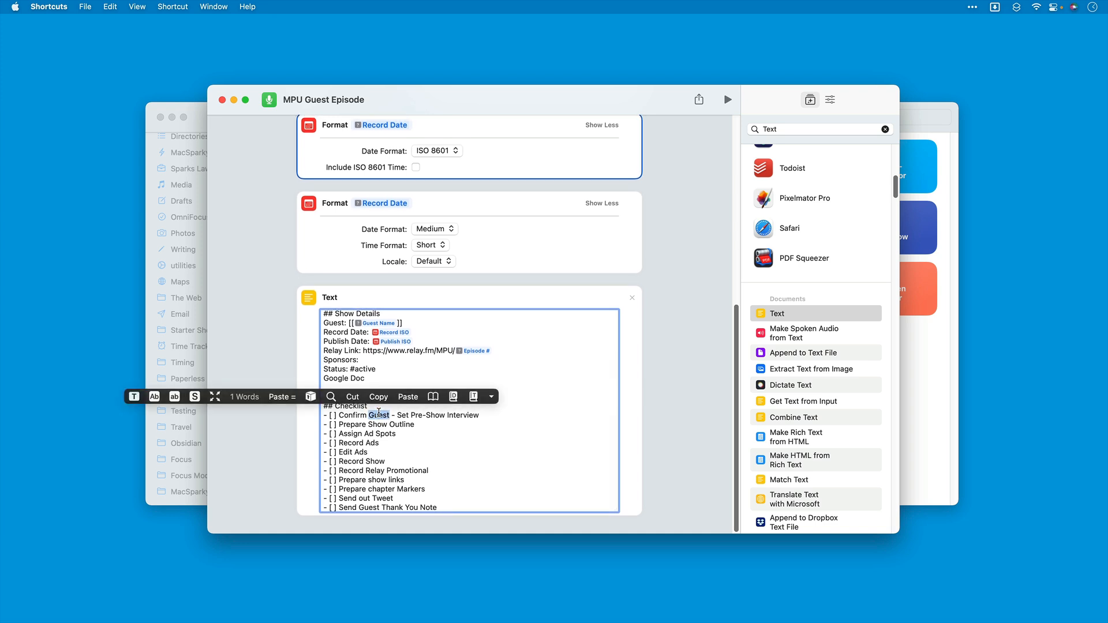
{"action": "key", "text": "BackSpace"}
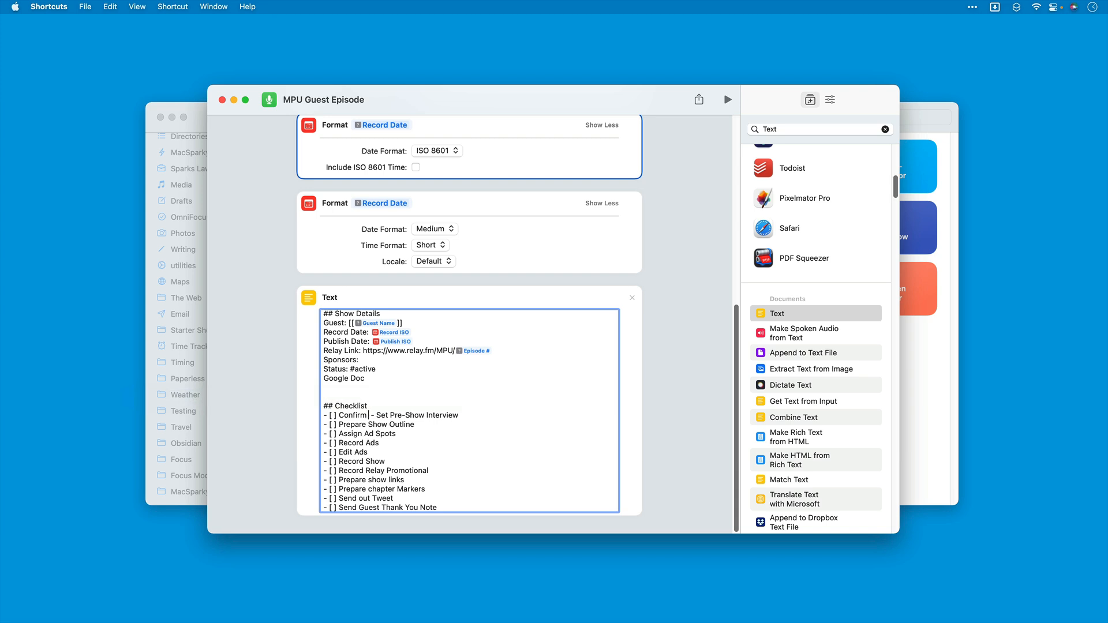
{"action": "scroll", "coordinate": [368, 416], "scroll_direction": "up", "scroll_amount": 1}
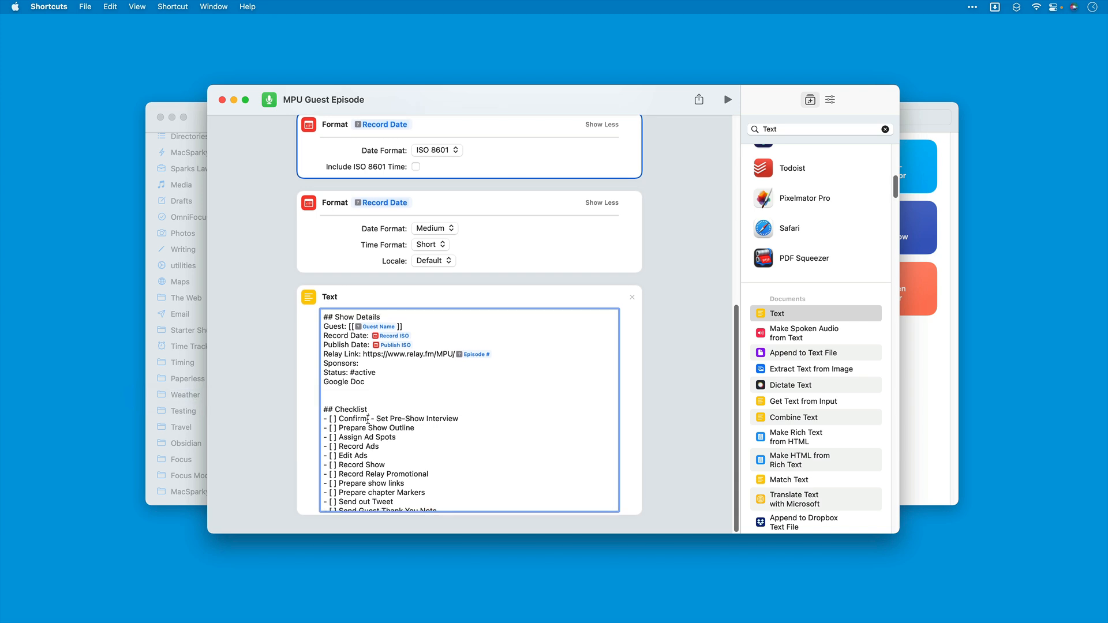
{"action": "right_click", "coordinate": [368, 420]}
{"action": "mouse_move", "coordinate": [396, 470]}
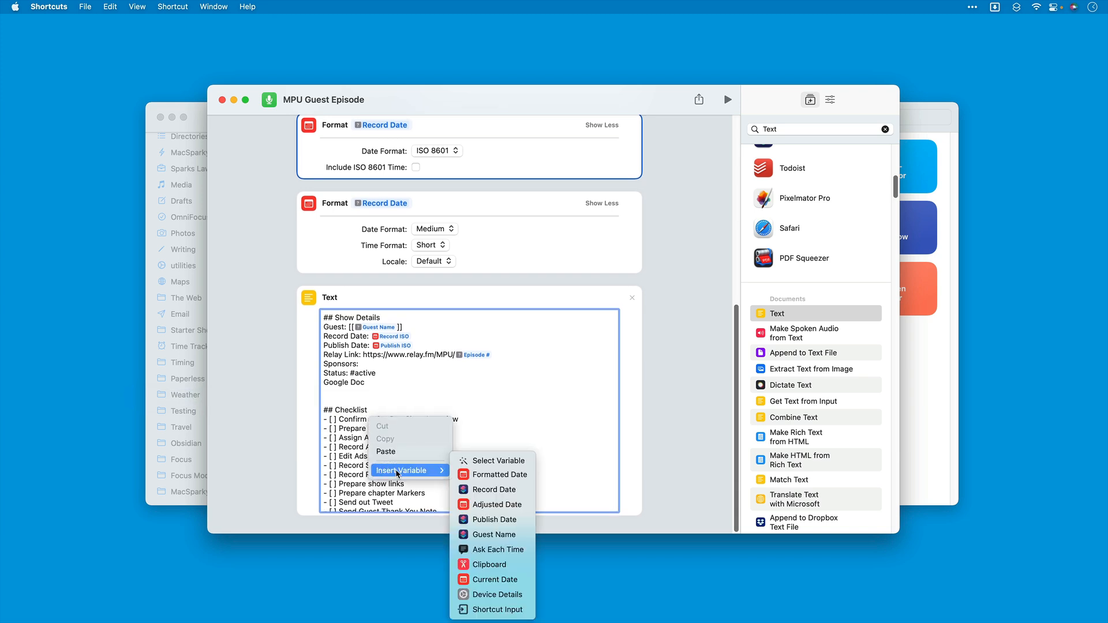
{"action": "left_click", "coordinate": [483, 462]}
{"action": "scroll", "coordinate": [511, 243], "scroll_direction": "up", "scroll_amount": 10}
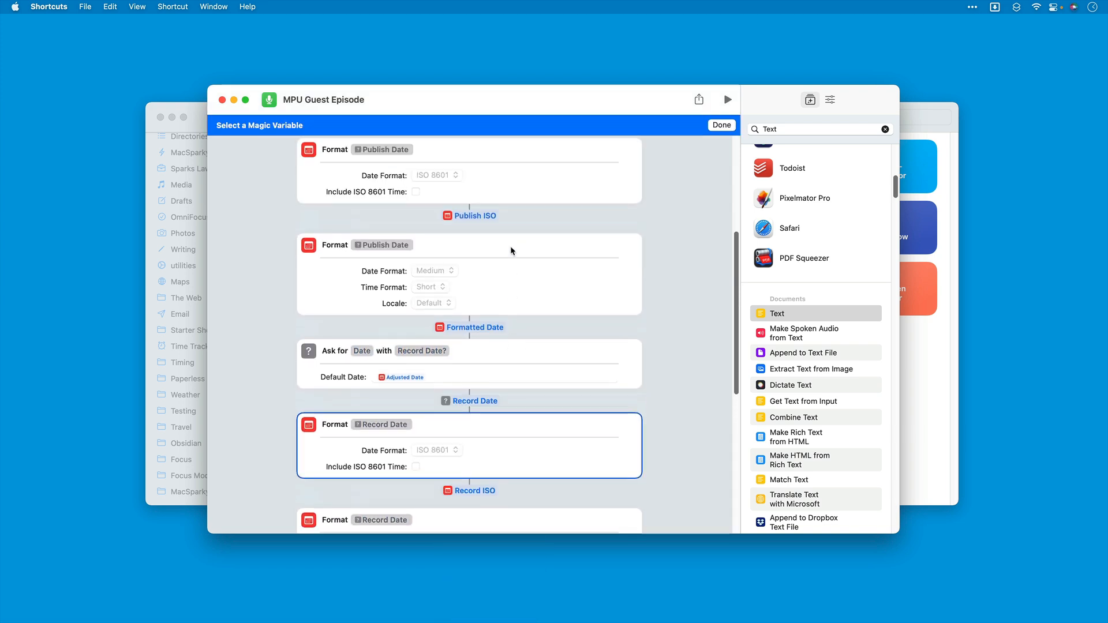
{"action": "left_click", "coordinate": [483, 252]}
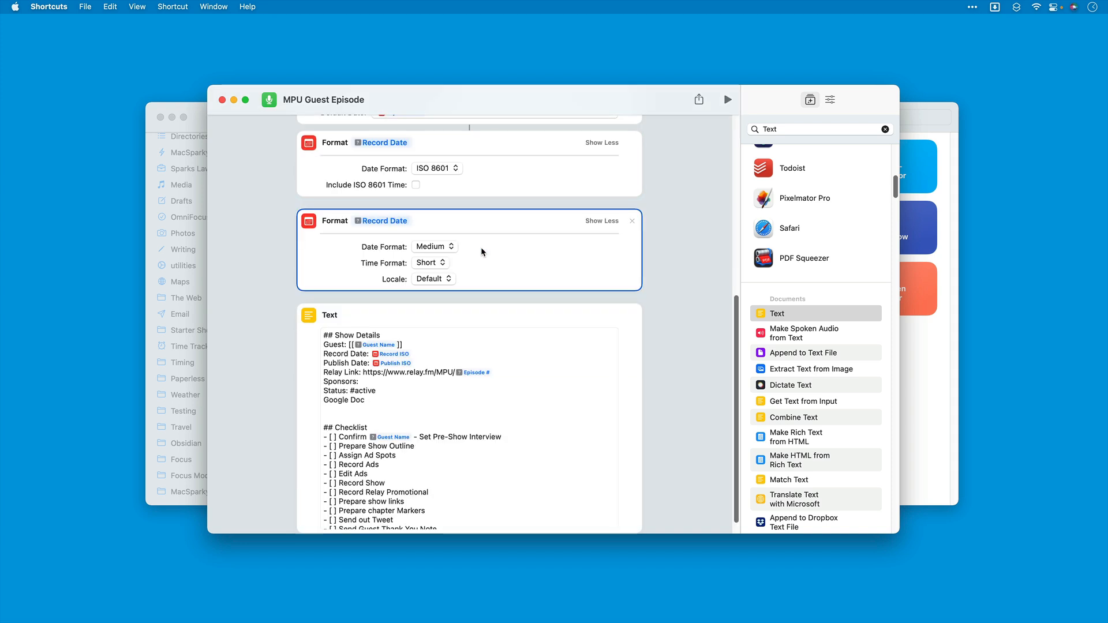
Step: Split "Set Pre-Show Interview" off the Confirm item into its own "- [ ]" checklist item, removing the dash between them
{"action": "scroll", "coordinate": [410, 447], "scroll_direction": "down", "scroll_amount": 1}
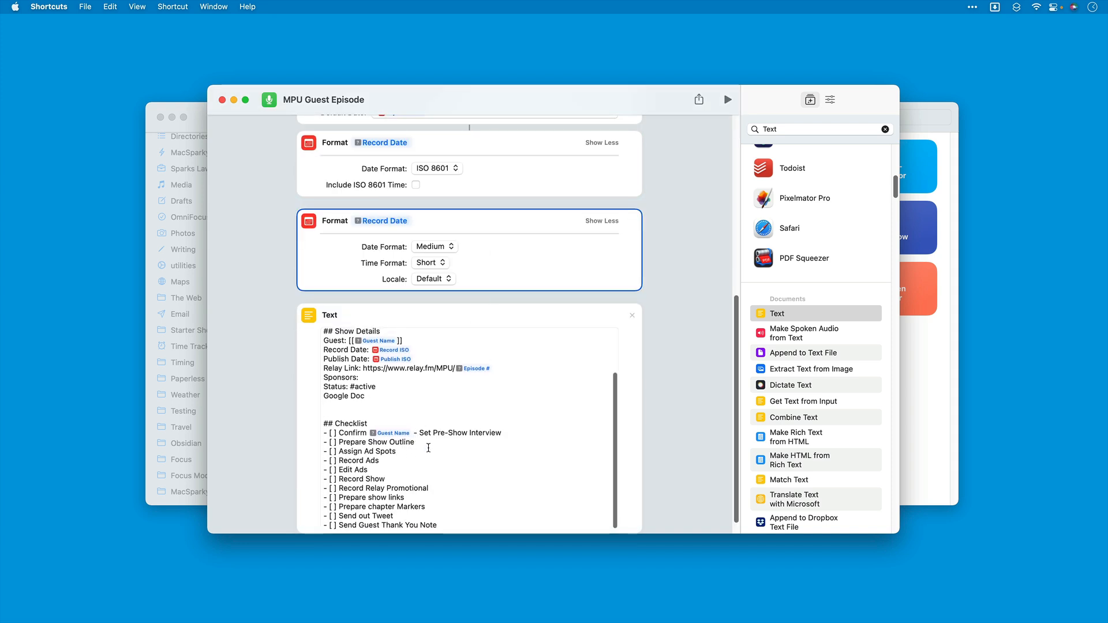
{"action": "left_click", "coordinate": [425, 454]}
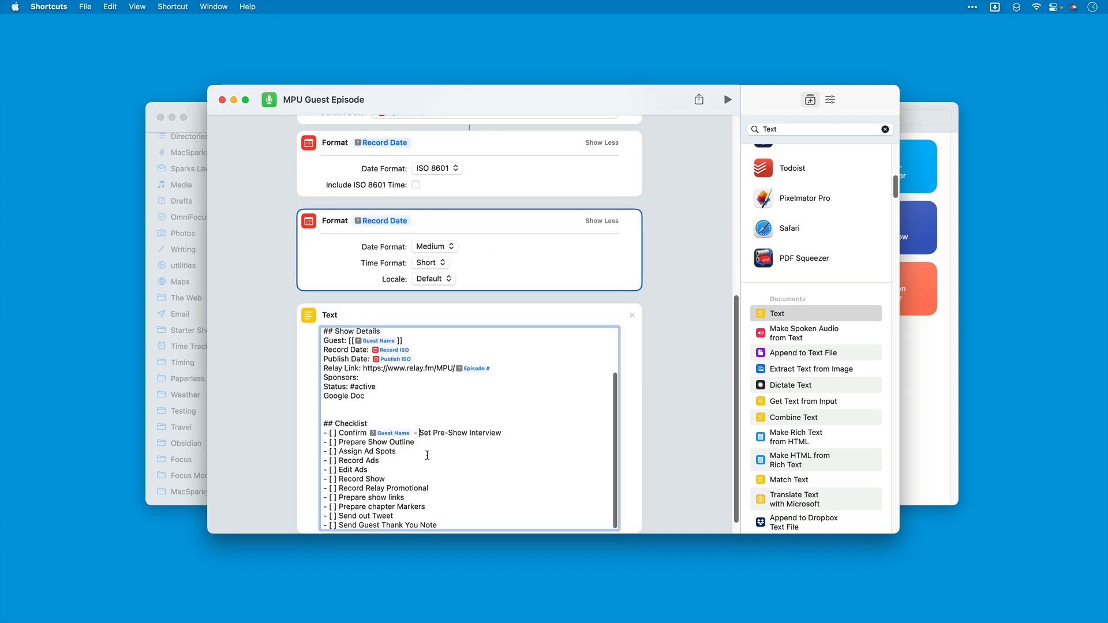
{"action": "key", "text": "BackSpace"}
{"action": "key", "text": "BackSpace"}
{"action": "key", "text": "BackSpace"}
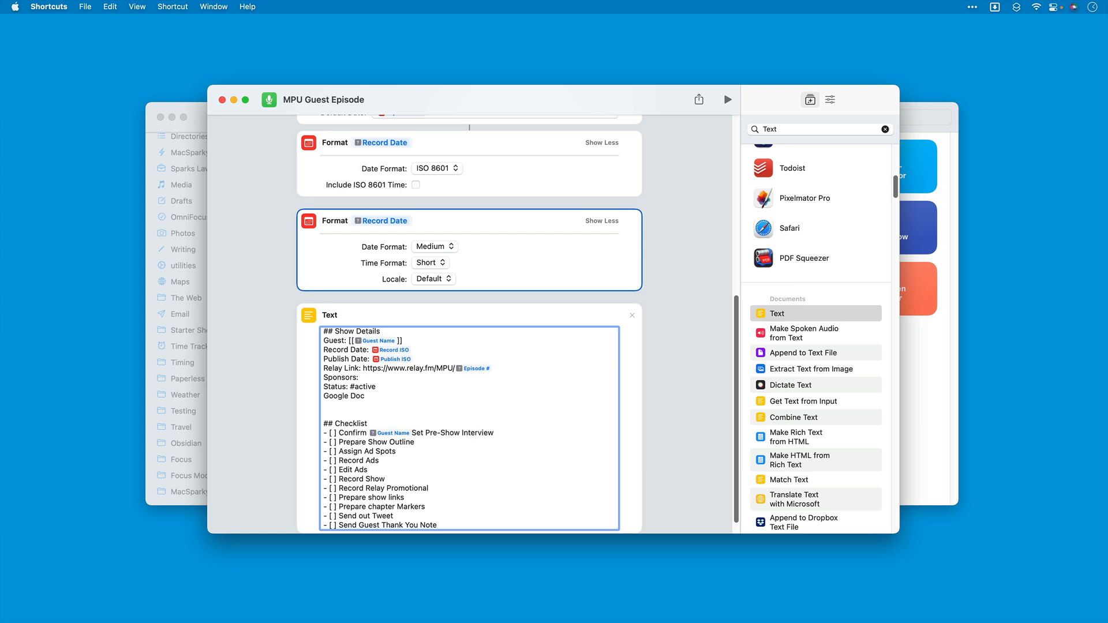
{"action": "key", "text": "Return"}
{"action": "type", "text": "- [ ]"}
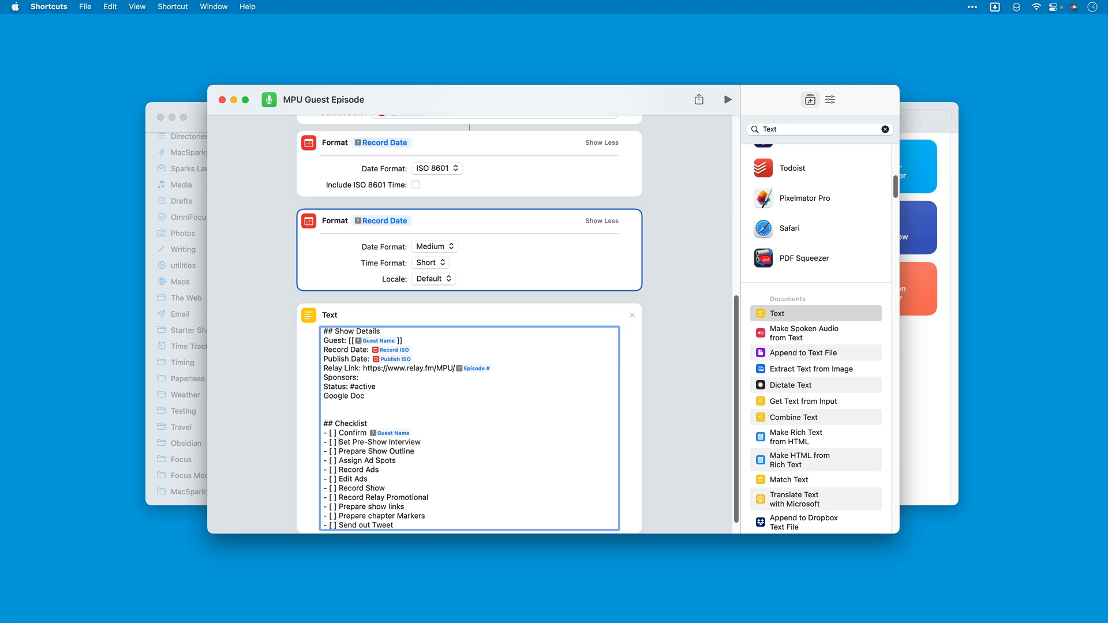
Step: Replace the word "Guest" in the "Send Guest Thank You Note" checklist item with the Guest Name variable
{"action": "scroll", "coordinate": [427, 453], "scroll_direction": "down", "scroll_amount": 3}
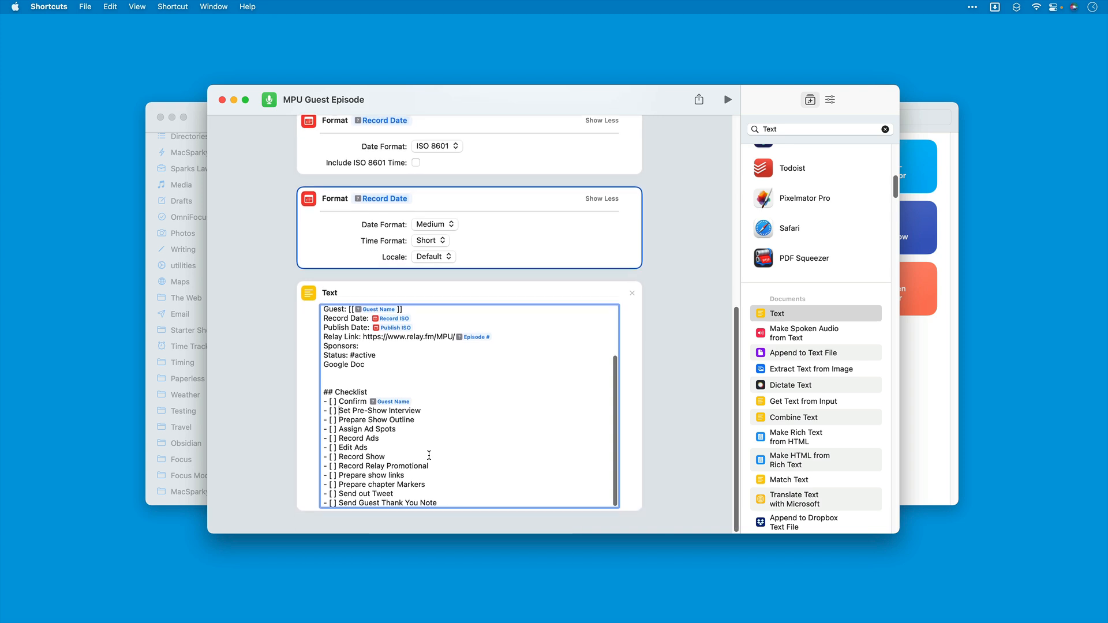
{"action": "double_click", "coordinate": [369, 508]}
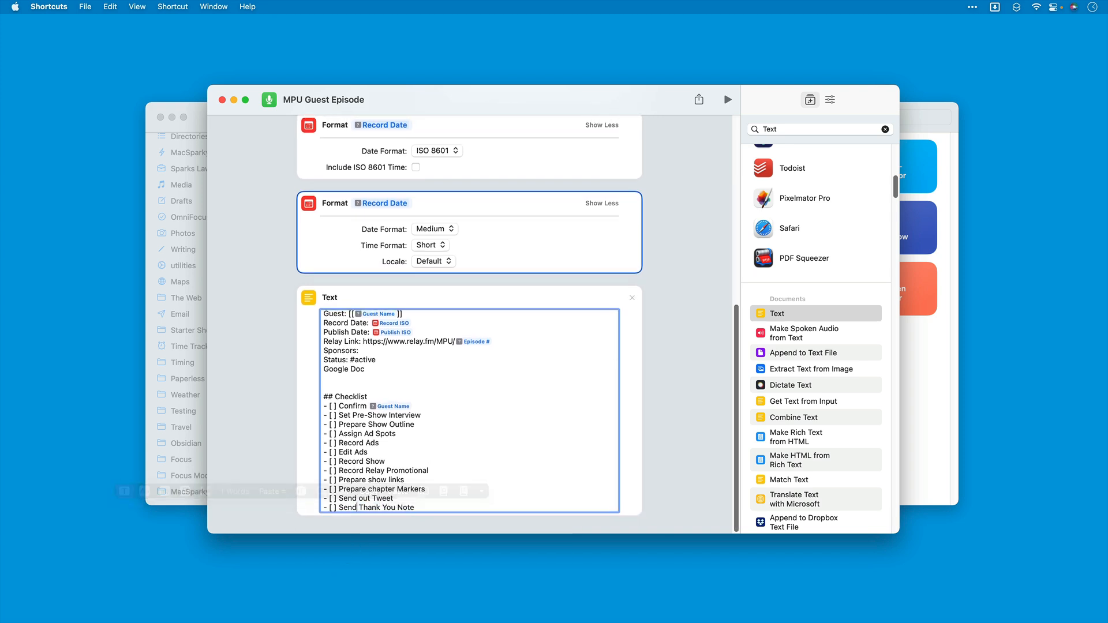
{"action": "key", "text": "BackSpace"}
{"action": "type", "text": "guest"}
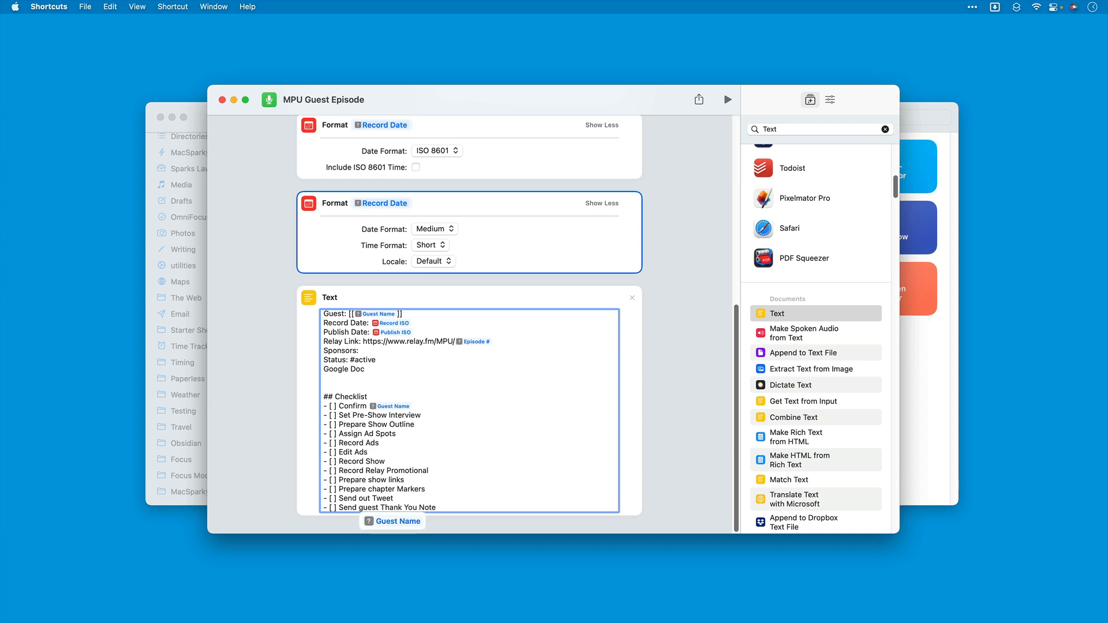
{"action": "key", "text": "Down"}
{"action": "key", "text": "Return"}
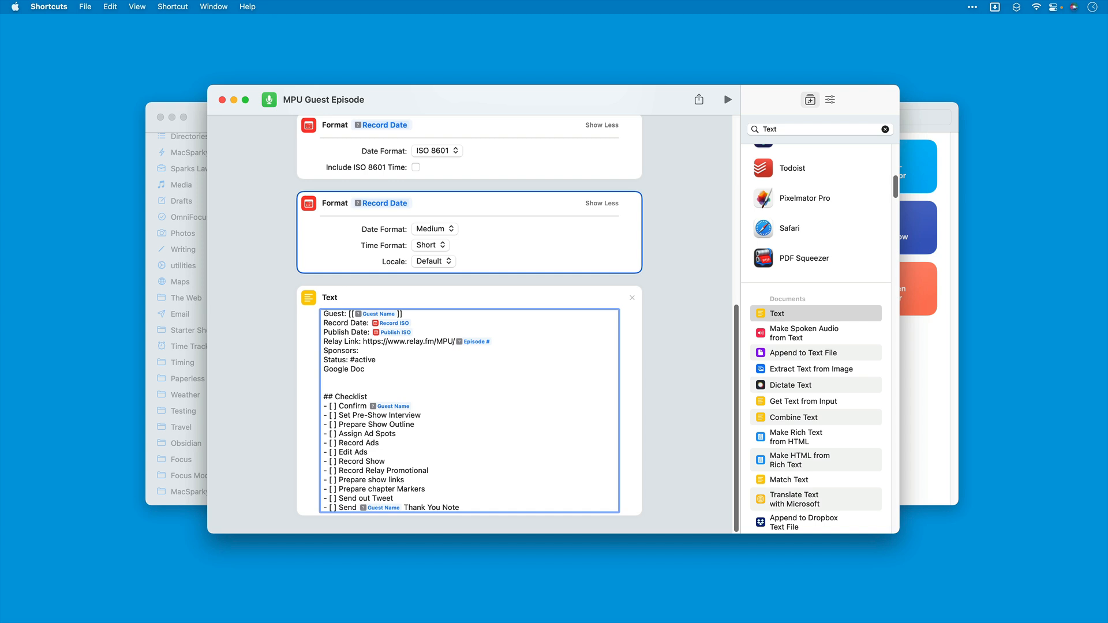
{"action": "left_click", "coordinate": [405, 508]}
{"action": "key", "text": "Return"}
{"action": "type", "text": "tt"}
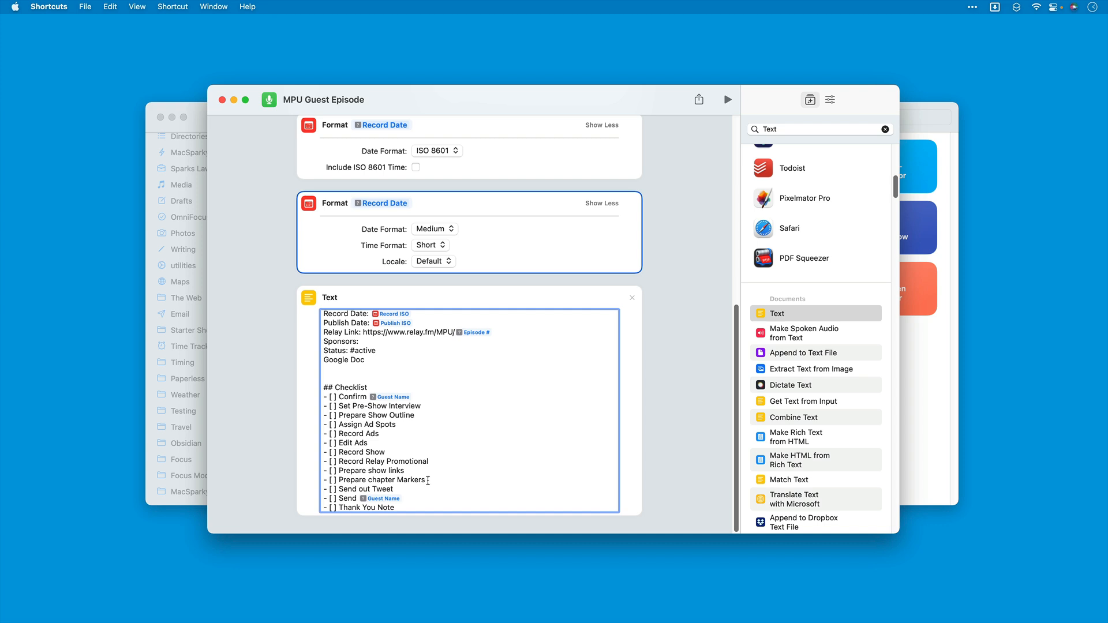
{"action": "key", "text": "BackSpace"}
{"action": "key", "text": "BackSpace"}
{"action": "key", "text": "BackSpace"}
{"action": "key", "text": "BackSpace"}
{"action": "key", "text": "BackSpace"}
{"action": "key", "text": "BackSpace"}
{"action": "key", "text": "BackSpace"}
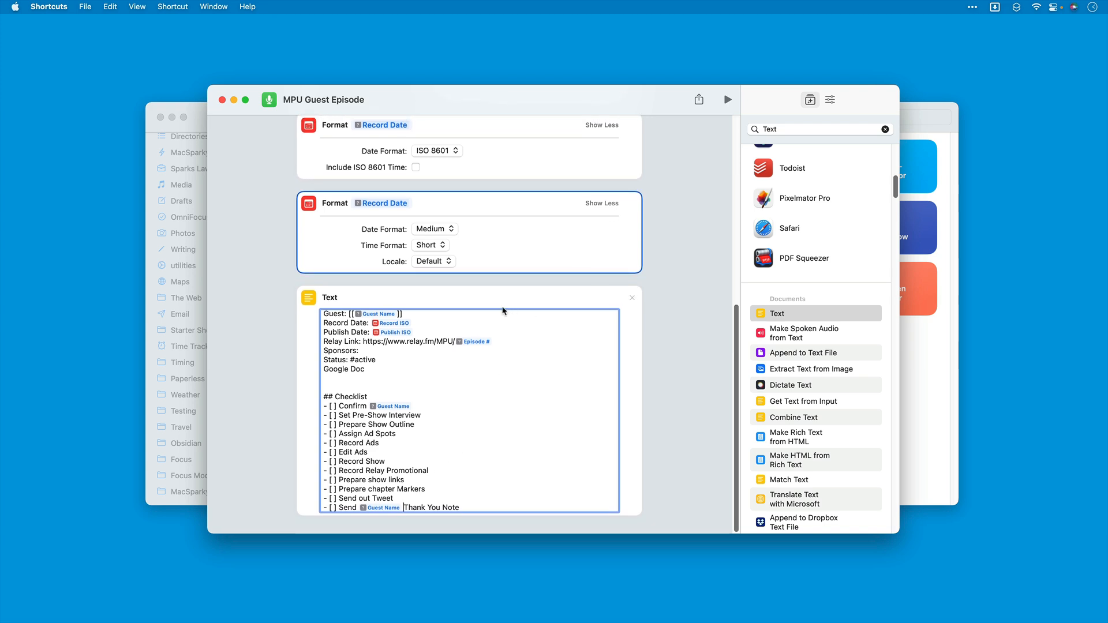
Step: Find the Rename File action and add it below the Text action
{"action": "scroll", "coordinate": [456, 306], "scroll_direction": "up", "scroll_amount": 2}
{"action": "scroll", "coordinate": [458, 304], "scroll_direction": "down", "scroll_amount": 2}
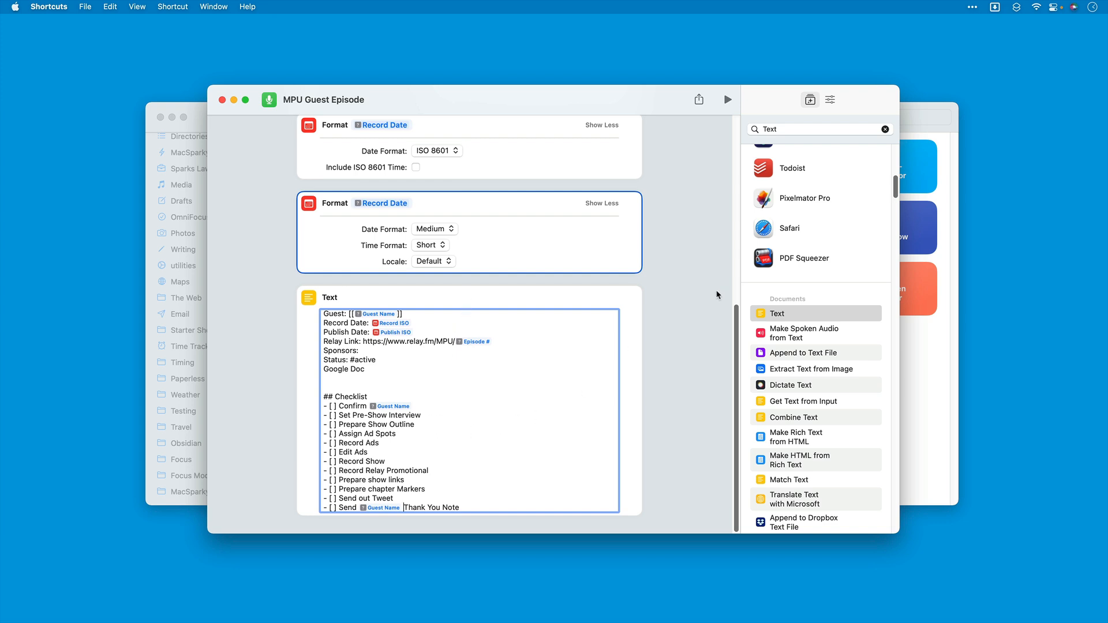
{"action": "left_click", "coordinate": [795, 131]}
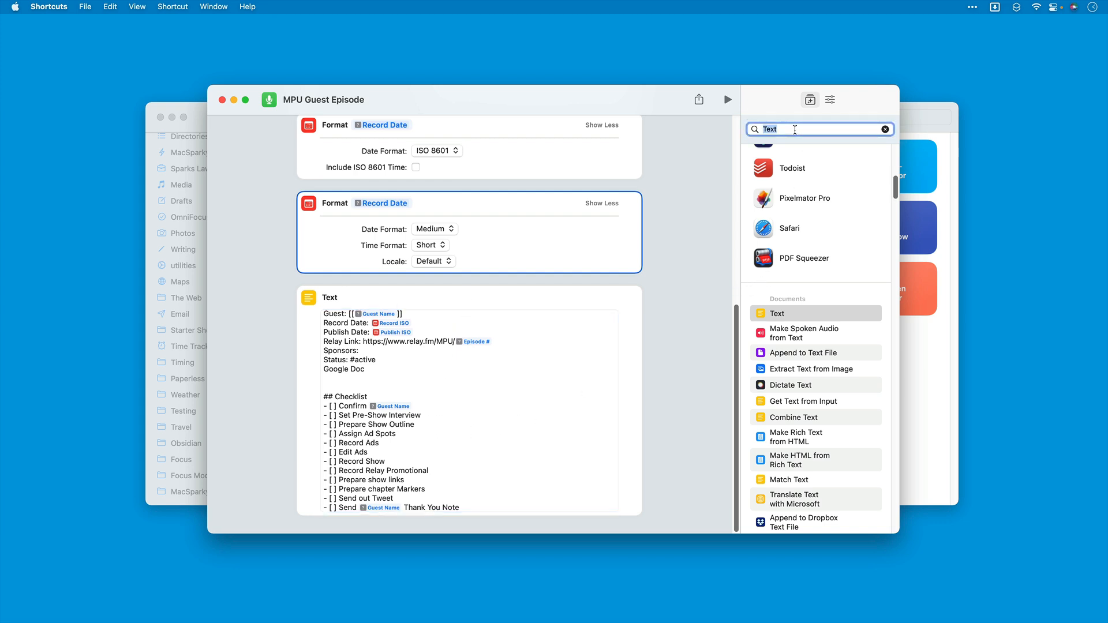
{"action": "type", "text": "rename"}
{"action": "left_click_drag", "start_coordinate": [791, 175], "coordinate": [427, 517]}
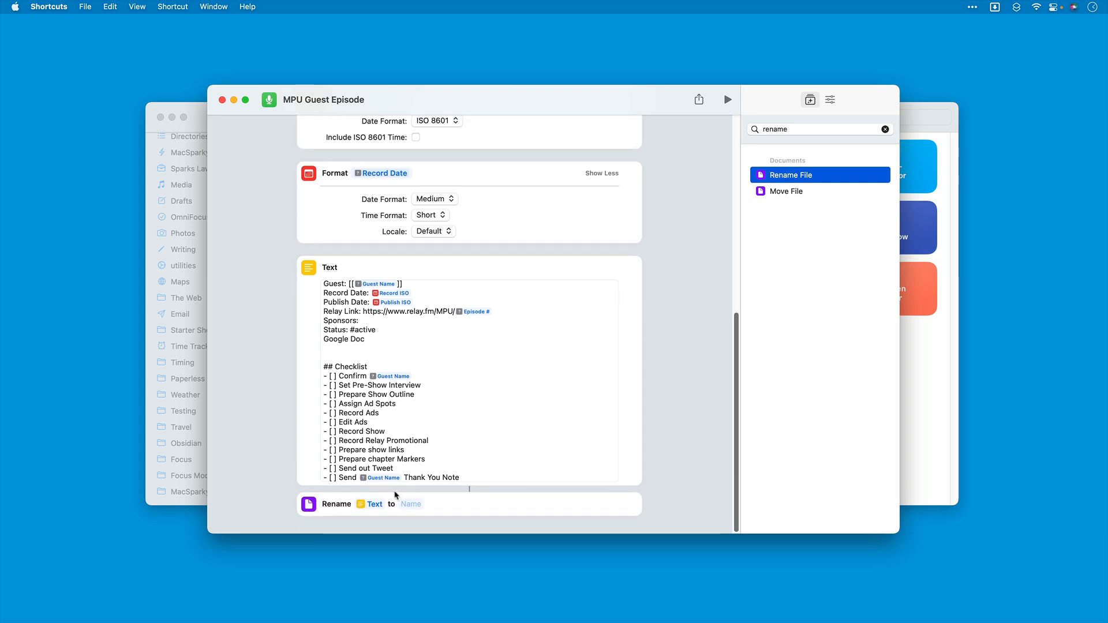
Step: Set the Rename action's file name to "MPU - " plus the Episode # variable, " - ", the Guest Name variable and ".md"
{"action": "left_click", "coordinate": [408, 504]}
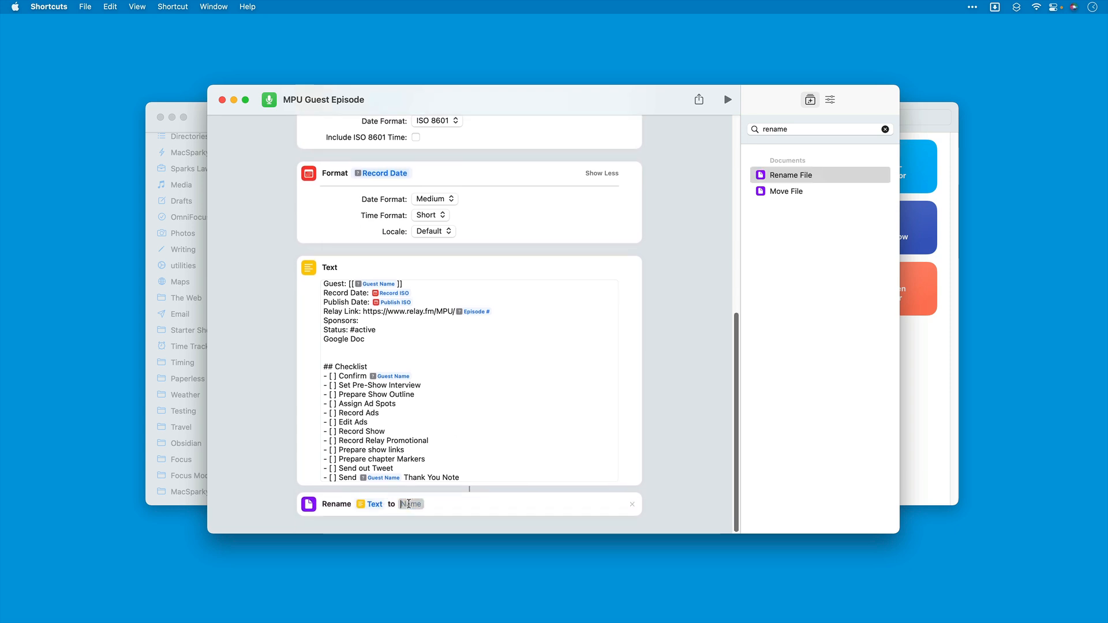
{"action": "right_click", "coordinate": [408, 504]}
{"action": "left_click", "coordinate": [404, 504]}
{"action": "type", "text": "MPU - epis"}
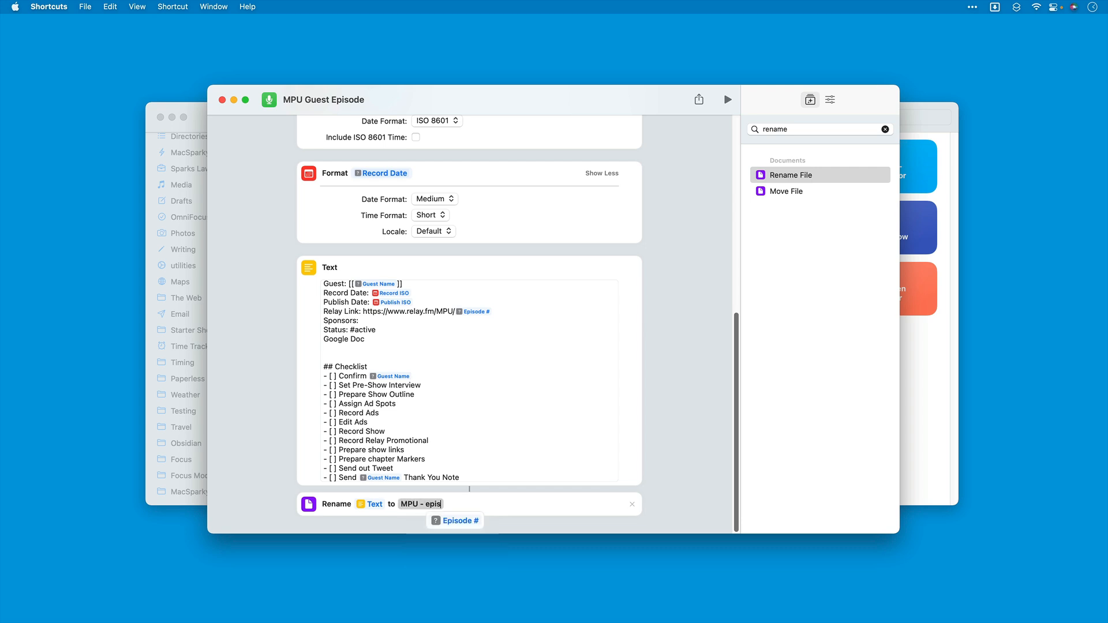
{"action": "left_click", "coordinate": [454, 521]}
{"action": "type", "text": "- guest"}
{"action": "key", "text": "Down"}
{"action": "key", "text": "Return"}
{"action": "type", "text": ".md"}
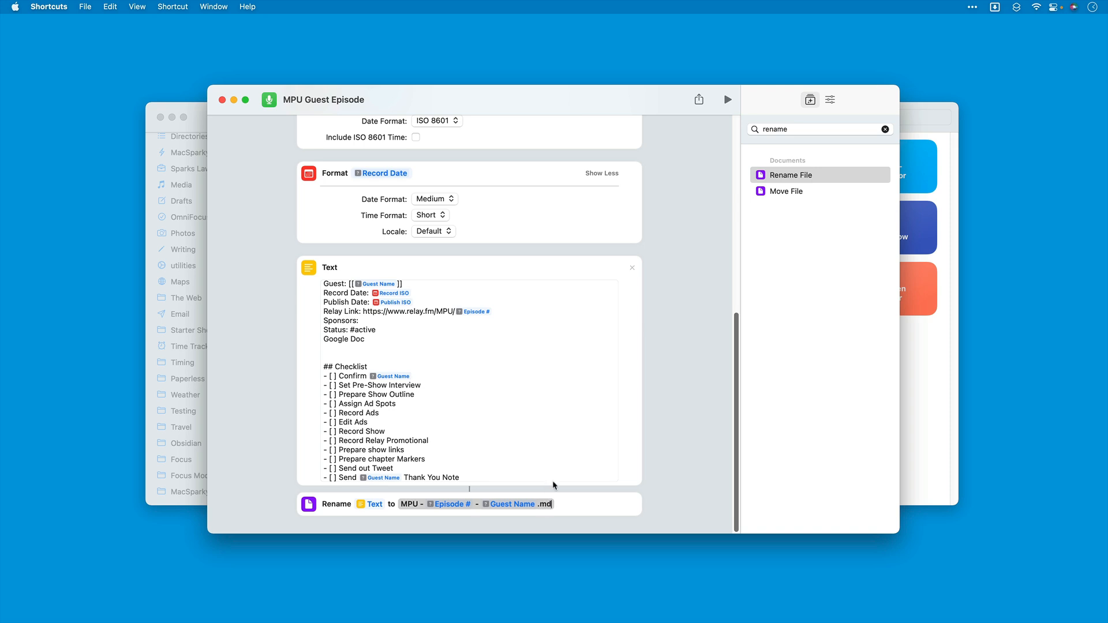
Step: Add a Save File action below the Rename action and open the settings of its File variable
{"action": "mouse_move", "coordinate": [820, 190]}
{"action": "left_click", "coordinate": [888, 129]}
{"action": "type", "text": "save"}
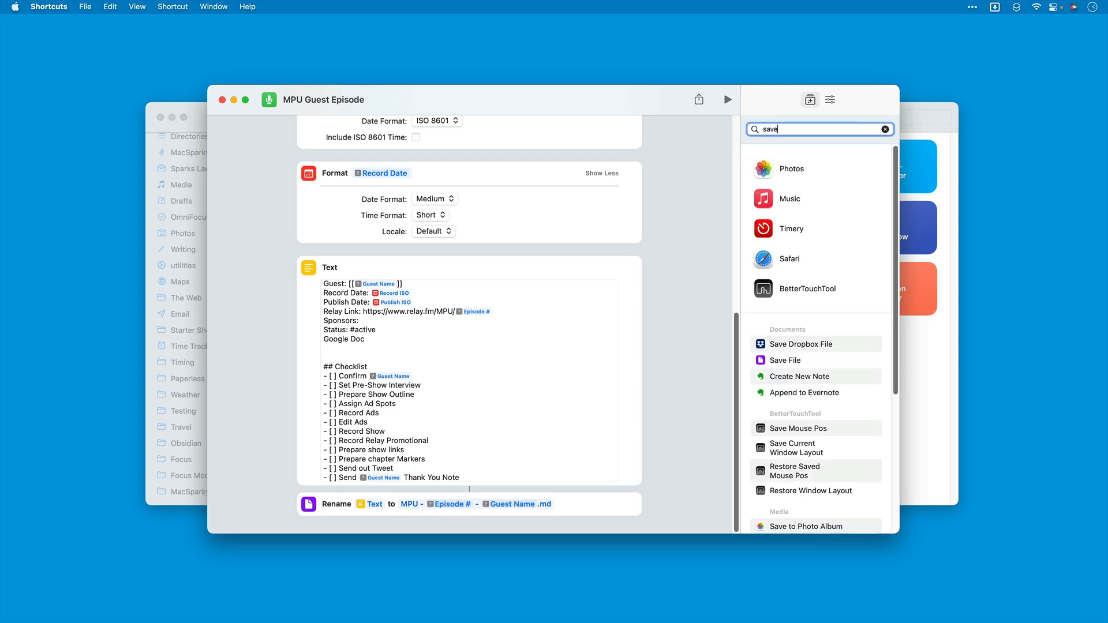
{"action": "left_click_drag", "start_coordinate": [774, 360], "coordinate": [499, 522]}
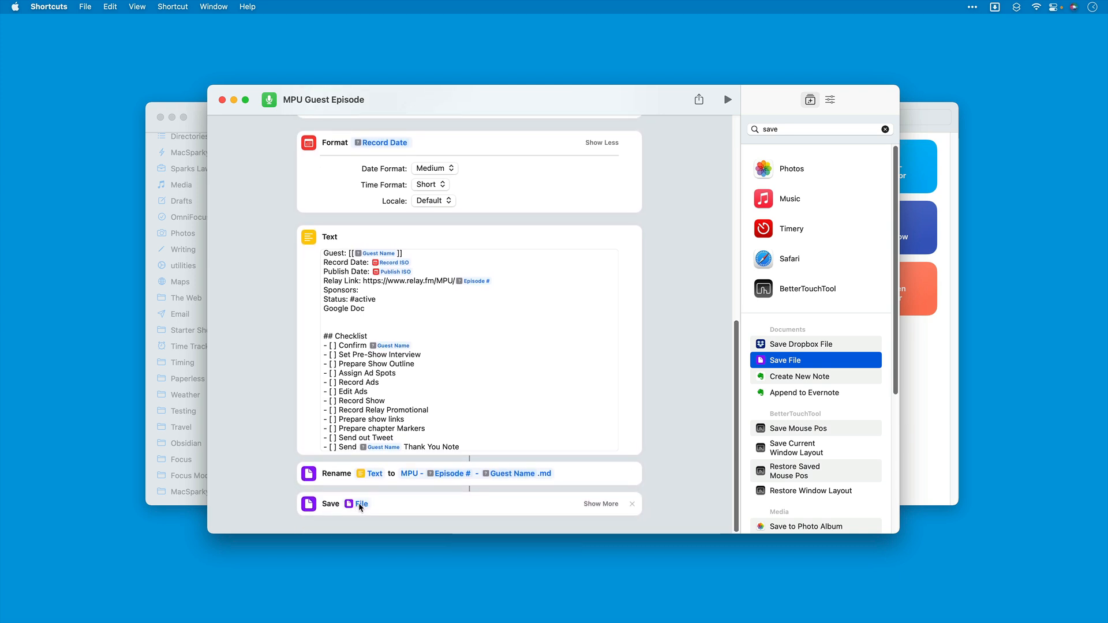
{"action": "left_click", "coordinate": [361, 504]}
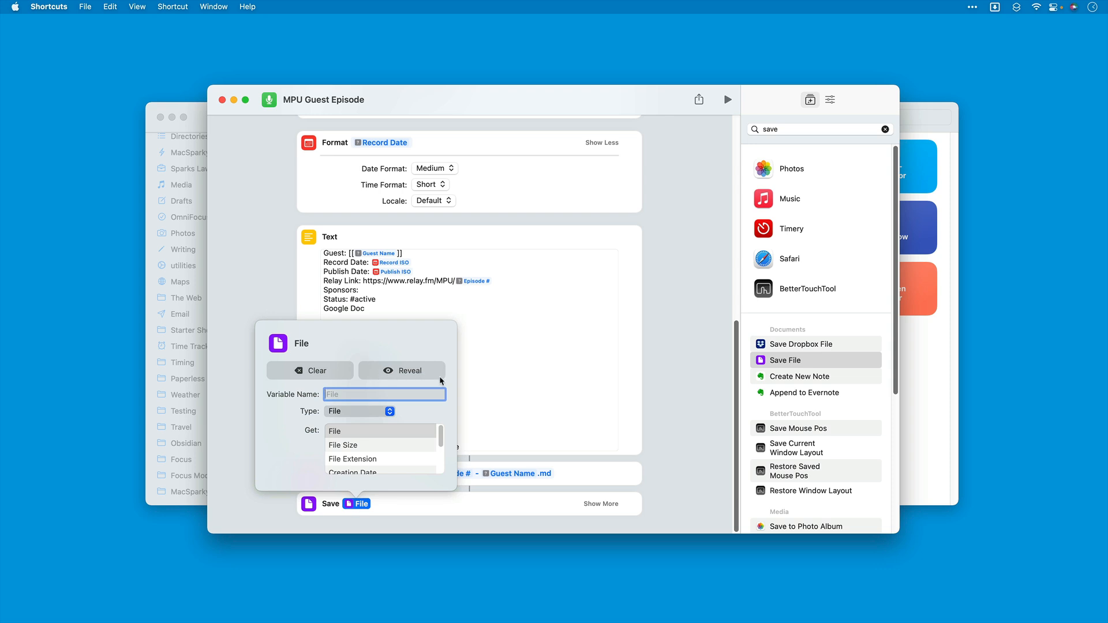
Step: Close the File variable settings, expand the Save action's options and turn off Ask Where To Save
{"action": "left_click", "coordinate": [525, 416]}
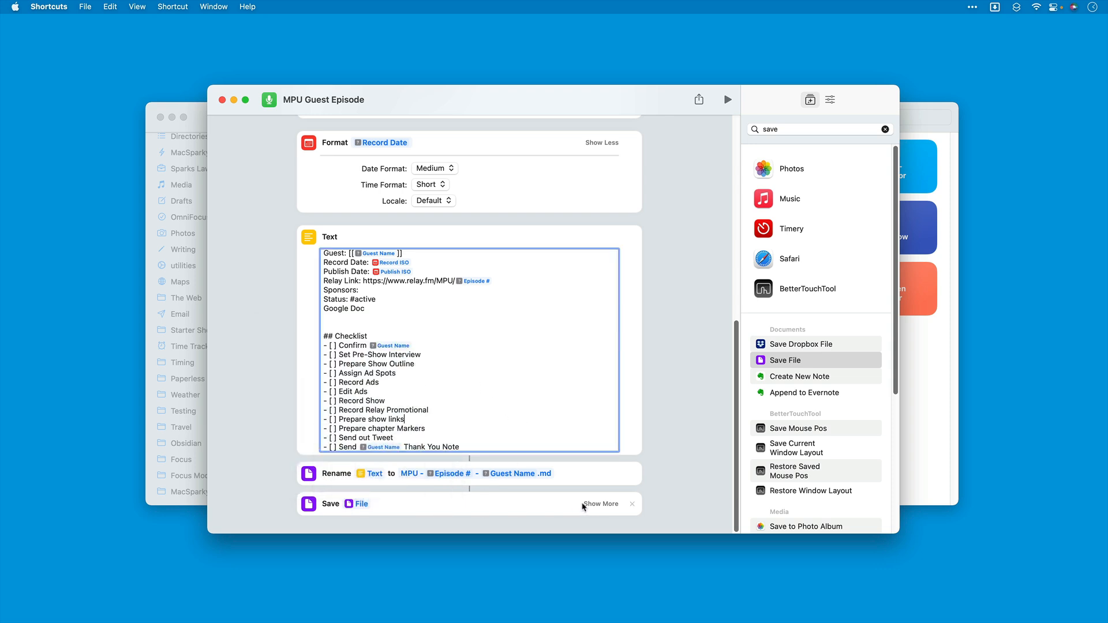
{"action": "left_click", "coordinate": [603, 505]}
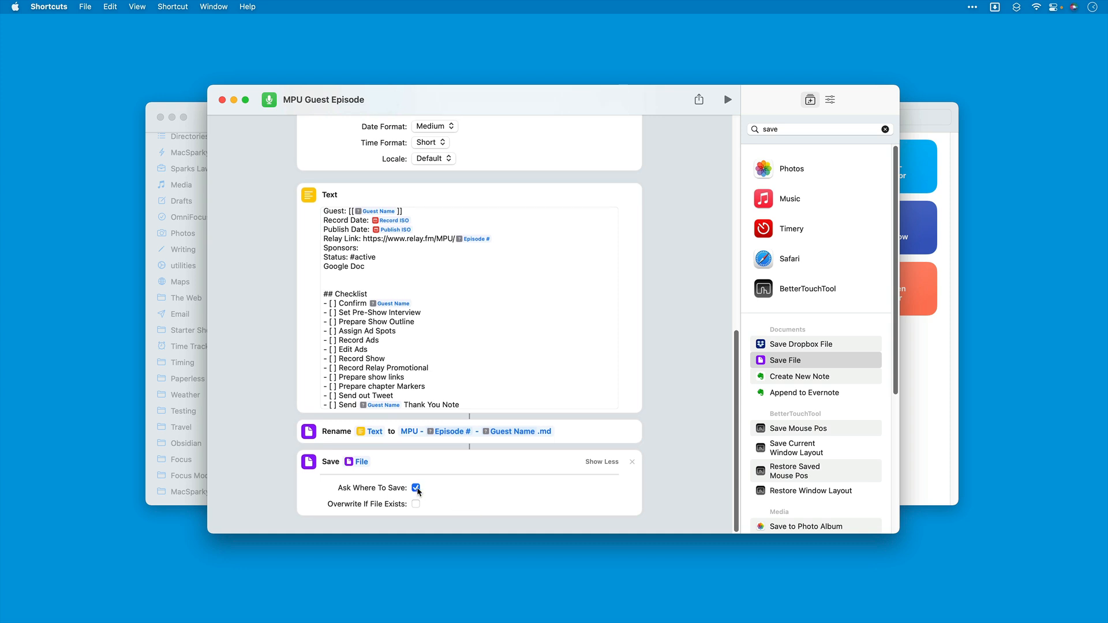
{"action": "left_click", "coordinate": [416, 489]}
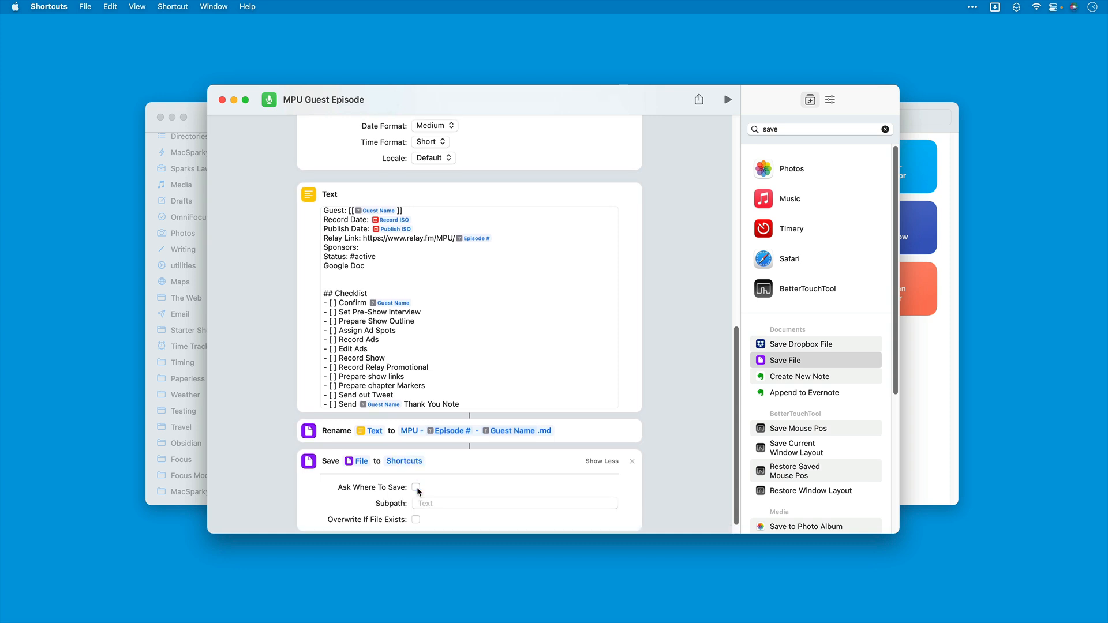
Step: Replace the Save action's destination with the folder Obsidian/sparkyOS/MacSparky/Podcasts/Mac Power Users/MPU Episodes
{"action": "left_click", "coordinate": [401, 460]}
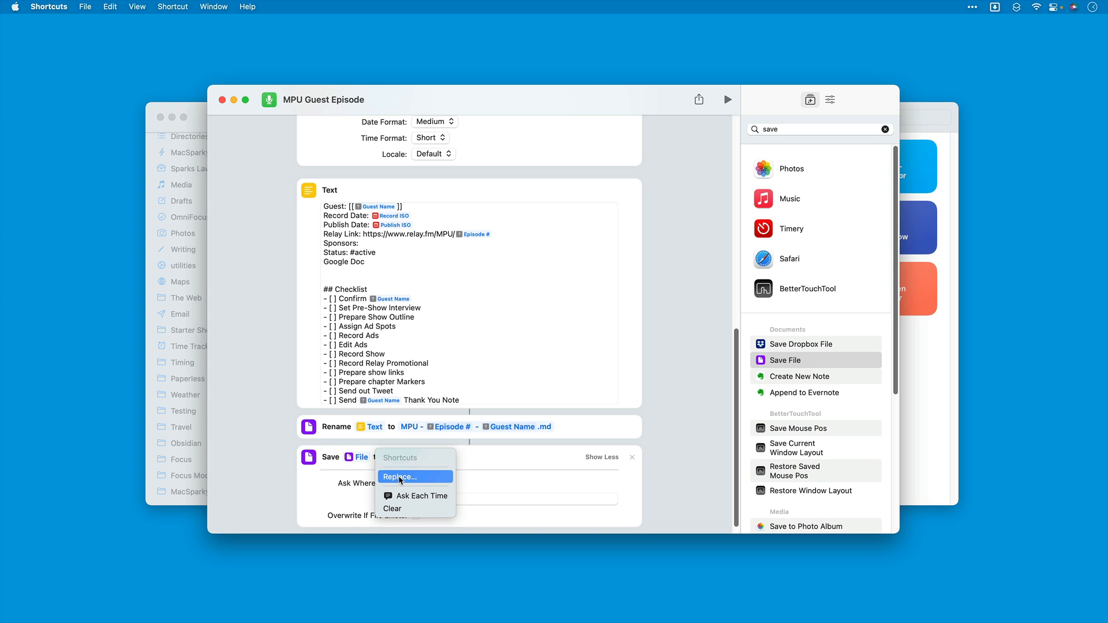
{"action": "left_click", "coordinate": [400, 478]}
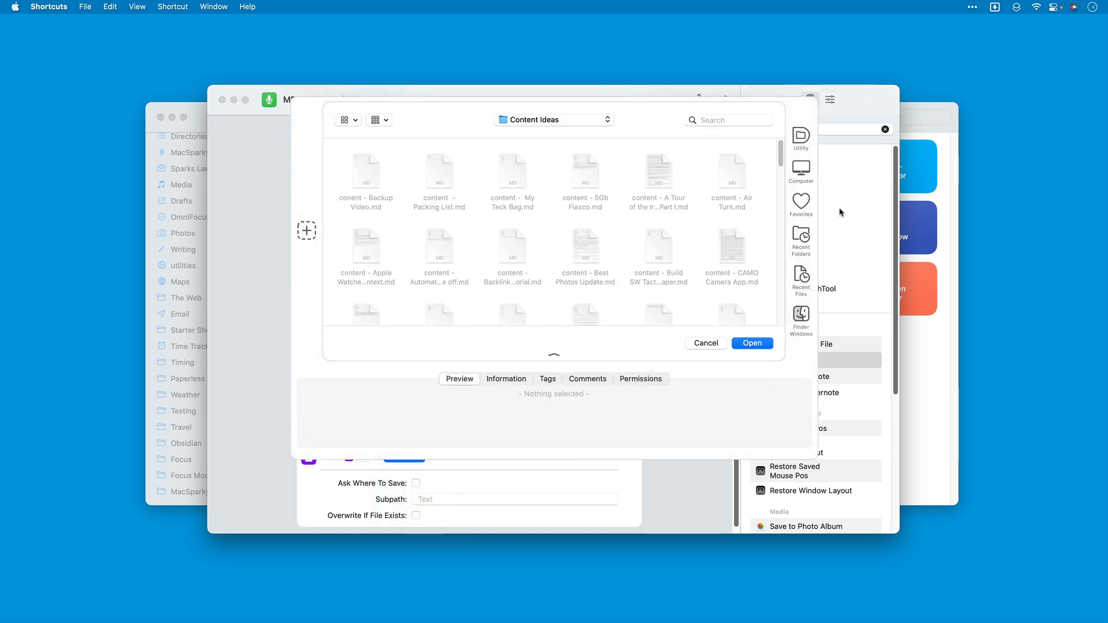
{"action": "left_click", "coordinate": [815, 172]}
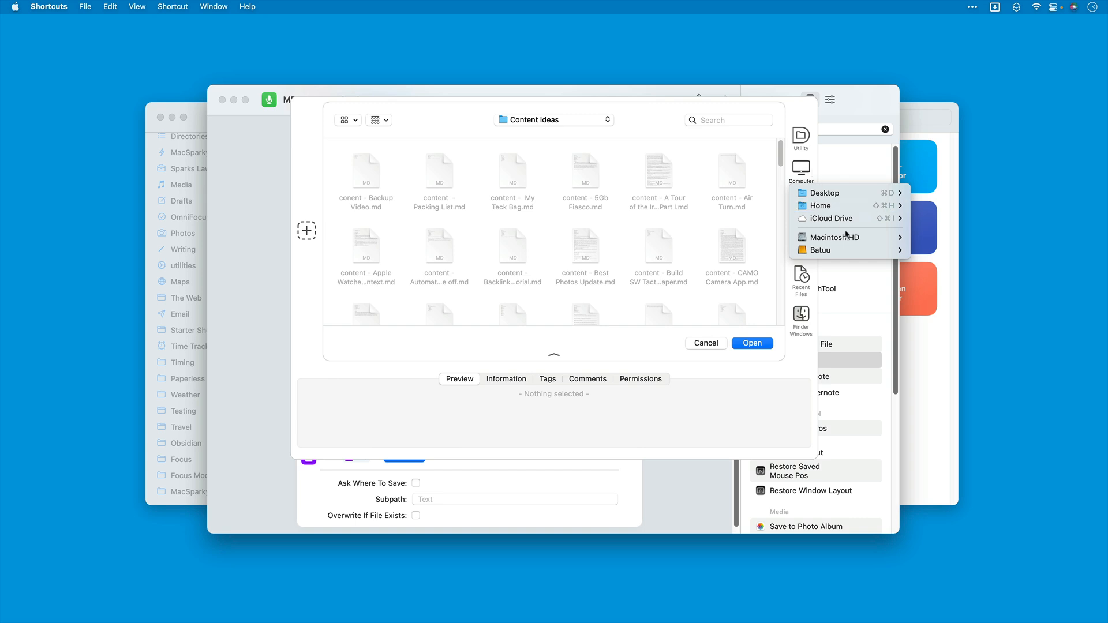
{"action": "mouse_move", "coordinate": [847, 238]}
{"action": "mouse_move", "coordinate": [938, 276]}
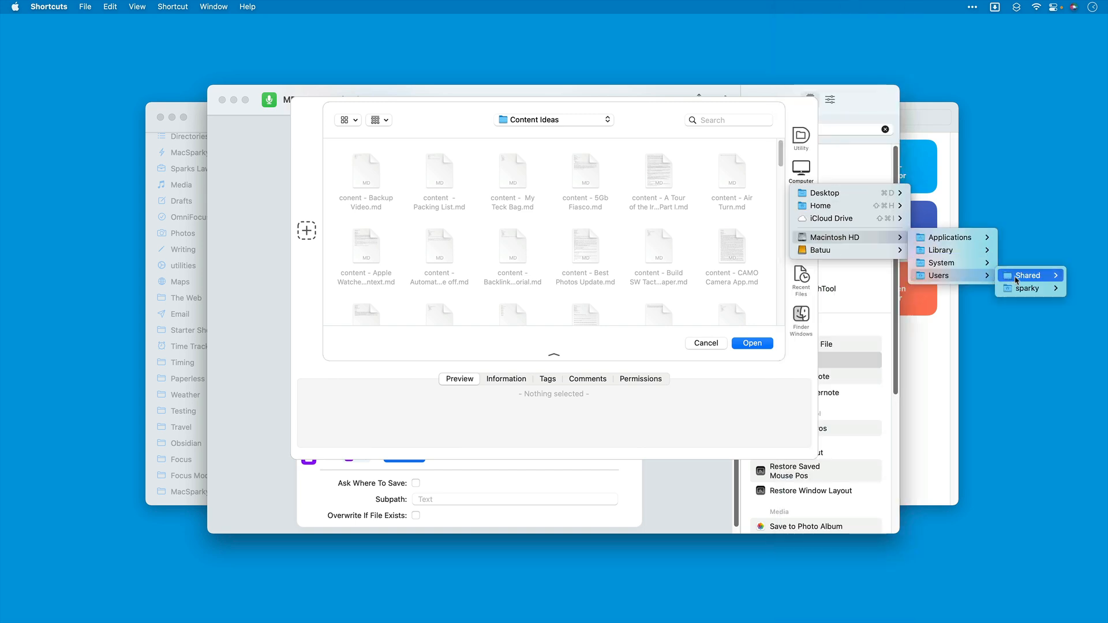
{"action": "mouse_move", "coordinate": [1025, 289]}
{"action": "mouse_move", "coordinate": [964, 403]}
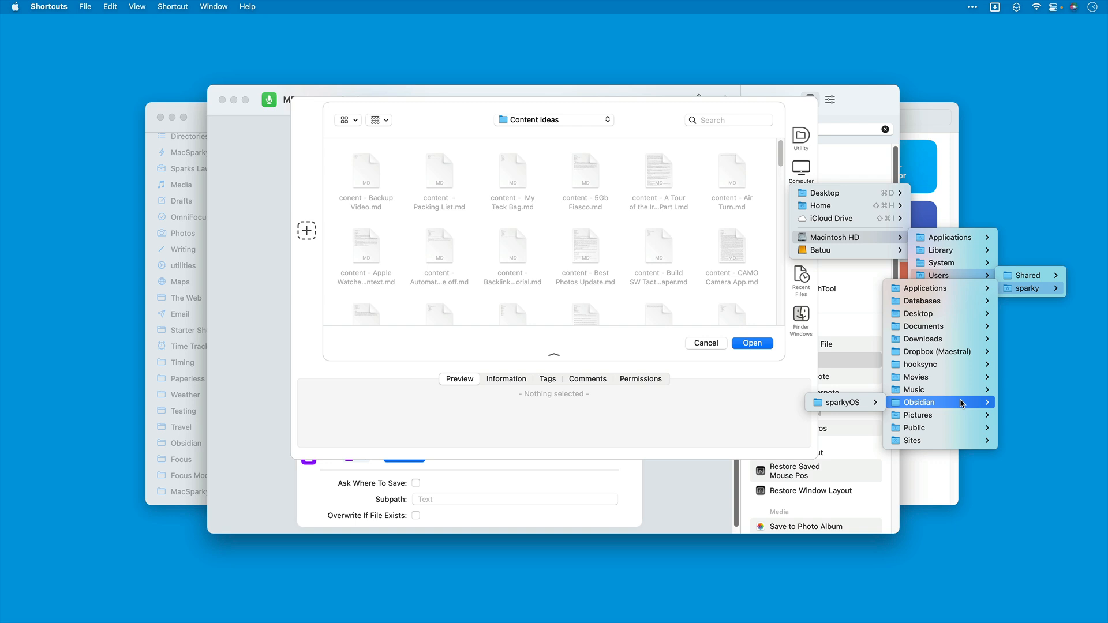
{"action": "mouse_move", "coordinate": [844, 404]}
{"action": "mouse_move", "coordinate": [750, 433]}
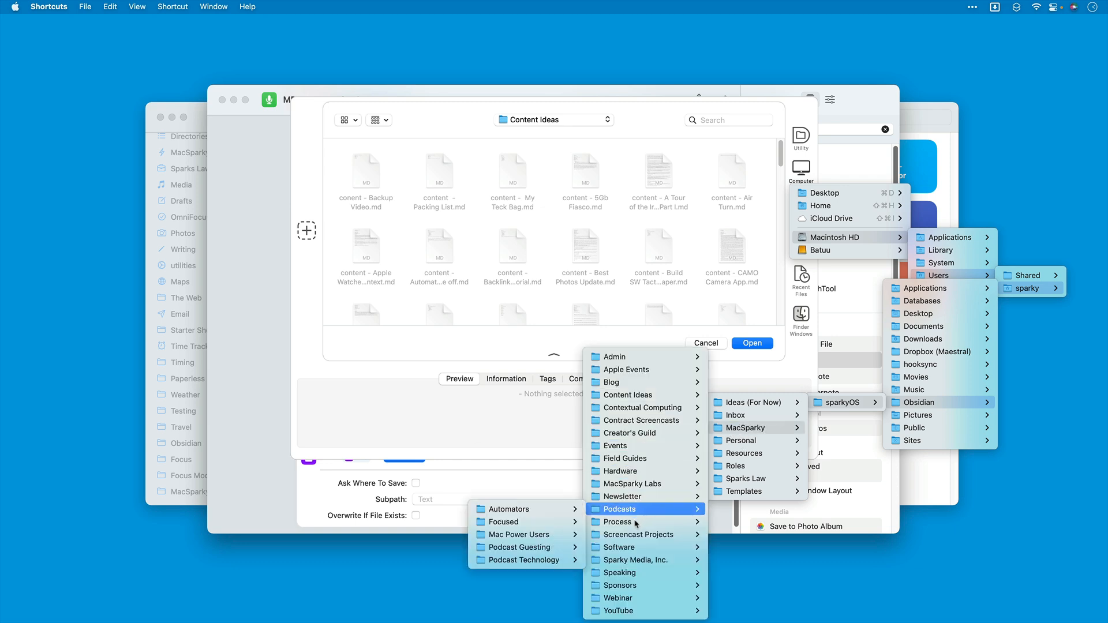
{"action": "mouse_move", "coordinate": [634, 509]}
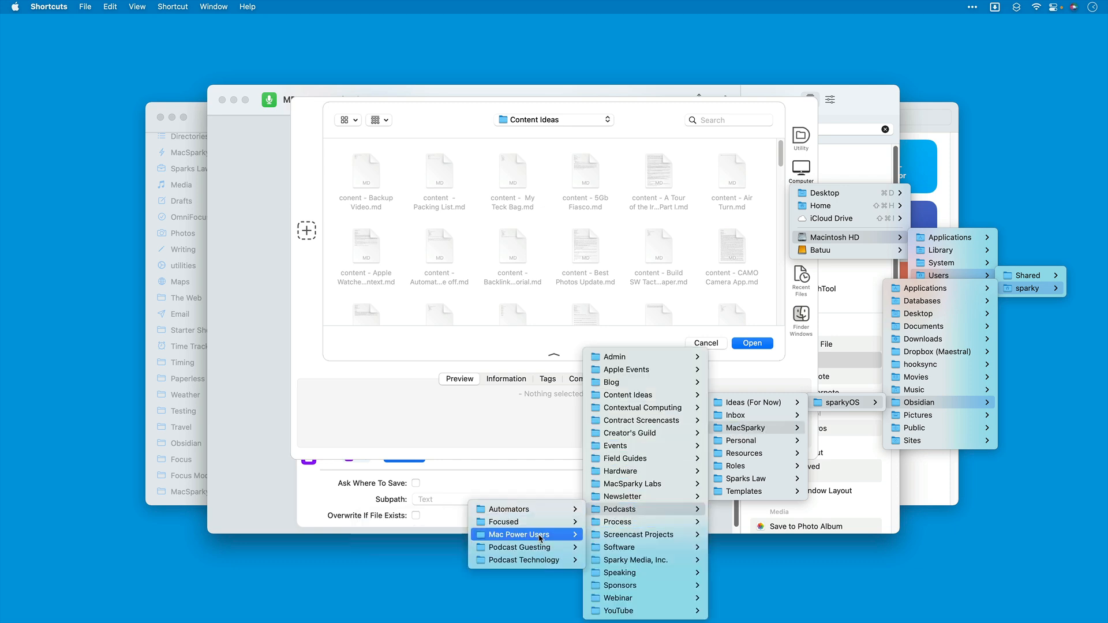
{"action": "mouse_move", "coordinate": [527, 536]}
{"action": "mouse_move", "coordinate": [448, 548]}
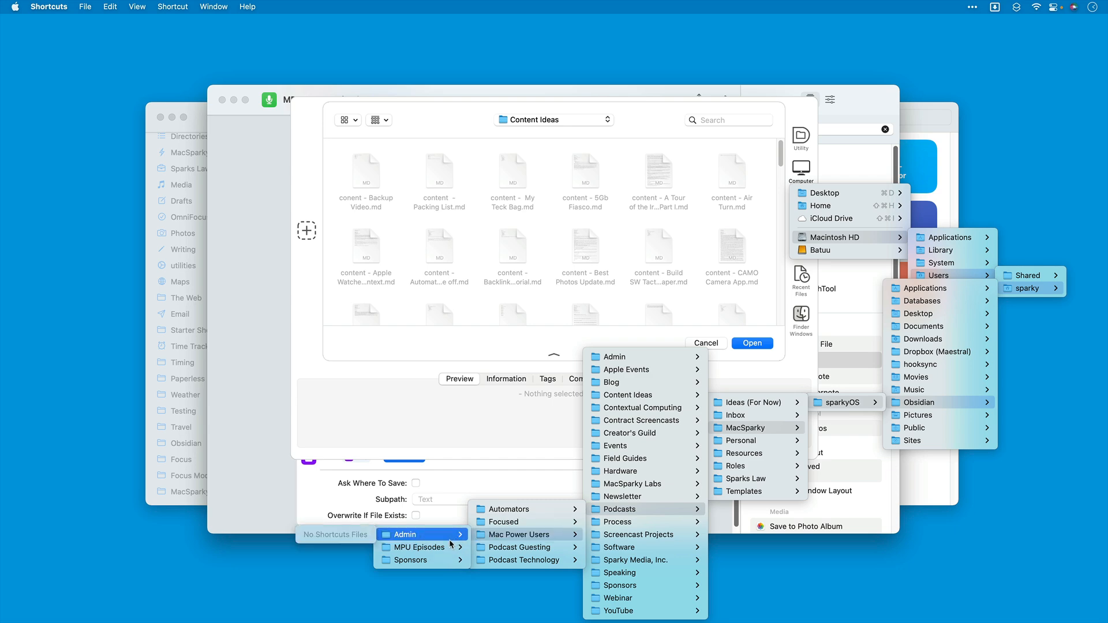
{"action": "left_click", "coordinate": [448, 547]}
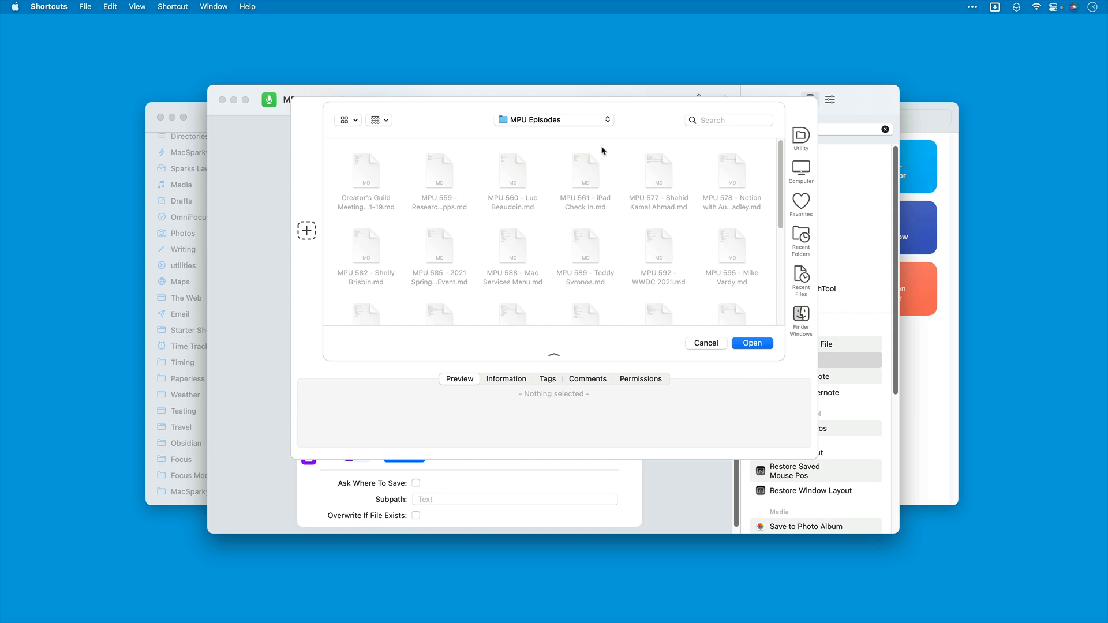
{"action": "left_click", "coordinate": [755, 343]}
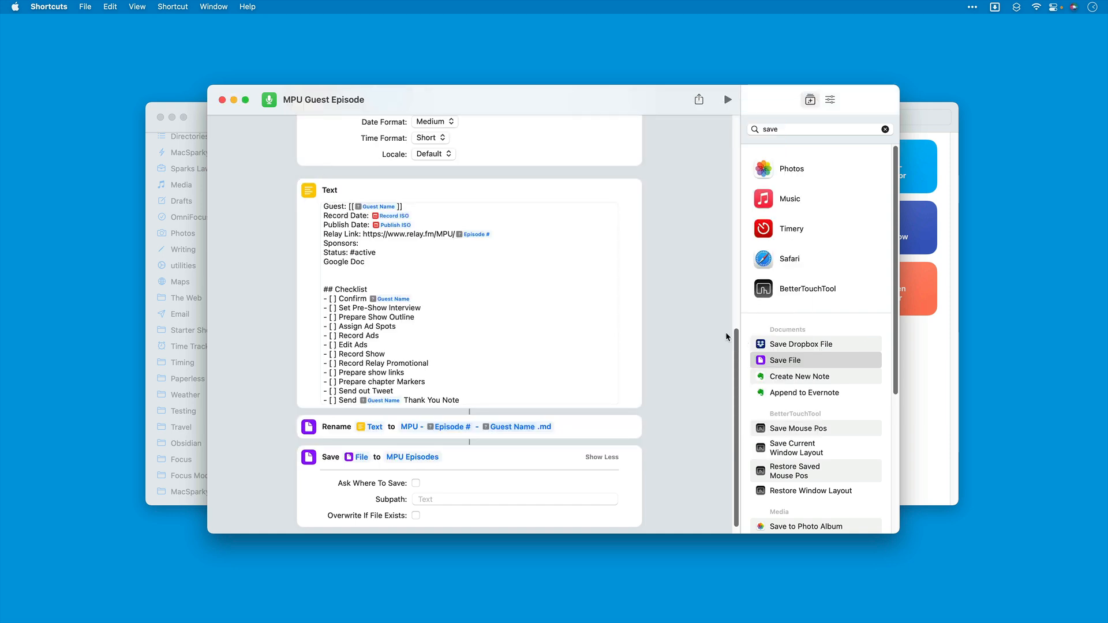
Step: Search the actions for "event", narrow them to Calendar, and add the Add New Event action below the Save action
{"action": "scroll", "coordinate": [600, 334], "scroll_direction": "down", "scroll_amount": 1}
{"action": "scroll", "coordinate": [601, 335], "scroll_direction": "down", "scroll_amount": 1}
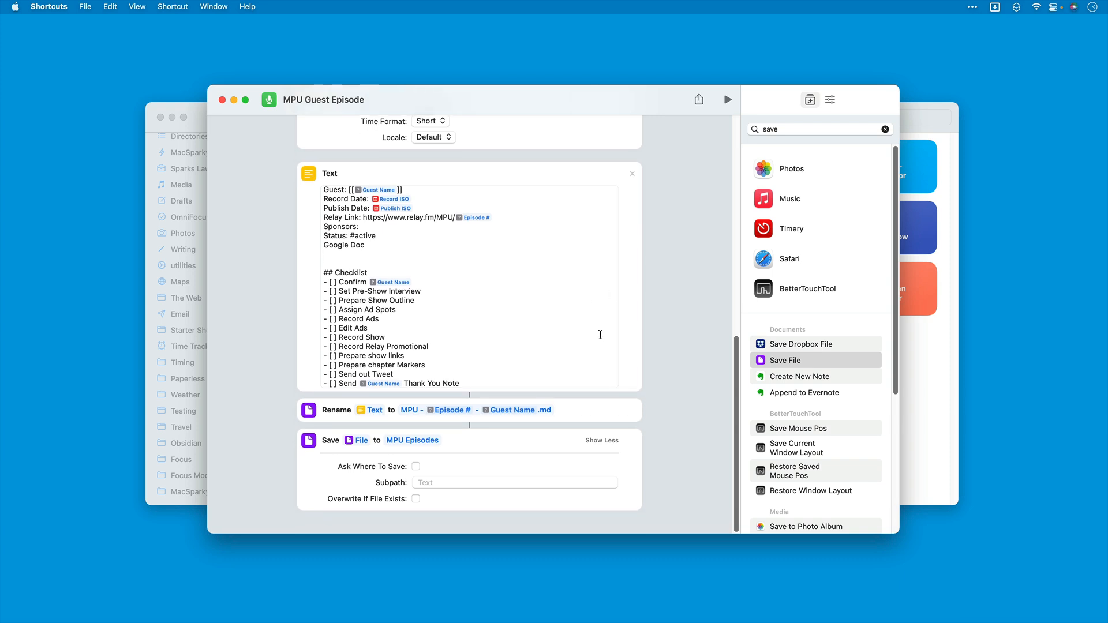
{"action": "scroll", "coordinate": [600, 335], "scroll_direction": "down", "scroll_amount": 1}
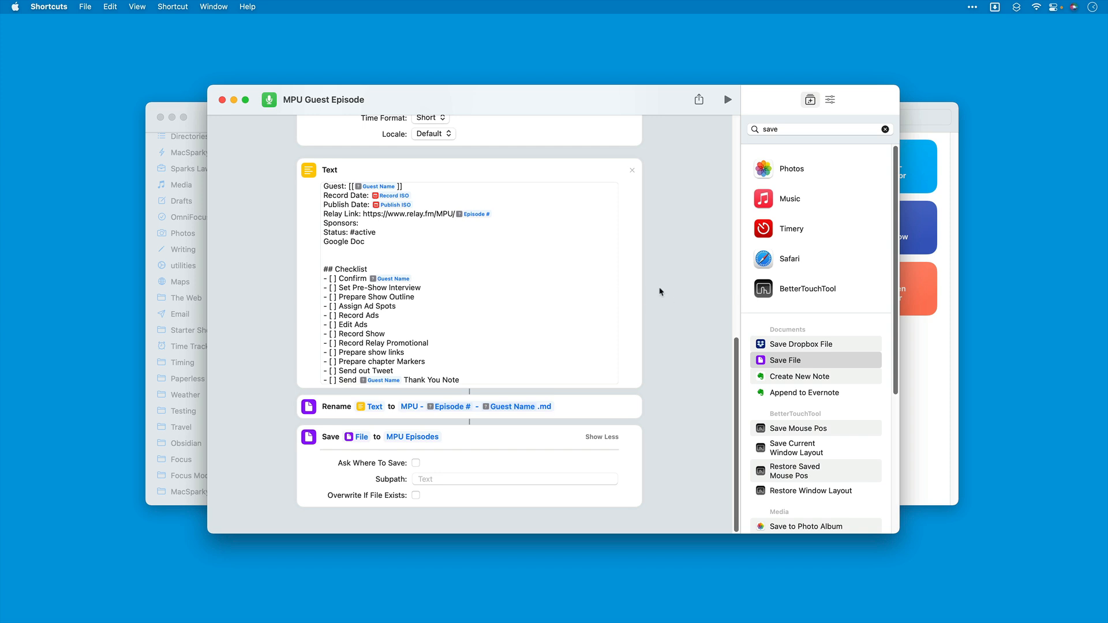
{"action": "left_click", "coordinate": [811, 130]}
{"action": "type", "text": "event"}
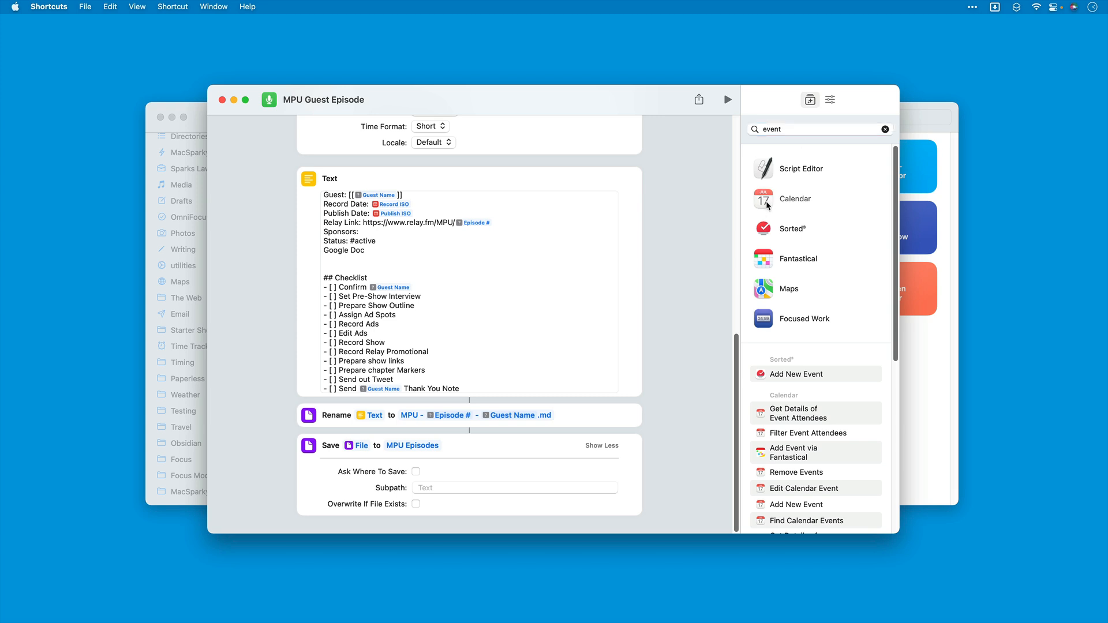
{"action": "left_click", "coordinate": [770, 203]}
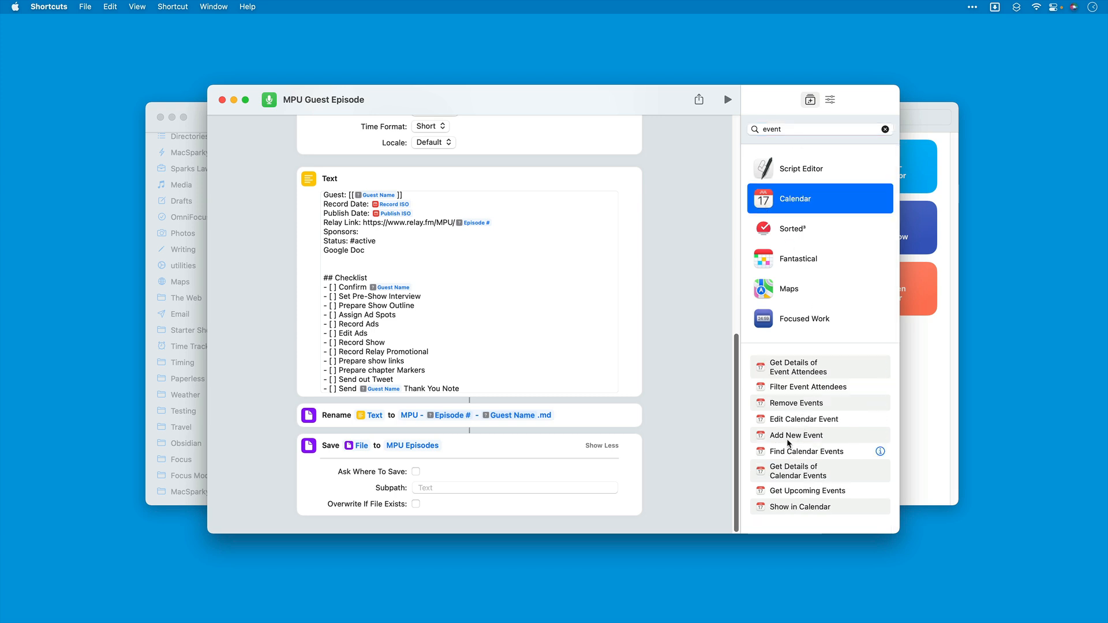
{"action": "left_click_drag", "start_coordinate": [790, 437], "coordinate": [414, 521]}
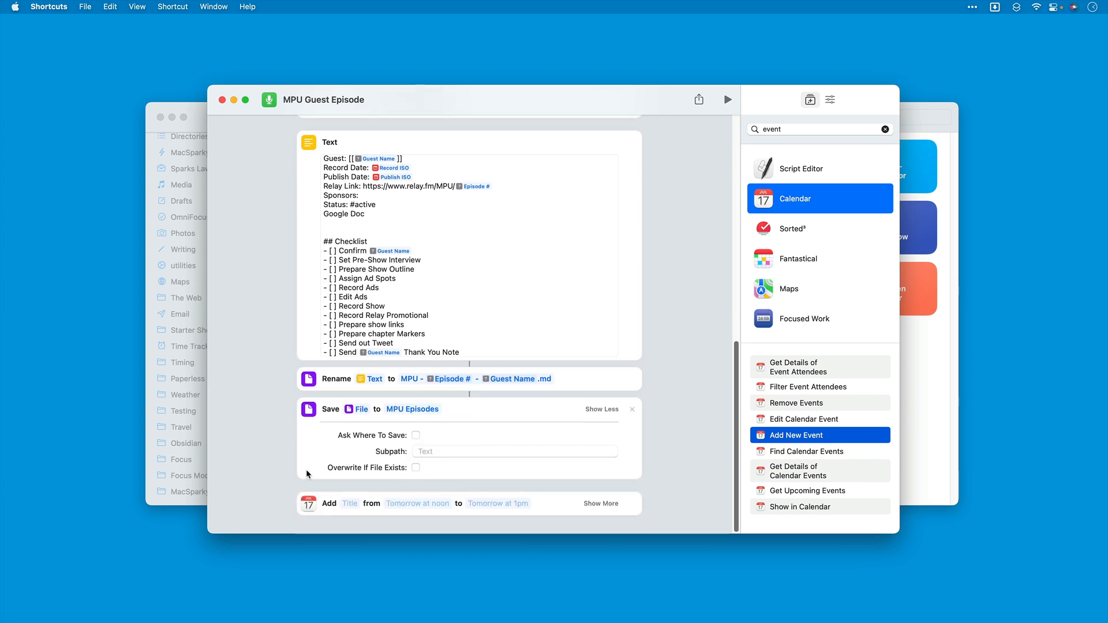
Step: Title the new event "MPU - " plus the Episode # variable, " - ", the Guest Name variable and "recording"
{"action": "left_click", "coordinate": [350, 505]}
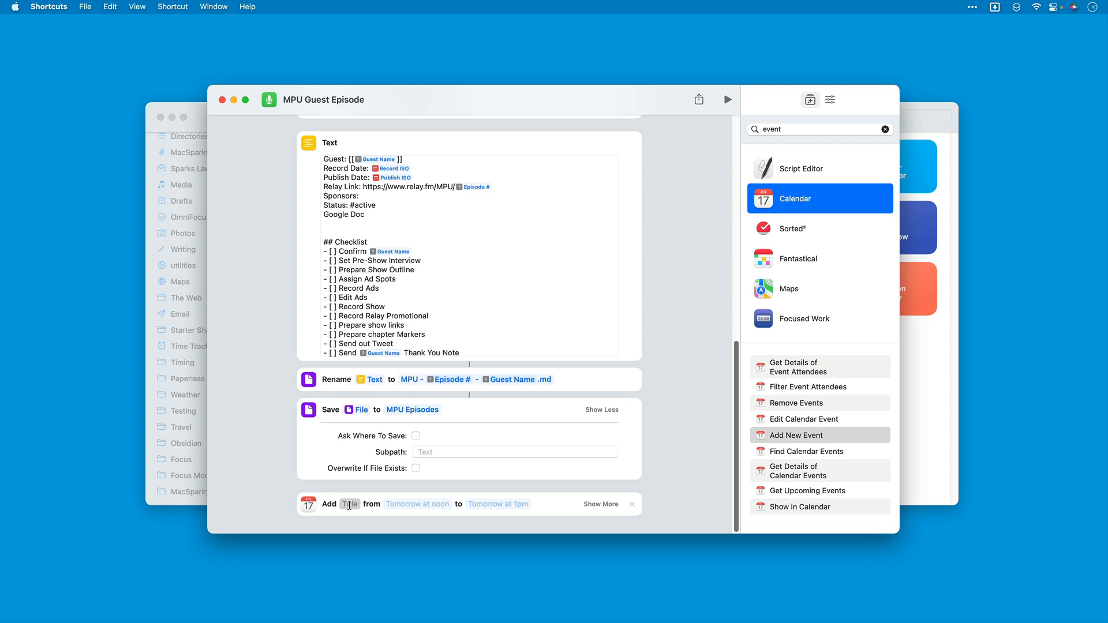
{"action": "type", "text": "MPU -"}
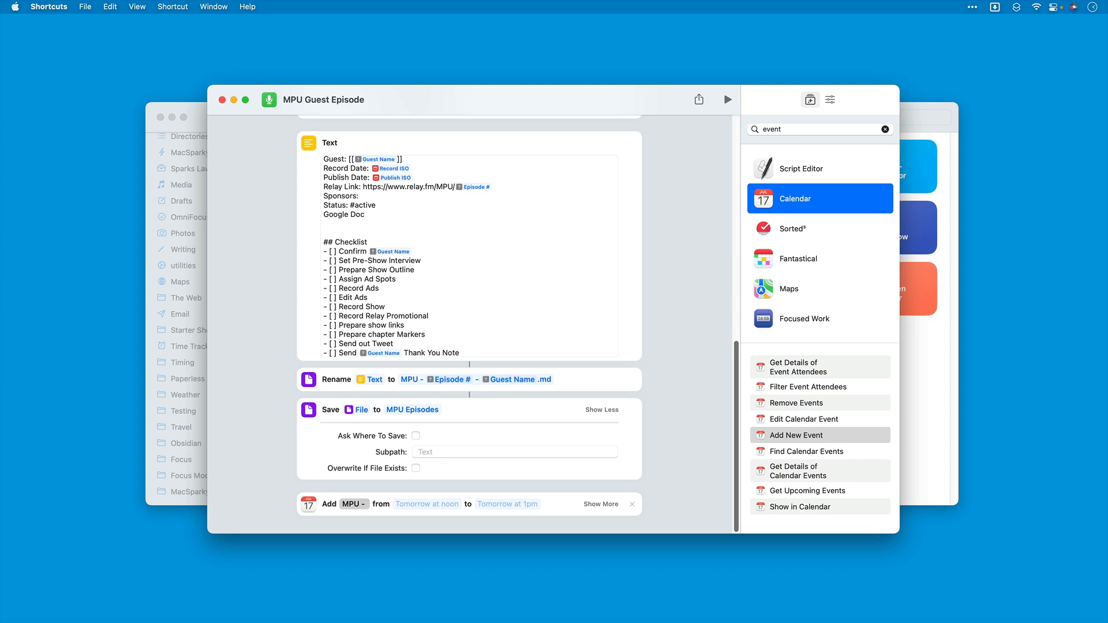
{"action": "type", "text": " epis"}
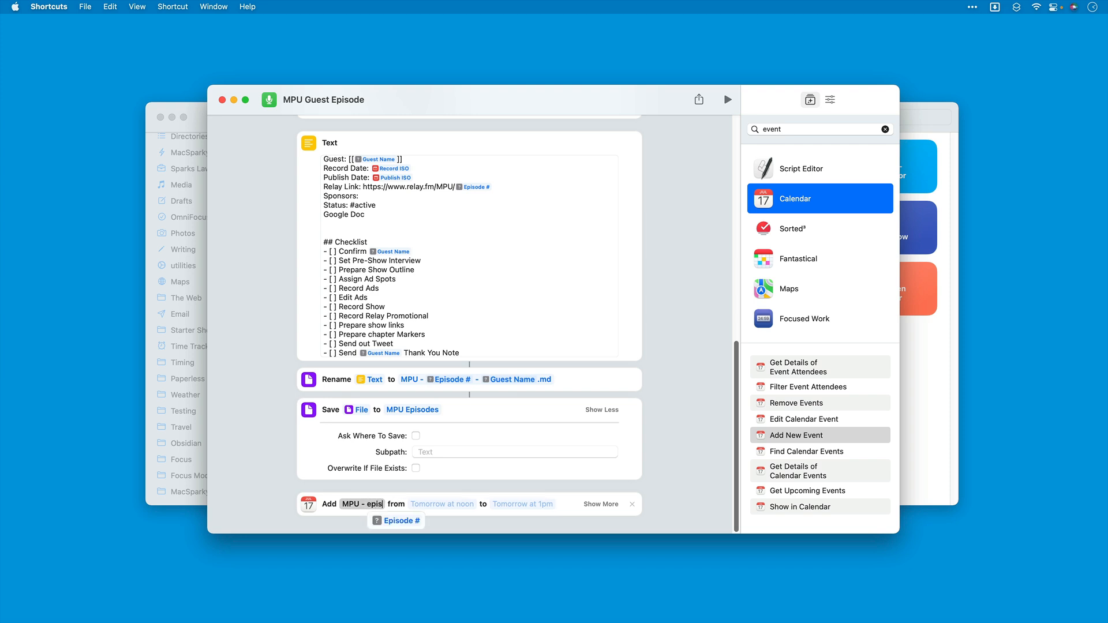
{"action": "key", "text": "Return"}
{"action": "type", "text": "-"}
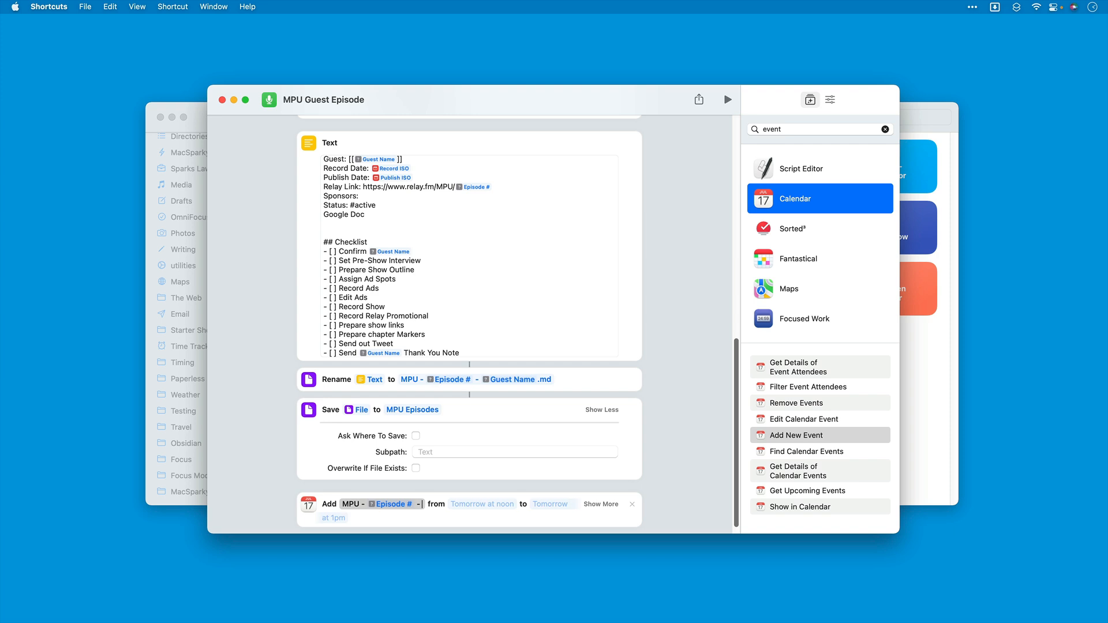
{"action": "type", "text": " guest"}
{"action": "key", "text": "Return"}
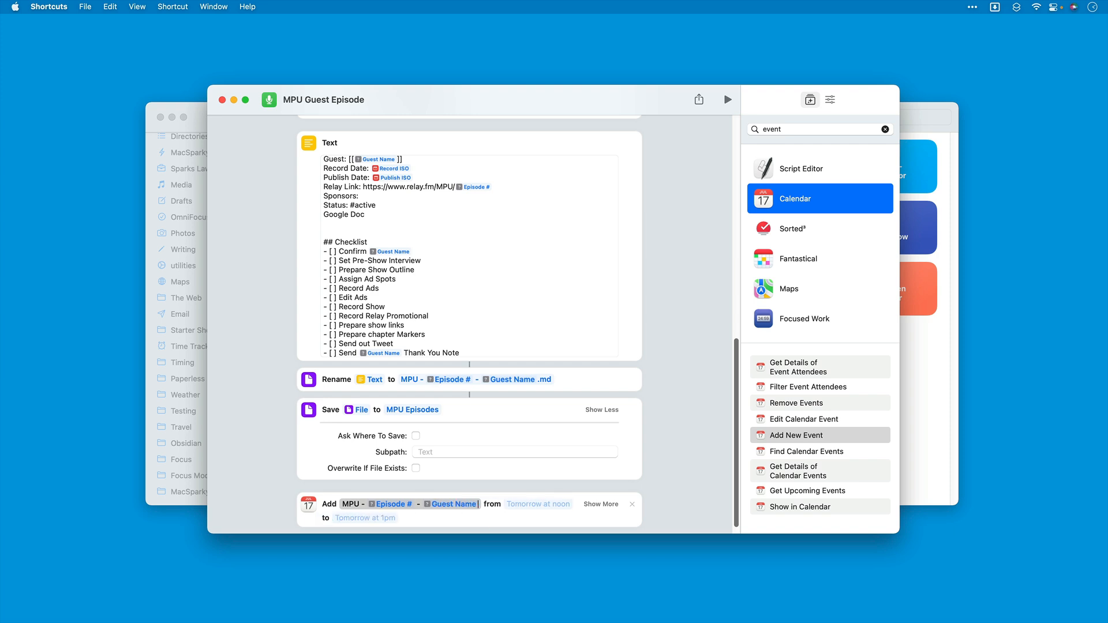
{"action": "type", "text": "Re"}
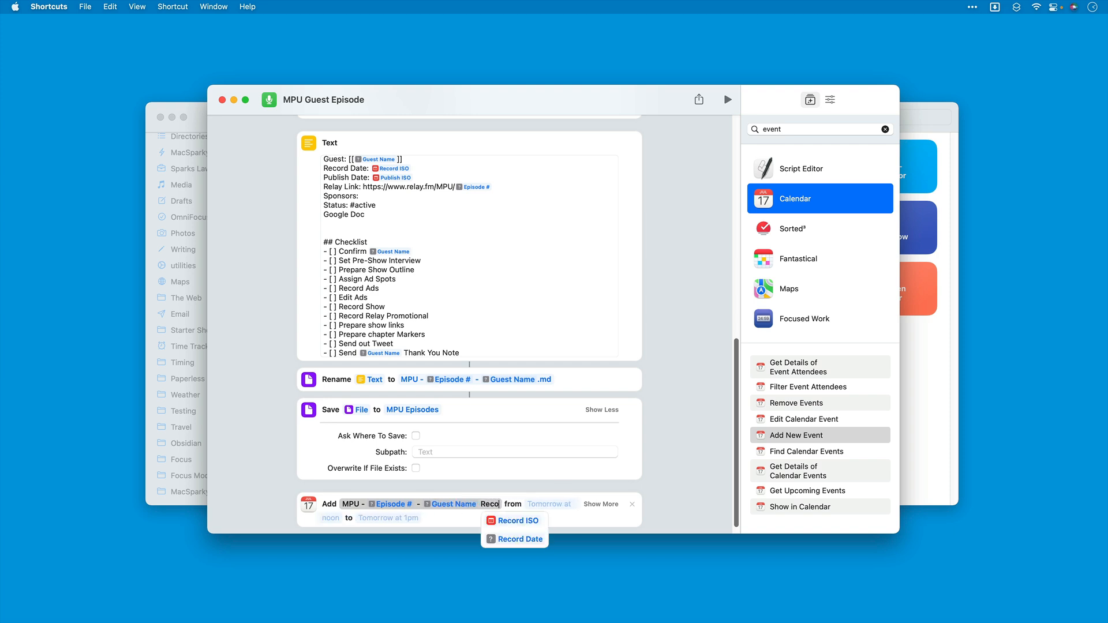
{"action": "key", "text": "BackSpace"}
{"action": "key", "text": "BackSpace"}
{"action": "type", "text": "records"}
{"action": "key", "text": "BackSpace"}
{"action": "type", "text": "ing"}
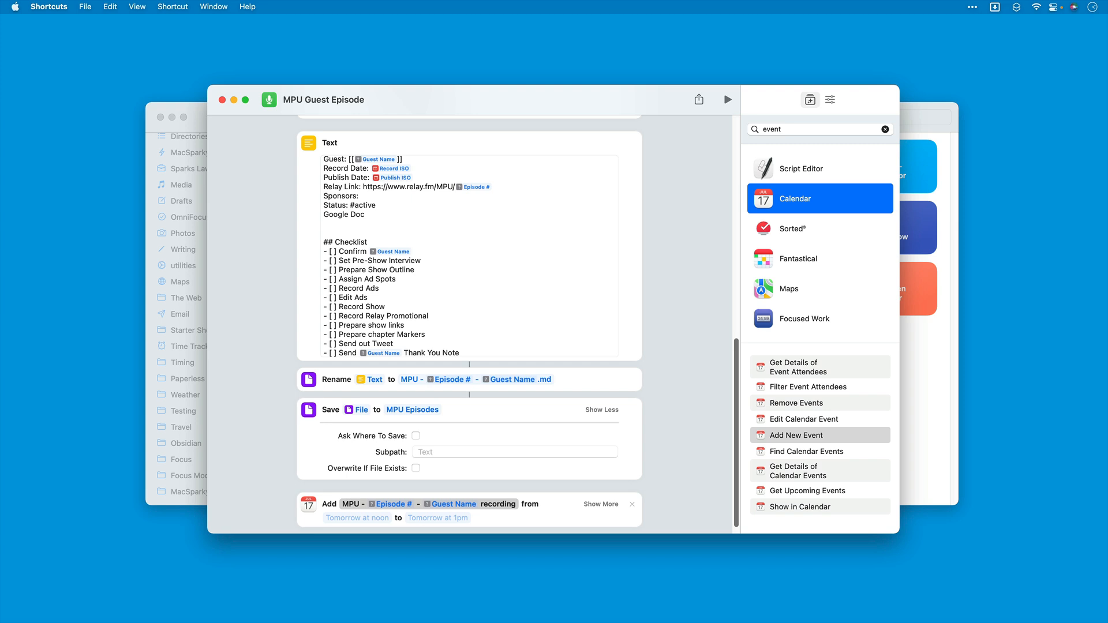
Step: Set both the start and the end of the new event to the Record Date variable
{"action": "scroll", "coordinate": [346, 505], "scroll_direction": "down", "scroll_amount": 1}
{"action": "left_click", "coordinate": [349, 507]}
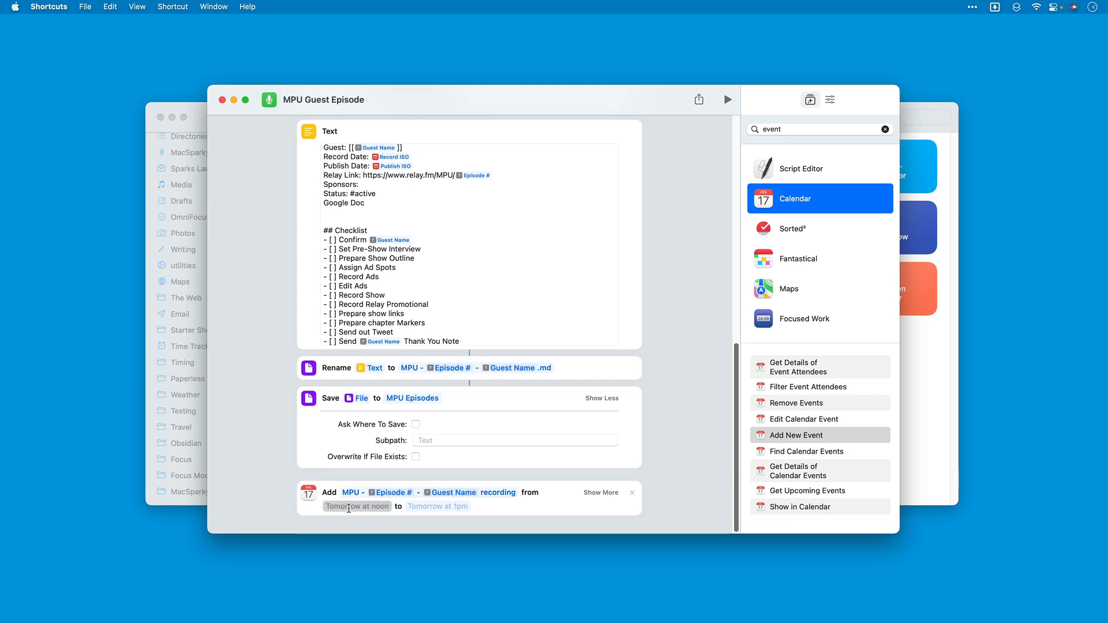
{"action": "type", "text": "rec"}
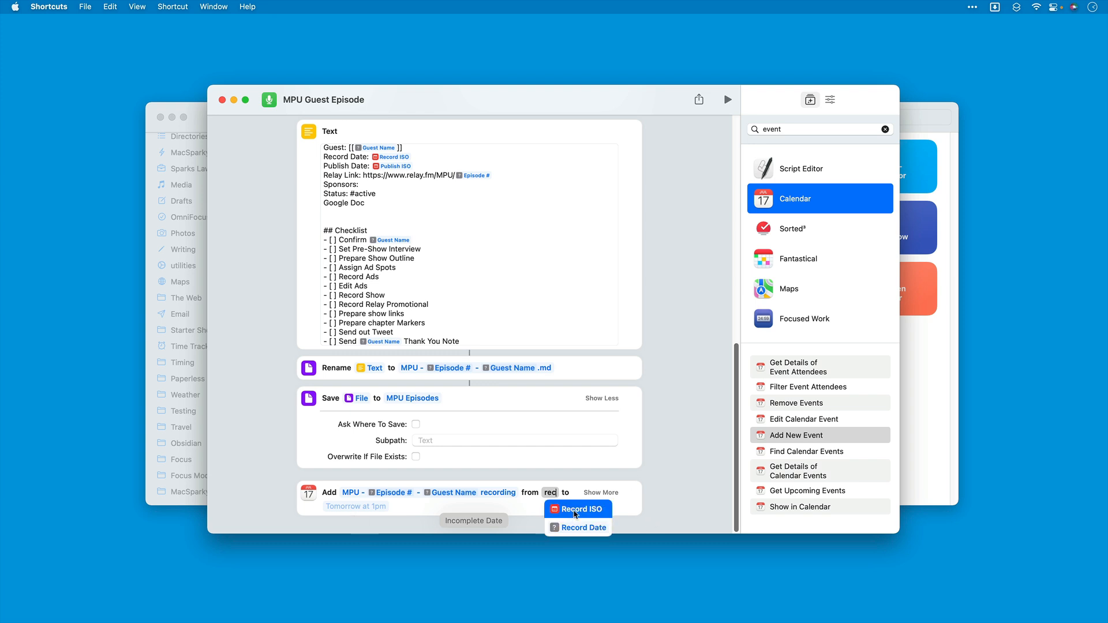
{"action": "left_click", "coordinate": [575, 528]}
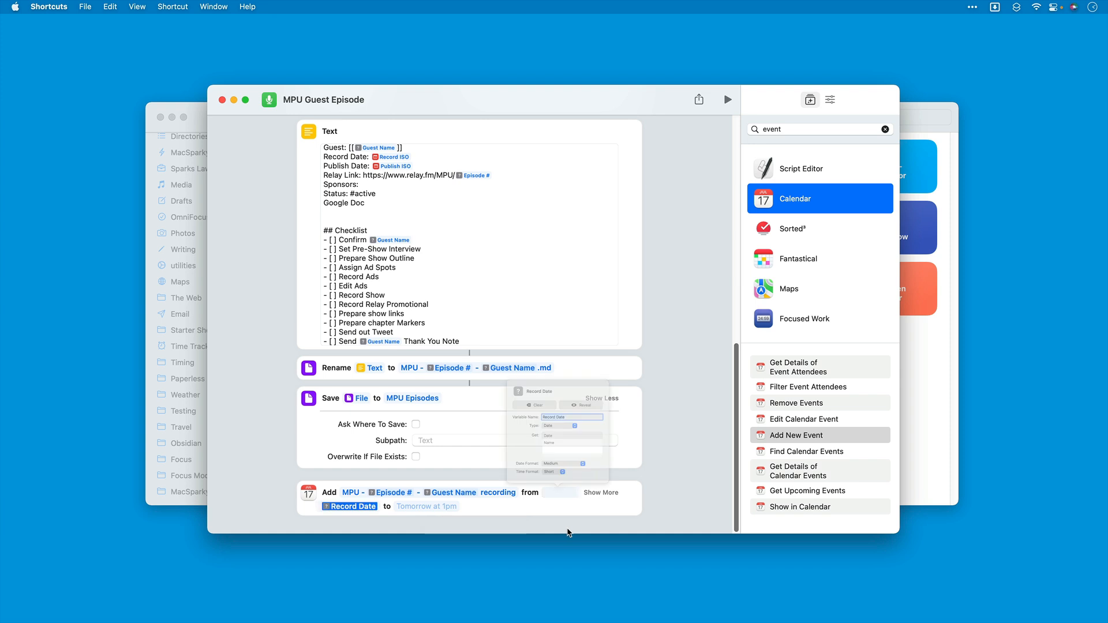
{"action": "left_click", "coordinate": [713, 448]}
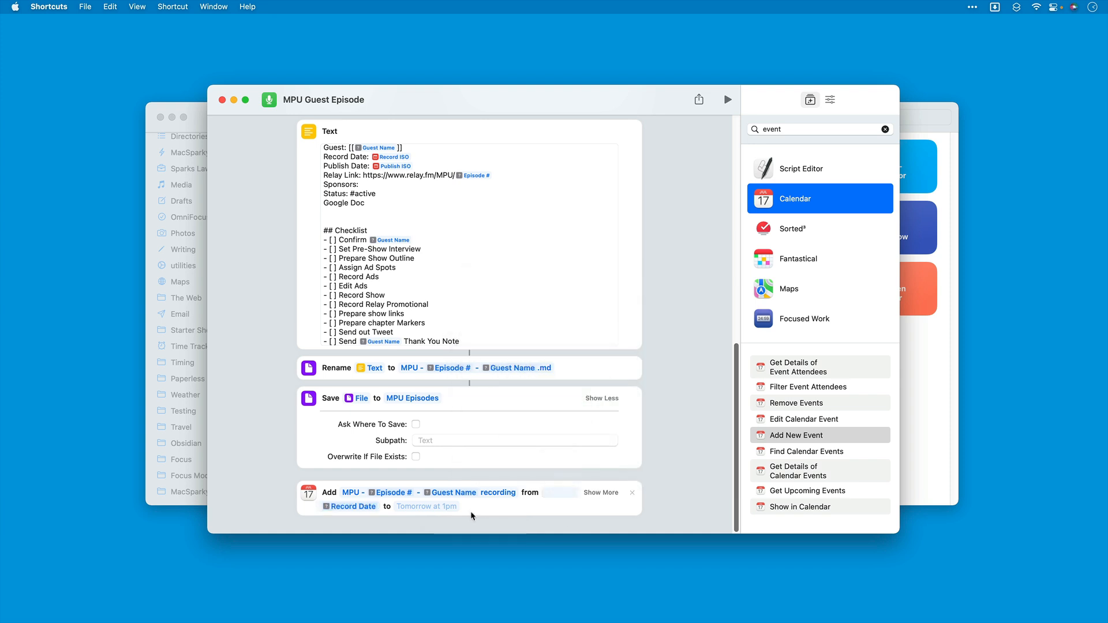
{"action": "left_click", "coordinate": [422, 507]}
{"action": "type", "text": "rec"}
{"action": "key", "text": "Down"}
{"action": "key", "text": "Return"}
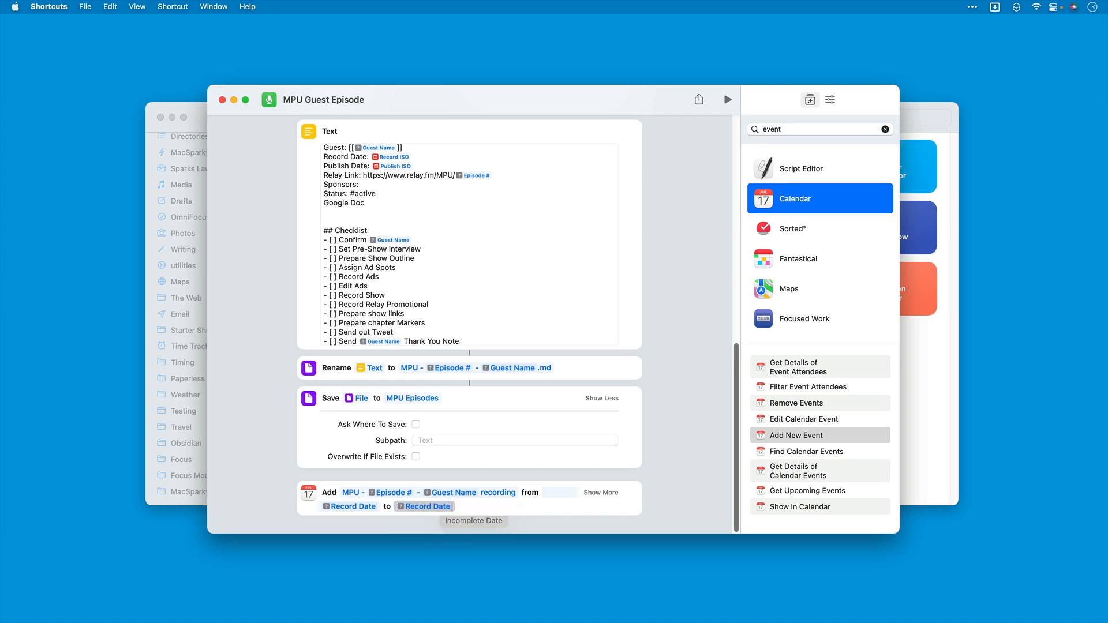
Step: Expand the Add New Event action's options and set its calendar to Podcast Planning
{"action": "left_click", "coordinate": [610, 494]}
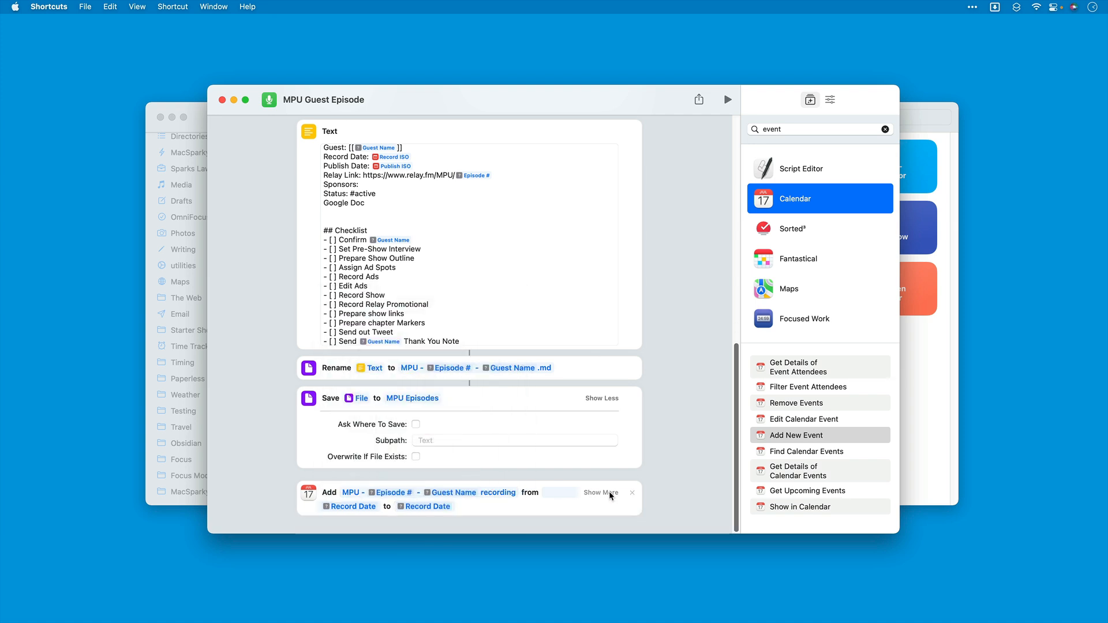
{"action": "scroll", "coordinate": [609, 492], "scroll_direction": "down", "scroll_amount": 5}
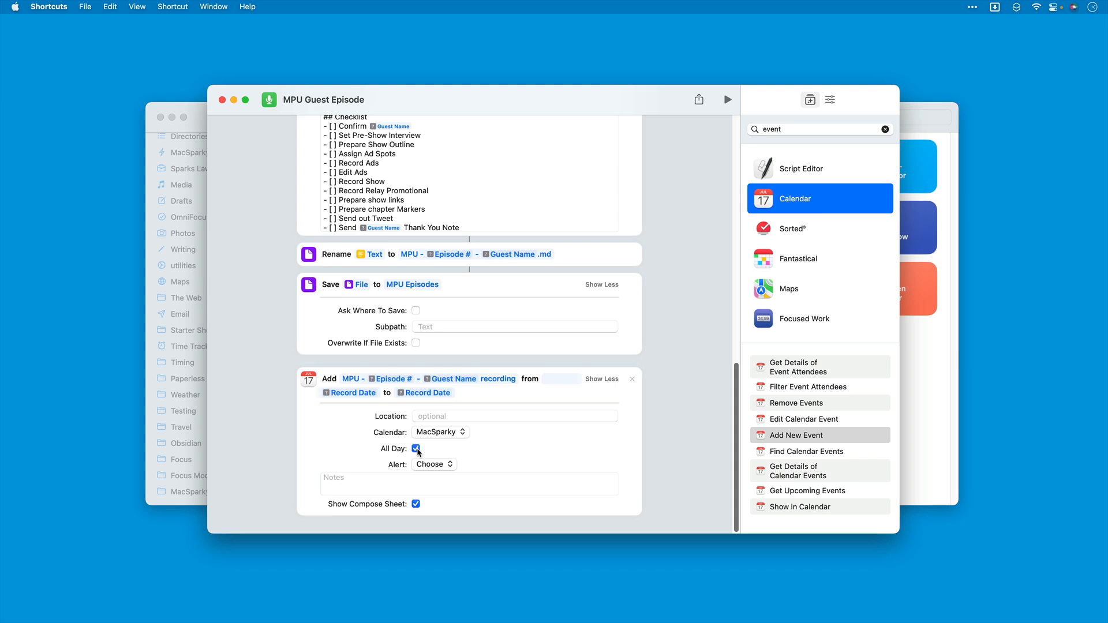
{"action": "left_click", "coordinate": [439, 432]}
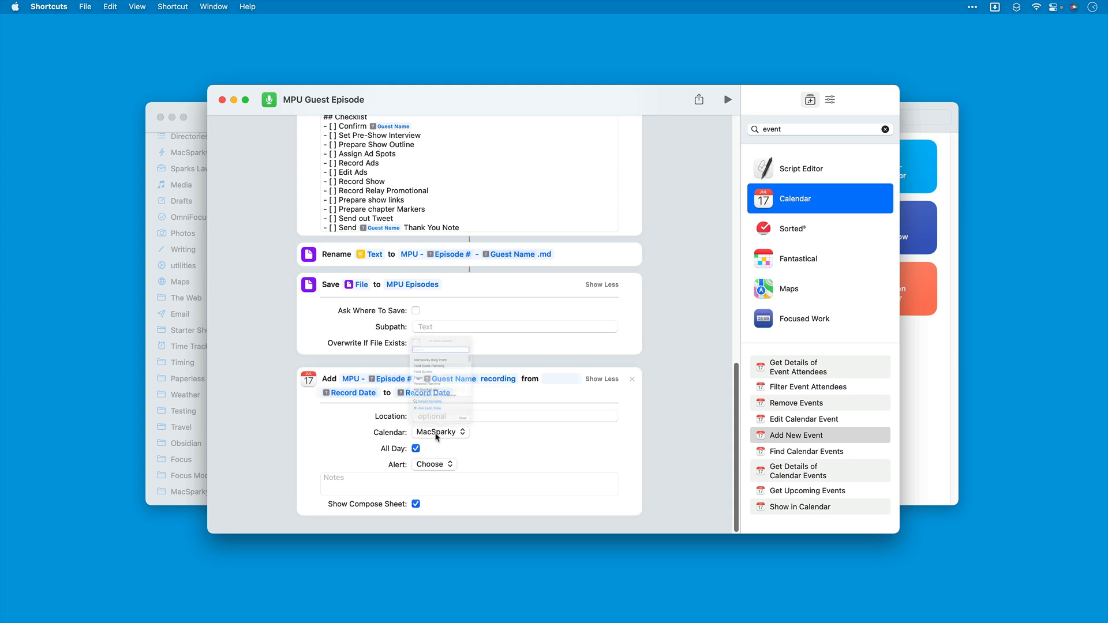
{"action": "scroll", "coordinate": [437, 342], "scroll_direction": "down", "scroll_amount": 5}
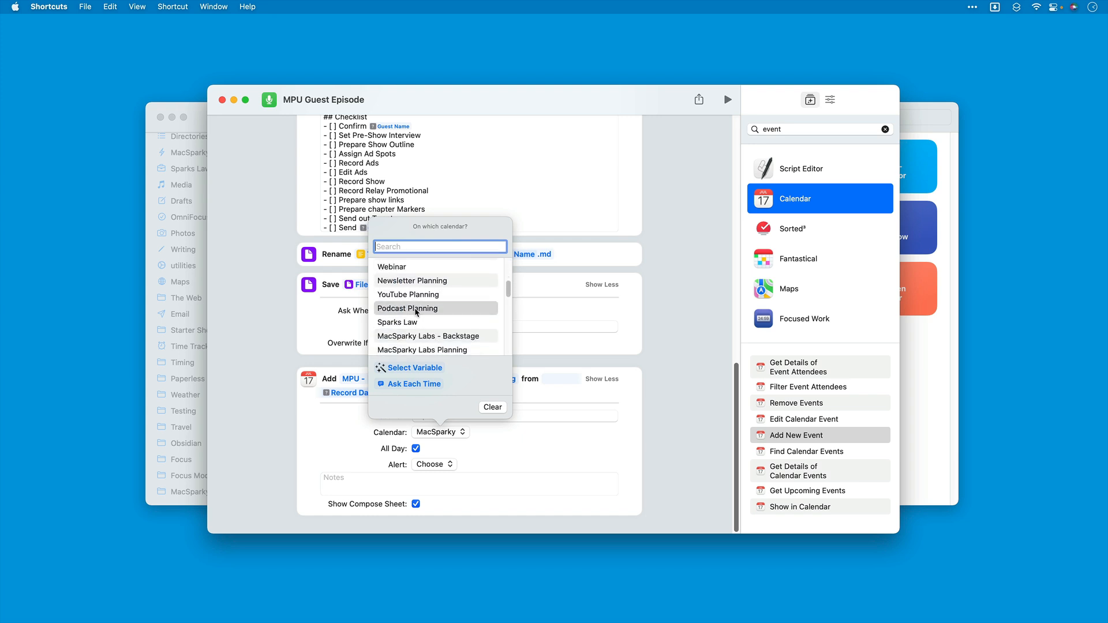
{"action": "left_click", "coordinate": [417, 308]}
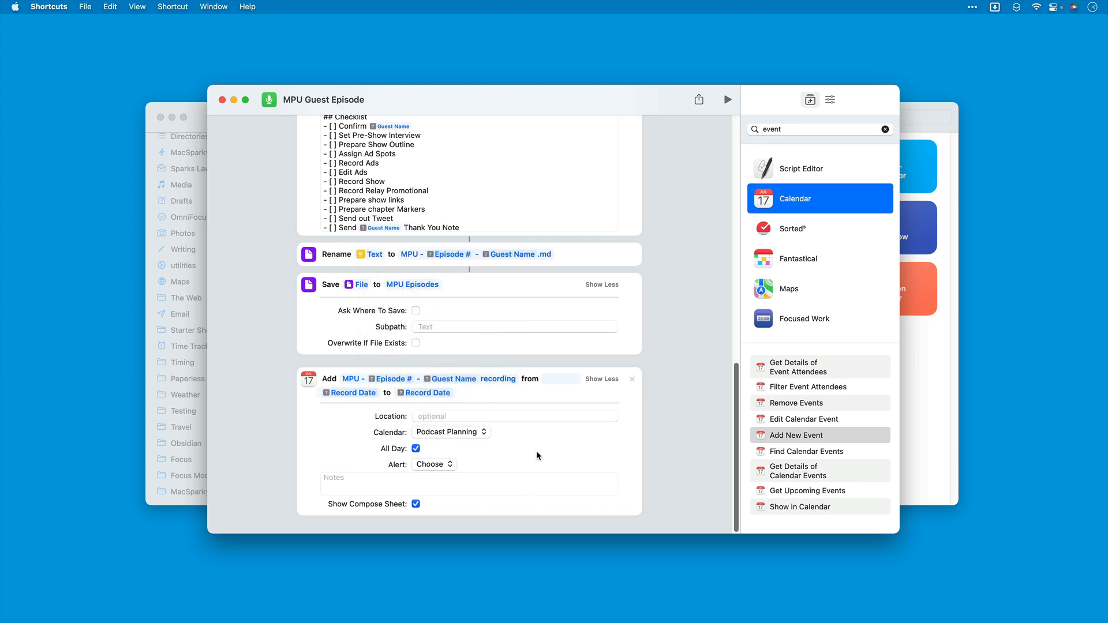
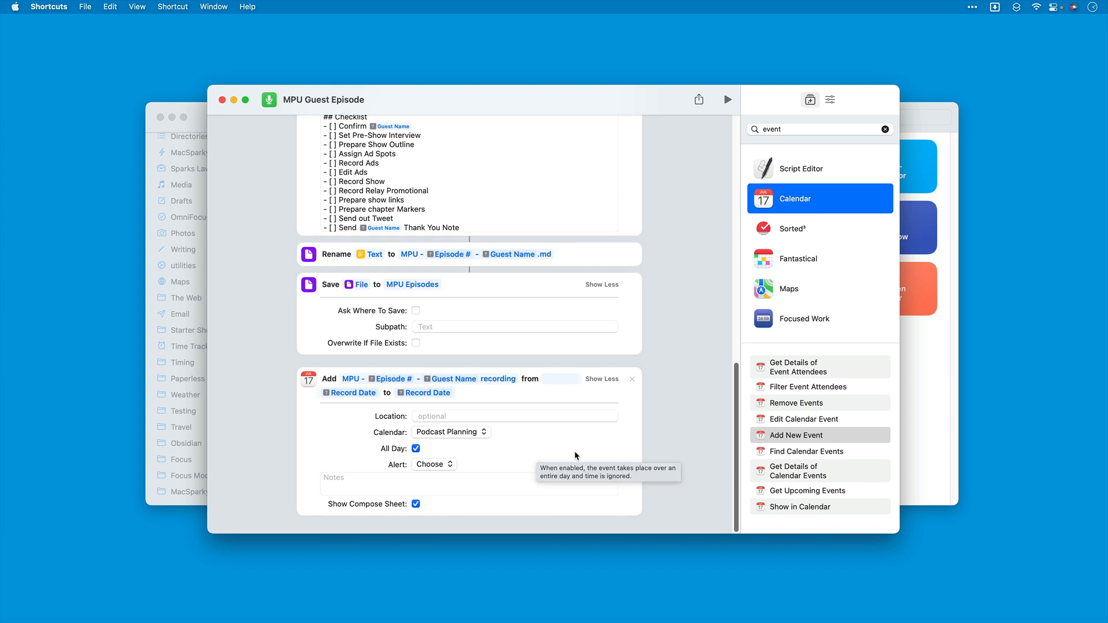
Step: Search the actions for "text", add a Text action and place it below the Add New Event action
{"action": "scroll", "coordinate": [634, 444], "scroll_direction": "up", "scroll_amount": 1}
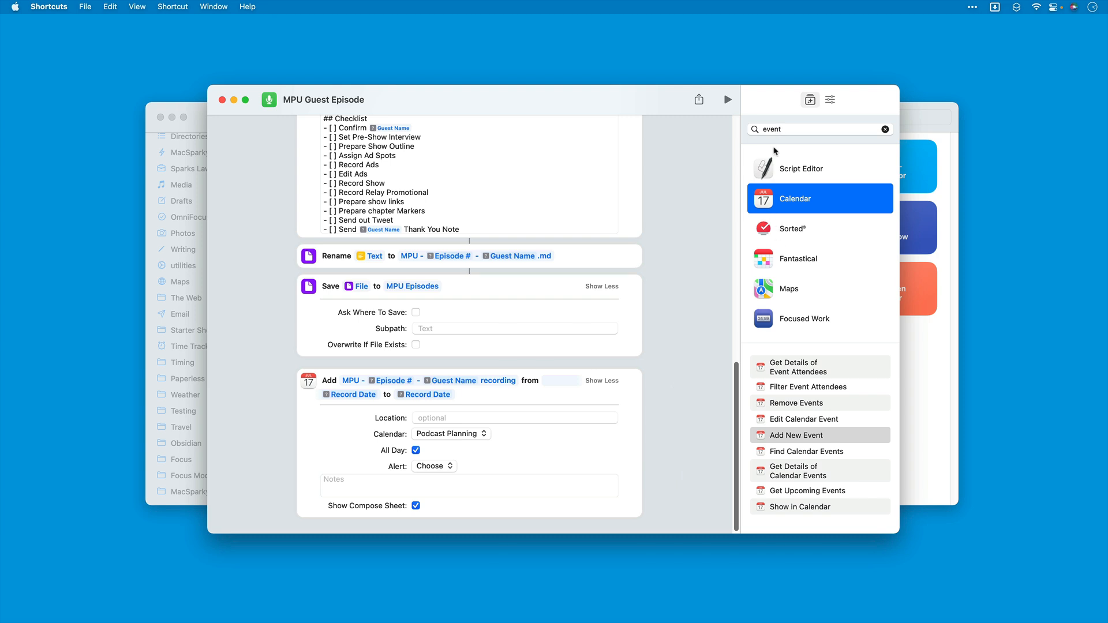
{"action": "left_click", "coordinate": [794, 128]}
{"action": "key", "text": "super+a"}
{"action": "type", "text": "tex"}
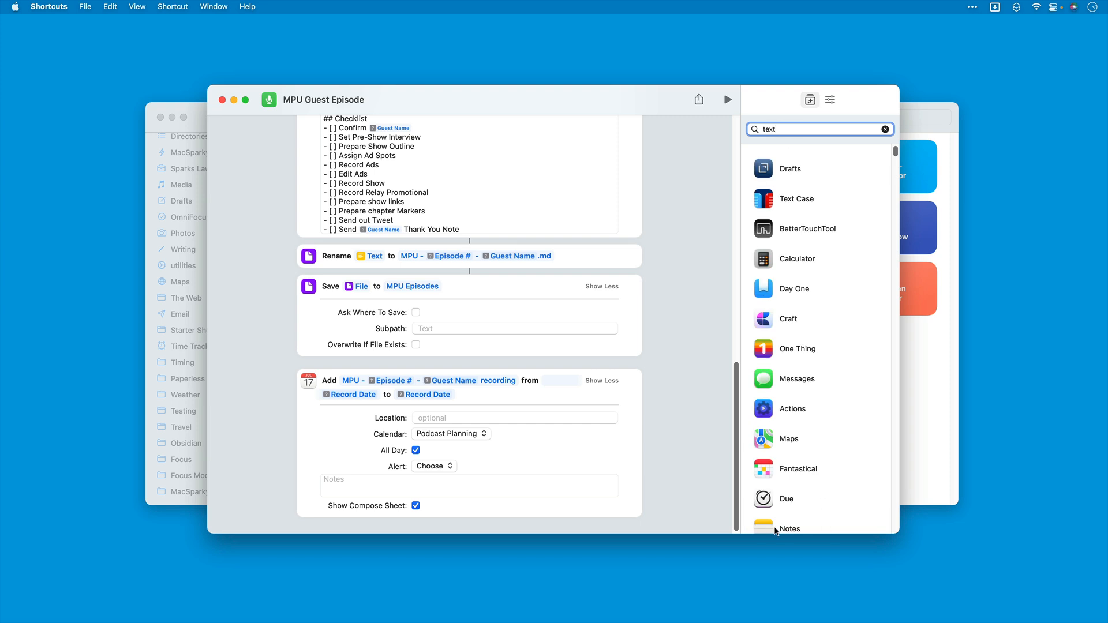
{"action": "scroll", "coordinate": [807, 376], "scroll_direction": "down", "scroll_amount": 5}
{"action": "scroll", "coordinate": [807, 378], "scroll_direction": "down", "scroll_amount": 5}
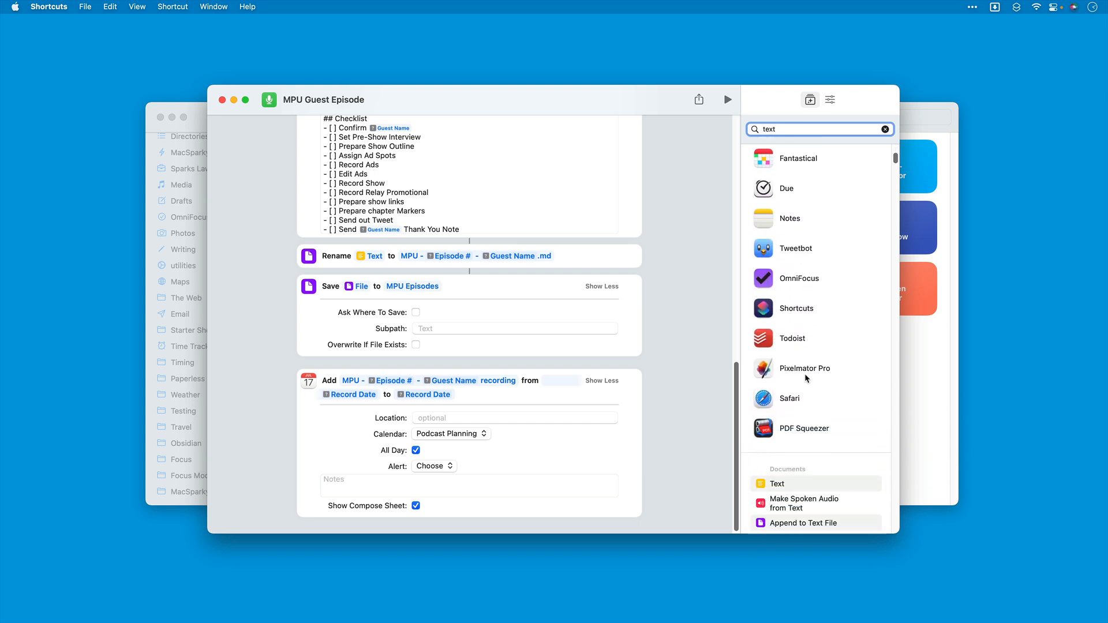
{"action": "left_click", "coordinate": [778, 413]}
{"action": "left_click_drag", "start_coordinate": [777, 414], "coordinate": [439, 396]}
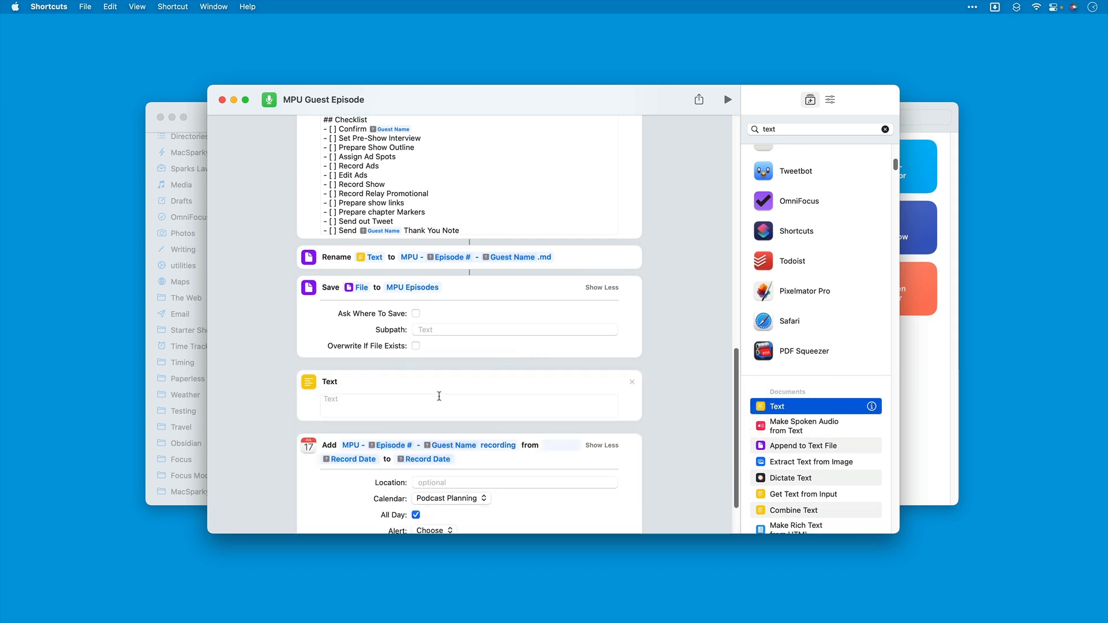
{"action": "scroll", "coordinate": [438, 394], "scroll_direction": "down", "scroll_amount": 3}
{"action": "left_click_drag", "start_coordinate": [380, 313], "coordinate": [379, 476]}
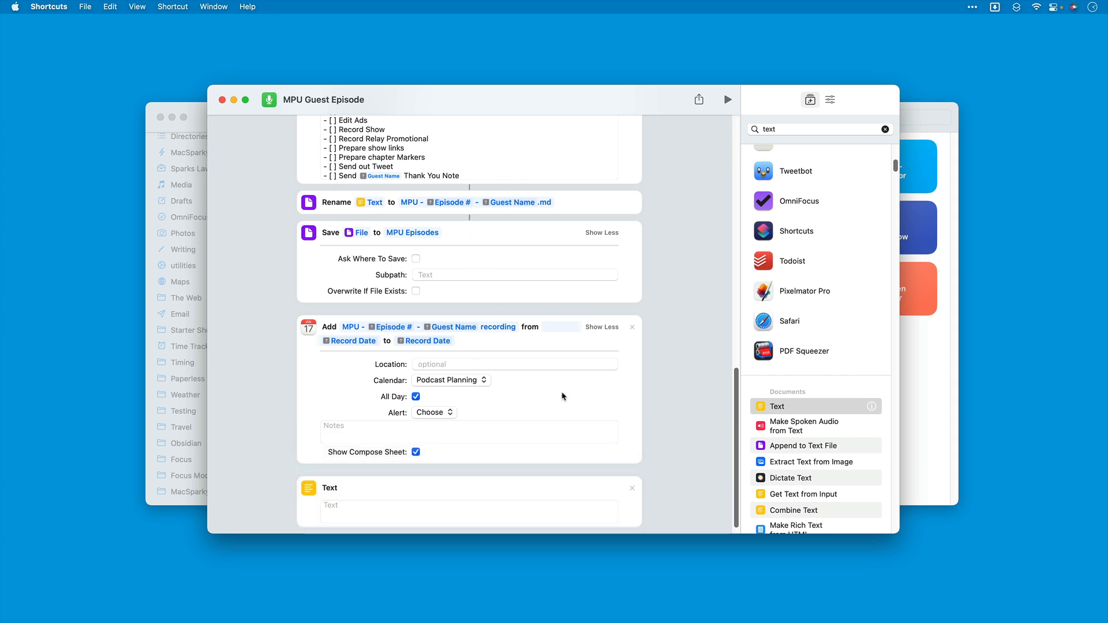
{"action": "scroll", "coordinate": [601, 399], "scroll_direction": "down", "scroll_amount": 2}
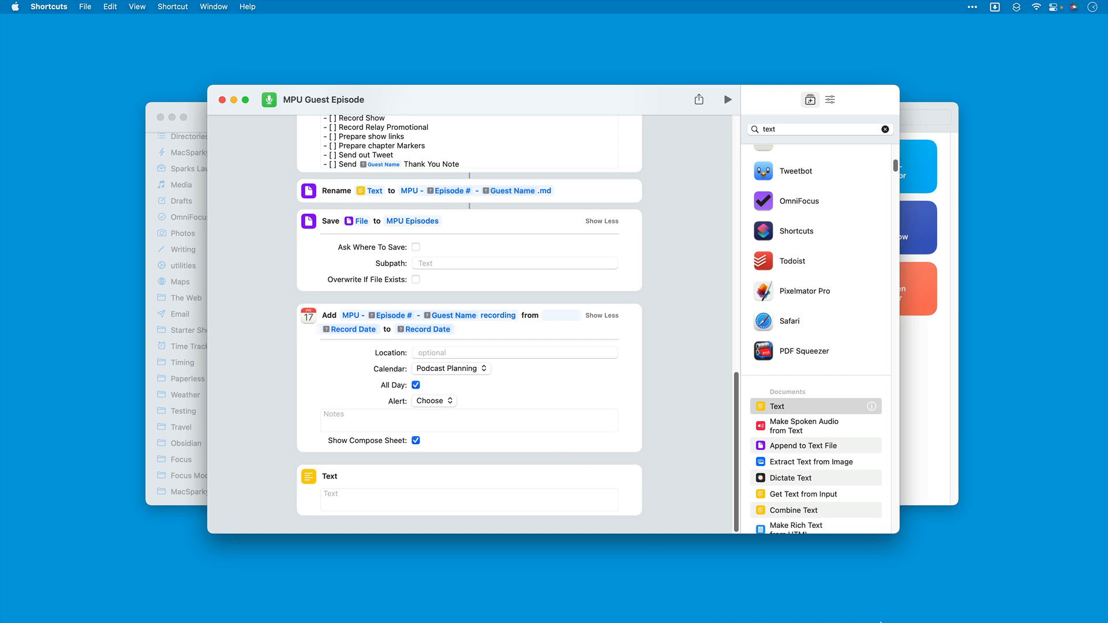
Step: Switch to Obsidian and open the Mac Power Users Podcast note in the Podcasts > Mac Power Users folder
{"action": "left_click", "coordinate": [990, 596]}
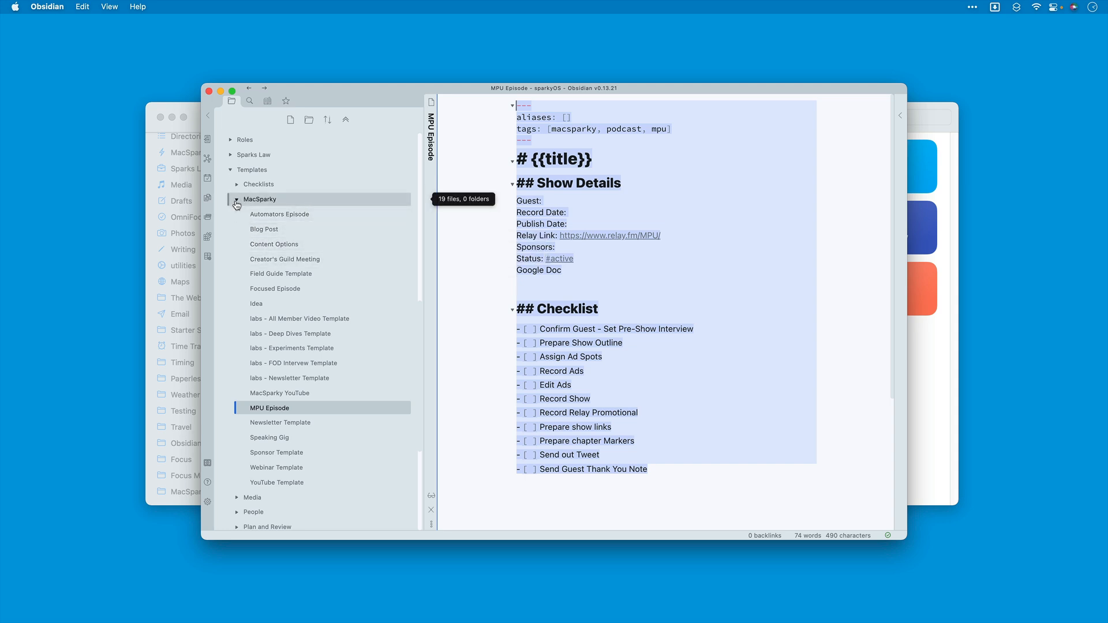
{"action": "left_click", "coordinate": [237, 202]}
{"action": "left_click", "coordinate": [237, 248]}
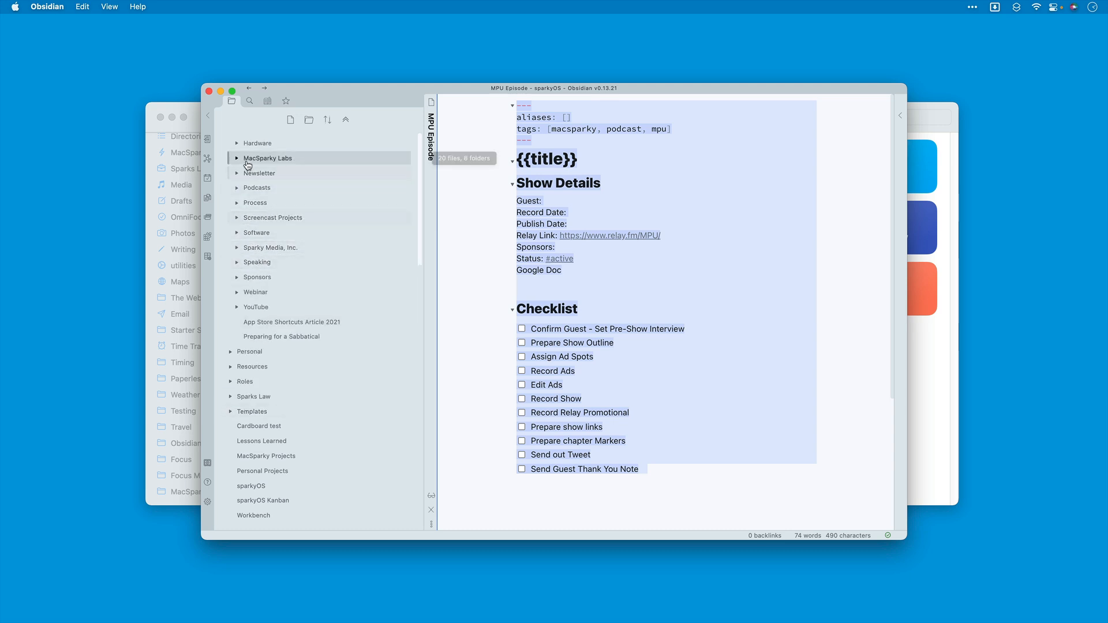
{"action": "scroll", "coordinate": [234, 196], "scroll_direction": "up", "scroll_amount": 1}
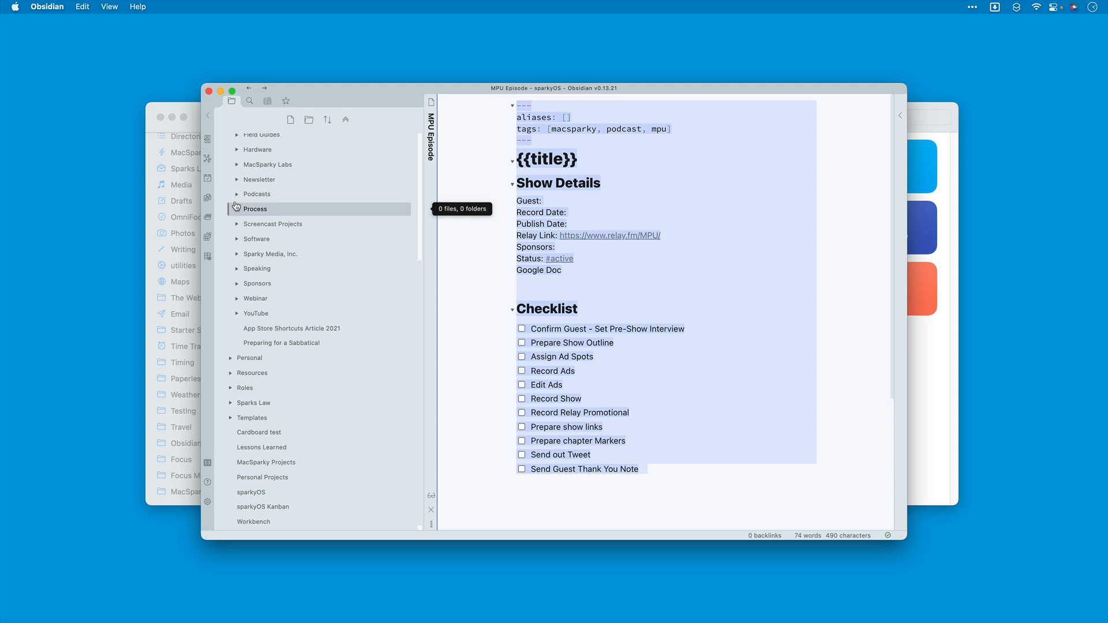
{"action": "left_click", "coordinate": [237, 195]}
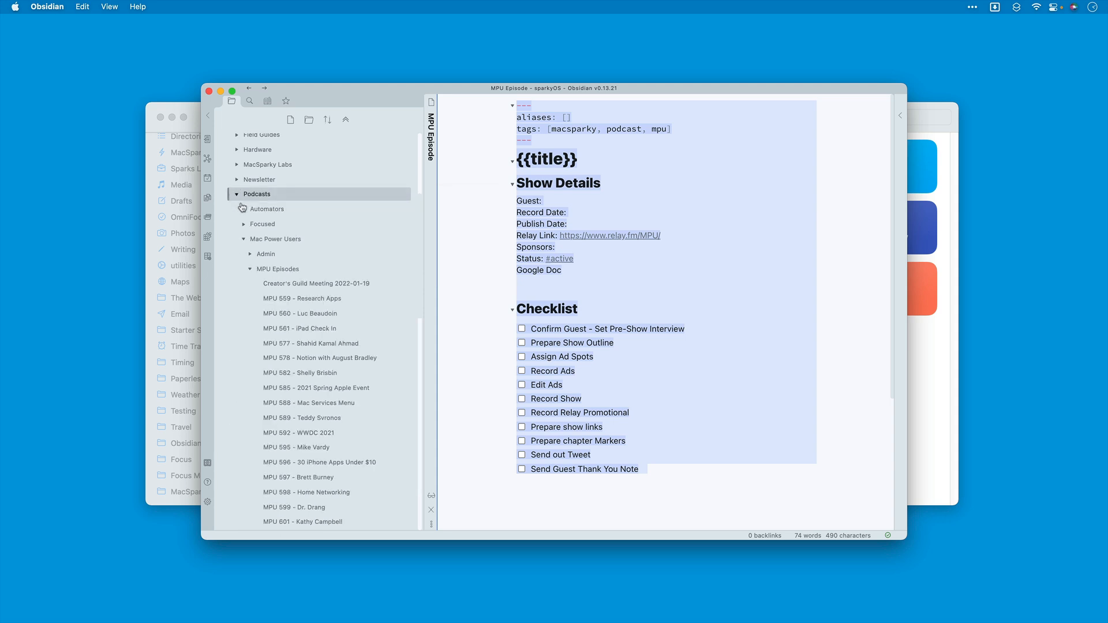
{"action": "left_click", "coordinate": [251, 269]}
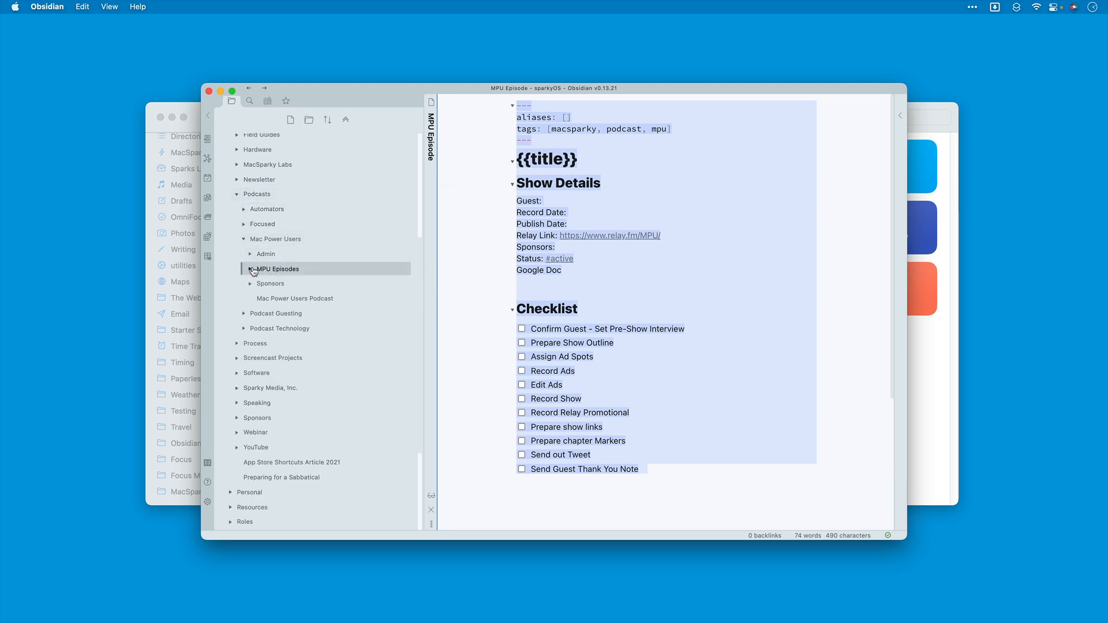
{"action": "left_click", "coordinate": [293, 299]}
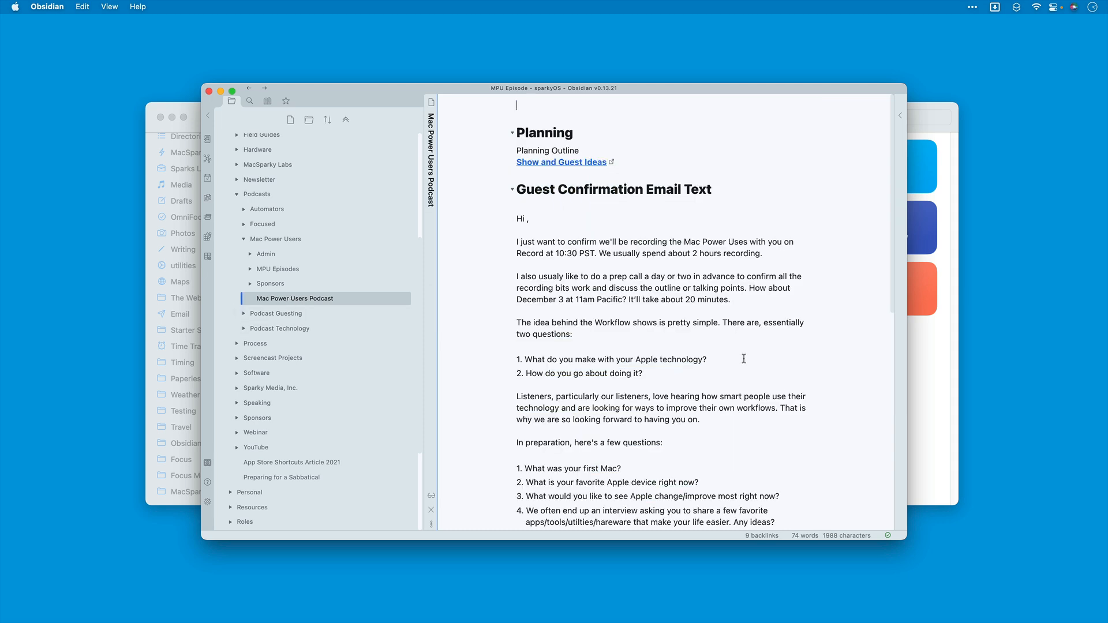
Step: Copy the whole guest confirmation email text from the note and paste it into the new Text action in Shortcuts
{"action": "left_click_drag", "start_coordinate": [518, 219], "coordinate": [758, 528]}
{"action": "key", "text": "super+c"}
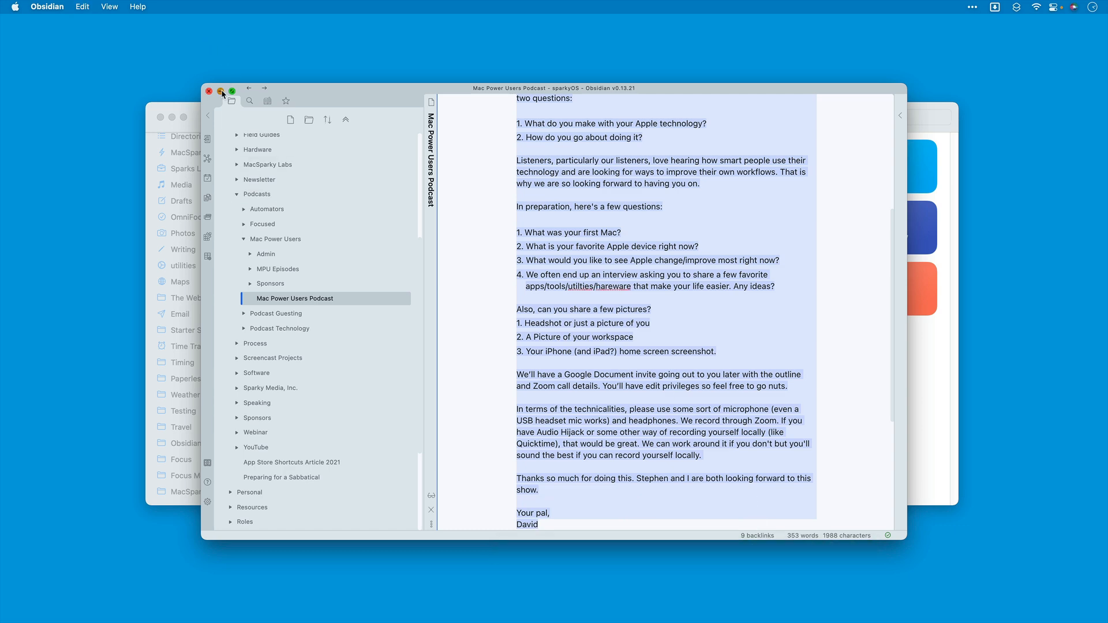
{"action": "left_click", "coordinate": [221, 90]}
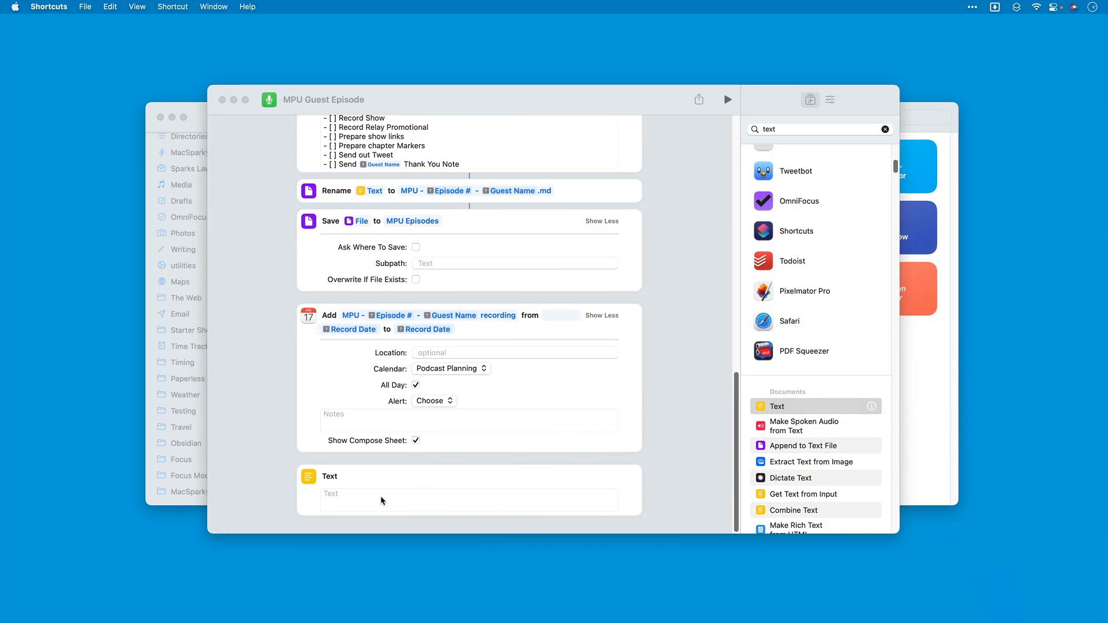
{"action": "left_click", "coordinate": [380, 497]}
{"action": "left_click", "coordinate": [380, 497]}
{"action": "key", "text": "super+v"}
Step: Delete the "Hi ," greeting and the blank line after it from the start of the pasted email text
{"action": "scroll", "coordinate": [389, 497], "scroll_direction": "up", "scroll_amount": 10}
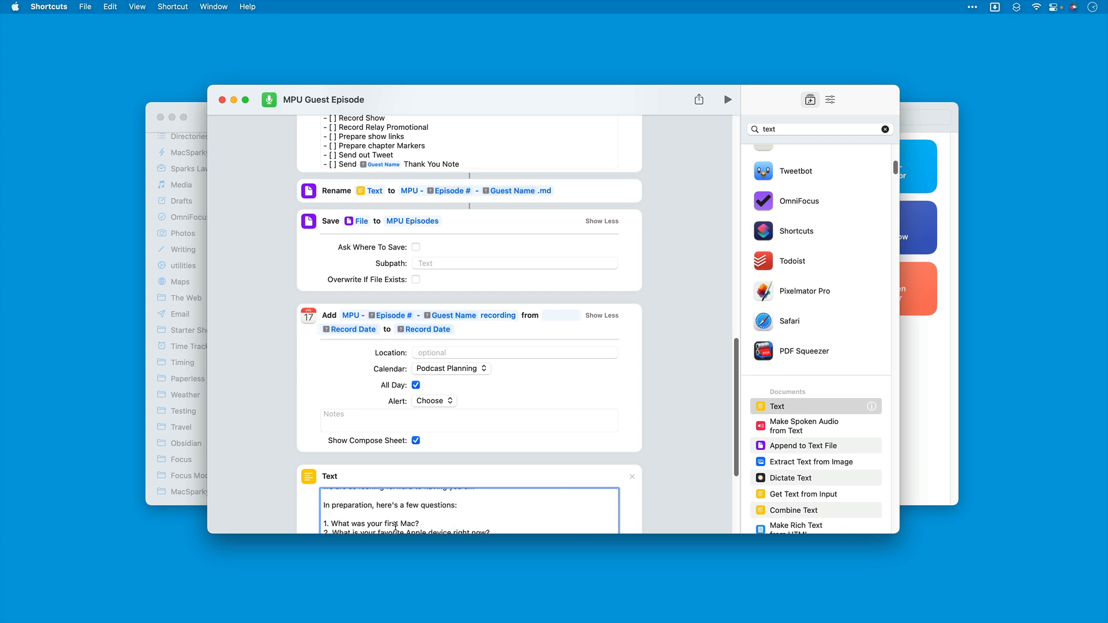
{"action": "left_click_drag", "start_coordinate": [355, 505], "coordinate": [316, 495]}
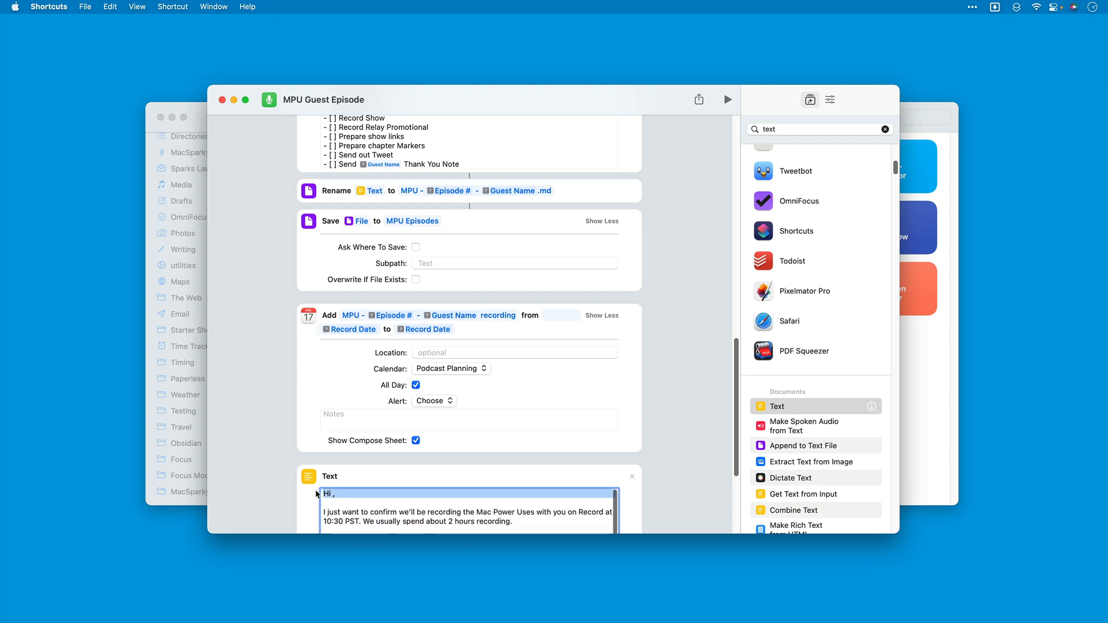
{"action": "key", "text": "BackSpace"}
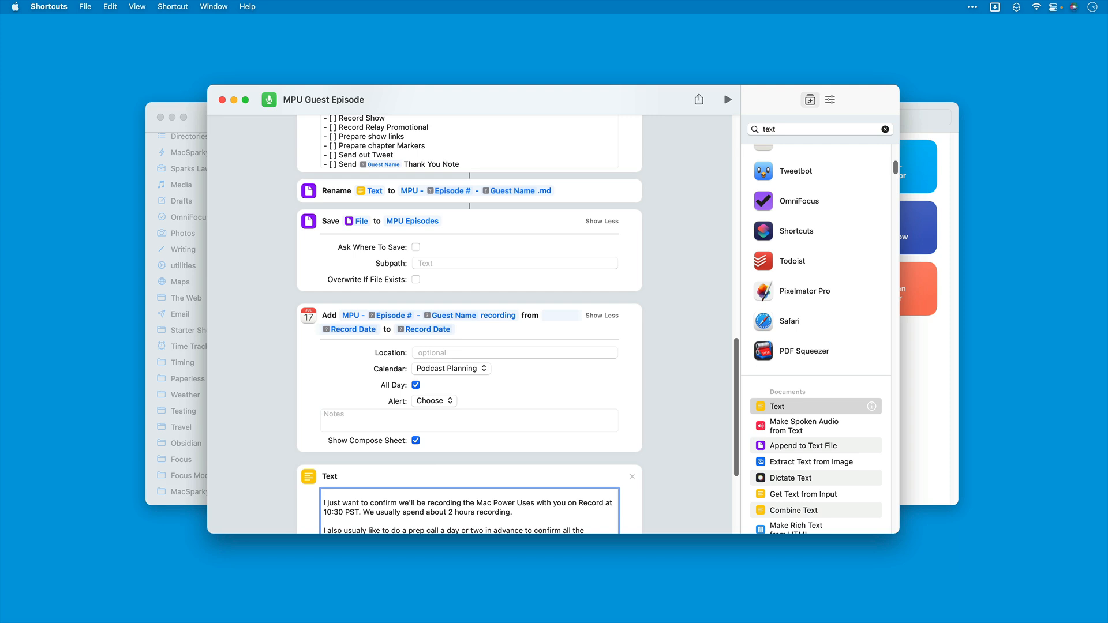
{"action": "key", "text": "Delete"}
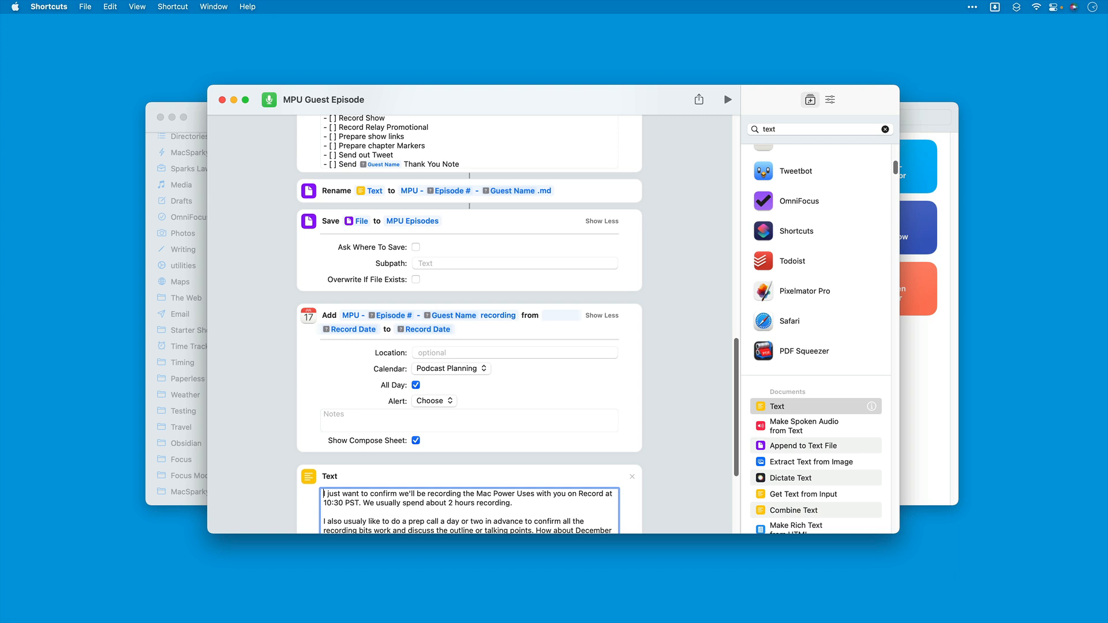
{"action": "left_click", "coordinate": [578, 495]}
{"action": "type", "text": "recor"}
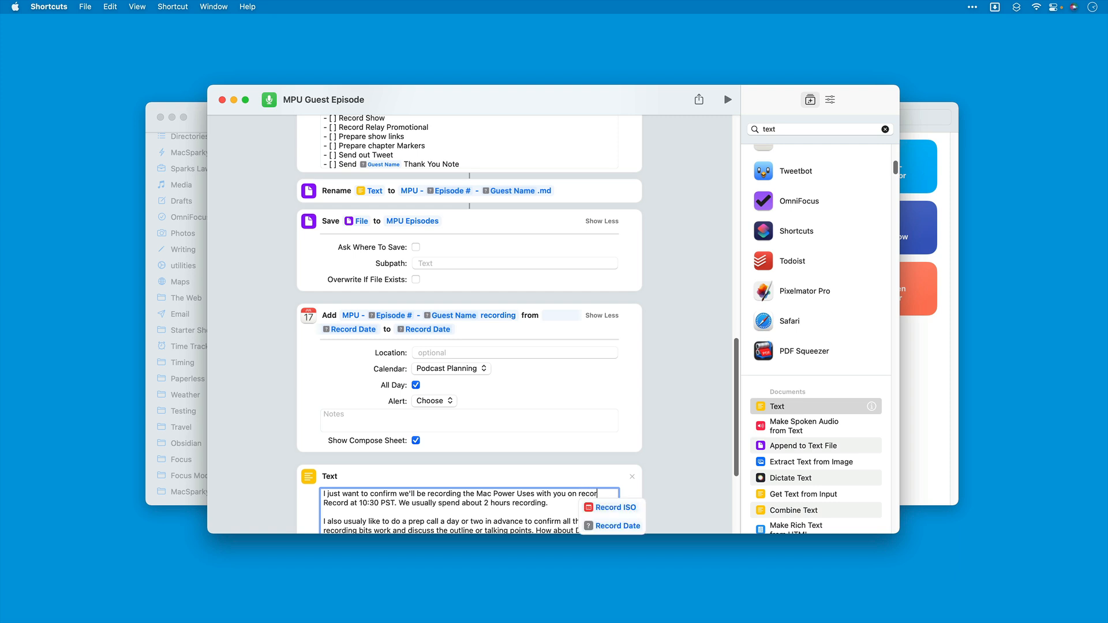
{"action": "key", "text": "BackSpace"}
{"action": "key", "text": "BackSpace"}
{"action": "key", "text": "BackSpace"}
{"action": "key", "text": "BackSpace"}
{"action": "key", "text": "BackSpace"}
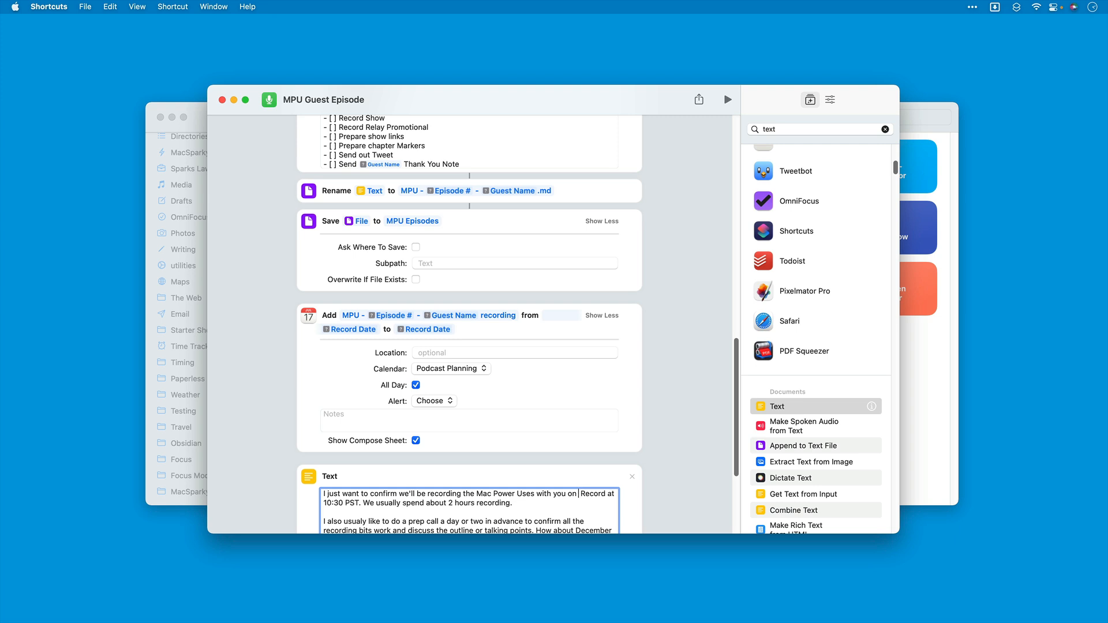
Step: Insert the Formatted Date magic variable from the medium-format Record Date action after "with you on" in the email text
{"action": "right_click", "coordinate": [578, 494]}
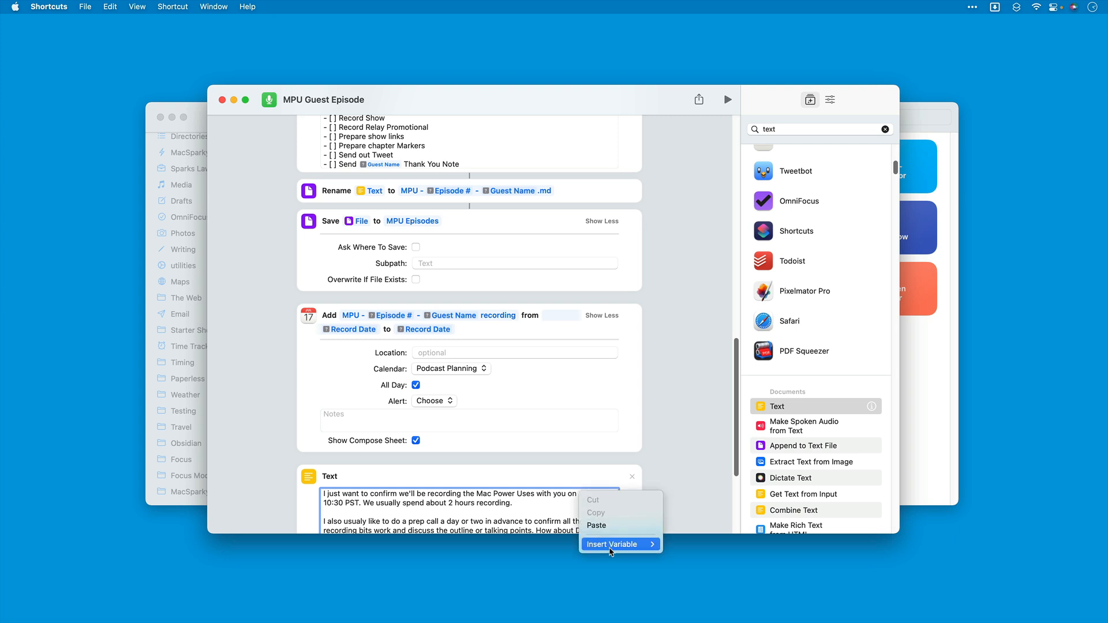
{"action": "mouse_move", "coordinate": [610, 551]}
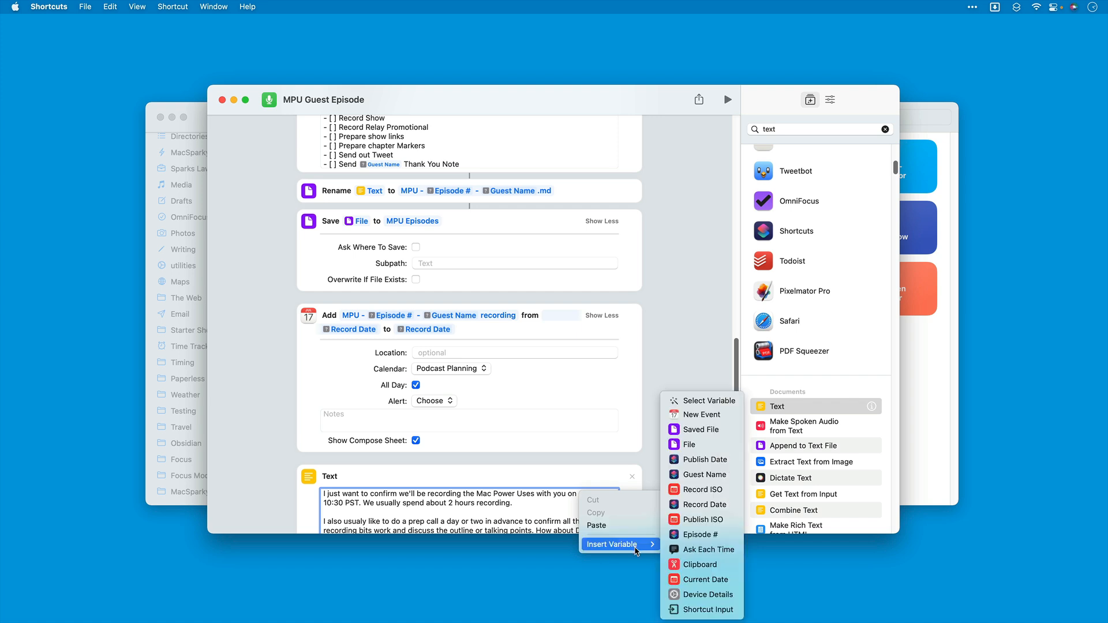
{"action": "left_click", "coordinate": [692, 403]}
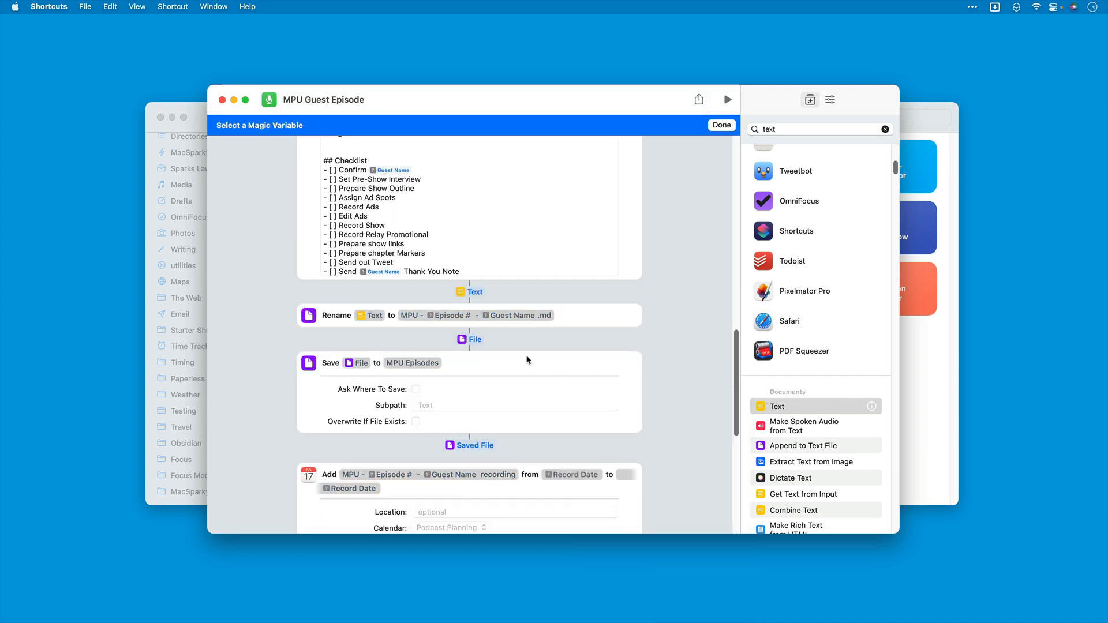
{"action": "scroll", "coordinate": [454, 298], "scroll_direction": "up", "scroll_amount": 10}
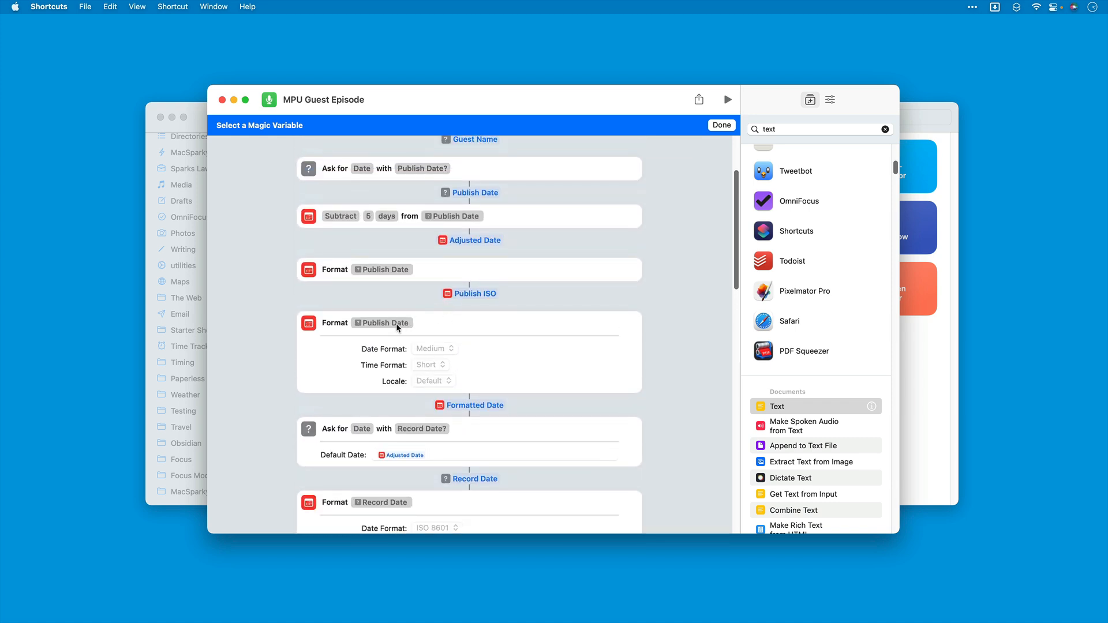
{"action": "scroll", "coordinate": [490, 373], "scroll_direction": "down", "scroll_amount": 5}
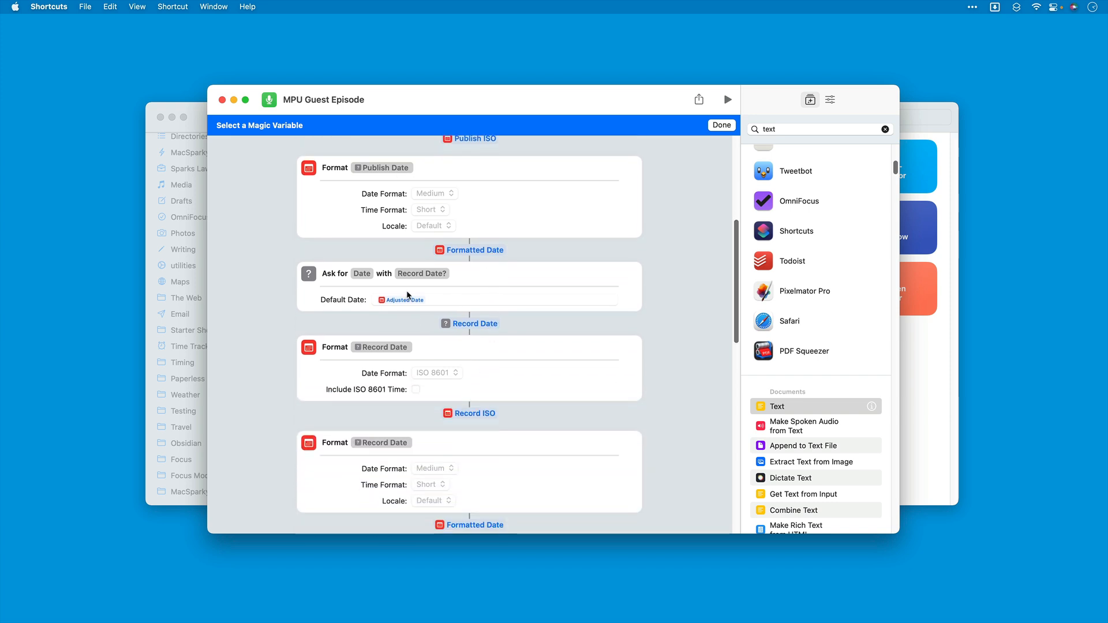
{"action": "scroll", "coordinate": [490, 381], "scroll_direction": "down", "scroll_amount": 2}
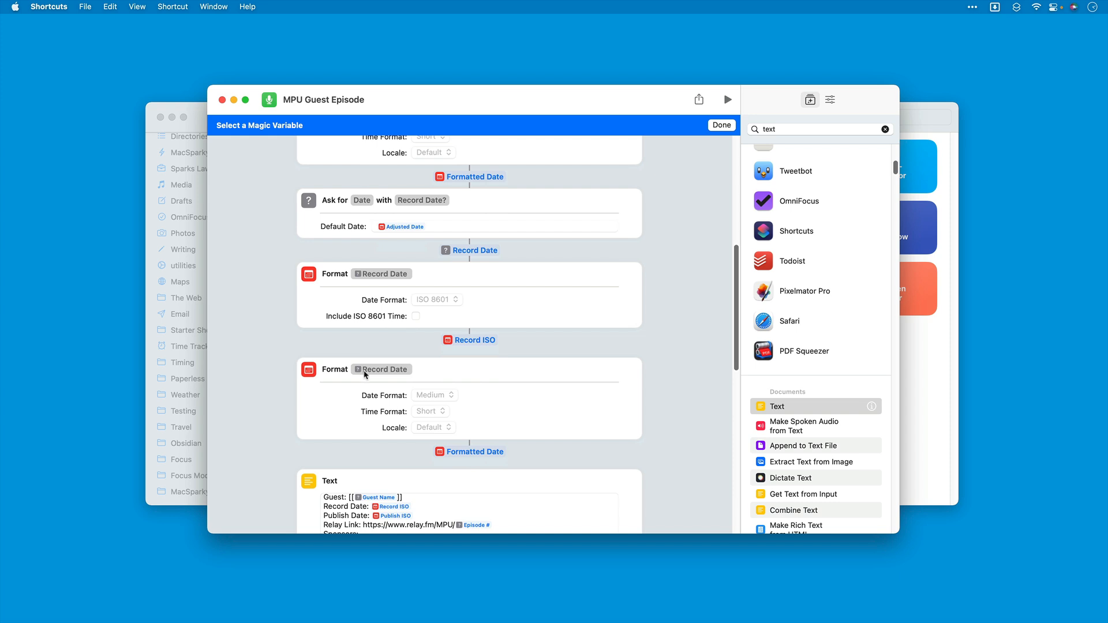
{"action": "left_click", "coordinate": [469, 452]}
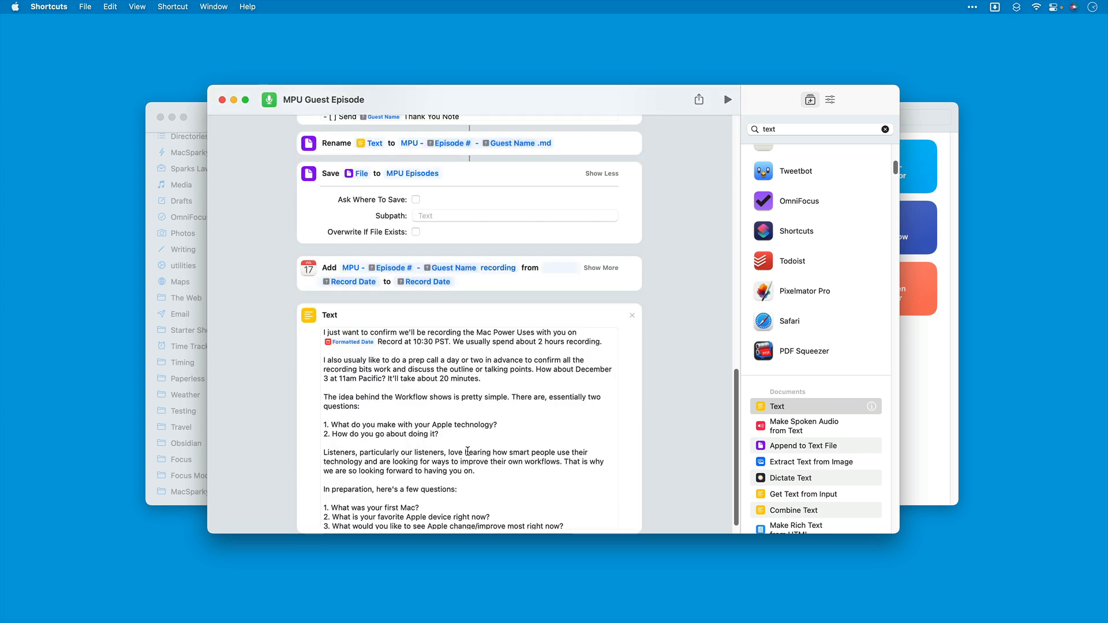
Step: Rename the inserted Formatted Date variable as "Record Medium"
{"action": "left_click", "coordinate": [353, 342]}
{"action": "type", "text": "Record Medium"}
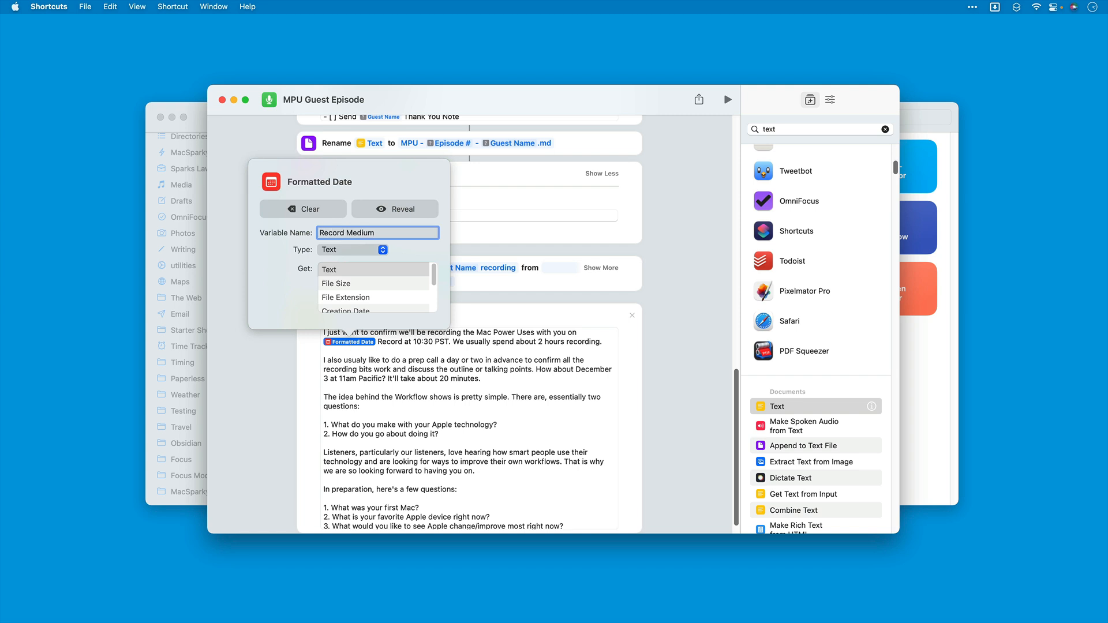
{"action": "left_click", "coordinate": [471, 385]}
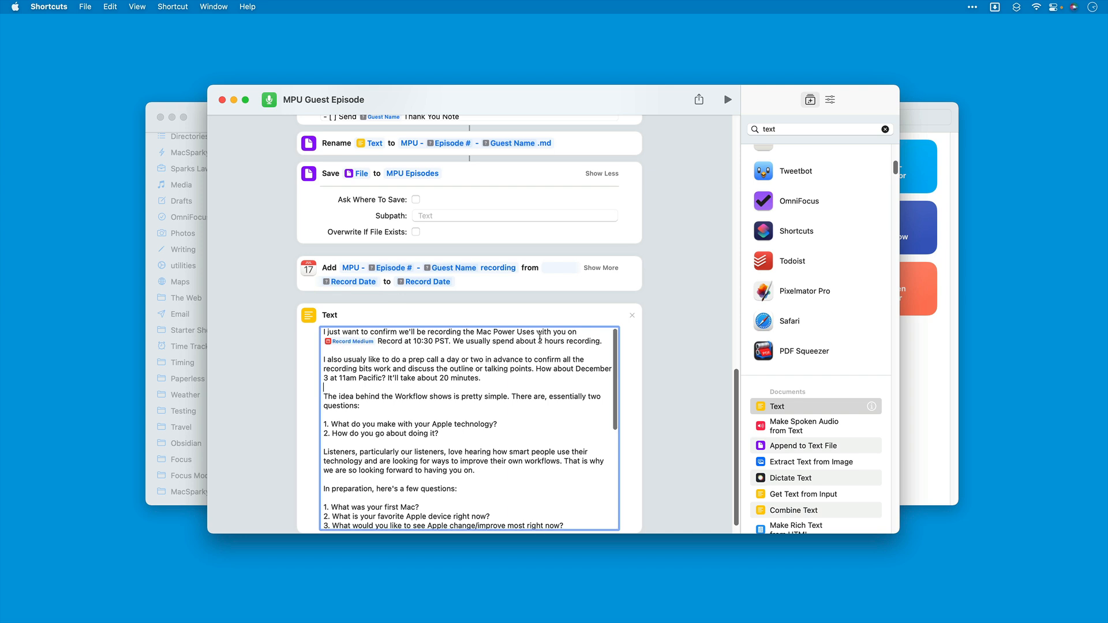
Step: Delete the placeholder word "Record" and the extra space after the Record Medium variable
{"action": "double_click", "coordinate": [391, 341]}
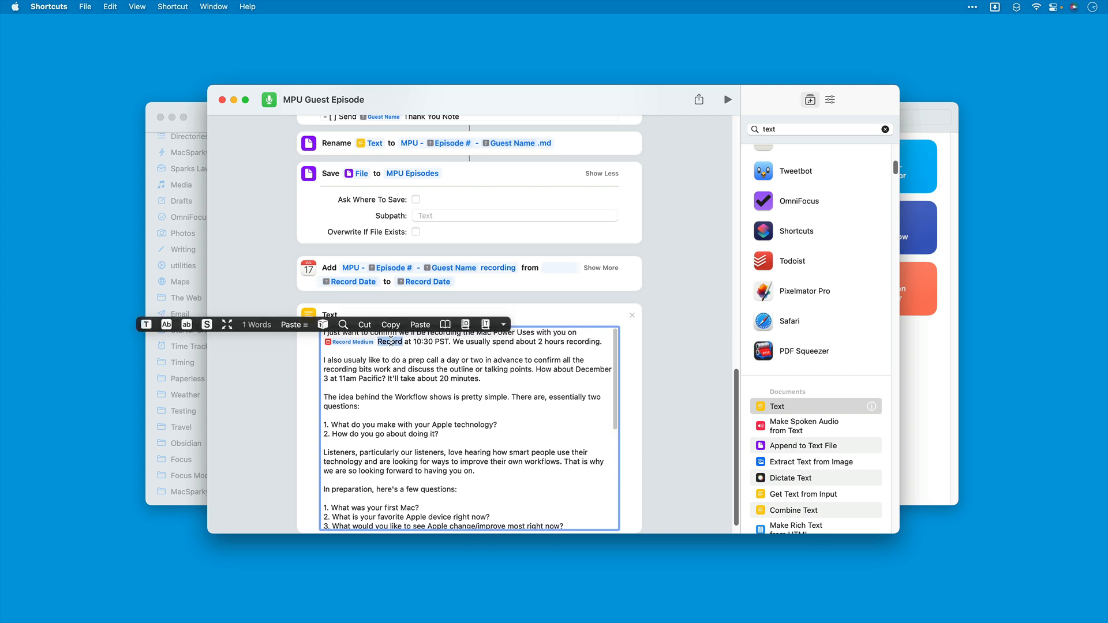
{"action": "key", "text": "BackSpace"}
{"action": "key", "text": "BackSpace"}
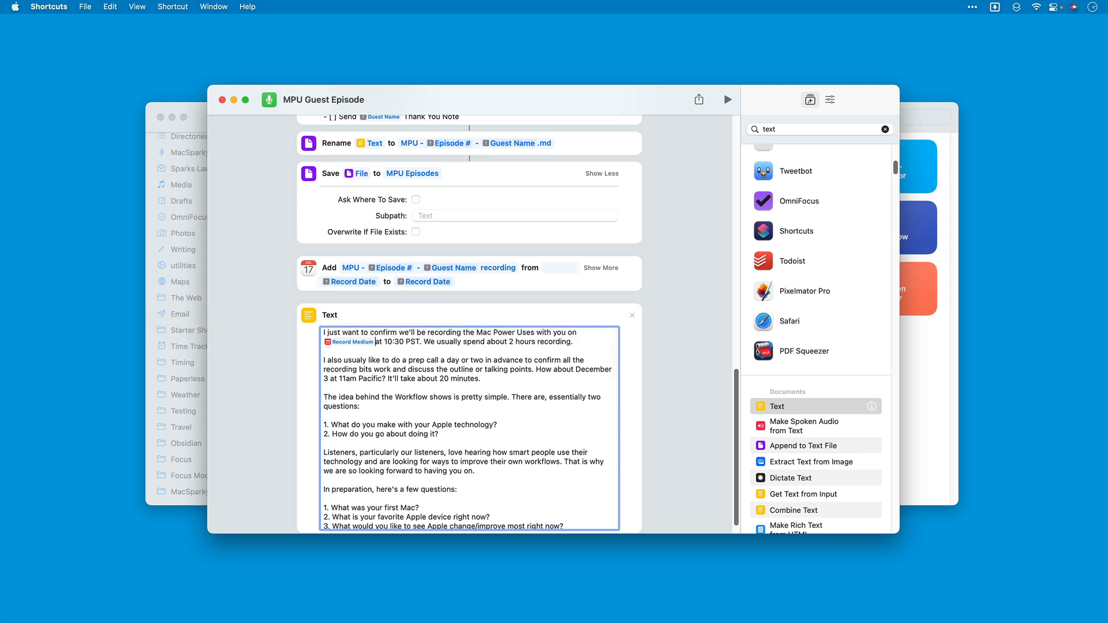
Step: Add the sentence "The show will publish on ." after "at 10:30 PST." in the email text
{"action": "left_click", "coordinate": [424, 341]}
{"action": "type", "text": "The show will publish on "}
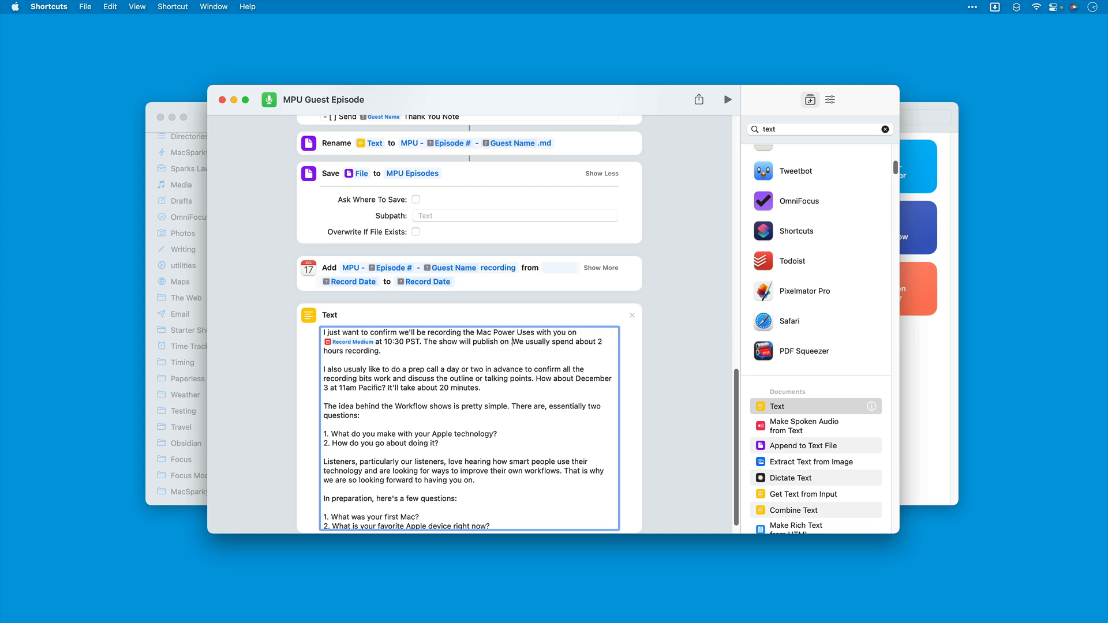
{"action": "type", "text": " ."}
Step: Insert the Formatted Date magic variable from the second Publish Date format action after "The show will publish on" in the email text
{"action": "right_click", "coordinate": [510, 342]}
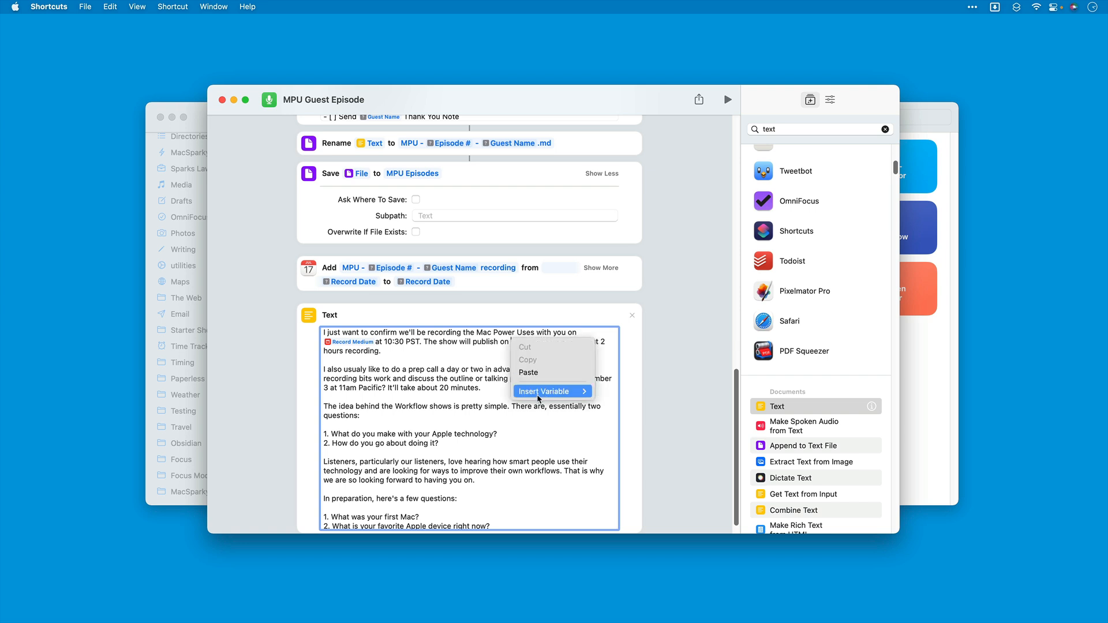
{"action": "mouse_move", "coordinate": [542, 394]}
{"action": "left_click", "coordinate": [619, 393]}
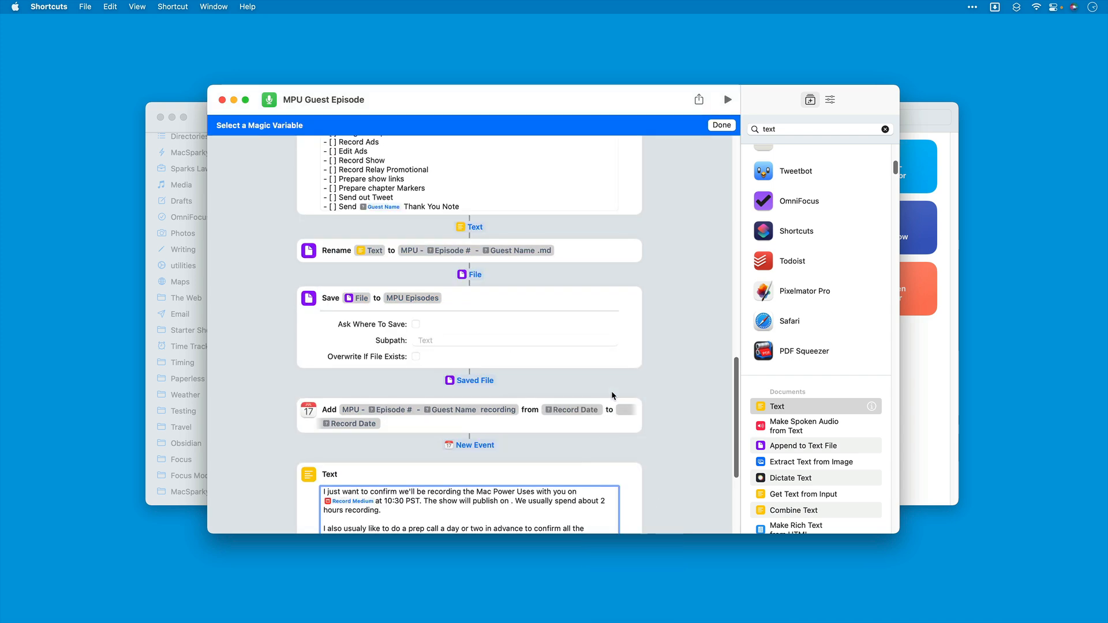
{"action": "scroll", "coordinate": [558, 318], "scroll_direction": "up", "scroll_amount": 5}
{"action": "scroll", "coordinate": [558, 322], "scroll_direction": "up", "scroll_amount": 10}
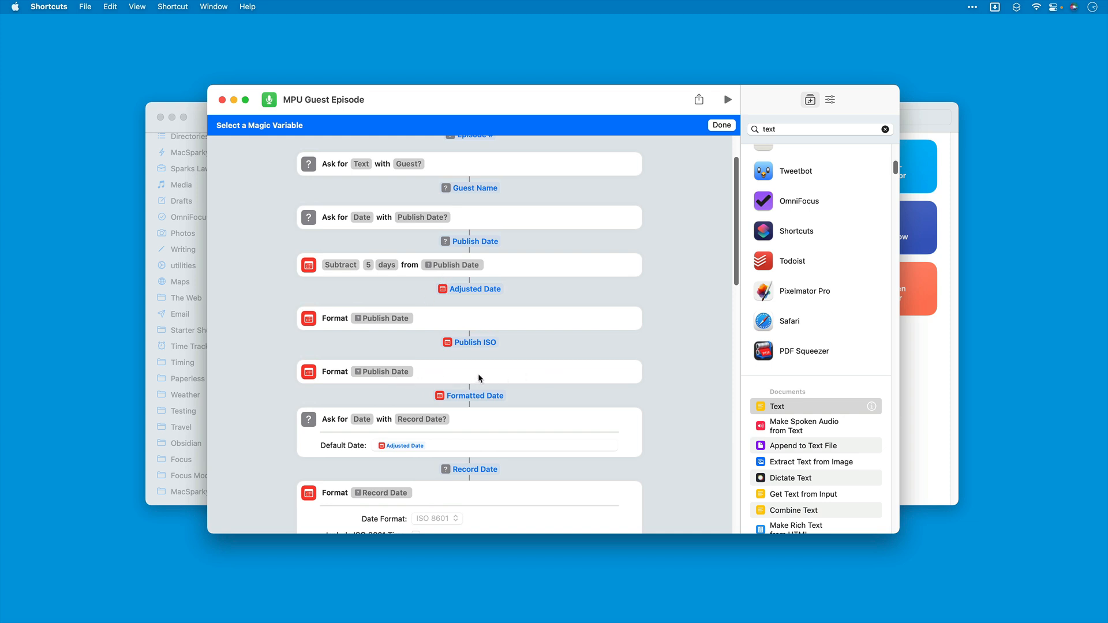
{"action": "left_click", "coordinate": [478, 396]}
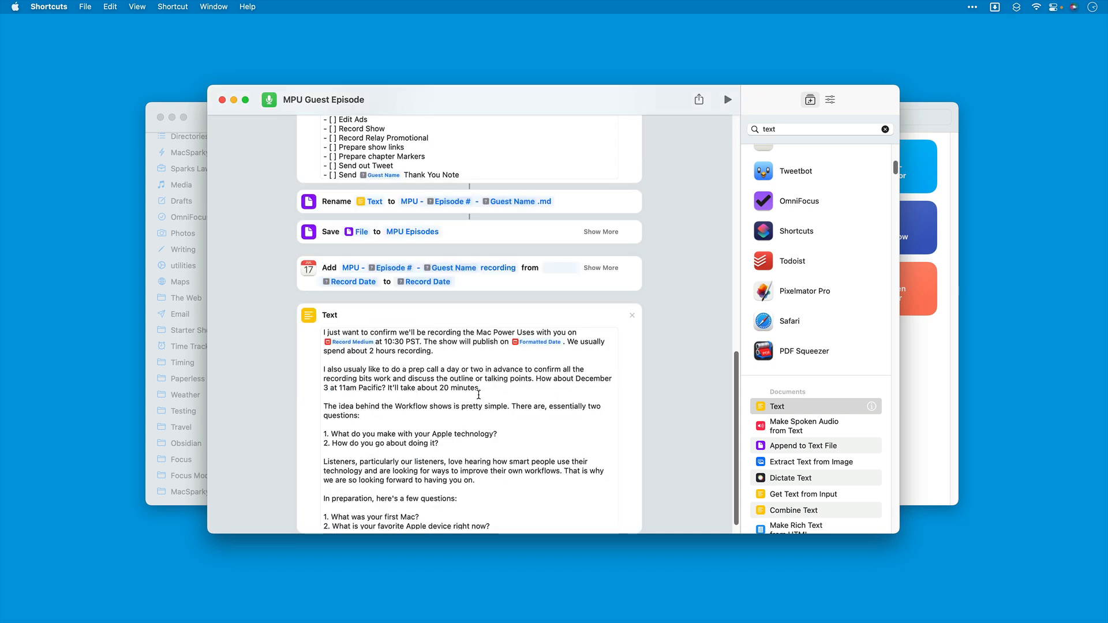
Step: Rename the Formatted Date variable after "publish on" as "Publish Medium"
{"action": "left_click", "coordinate": [540, 343]}
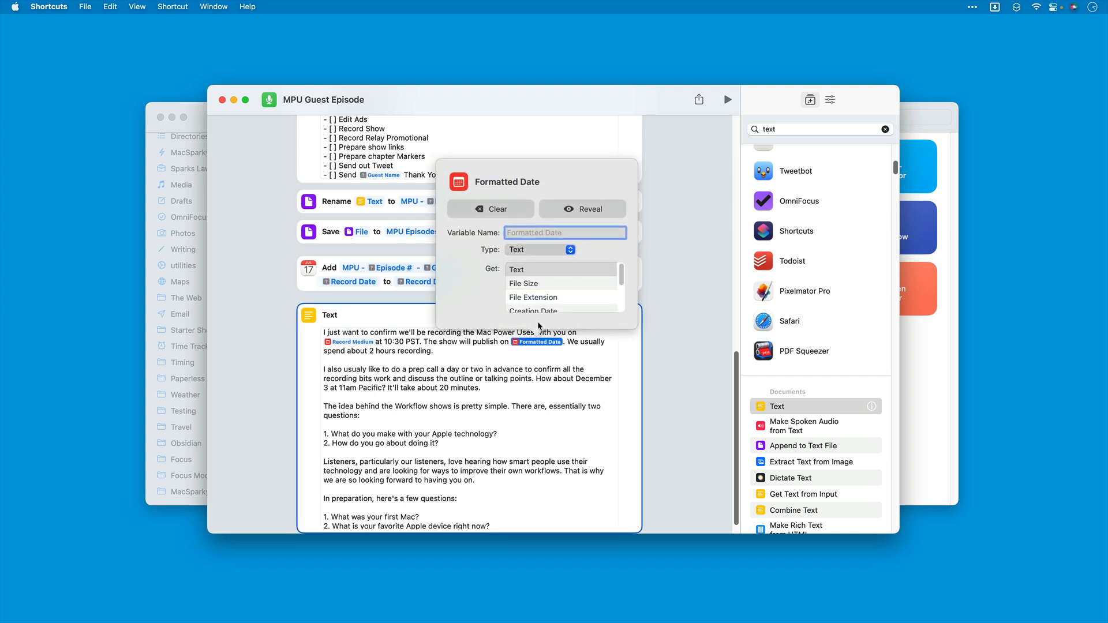
{"action": "type", "text": "P"}
{"action": "left_click", "coordinate": [443, 361]}
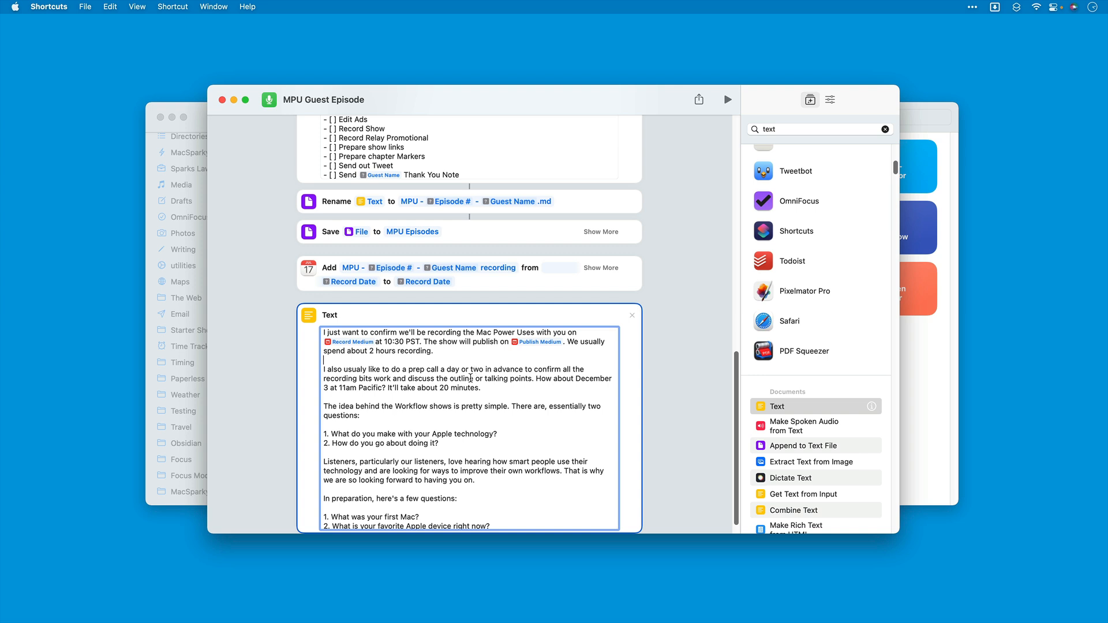
Step: Replace the prep call date "December 3" in the email text with the placeholder "TKTK"
{"action": "scroll", "coordinate": [471, 376], "scroll_direction": "down", "scroll_amount": 5}
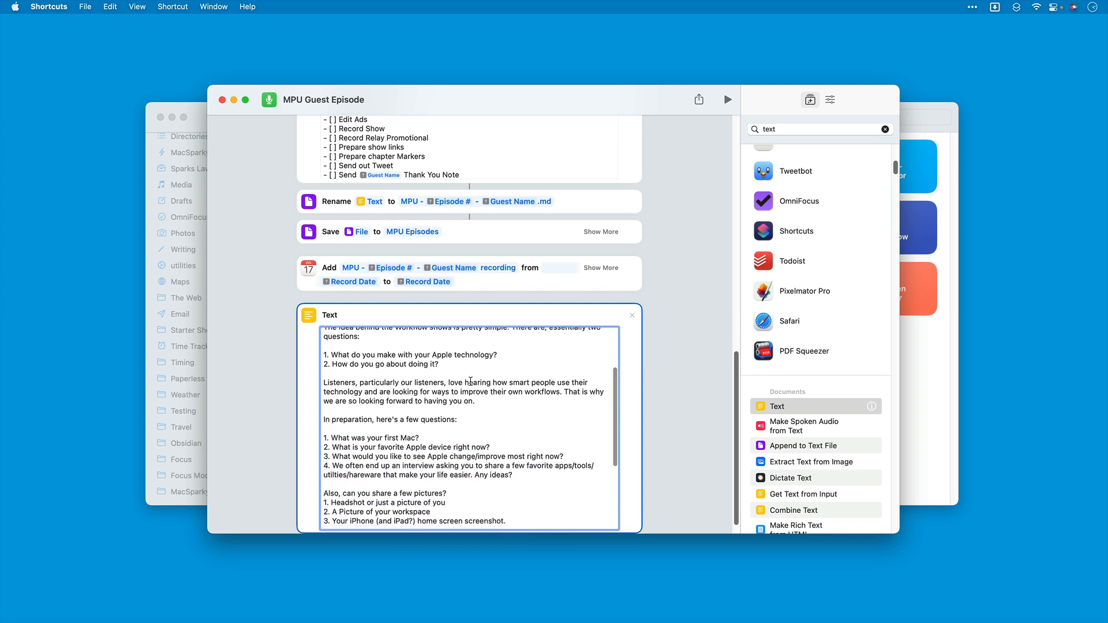
{"action": "scroll", "coordinate": [471, 381], "scroll_direction": "up", "scroll_amount": 5}
{"action": "scroll", "coordinate": [399, 381], "scroll_direction": "down", "scroll_amount": 2}
{"action": "left_click_drag", "start_coordinate": [576, 357], "coordinate": [329, 365]}
{"action": "scroll", "coordinate": [328, 366], "scroll_direction": "up", "scroll_amount": 1}
{"action": "type", "text": "TKTK at"}
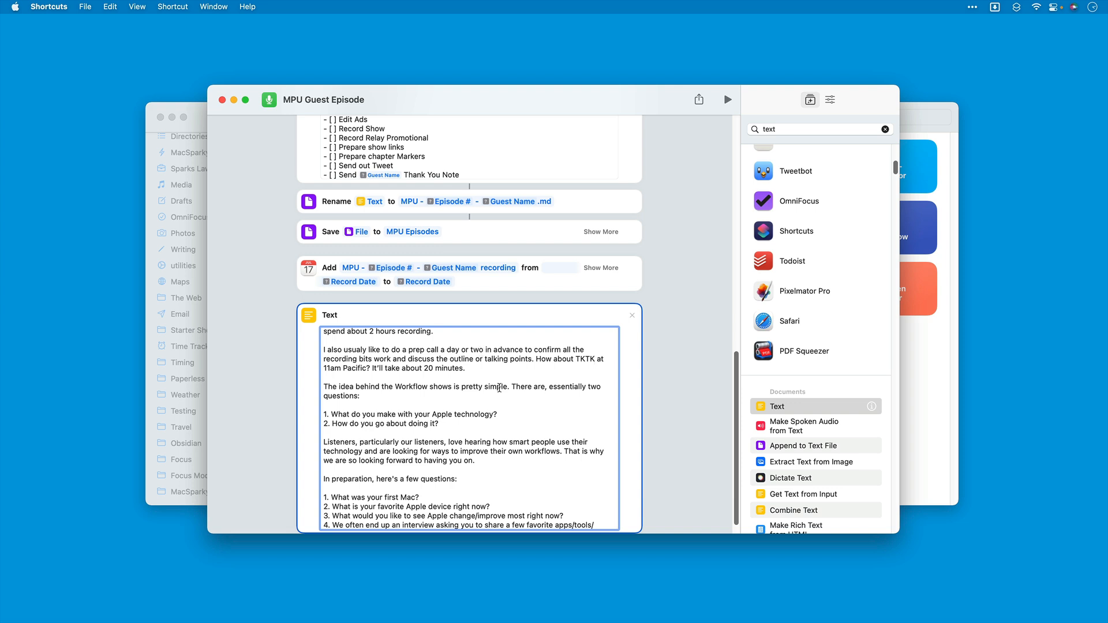
Step: Search the actions for "email" and add a Send Email action below the email text
{"action": "scroll", "coordinate": [508, 391], "scroll_direction": "down", "scroll_amount": 5}
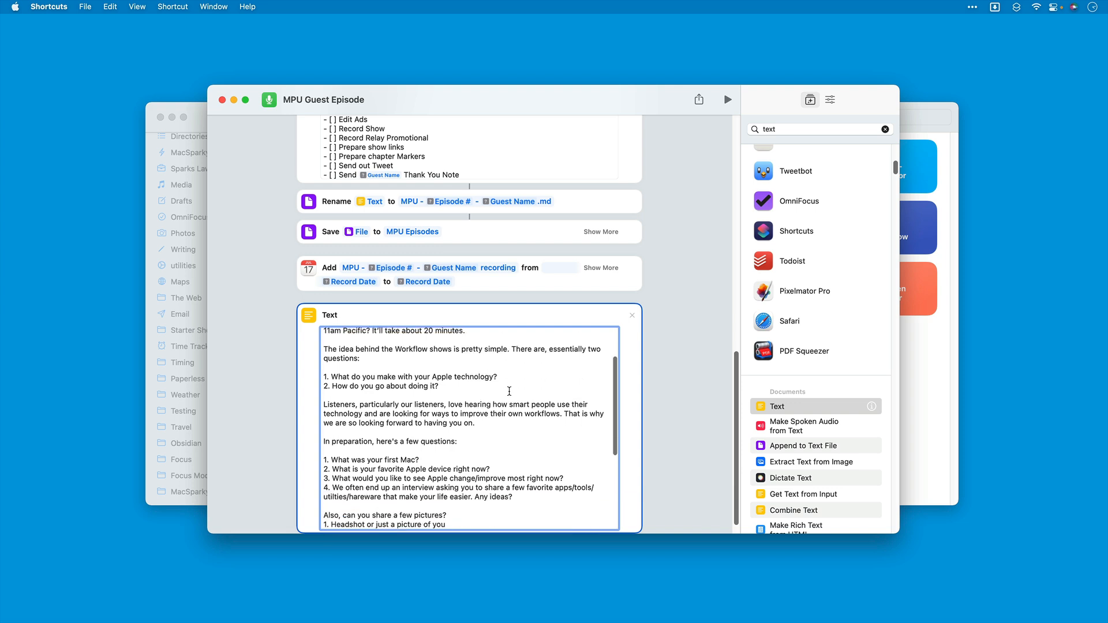
{"action": "scroll", "coordinate": [509, 392], "scroll_direction": "down", "scroll_amount": 10}
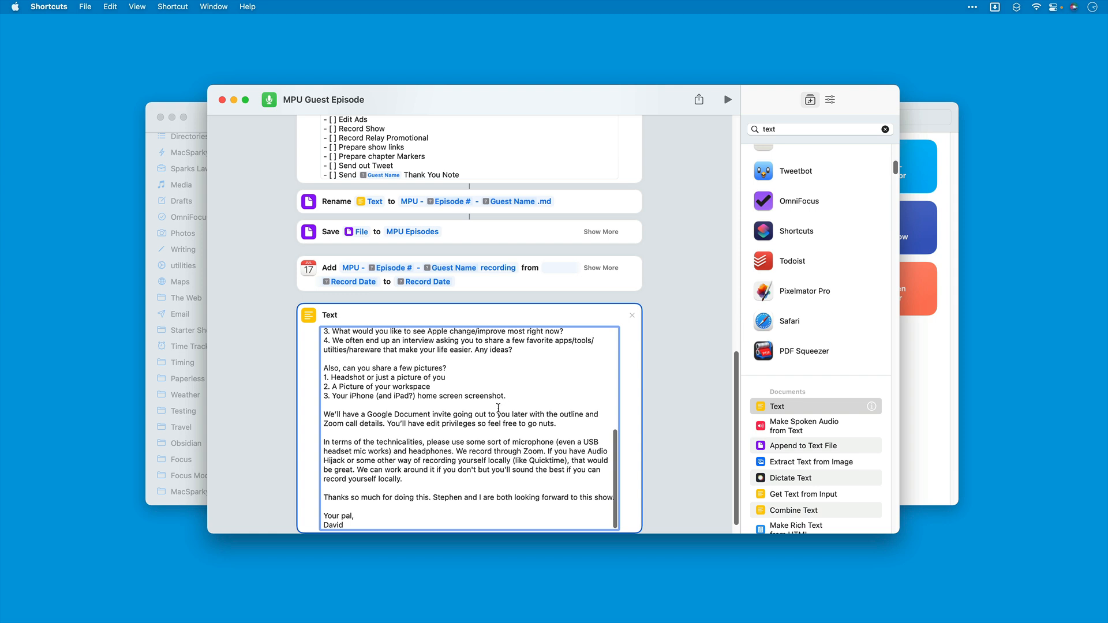
{"action": "scroll", "coordinate": [498, 408], "scroll_direction": "up", "scroll_amount": 3}
{"action": "scroll", "coordinate": [498, 408], "scroll_direction": "down", "scroll_amount": 3}
{"action": "scroll", "coordinate": [498, 408], "scroll_direction": "up", "scroll_amount": 10}
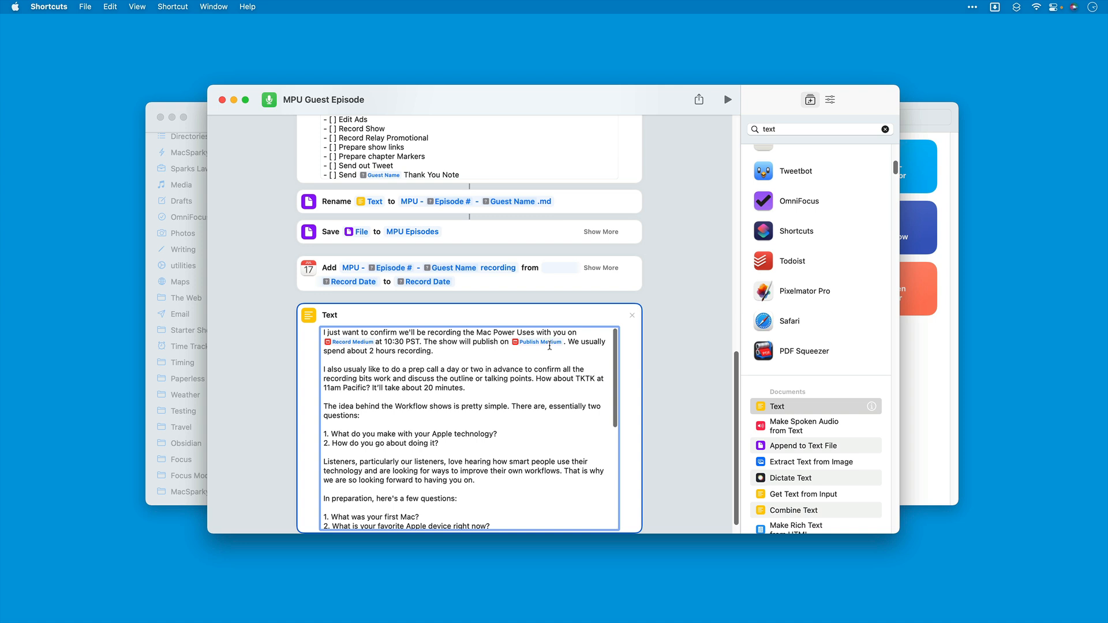
{"action": "scroll", "coordinate": [612, 303], "scroll_direction": "down", "scroll_amount": 2}
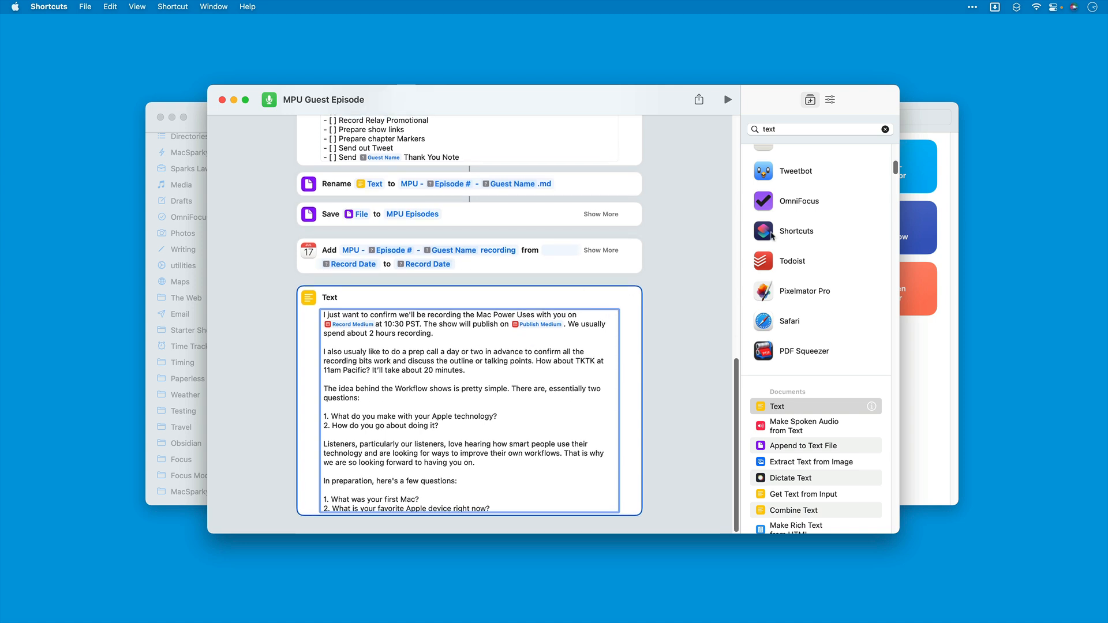
{"action": "left_click", "coordinate": [780, 129]}
{"action": "key", "text": "cmd+a"}
{"action": "type", "text": "em"}
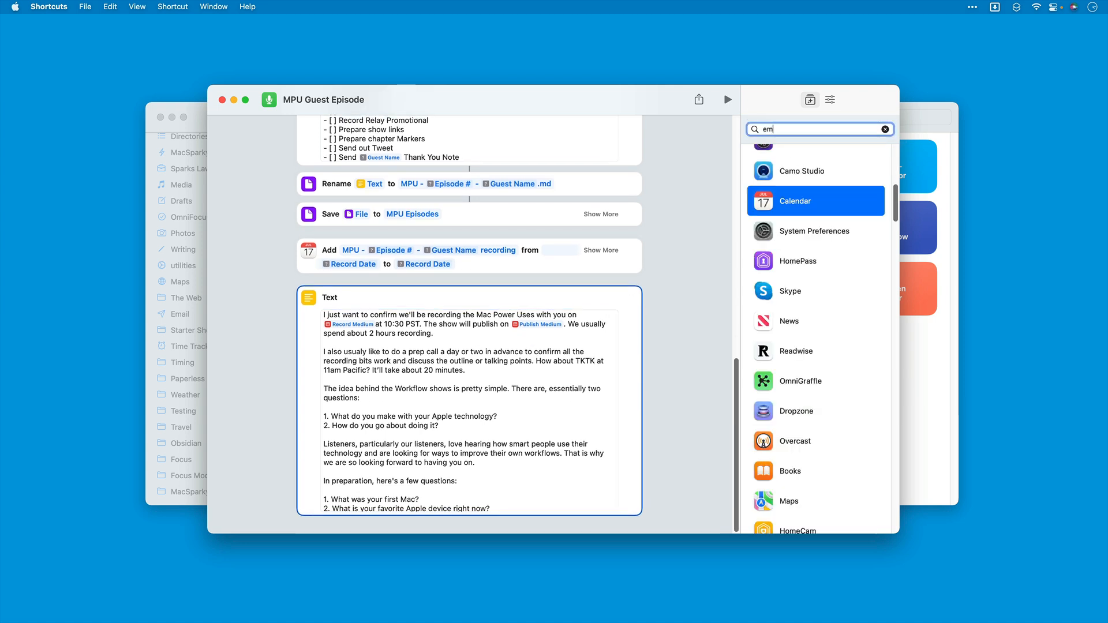
{"action": "type", "text": "ail"}
{"action": "left_click_drag", "start_coordinate": [790, 375], "coordinate": [598, 526]}
Step: Set the Send Email action's recipients to Ask Each Time
{"action": "scroll", "coordinate": [586, 489], "scroll_direction": "down", "scroll_amount": 5}
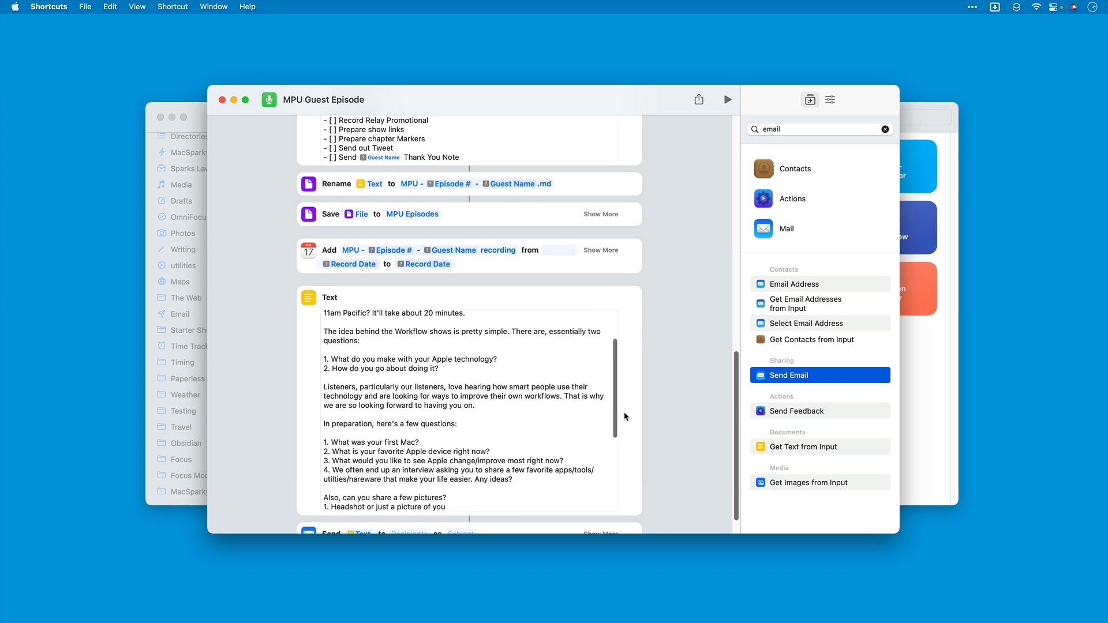
{"action": "scroll", "coordinate": [606, 430], "scroll_direction": "down", "scroll_amount": 2}
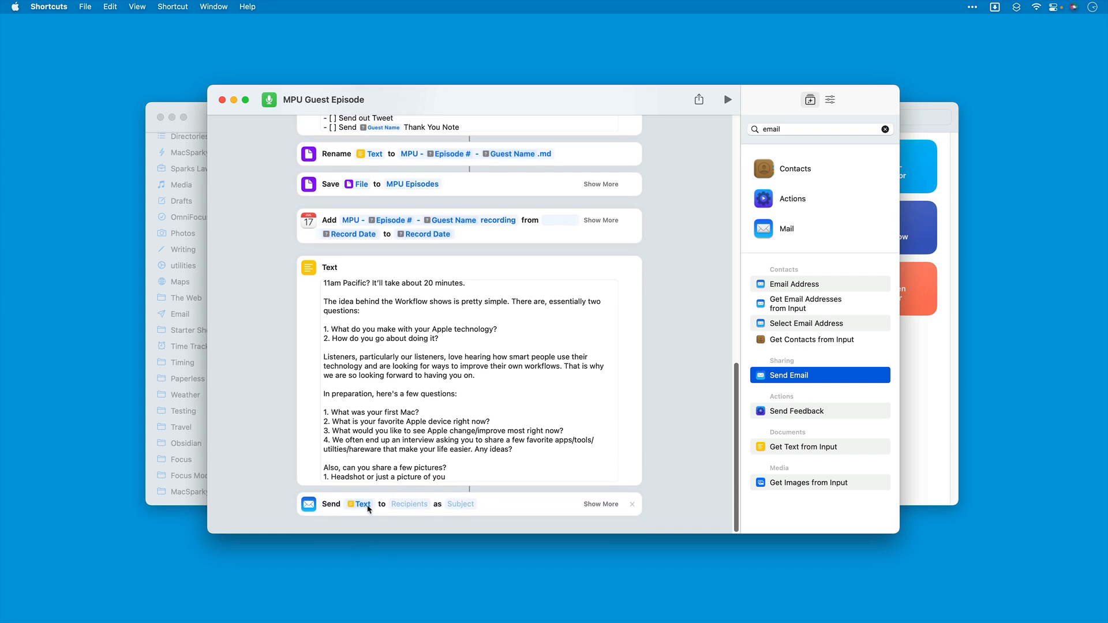
{"action": "left_click", "coordinate": [411, 505]}
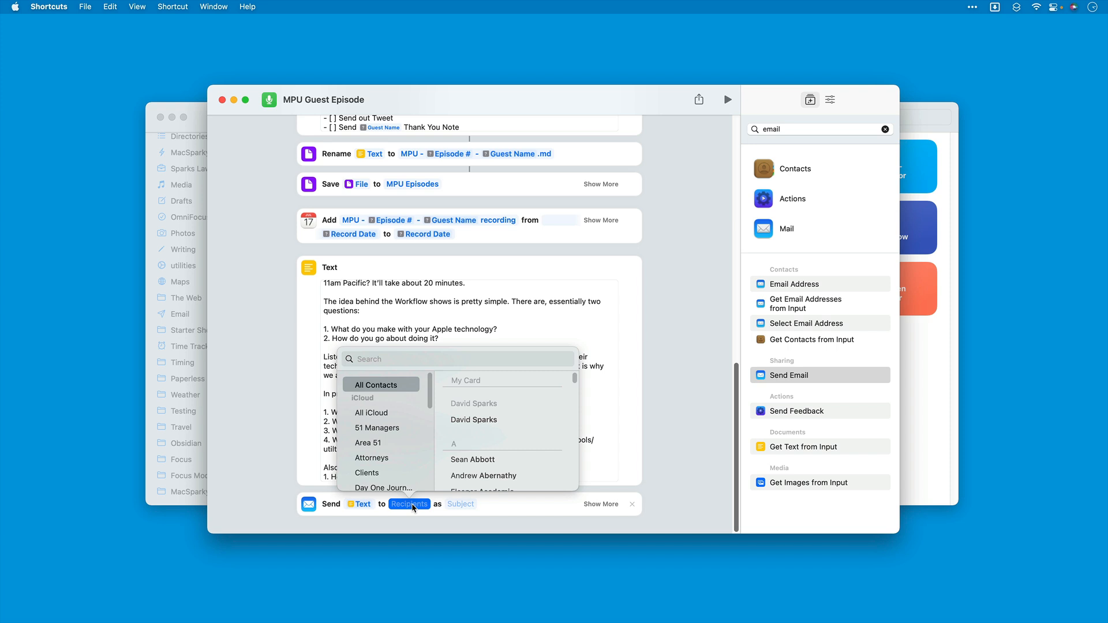
{"action": "left_click", "coordinate": [411, 504]}
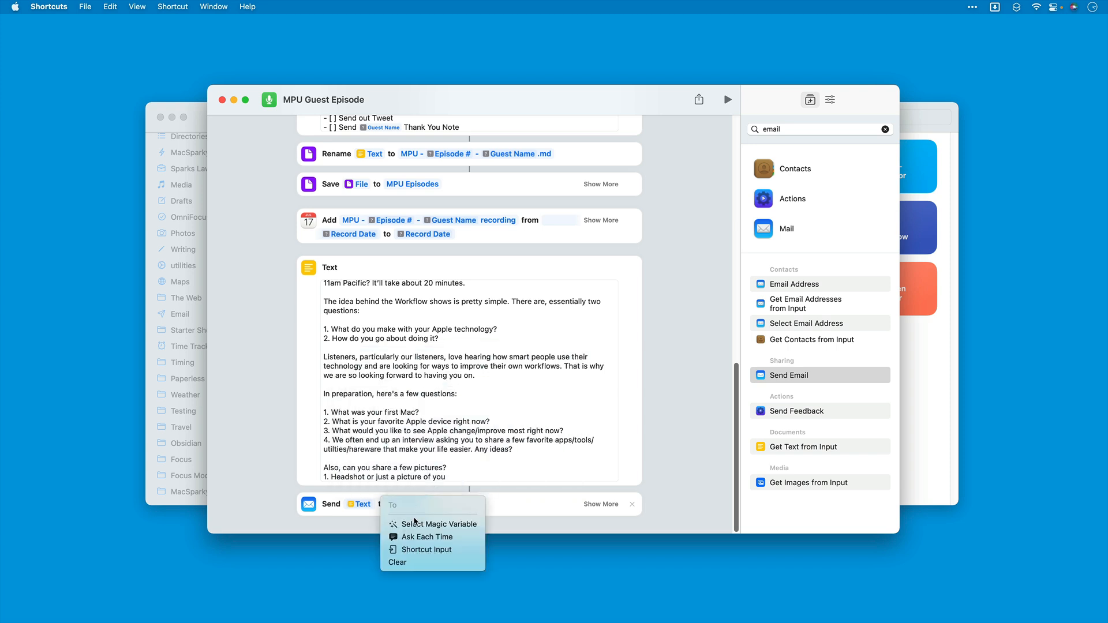
{"action": "left_click", "coordinate": [416, 539]}
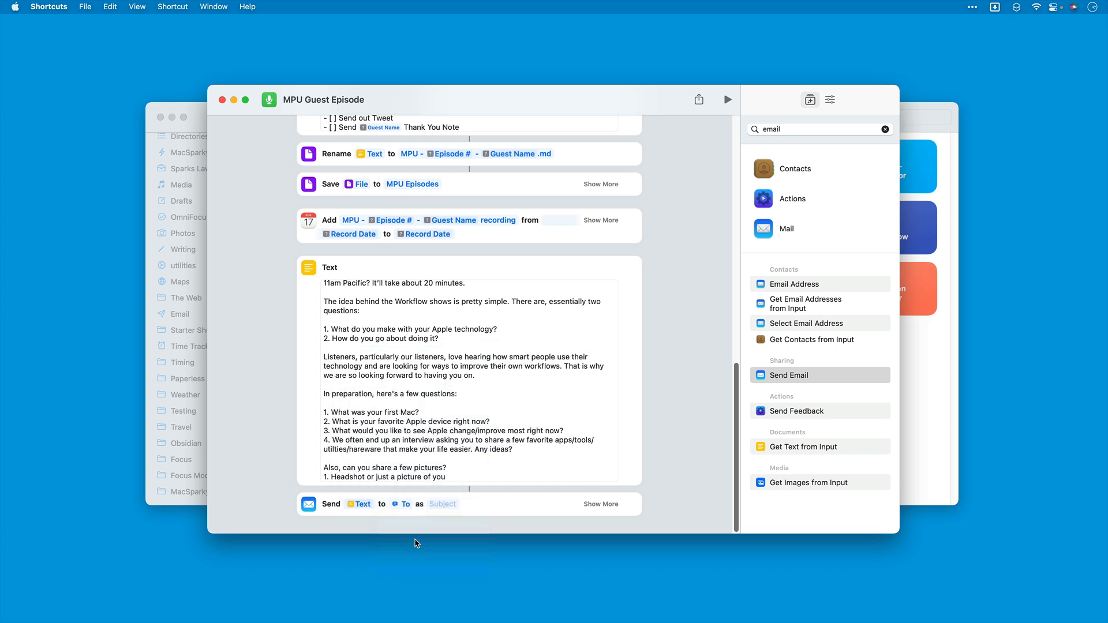
Step: Enter the email subject "Thanks for Agreeing to Guest on MPU" followed by the Episode # variable
{"action": "left_click", "coordinate": [442, 505]}
{"action": "type", "text": "Y"}
{"action": "type", "text": "hanks"}
{"action": "type", "text": " for Agreeme"}
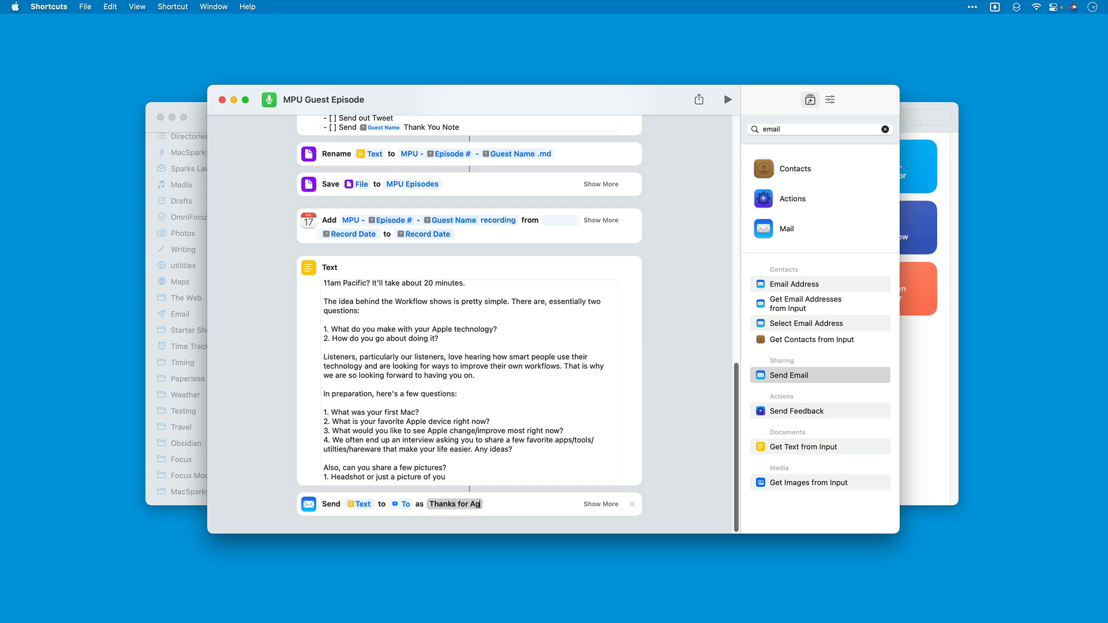
{"action": "type", "text": "ing to"}
{"action": "type", "text": " Guest on MPU epi"}
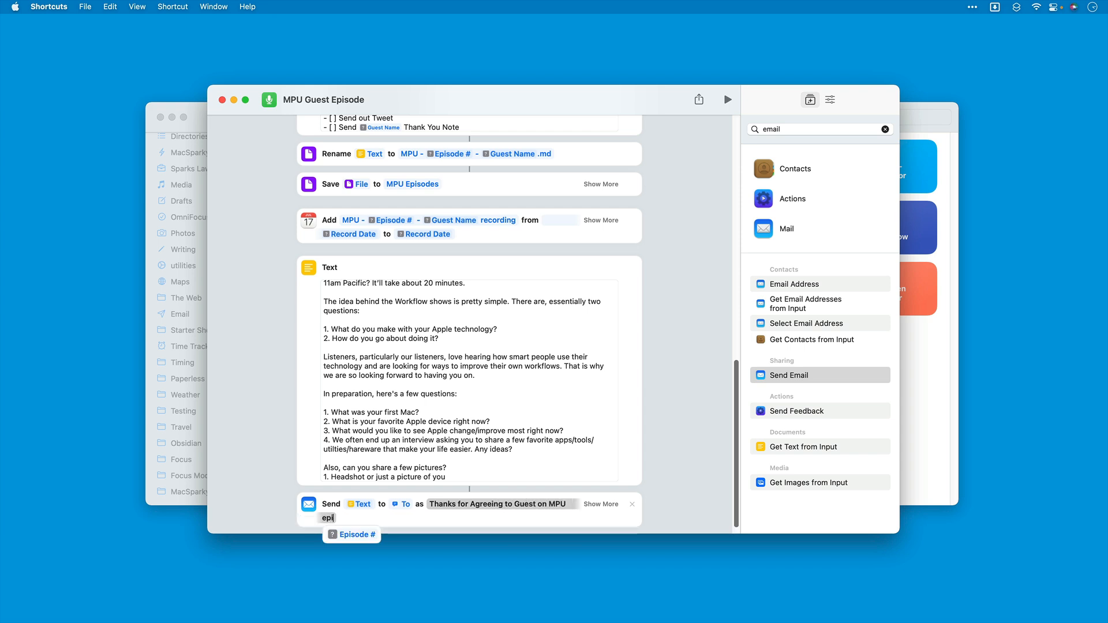
{"action": "key", "text": "Return"}
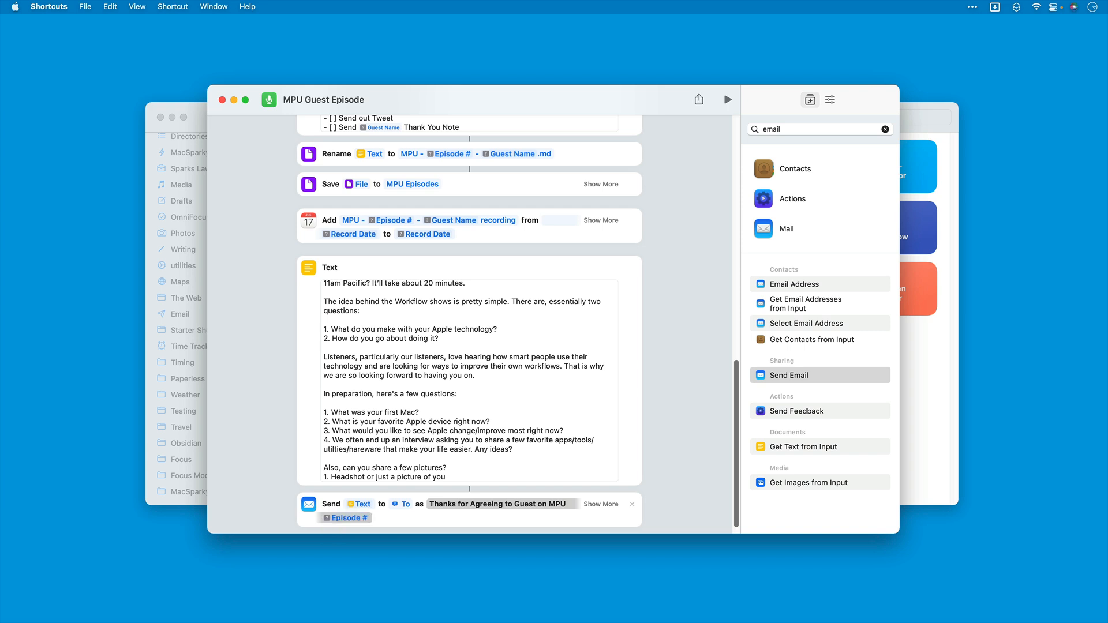
Step: Extend the email subject with "recording on" and the Record Medium variable
{"action": "type", "text": "record"}
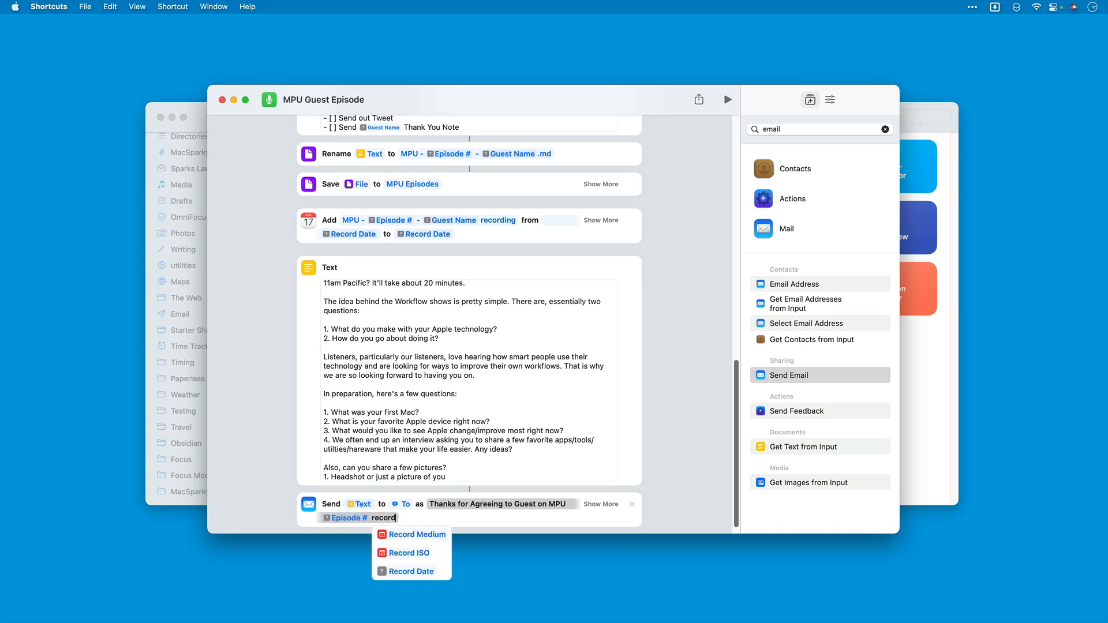
{"action": "type", "text": "ing on"}
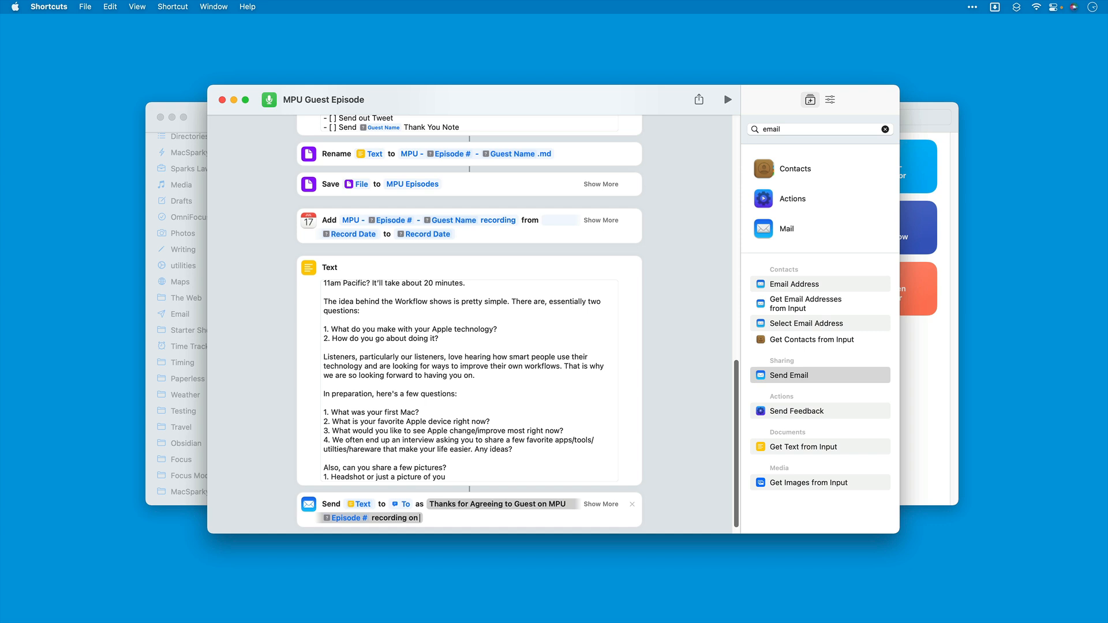
{"action": "type", "text": " reco"}
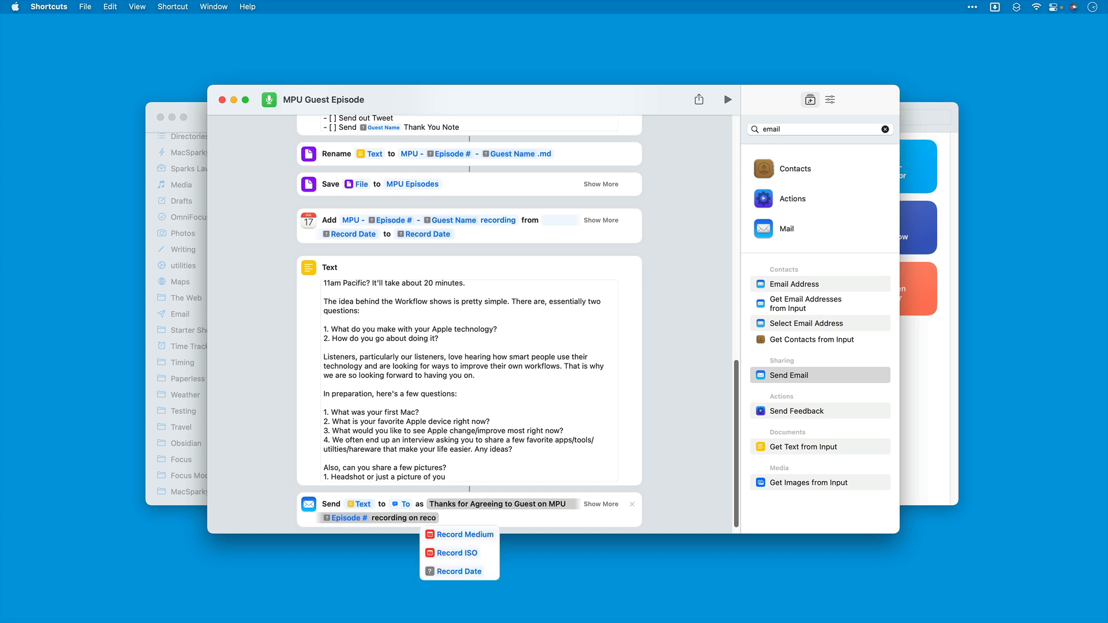
{"action": "key", "text": "Down"}
{"action": "key", "text": "Return"}
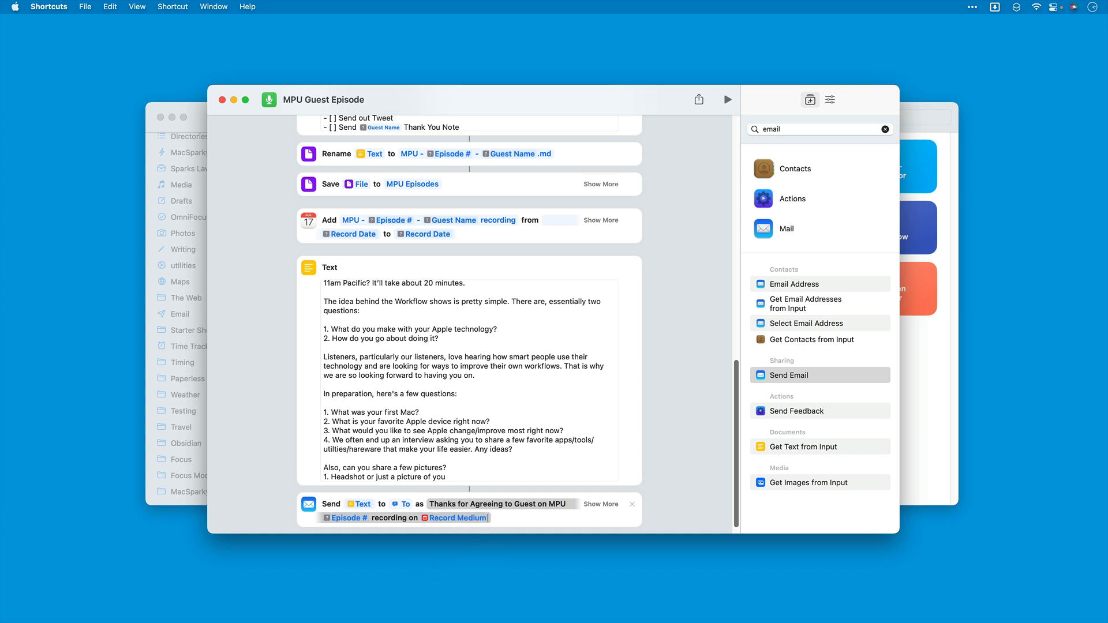
Step: Examine the Send Email action's additional options and review the whole shortcut from the episode number prompt down to the email action
{"action": "left_click", "coordinate": [603, 505]}
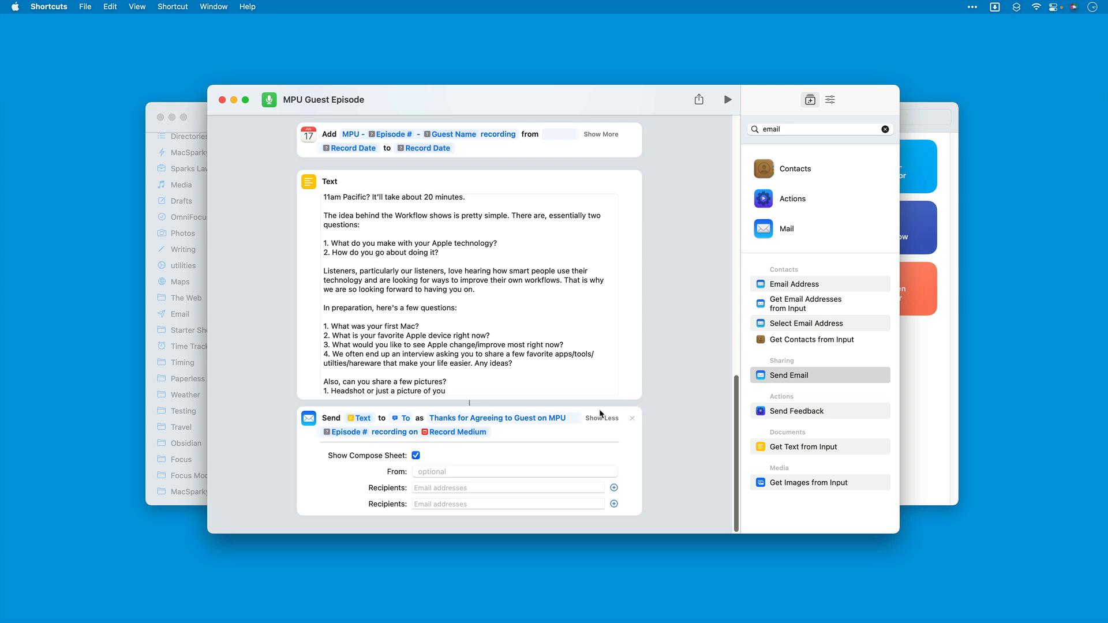
{"action": "scroll", "coordinate": [667, 279], "scroll_direction": "up", "scroll_amount": 15}
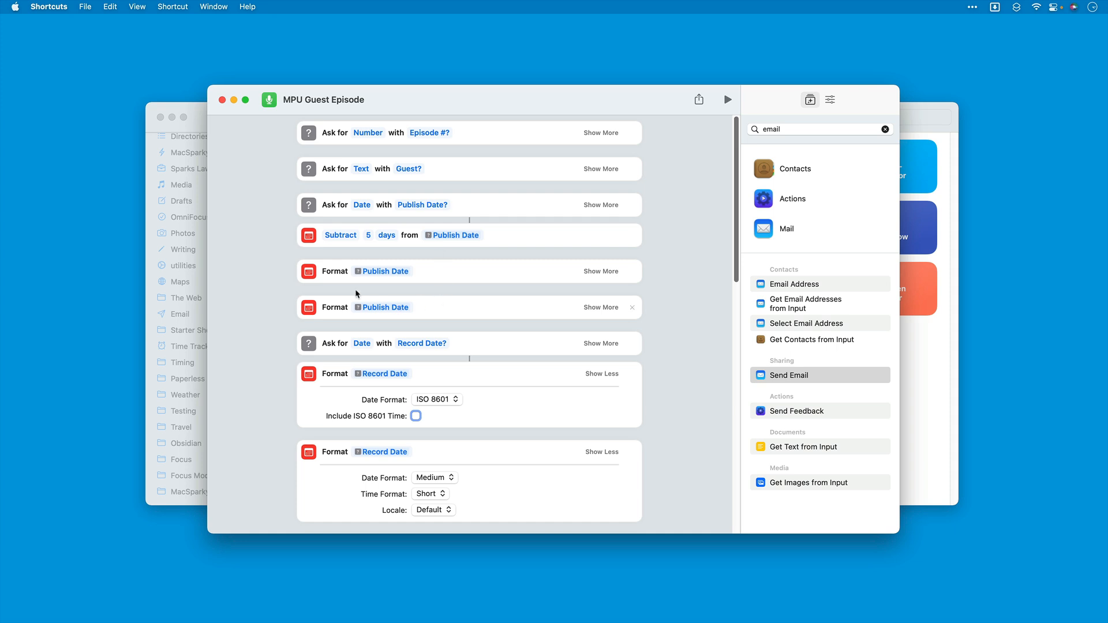
{"action": "scroll", "coordinate": [453, 340], "scroll_direction": "down", "scroll_amount": 8}
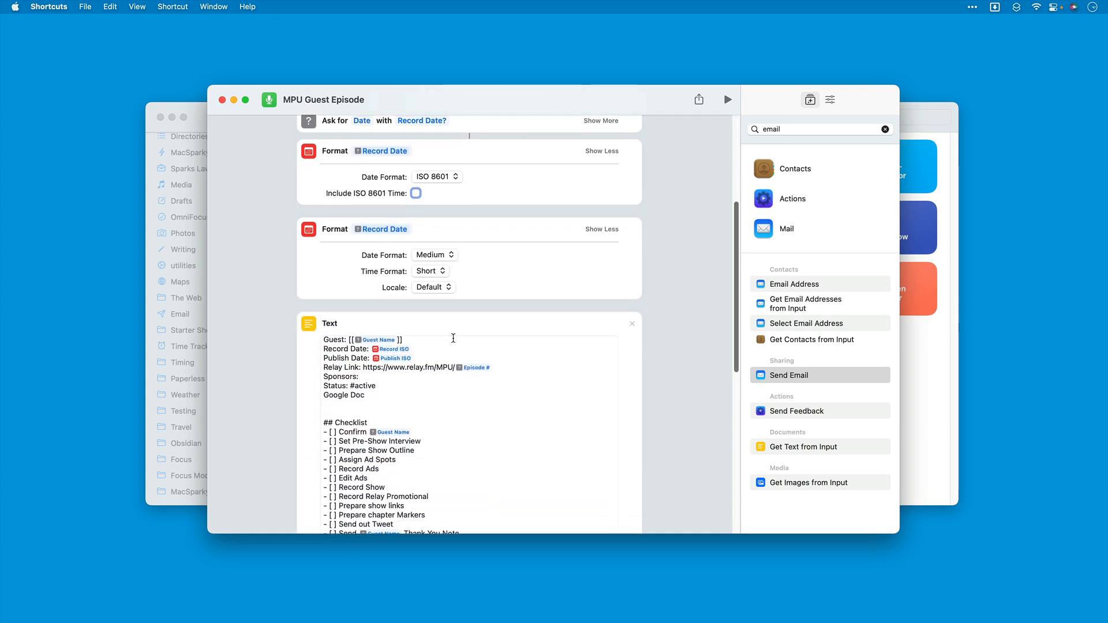
{"action": "scroll", "coordinate": [453, 338], "scroll_direction": "down", "scroll_amount": 1}
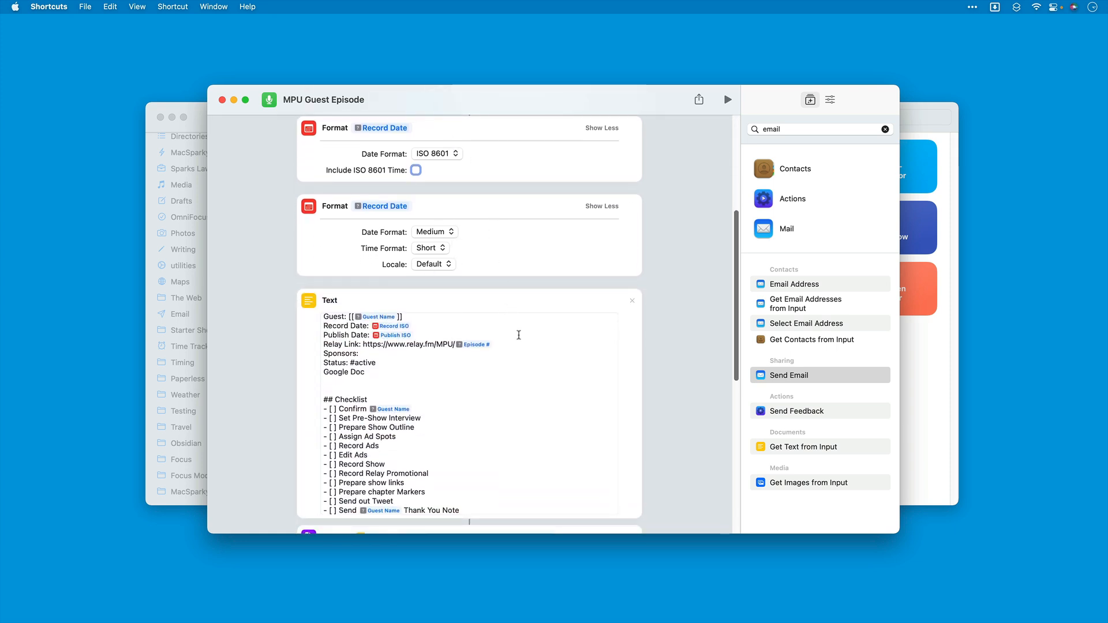
{"action": "scroll", "coordinate": [517, 330], "scroll_direction": "down", "scroll_amount": 3}
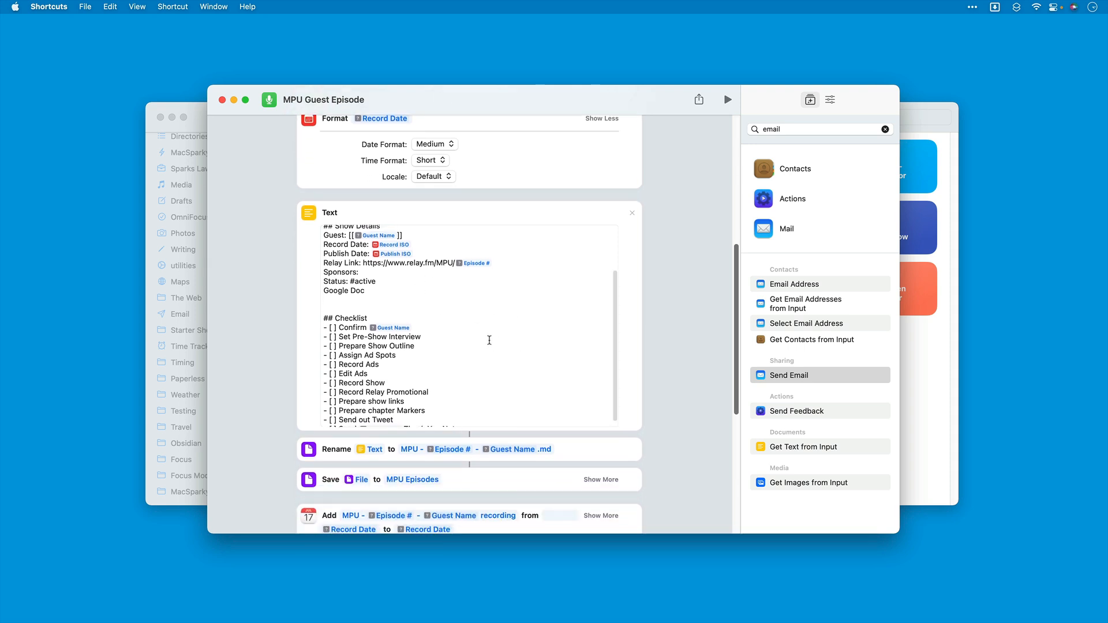
{"action": "scroll", "coordinate": [501, 339], "scroll_direction": "down", "scroll_amount": 1}
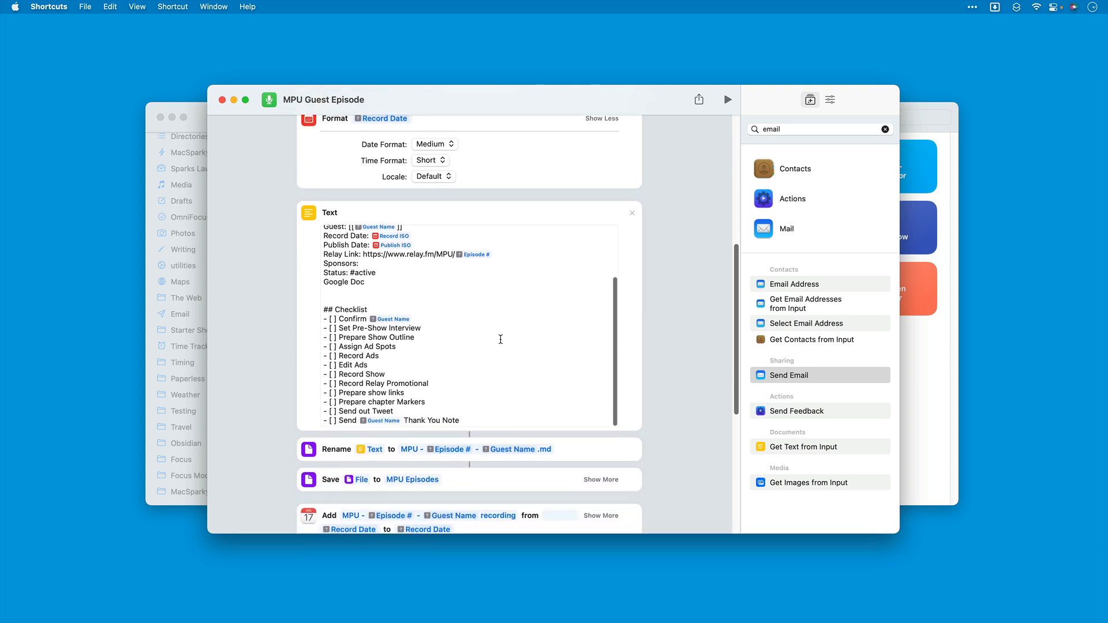
{"action": "scroll", "coordinate": [500, 340], "scroll_direction": "down", "scroll_amount": 5}
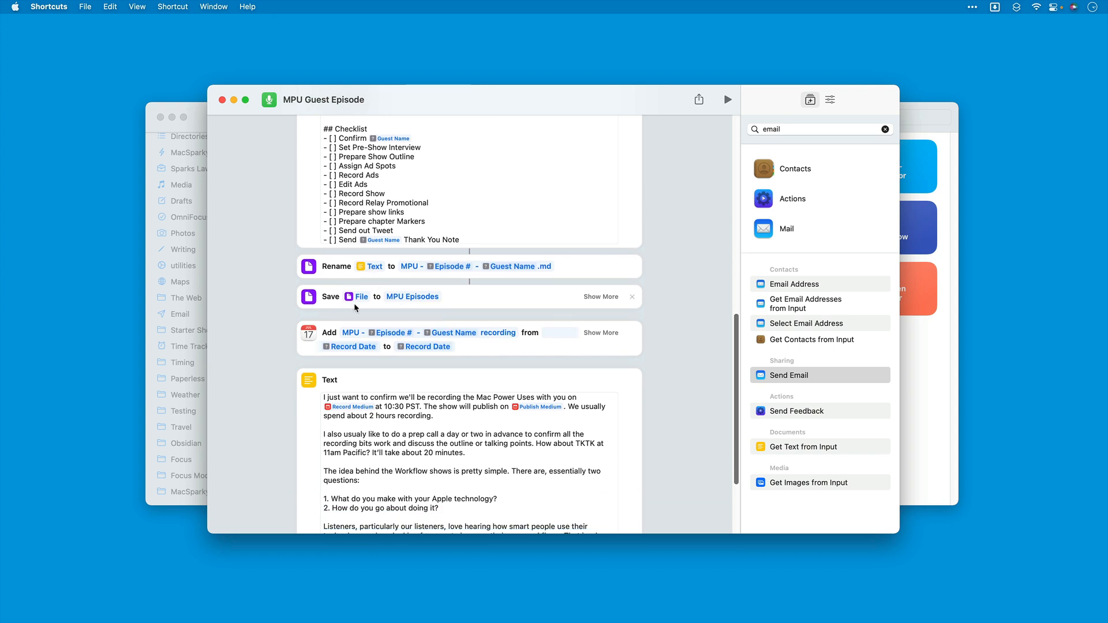
{"action": "scroll", "coordinate": [399, 348], "scroll_direction": "down", "scroll_amount": 2}
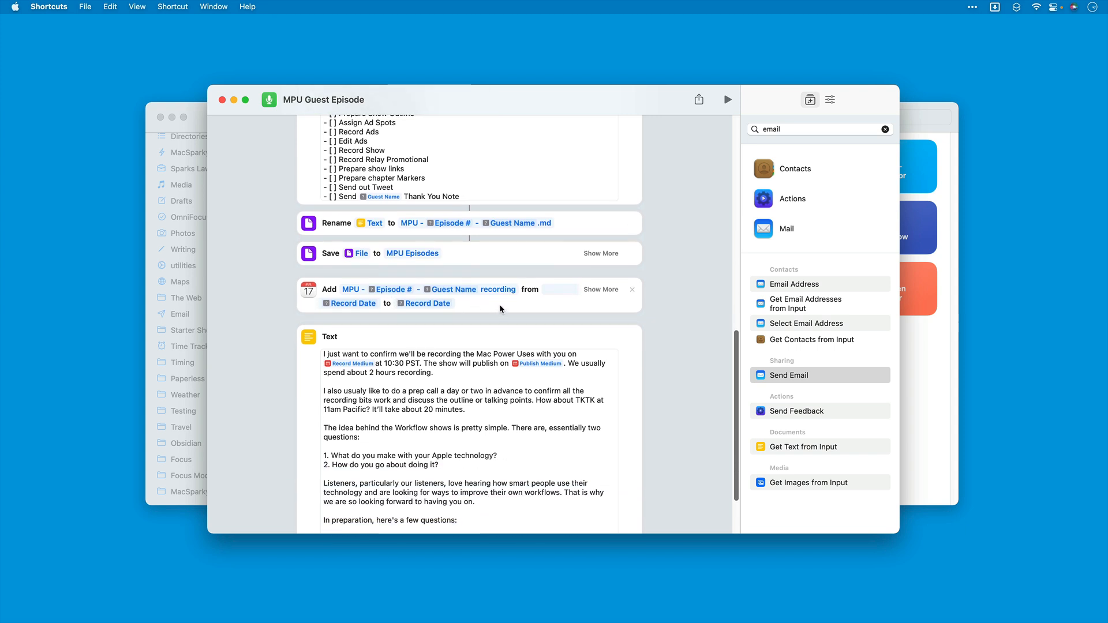
{"action": "scroll", "coordinate": [461, 384], "scroll_direction": "down", "scroll_amount": 3}
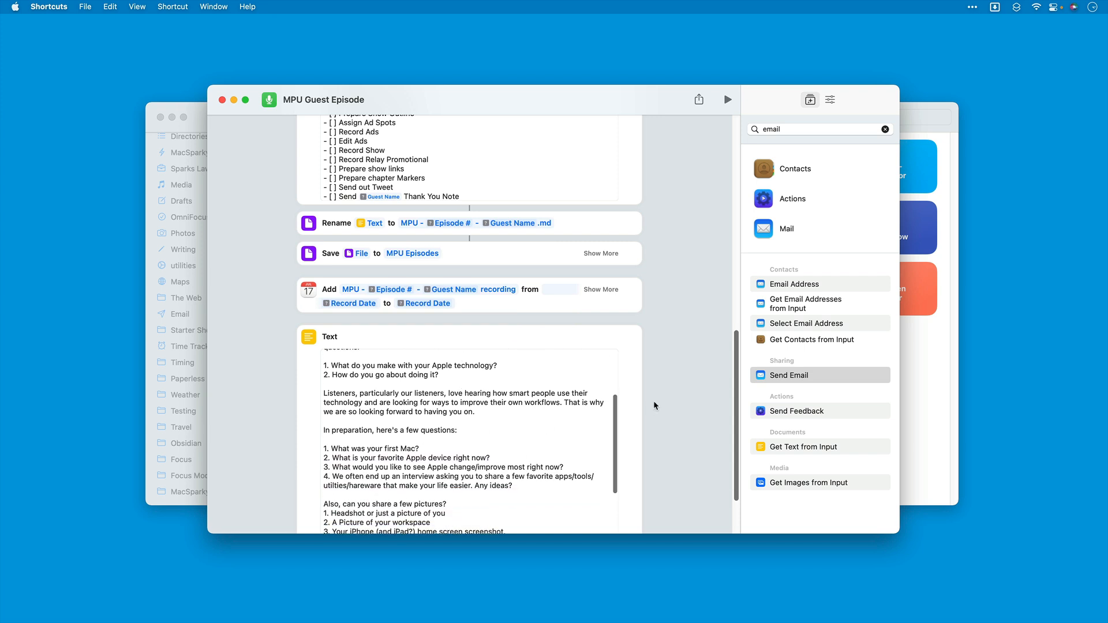
{"action": "scroll", "coordinate": [654, 401], "scroll_direction": "down", "scroll_amount": 3}
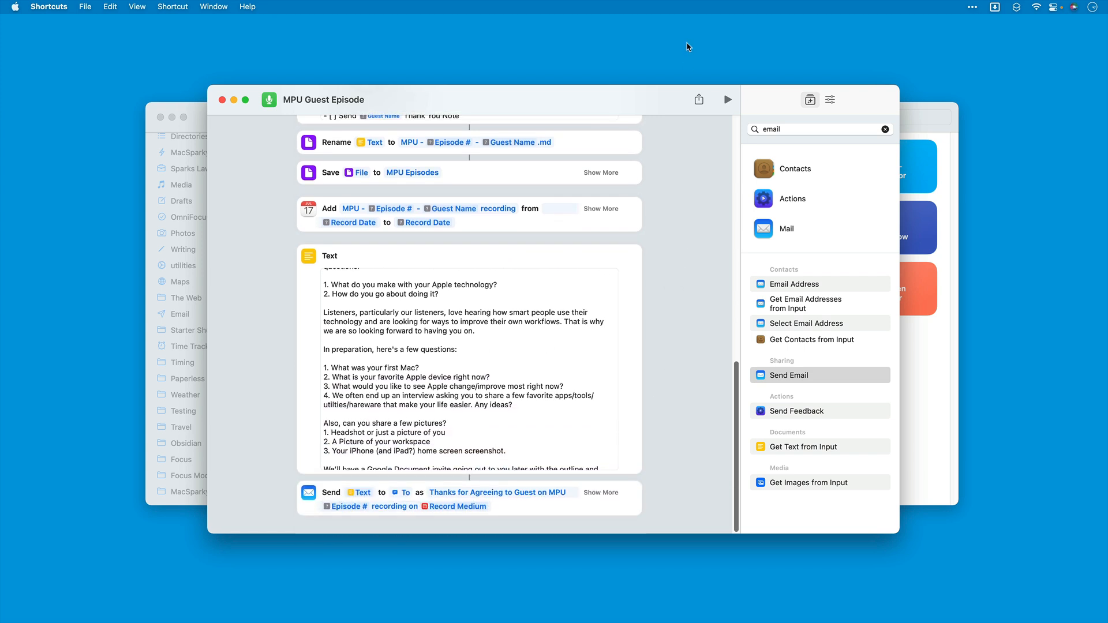
Step: Run the shortcut, entering episode number 999 and Tim Cook as the guest
{"action": "left_click", "coordinate": [727, 103]}
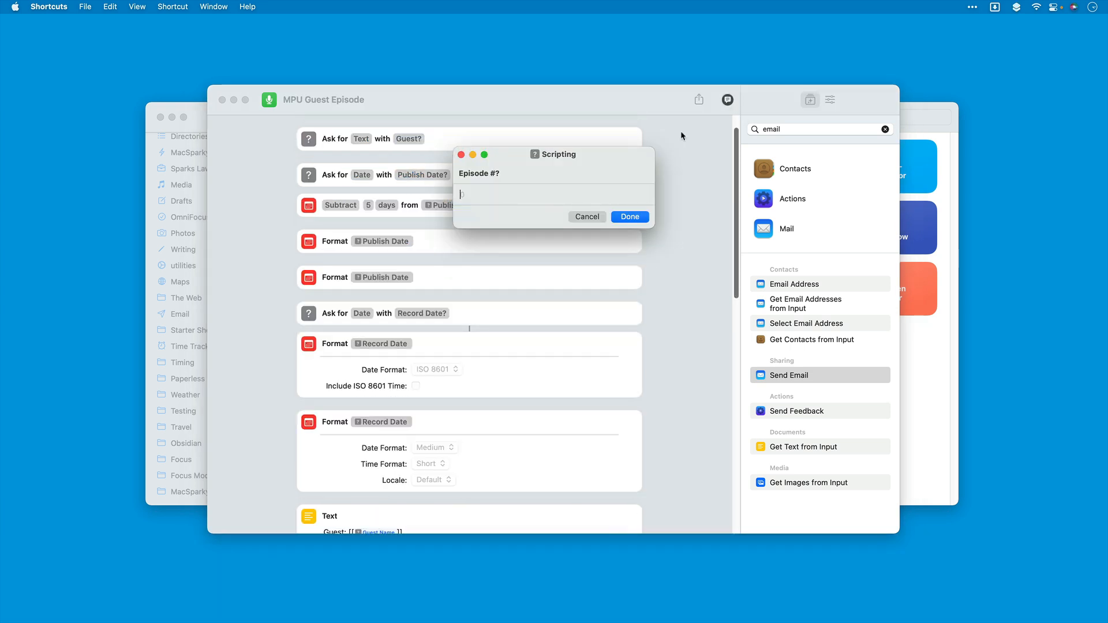
{"action": "type", "text": "999"}
{"action": "left_click", "coordinate": [629, 217]}
{"action": "type", "text": "Tim Cook"}
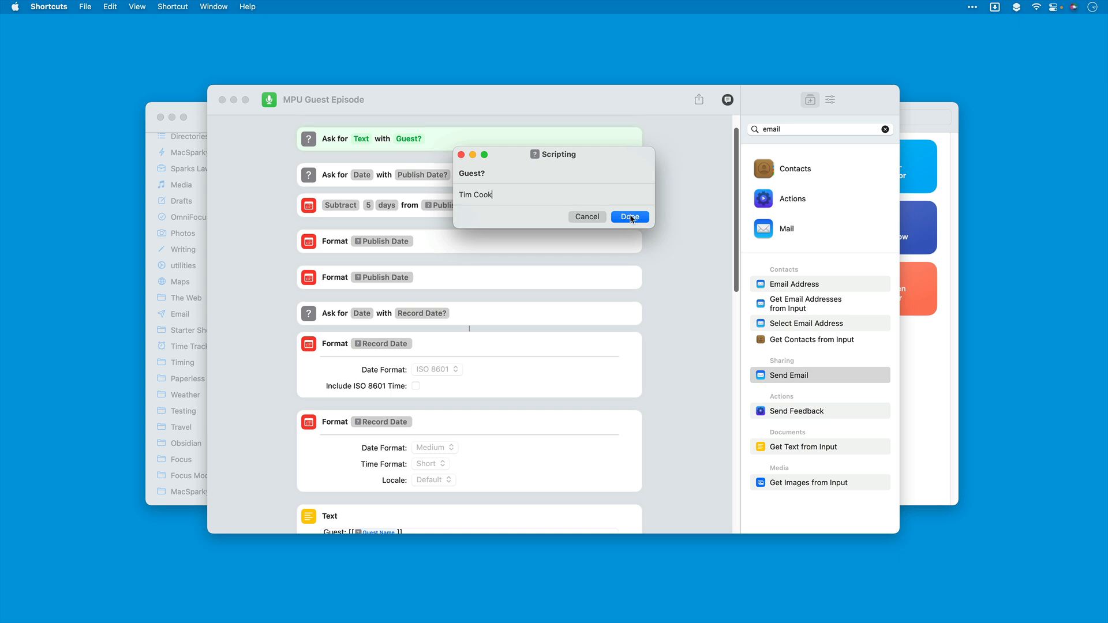
{"action": "left_click", "coordinate": [630, 217]}
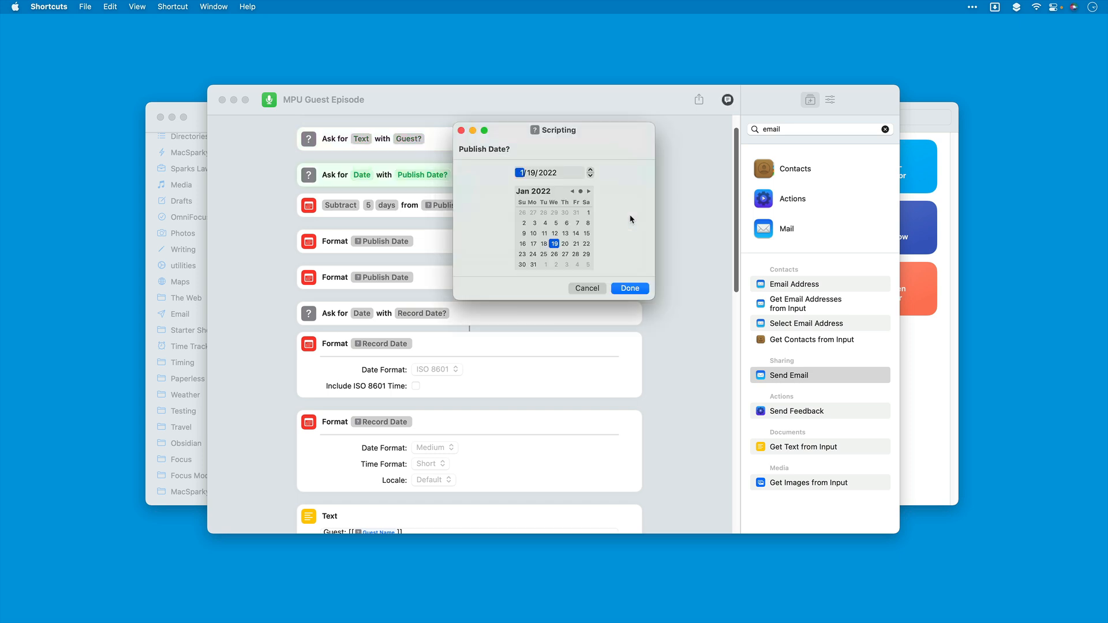
Step: Supply July 31, 2022 as the publish date and July 25, 2022 as the record date, and allow the requested folder access
{"action": "left_click", "coordinate": [588, 192]}
{"action": "left_click", "coordinate": [589, 192]}
{"action": "left_click", "coordinate": [589, 192]}
{"action": "left_click", "coordinate": [589, 192]}
{"action": "left_click", "coordinate": [589, 192]}
{"action": "left_click", "coordinate": [589, 192]}
{"action": "left_click", "coordinate": [640, 288]}
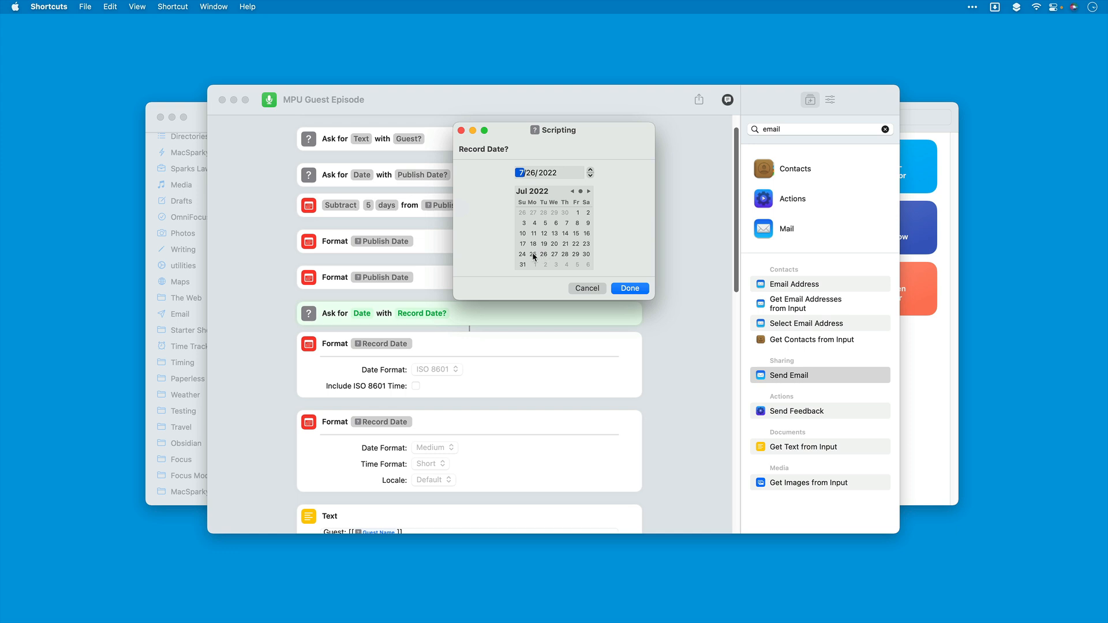
{"action": "left_click", "coordinate": [631, 288]}
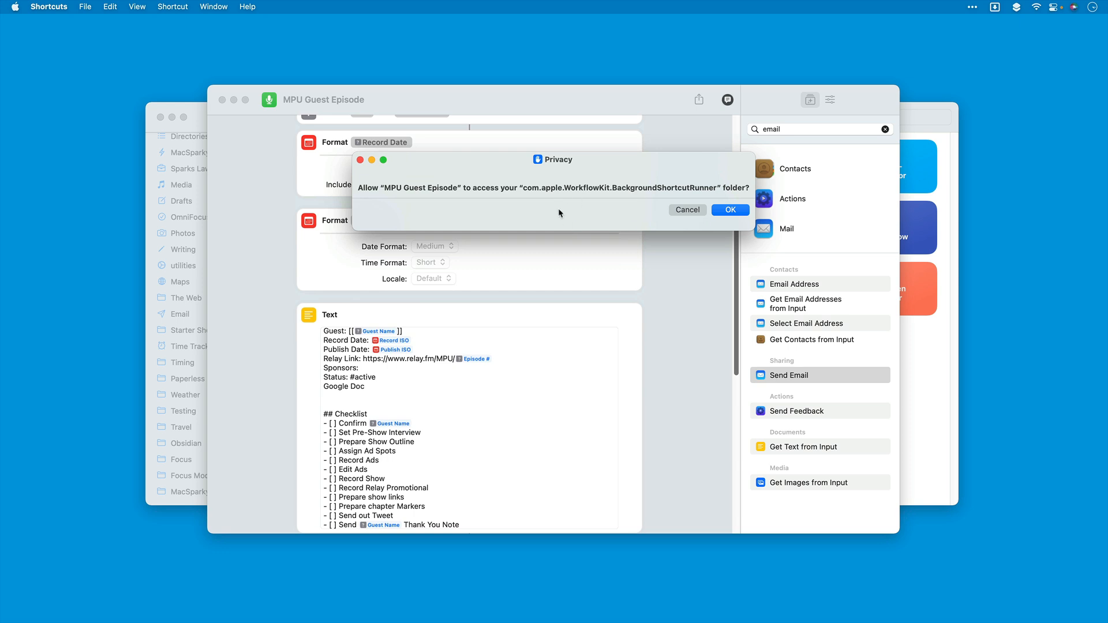
{"action": "left_click", "coordinate": [733, 210]}
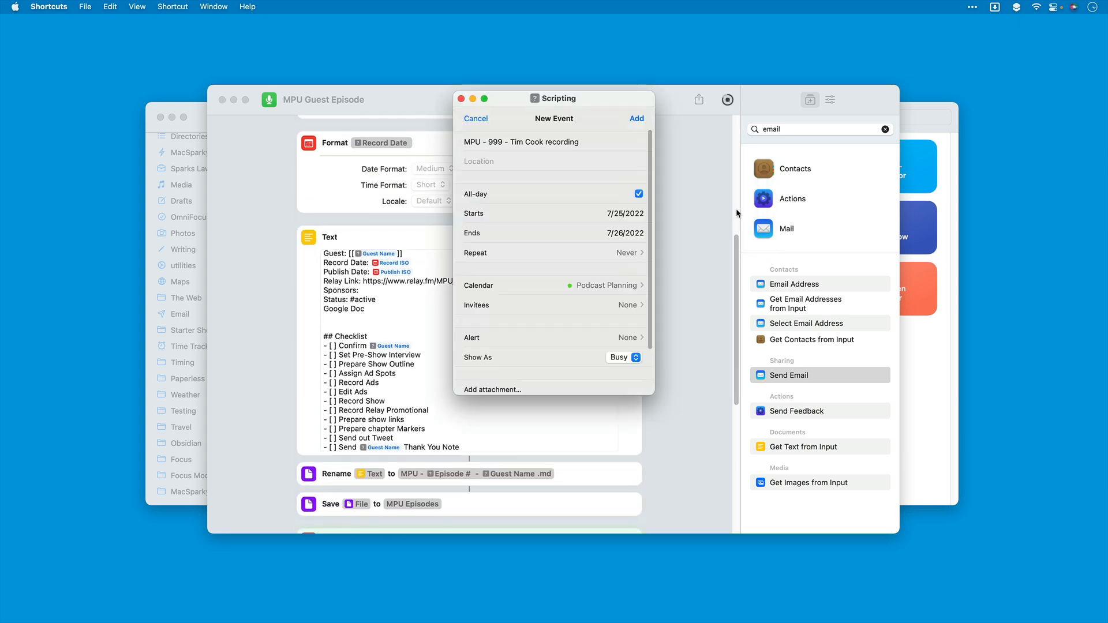
Step: Set the new event's end date to 7/25/2022 and add the event to the Podcast Planning calendar
{"action": "left_click", "coordinate": [618, 234]}
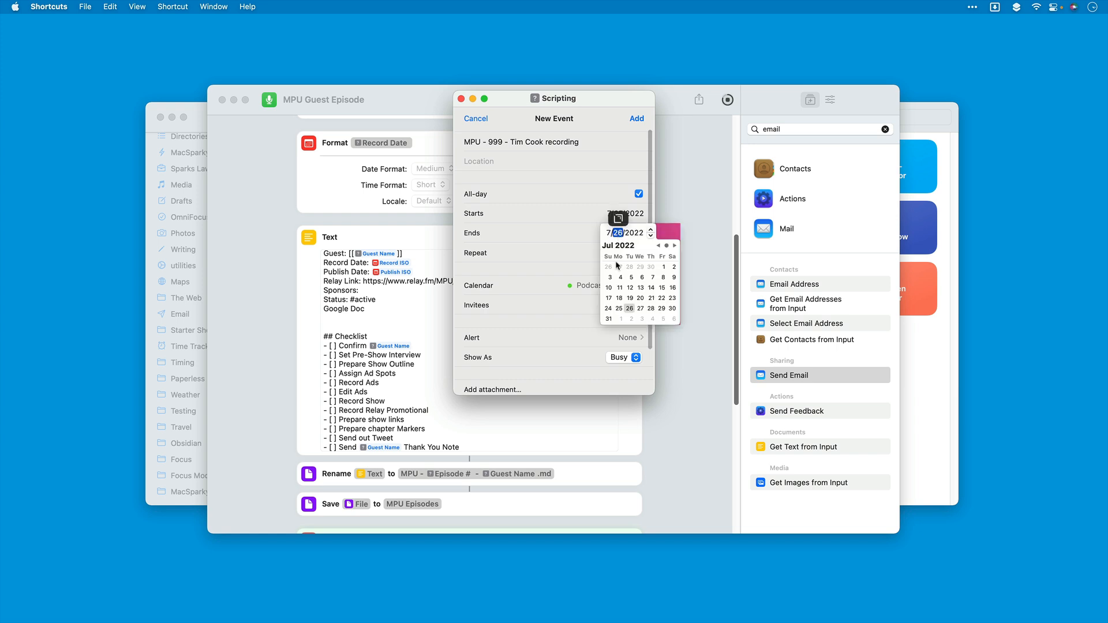
{"action": "left_click", "coordinate": [620, 308]}
{"action": "left_click", "coordinate": [553, 233]}
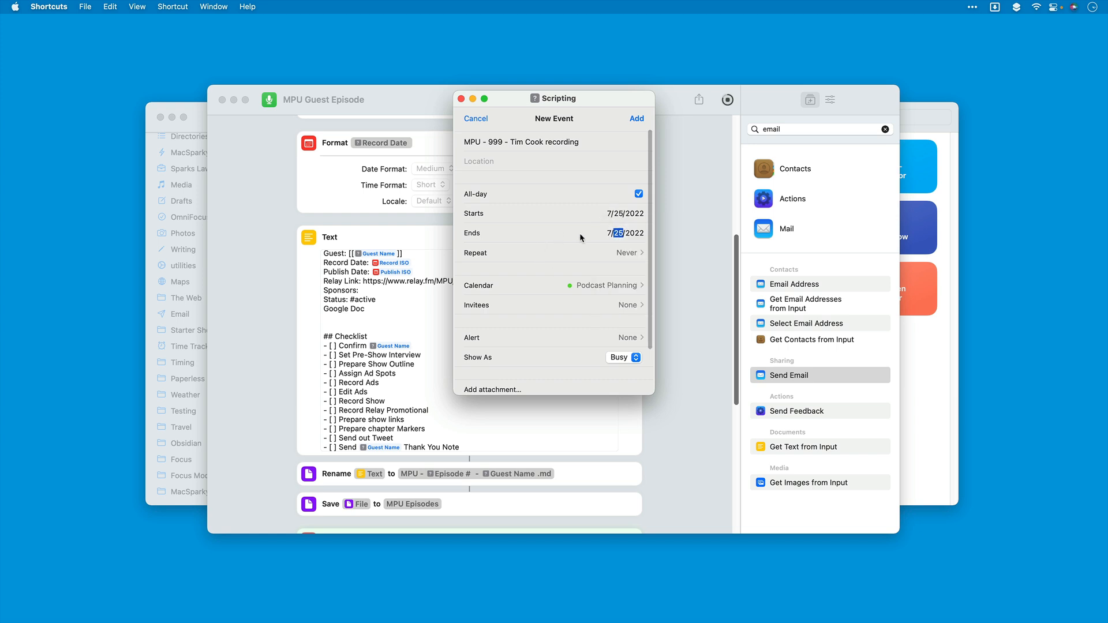
{"action": "left_click", "coordinate": [637, 119]}
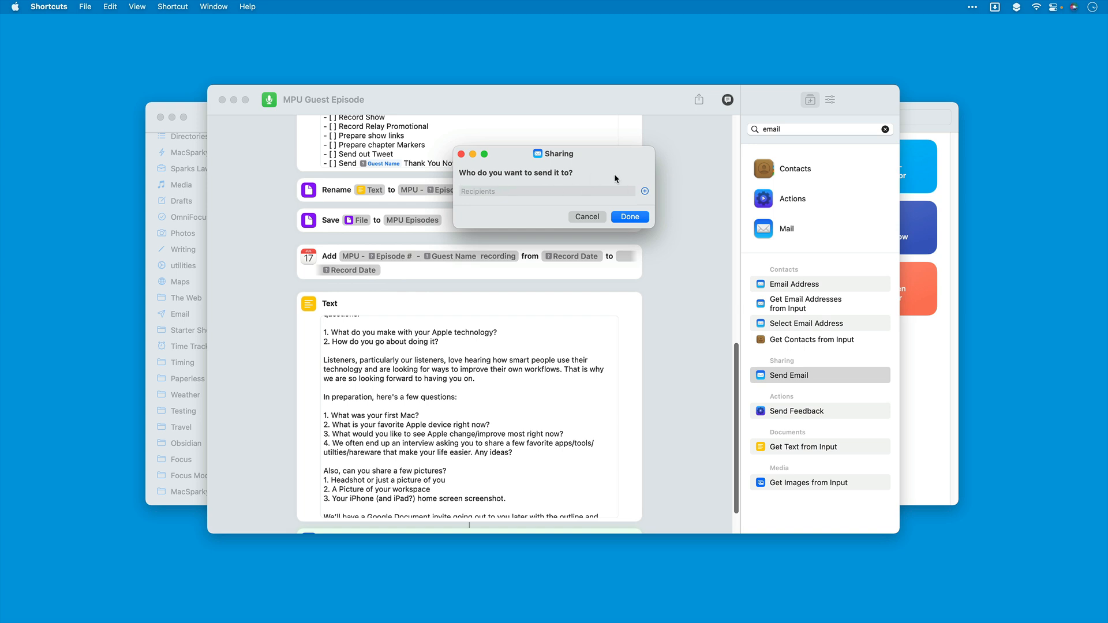
Step: Submit the email recipient prompt without a recipient and close the MPU Guest Episode editor
{"action": "left_click", "coordinate": [630, 217]}
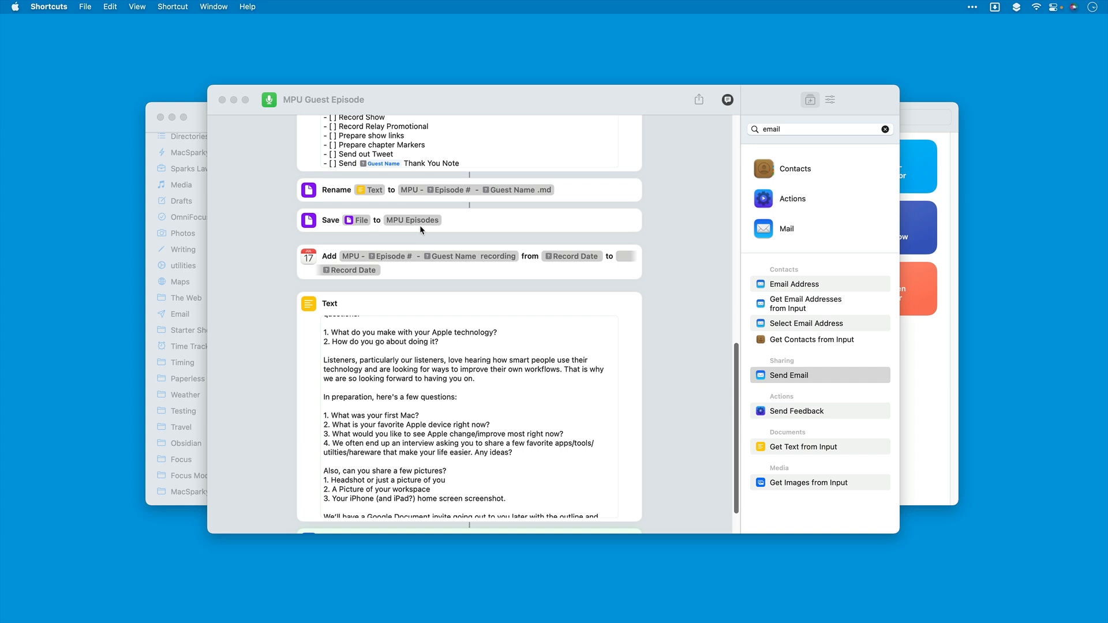
{"action": "key", "text": "Return"}
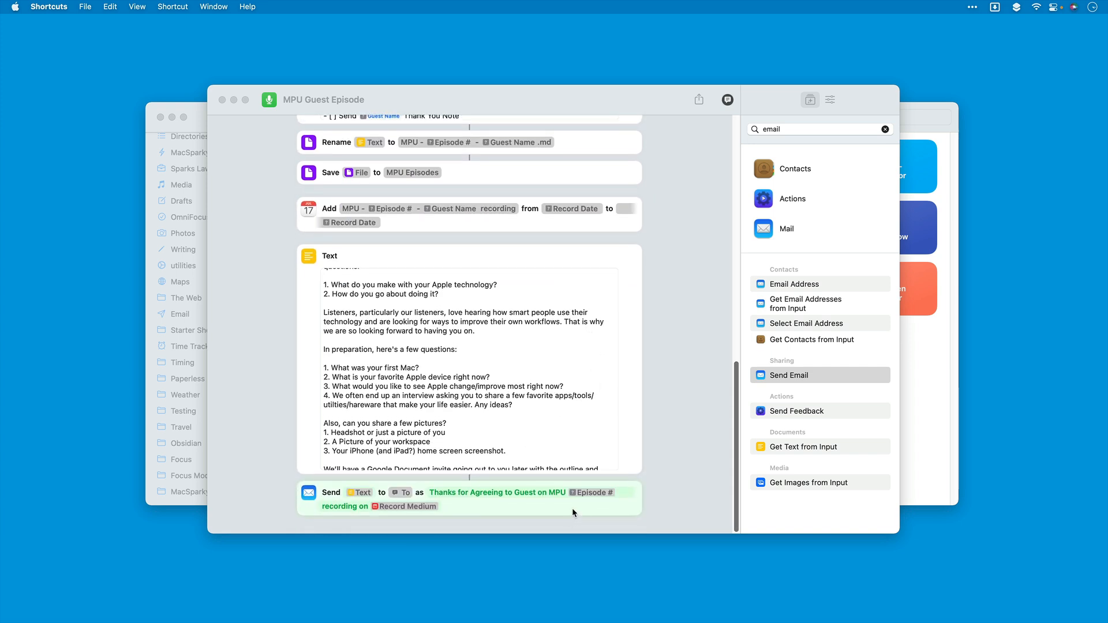
{"action": "left_click", "coordinate": [573, 508]}
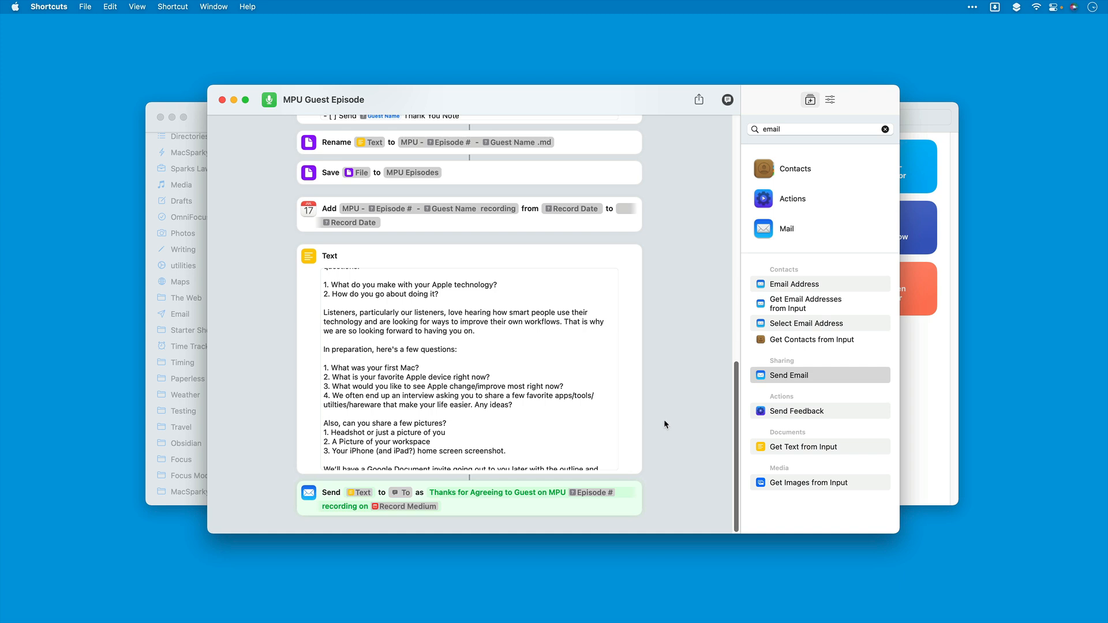
{"action": "left_click", "coordinate": [222, 100]}
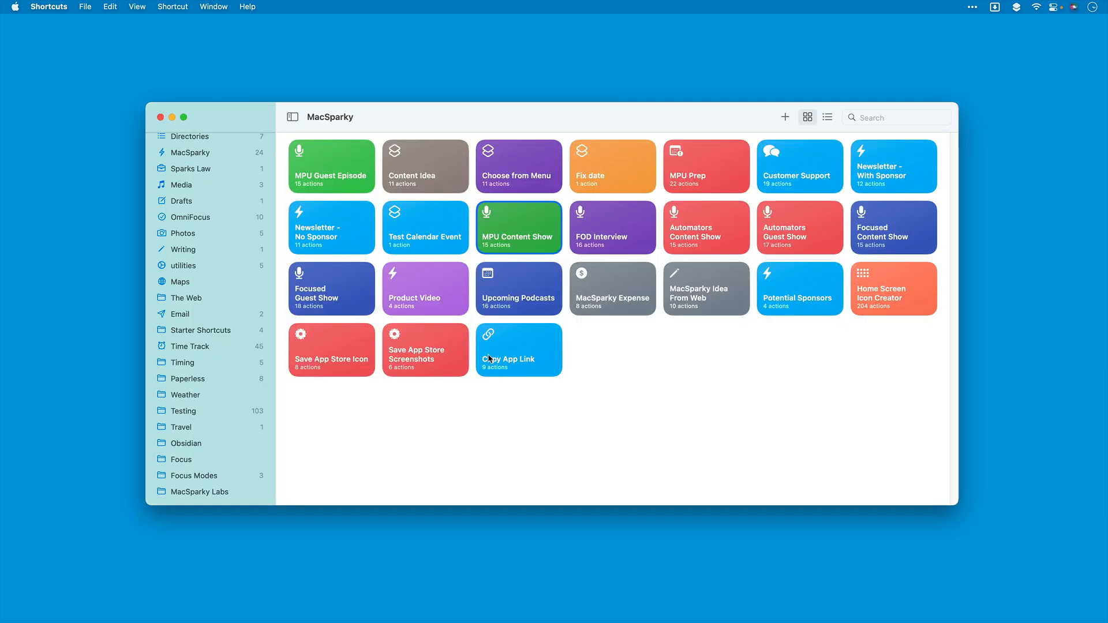
Step: Reopen and rerun the MPU Guest Episode shortcut with episode number 998 and Tim Cook as the guest
{"action": "double_click", "coordinate": [349, 180]}
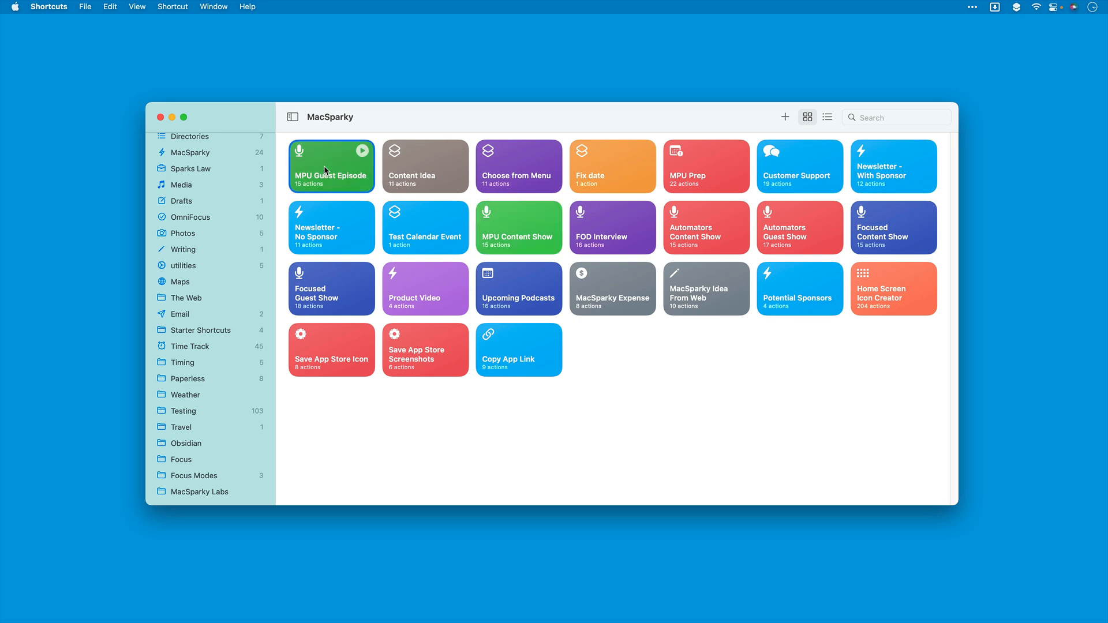
{"action": "left_click", "coordinate": [728, 99]}
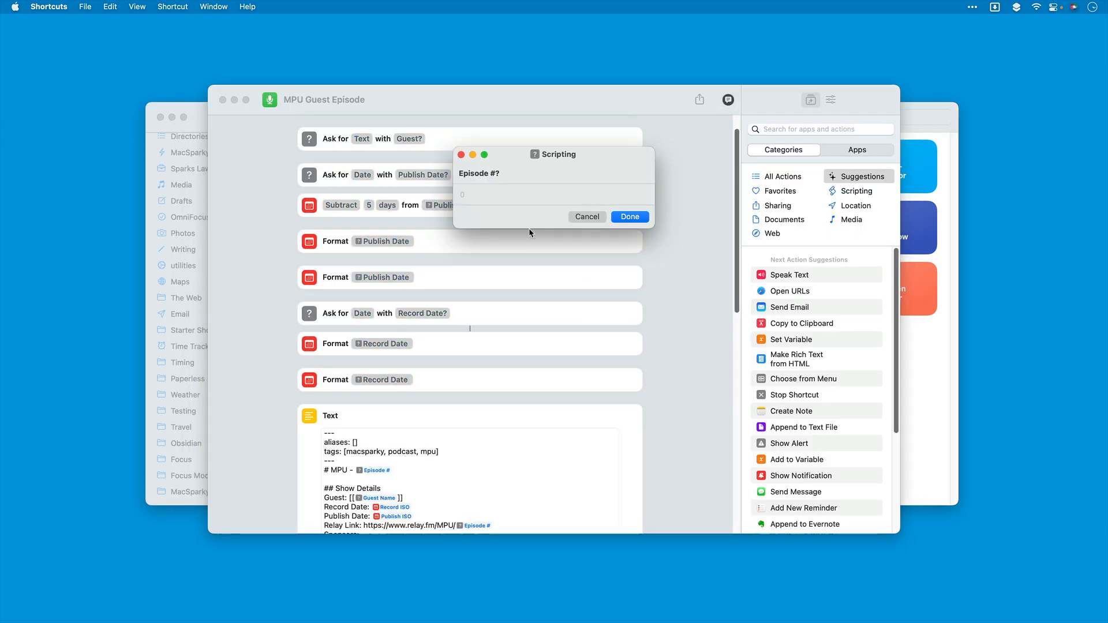
{"action": "type", "text": "998"}
{"action": "key", "text": "Return"}
{"action": "type", "text": "Tim Cook"}
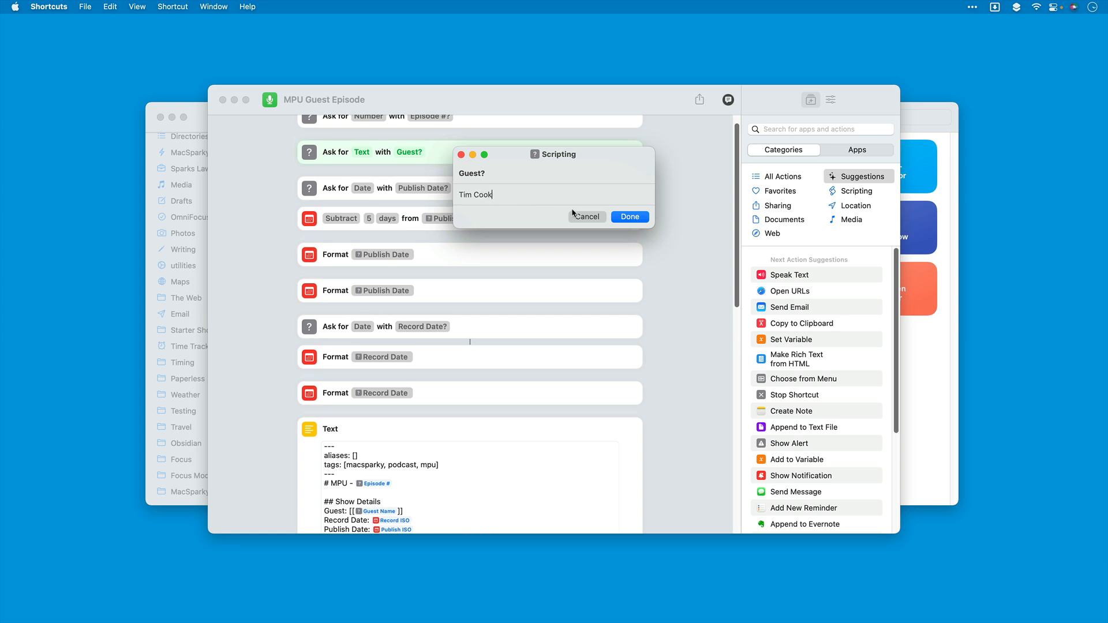
{"action": "left_click", "coordinate": [635, 217]}
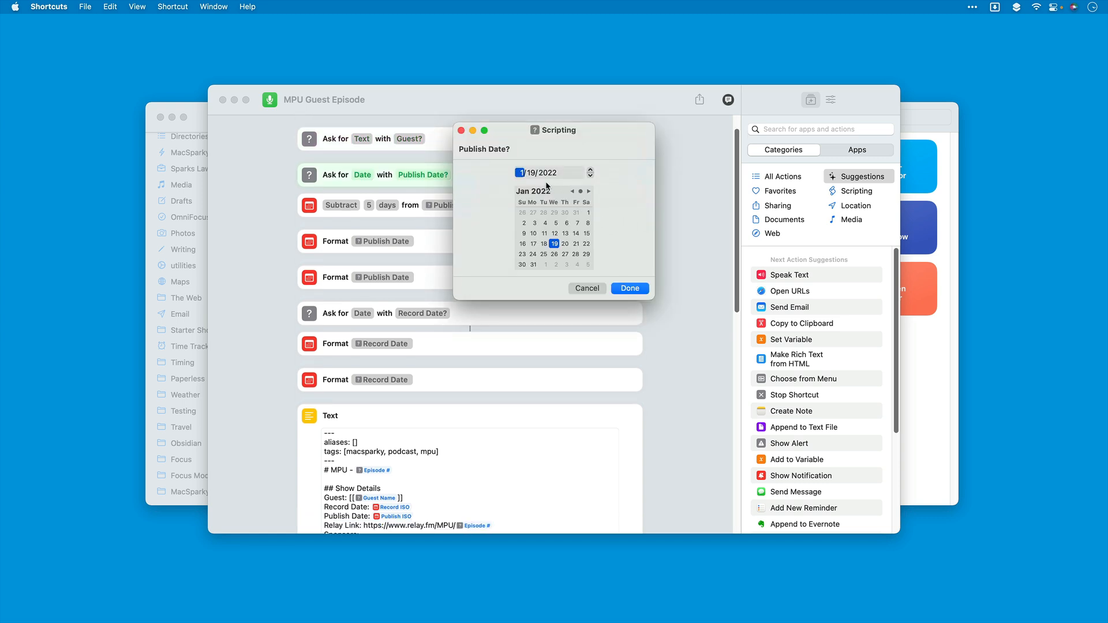
Step: Supply September 18, 2022 as the publish date and September 12, 2022 as the record date
{"action": "left_click", "coordinate": [589, 192]}
{"action": "left_click", "coordinate": [589, 192]}
{"action": "left_click", "coordinate": [589, 192]}
{"action": "left_click", "coordinate": [589, 192]}
{"action": "left_click", "coordinate": [589, 192]}
{"action": "left_click", "coordinate": [589, 191]}
{"action": "left_click", "coordinate": [589, 191]}
{"action": "left_click", "coordinate": [589, 192]}
{"action": "left_click", "coordinate": [523, 244]}
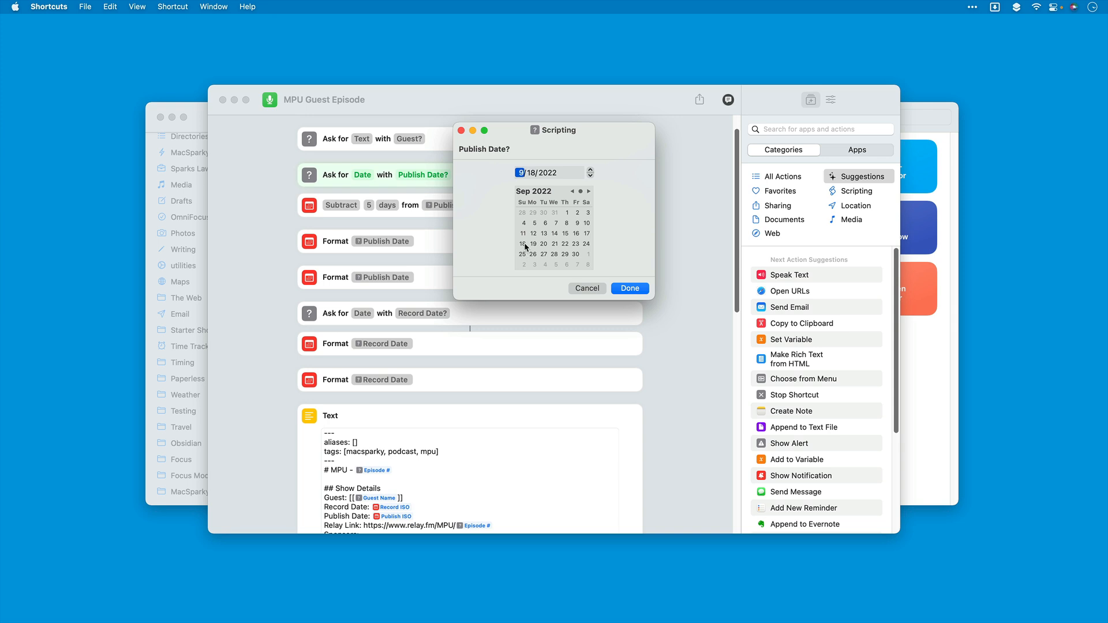
{"action": "left_click", "coordinate": [633, 288]}
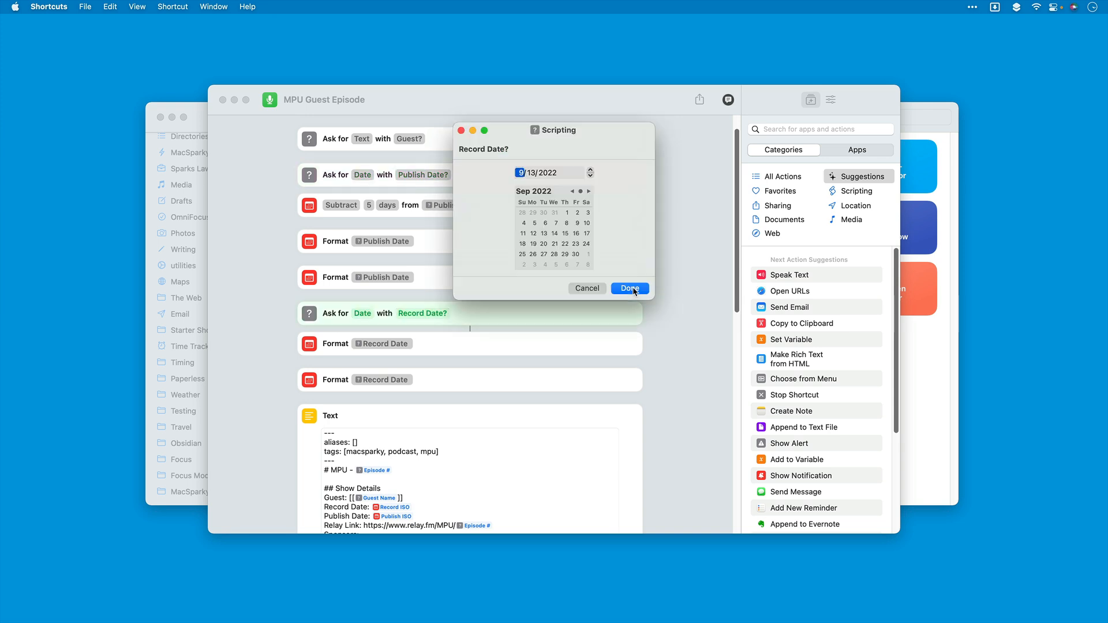
{"action": "left_click", "coordinate": [534, 233]}
{"action": "left_click", "coordinate": [626, 287]}
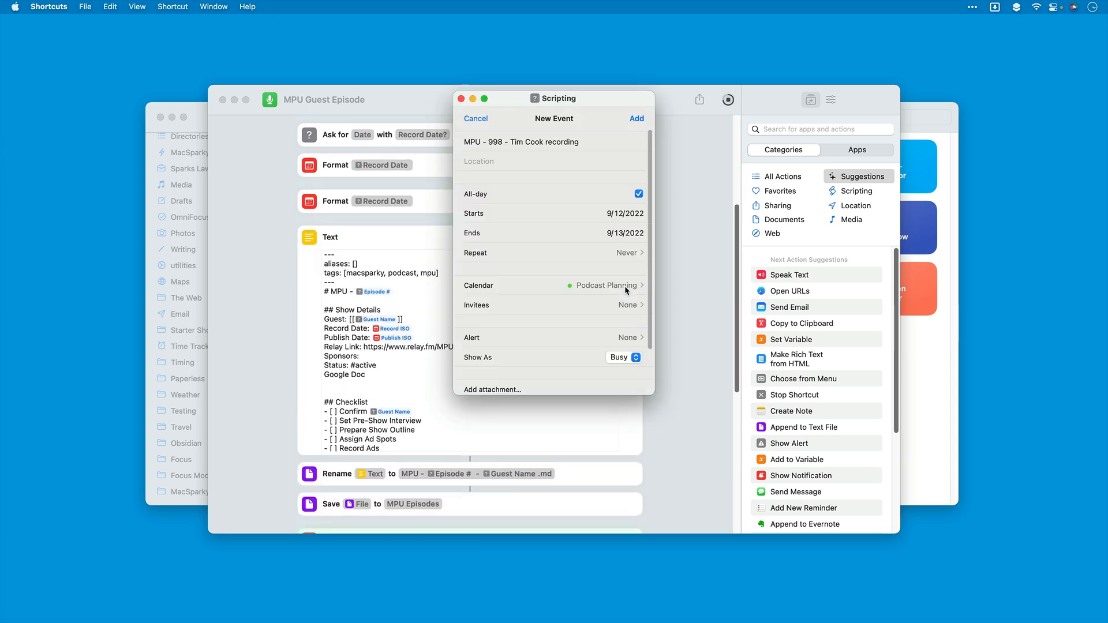
Step: Set the episode 998 recording event's end date to 9/12/2022 and add the event to the calendar
{"action": "left_click", "coordinate": [619, 231]}
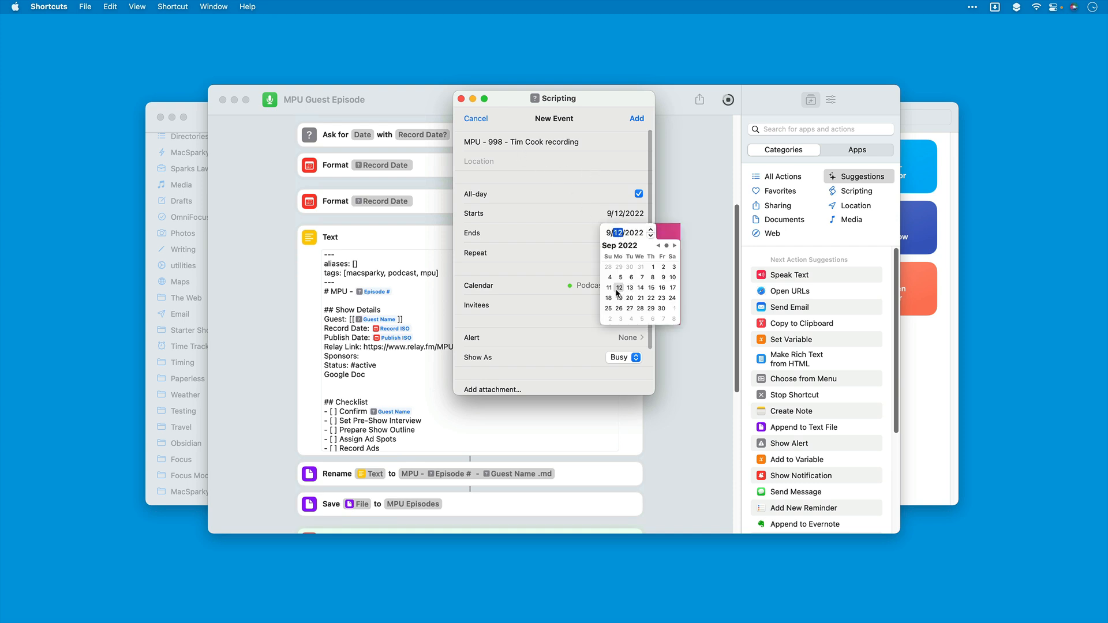
{"action": "left_click", "coordinate": [579, 244]}
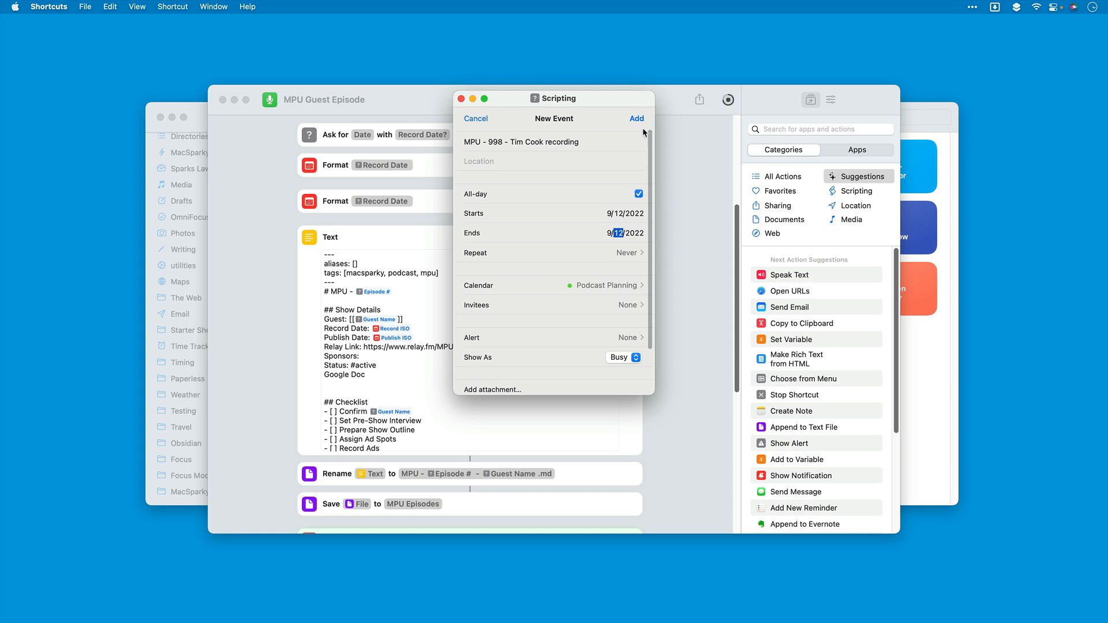
{"action": "left_click", "coordinate": [637, 120]}
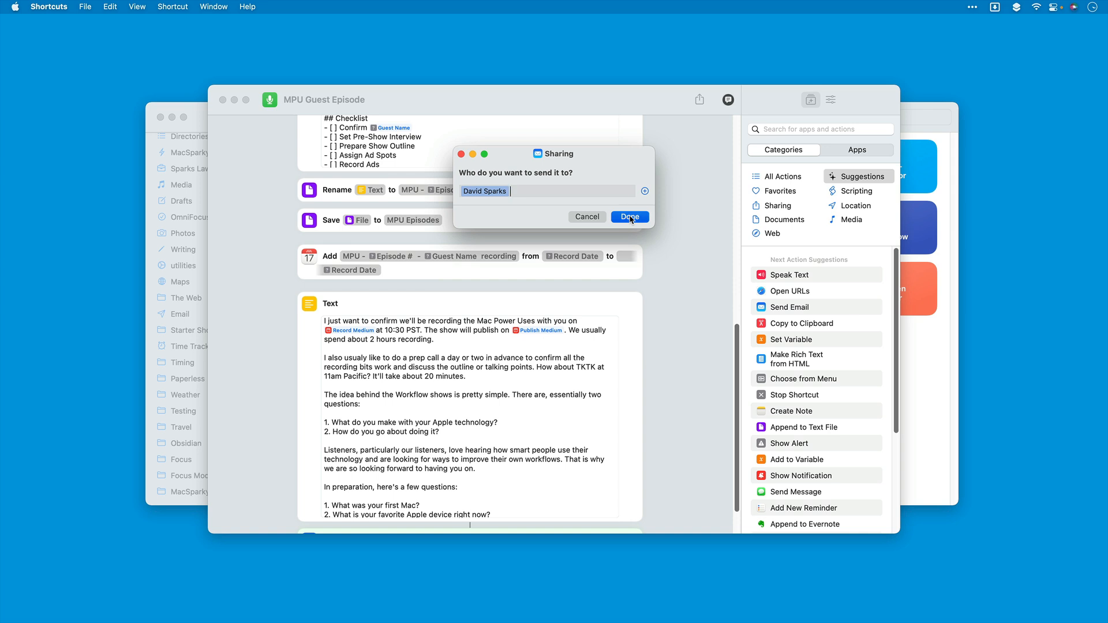
Step: Submit the chosen contact as the email recipient and switch to Mail
{"action": "left_click", "coordinate": [631, 217]}
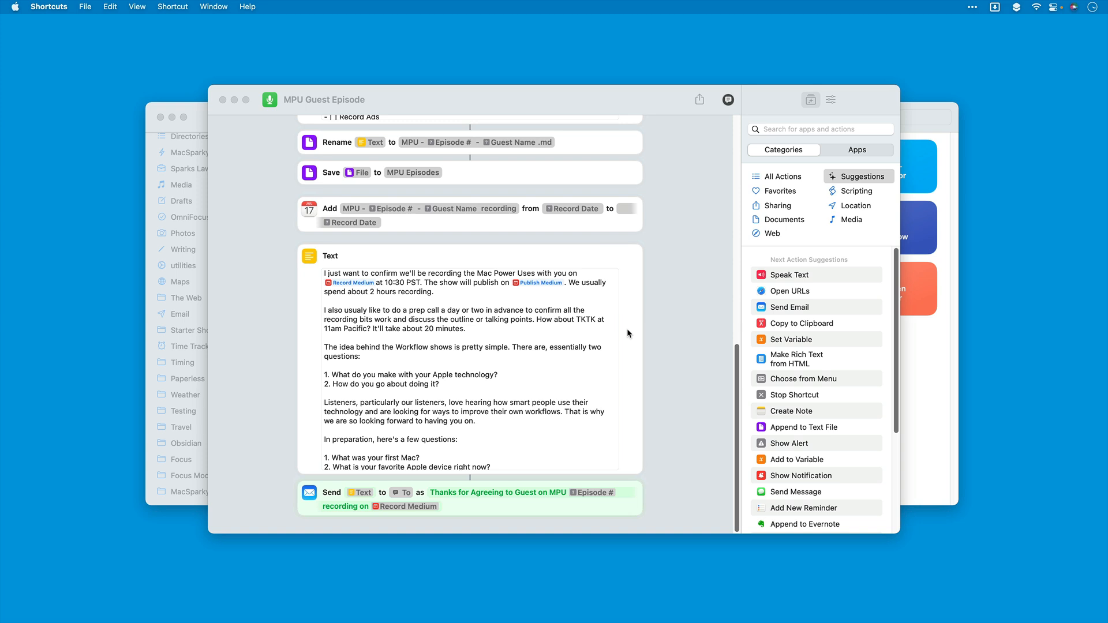
{"action": "key", "text": "super+space"}
{"action": "type", "text": "mail"}
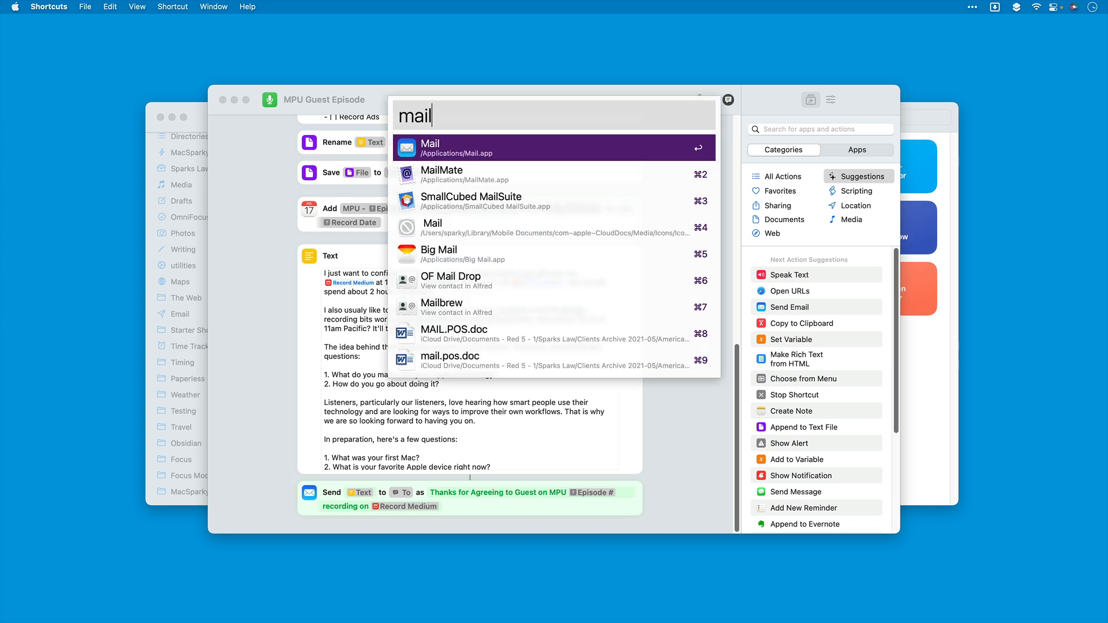
{"action": "key", "text": "Return"}
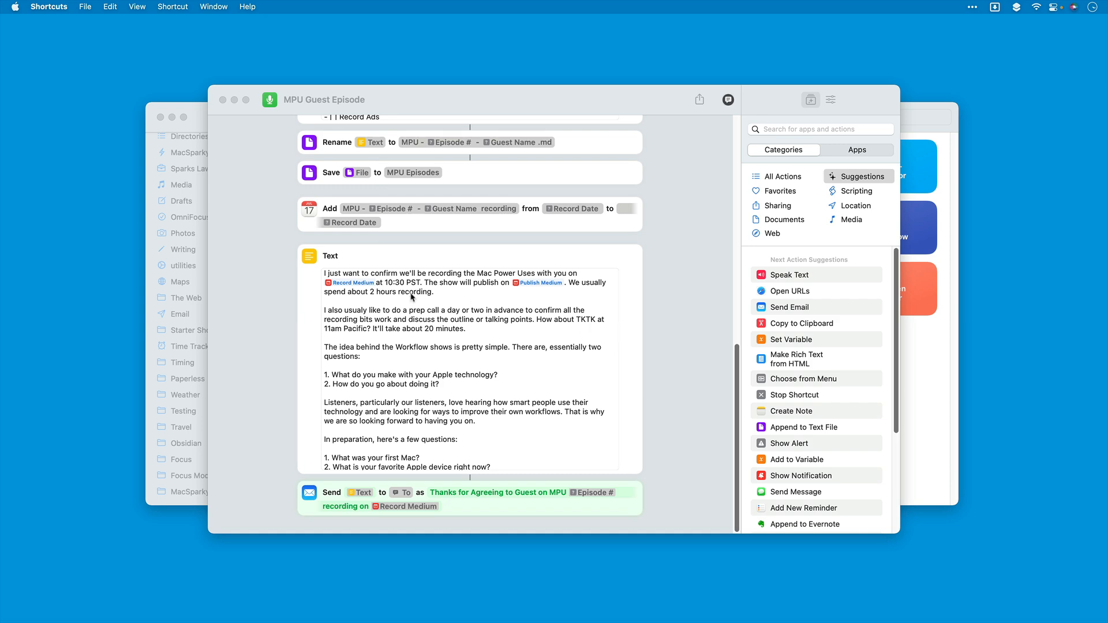
{"action": "key", "text": "super+alt+Escape"}
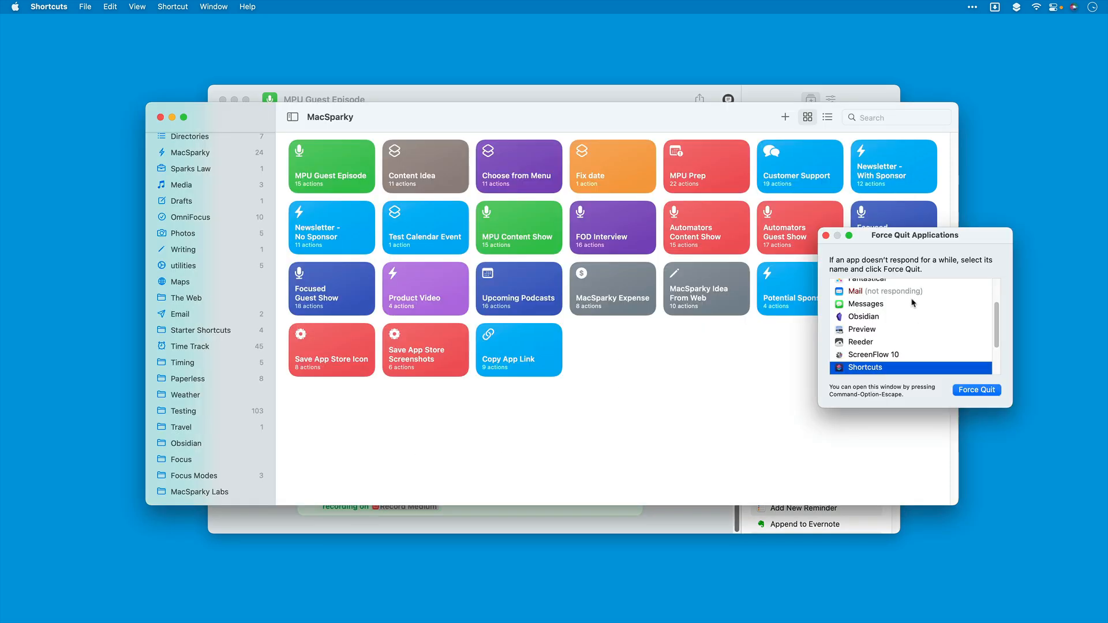
{"action": "left_click", "coordinate": [889, 292]}
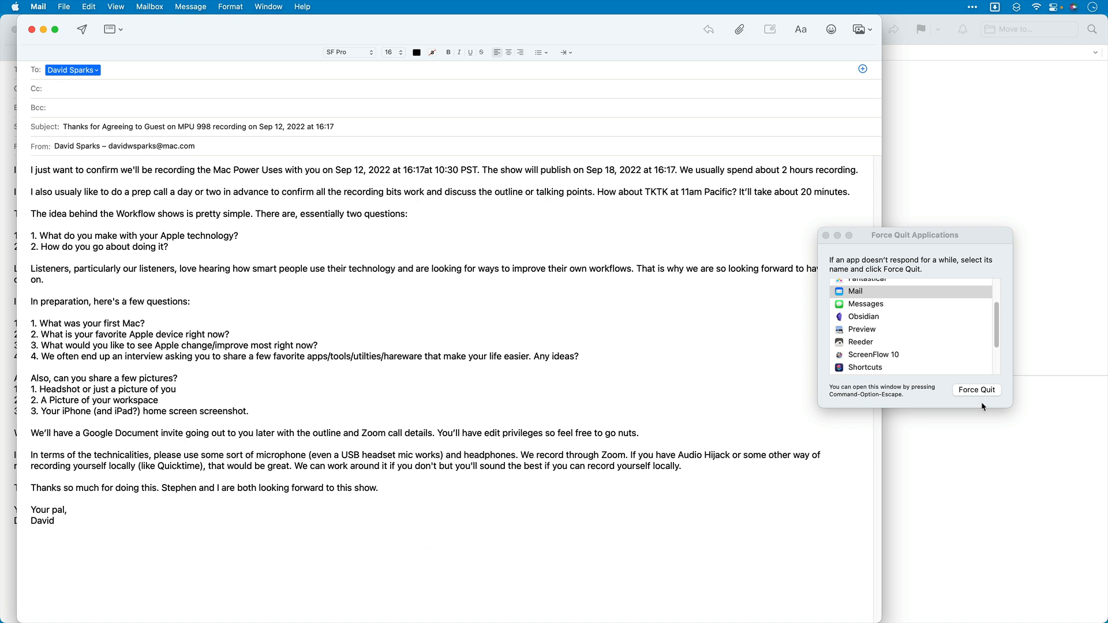
{"action": "left_click", "coordinate": [826, 235]}
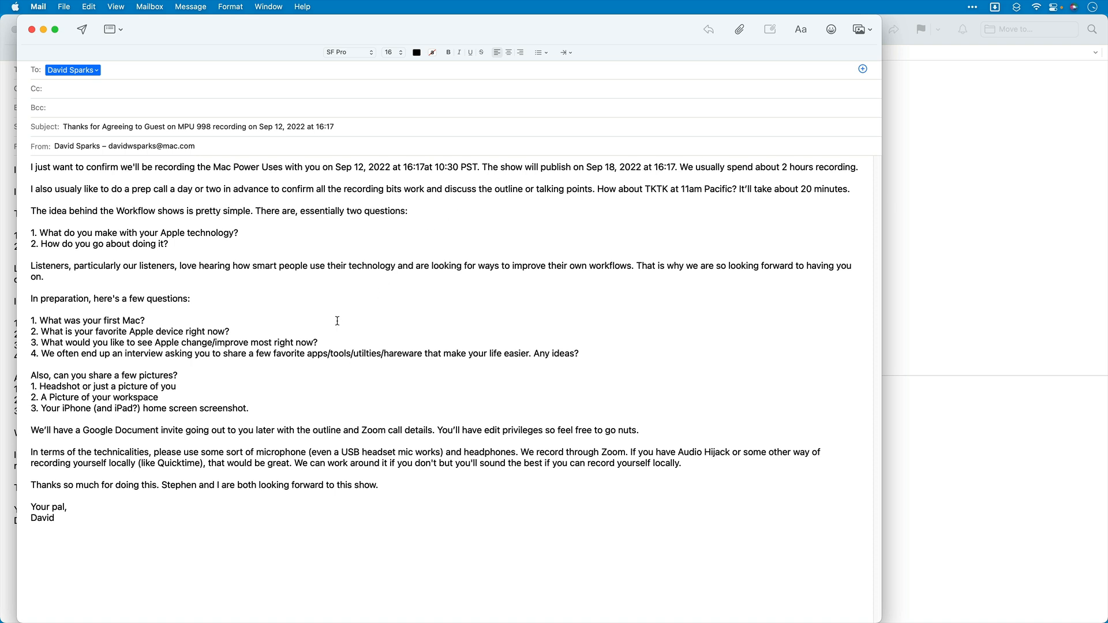
Step: Discard the episode 998 and 999 email drafts without saving and close the Mail window
{"action": "left_click", "coordinate": [31, 29]}
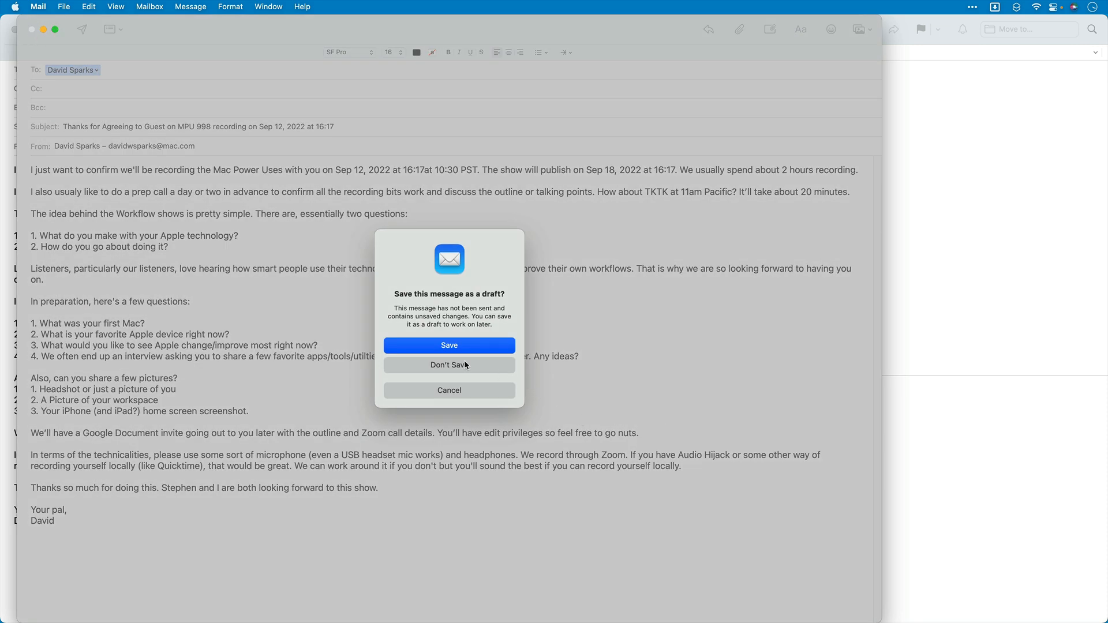
{"action": "left_click", "coordinate": [467, 365]}
{"action": "left_click", "coordinate": [16, 29]}
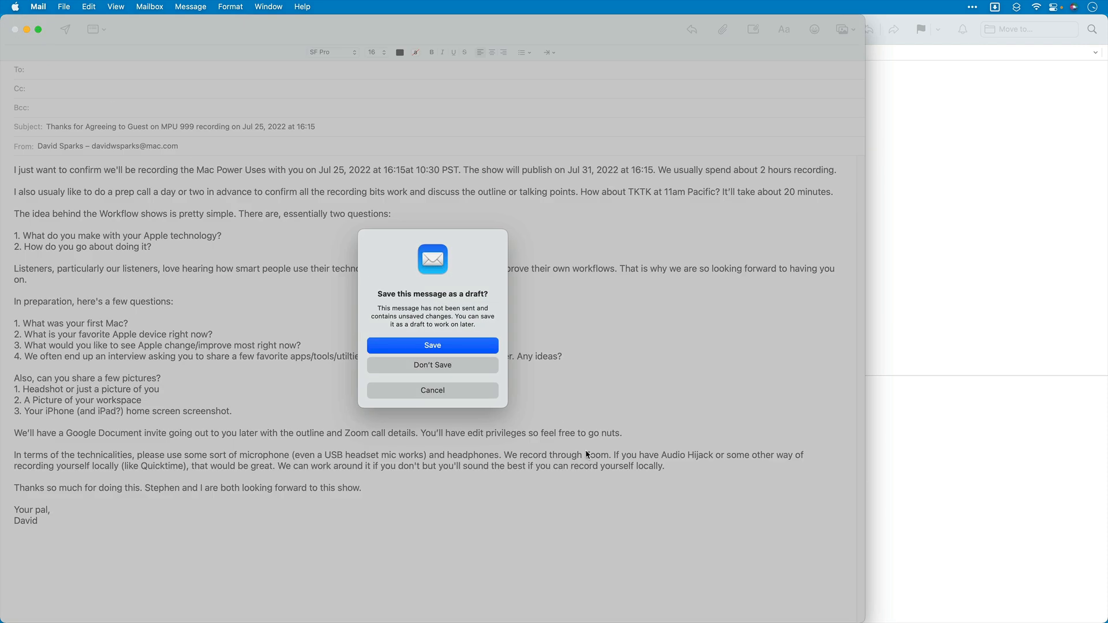
{"action": "left_click", "coordinate": [455, 365]}
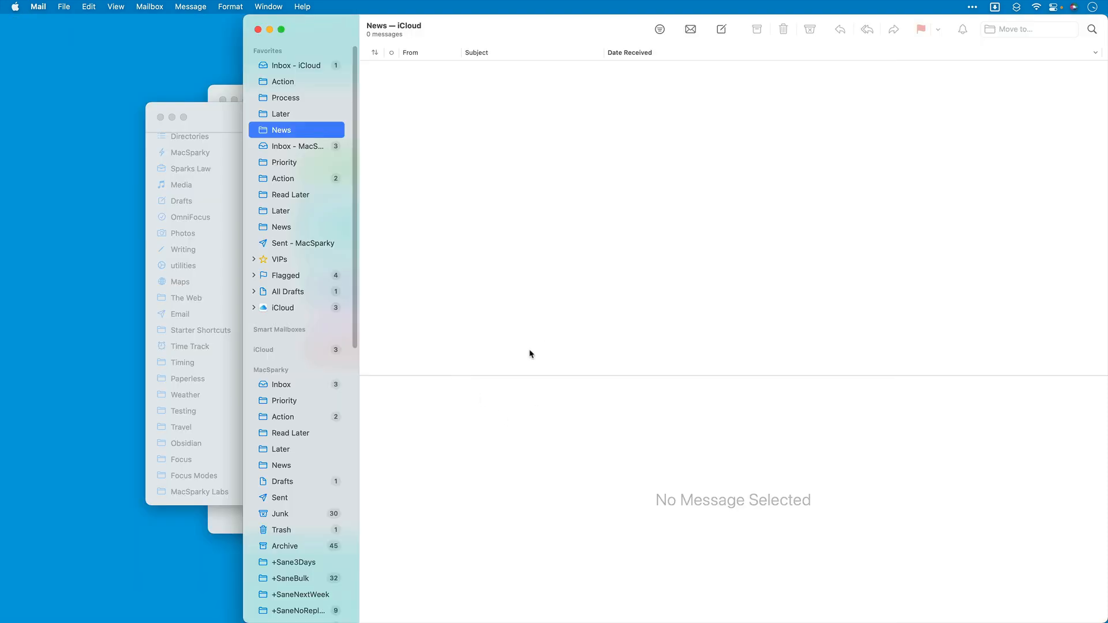
{"action": "left_click", "coordinate": [258, 30]}
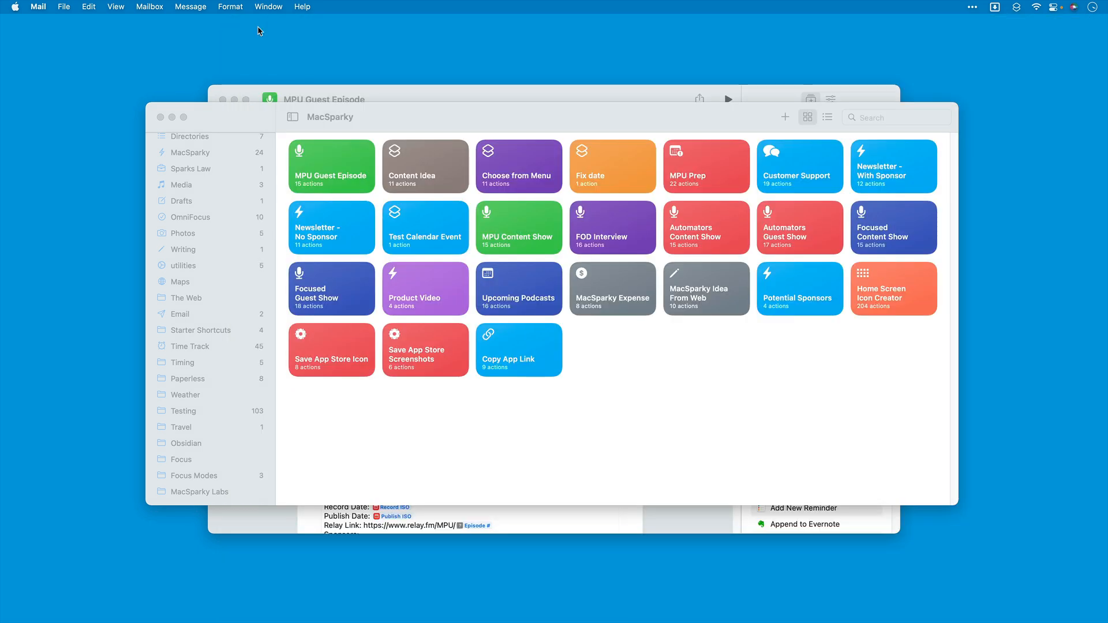
Step: Return to the MPU Guest Episode shortcut in Shortcuts and review its actions down to the Send Email output
{"action": "left_click", "coordinate": [347, 101]}
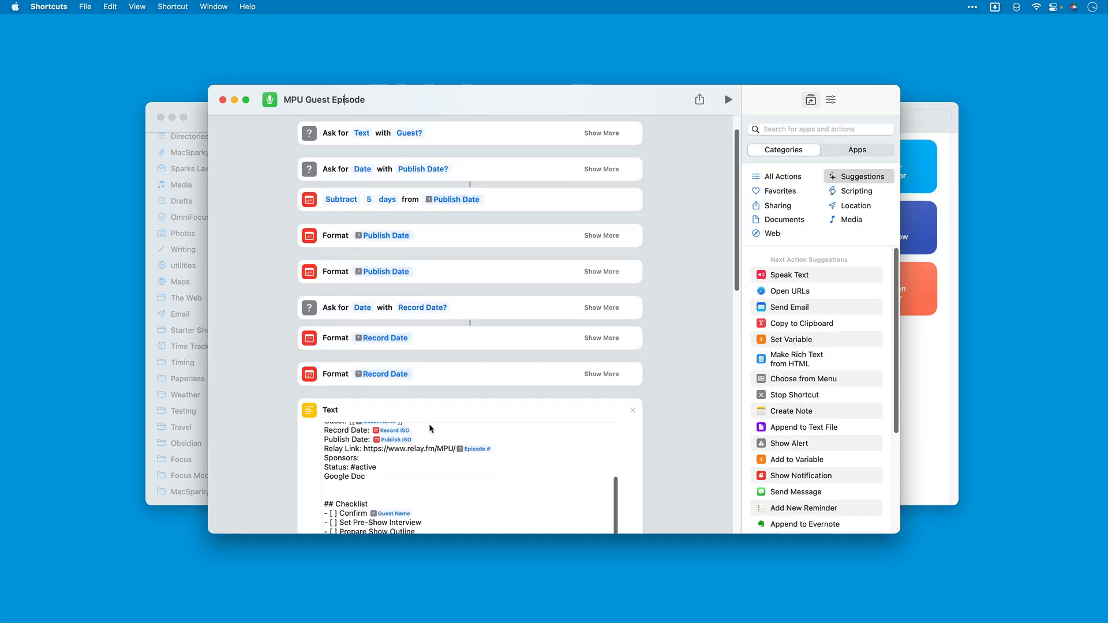
{"action": "scroll", "coordinate": [680, 447], "scroll_direction": "down", "scroll_amount": 15}
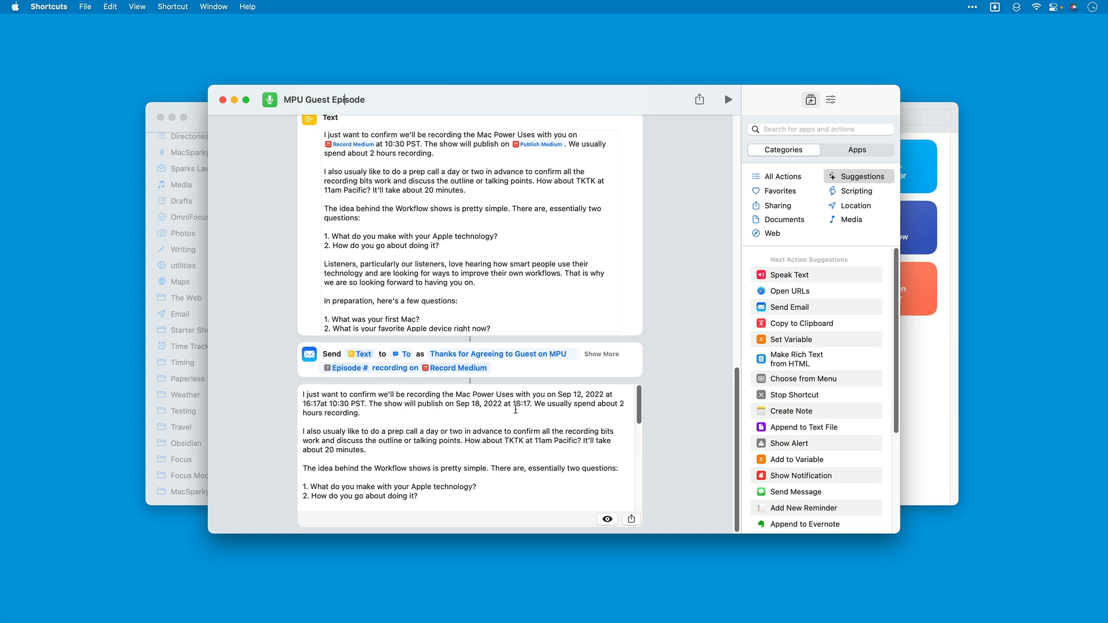
Step: Set the time format to None in the second Format Publish Date action, which uses the Medium date format
{"action": "scroll", "coordinate": [458, 265], "scroll_direction": "up", "scroll_amount": 3}
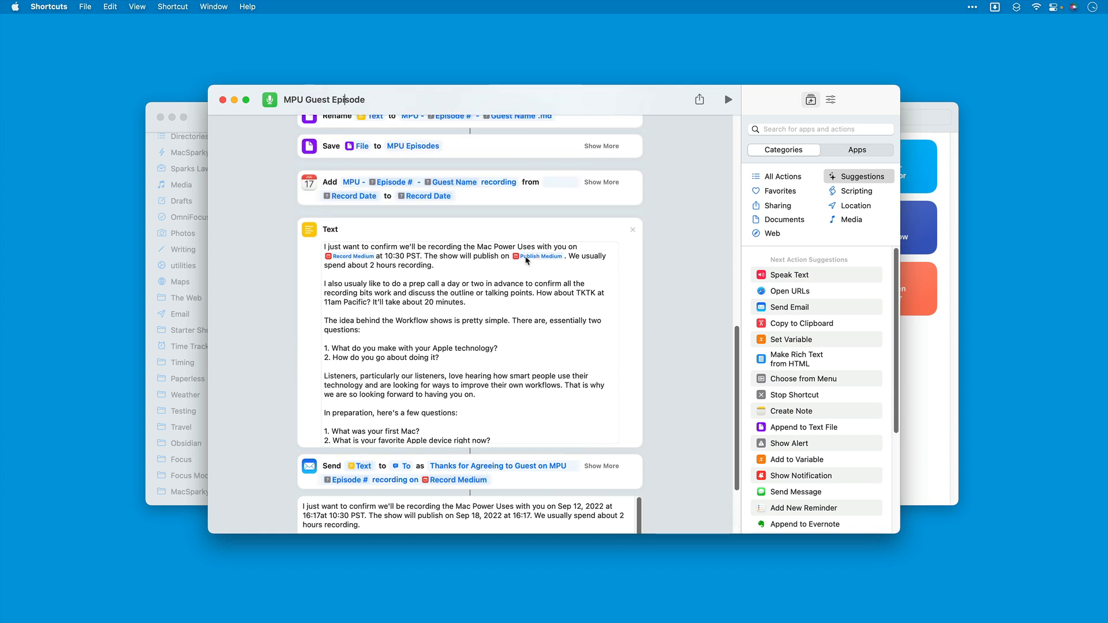
{"action": "left_click", "coordinate": [384, 263]}
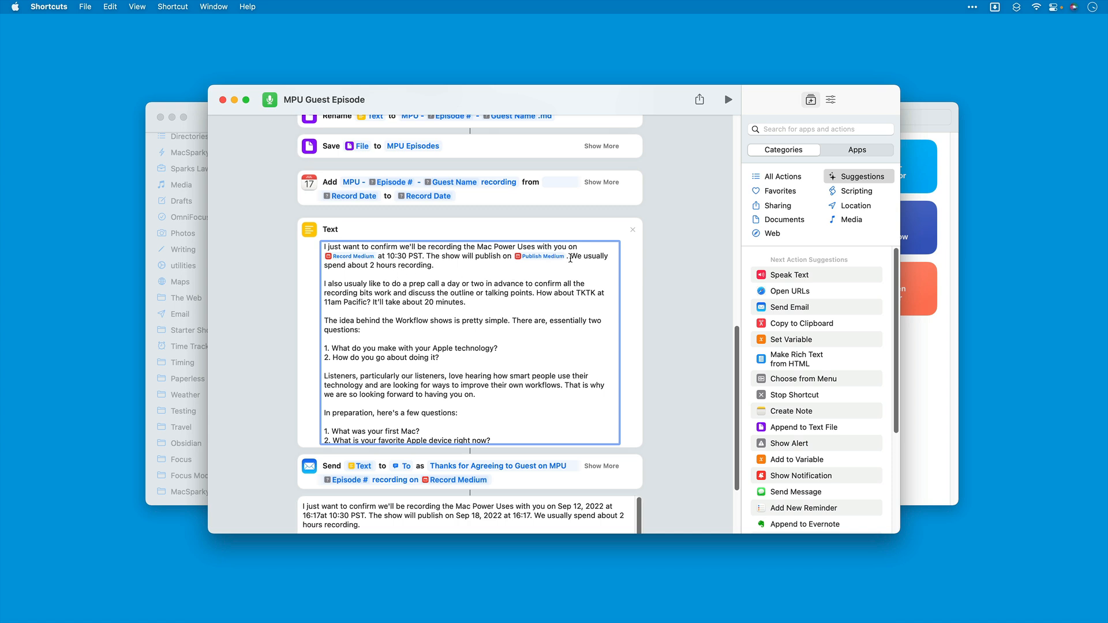
{"action": "scroll", "coordinate": [550, 266], "scroll_direction": "up", "scroll_amount": 6}
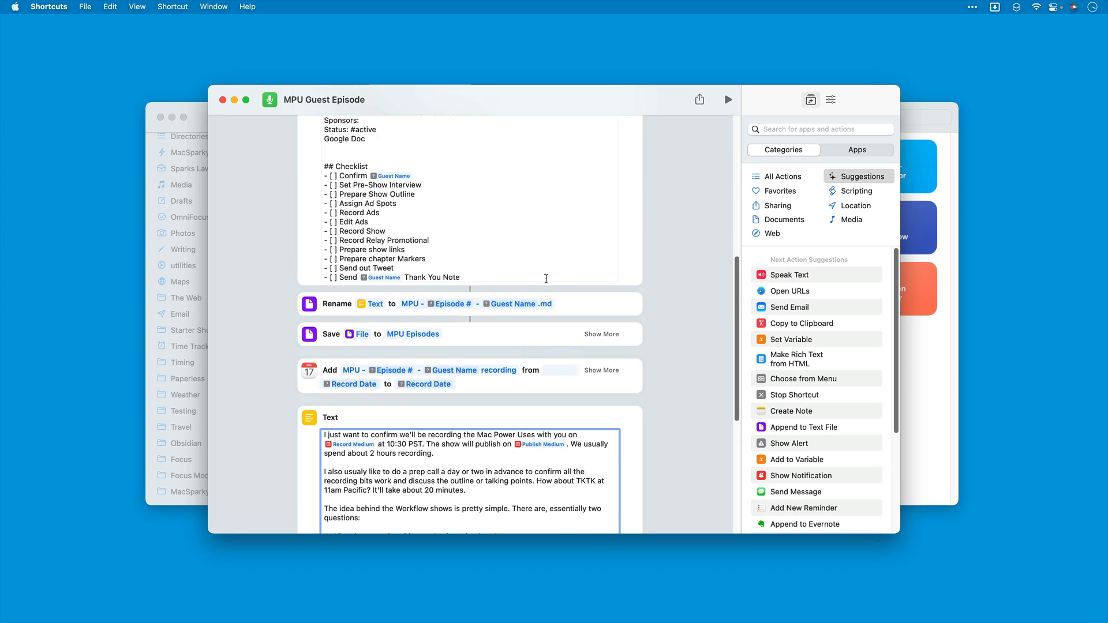
{"action": "scroll", "coordinate": [467, 305], "scroll_direction": "up", "scroll_amount": 10}
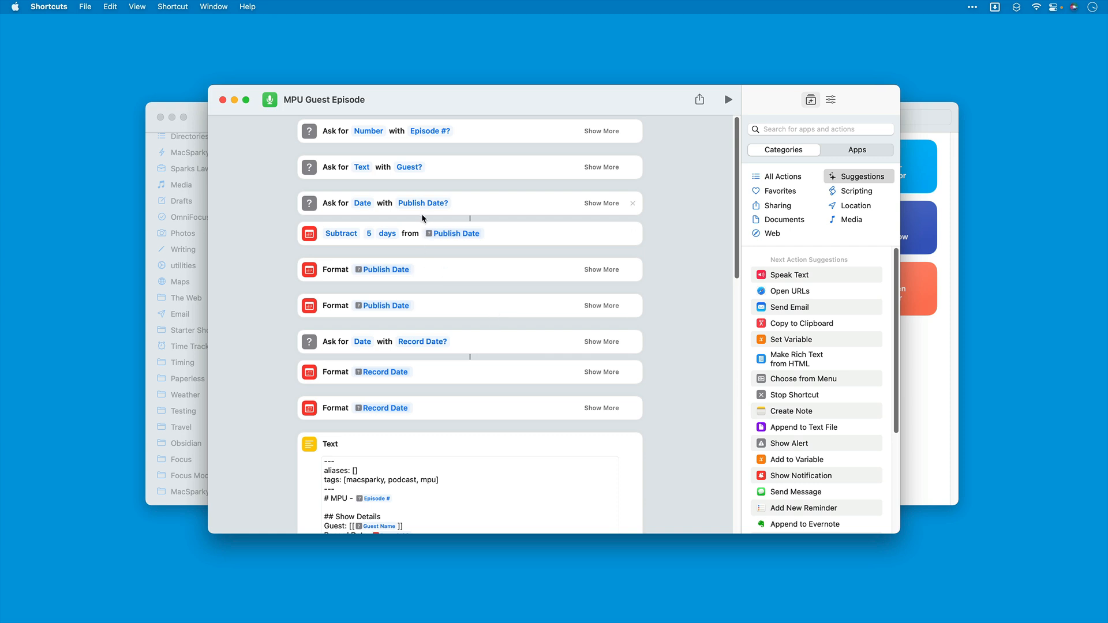
{"action": "left_click", "coordinate": [602, 306]}
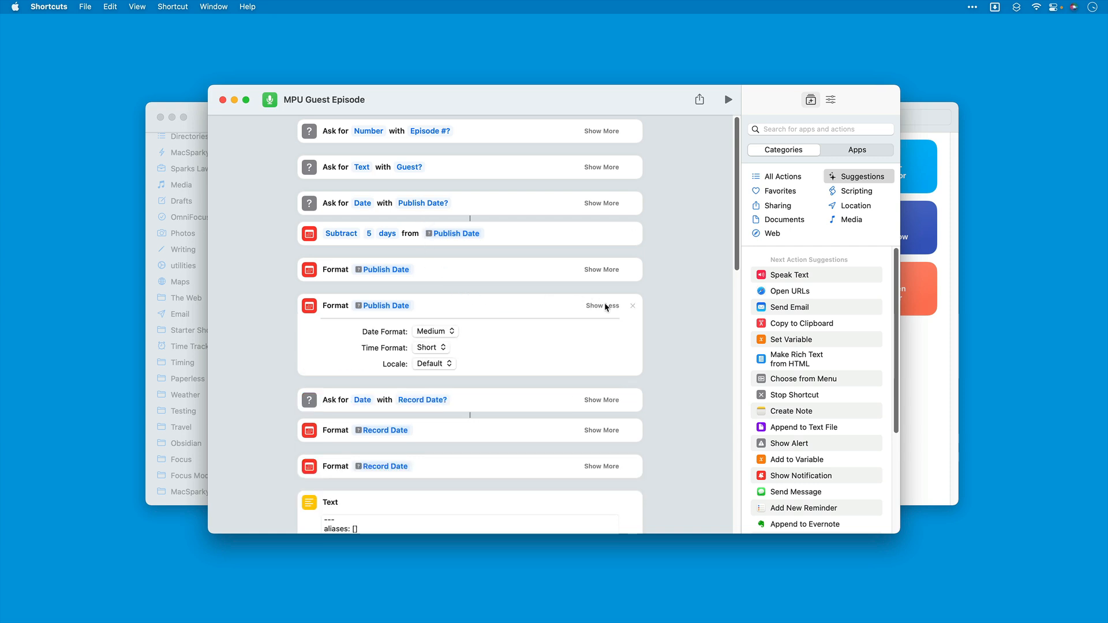
{"action": "left_click", "coordinate": [430, 350]}
{"action": "left_click", "coordinate": [430, 336]}
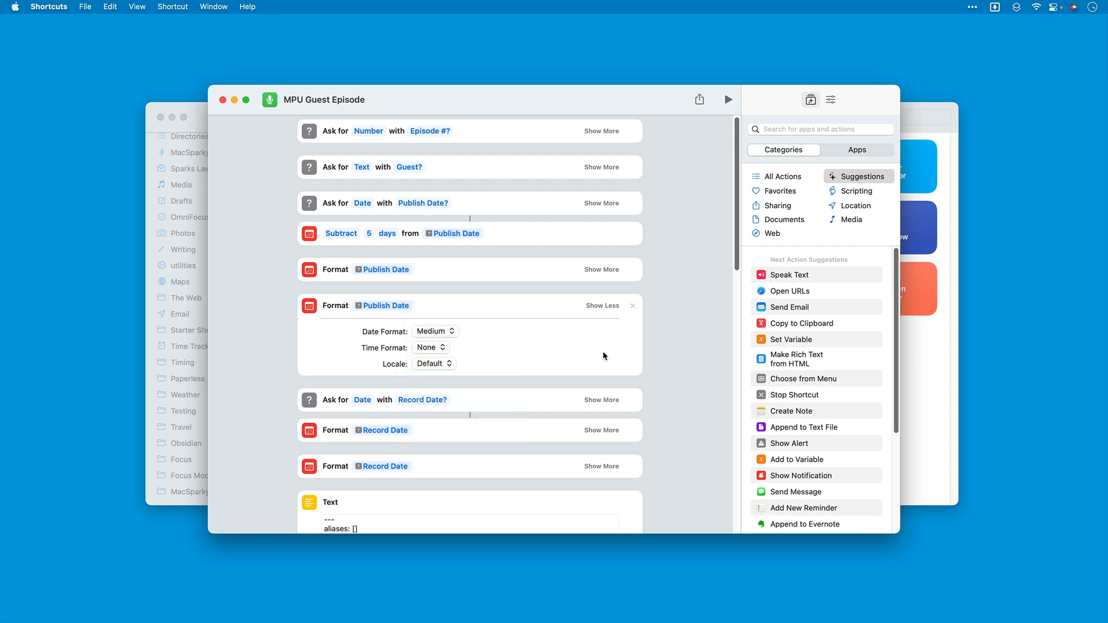
Step: Set the time format to None in the second Format Record Date action, which uses the Medium date format
{"action": "scroll", "coordinate": [594, 358], "scroll_direction": "down", "scroll_amount": 5}
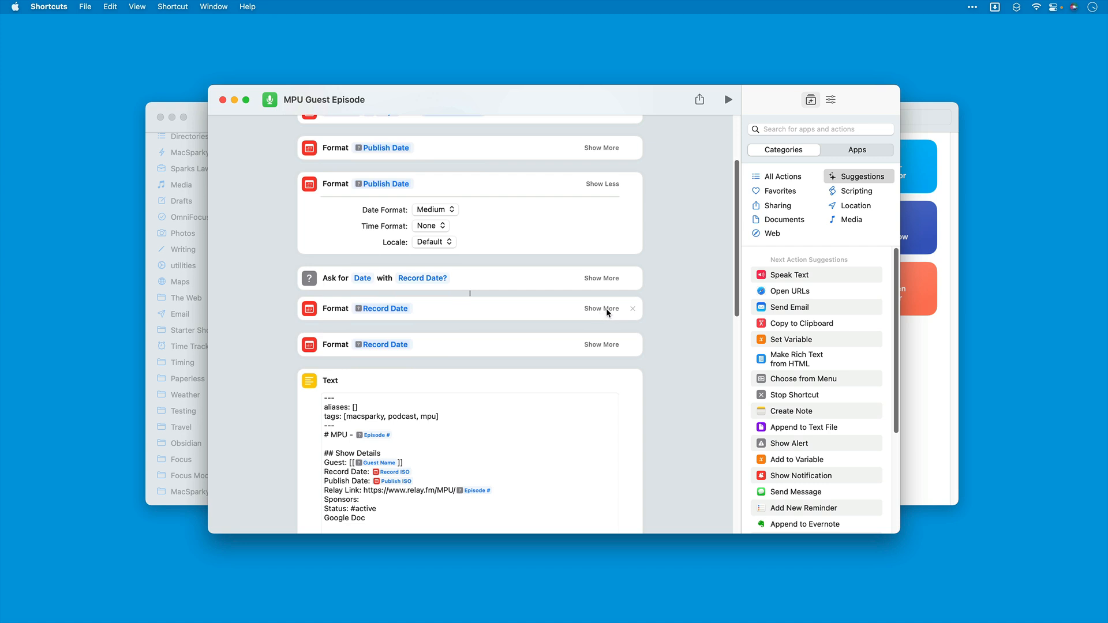
{"action": "left_click", "coordinate": [603, 344]}
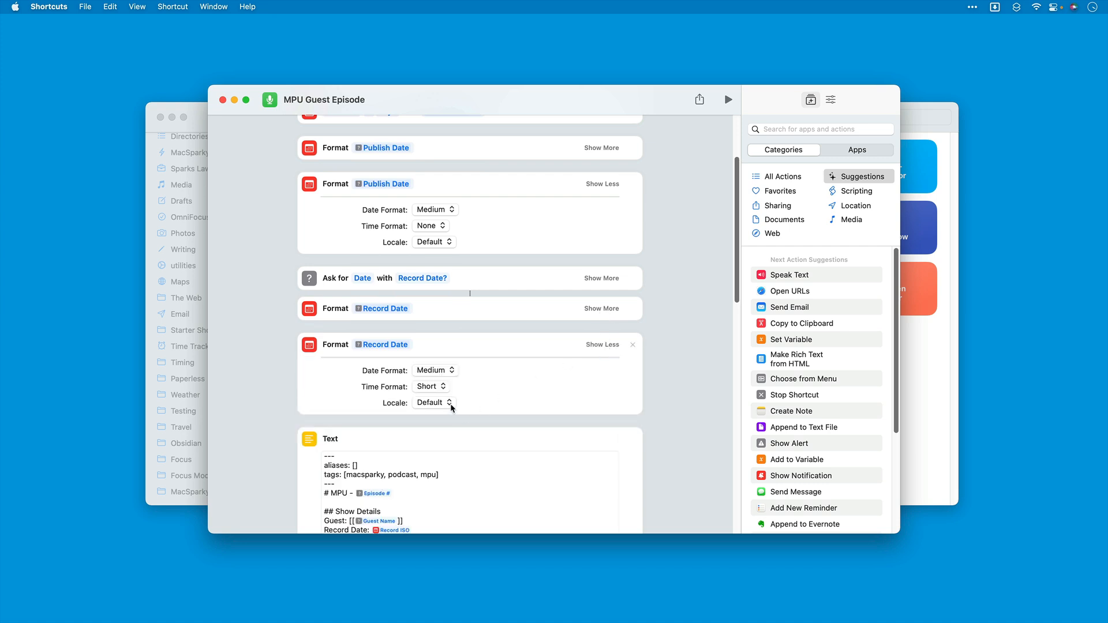
{"action": "left_click", "coordinate": [444, 388]}
{"action": "left_click", "coordinate": [535, 386]}
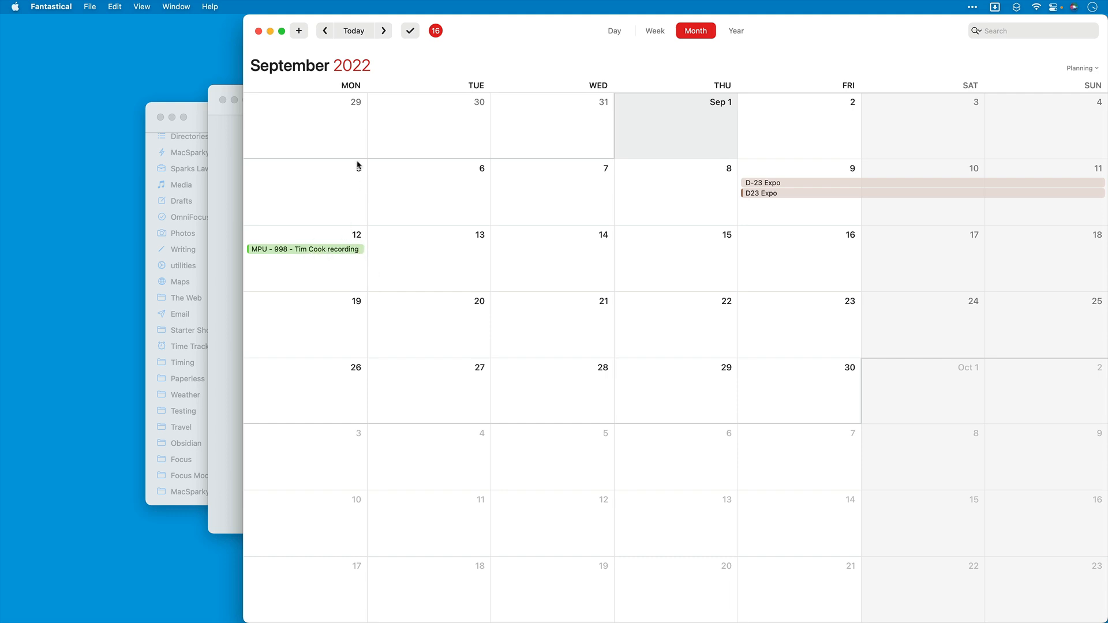
Step: Close the Fantastical calendar window, switch to Obsidian and check the episode 999 and 998 notes in the MPU Episodes folder
{"action": "left_click", "coordinate": [258, 33]}
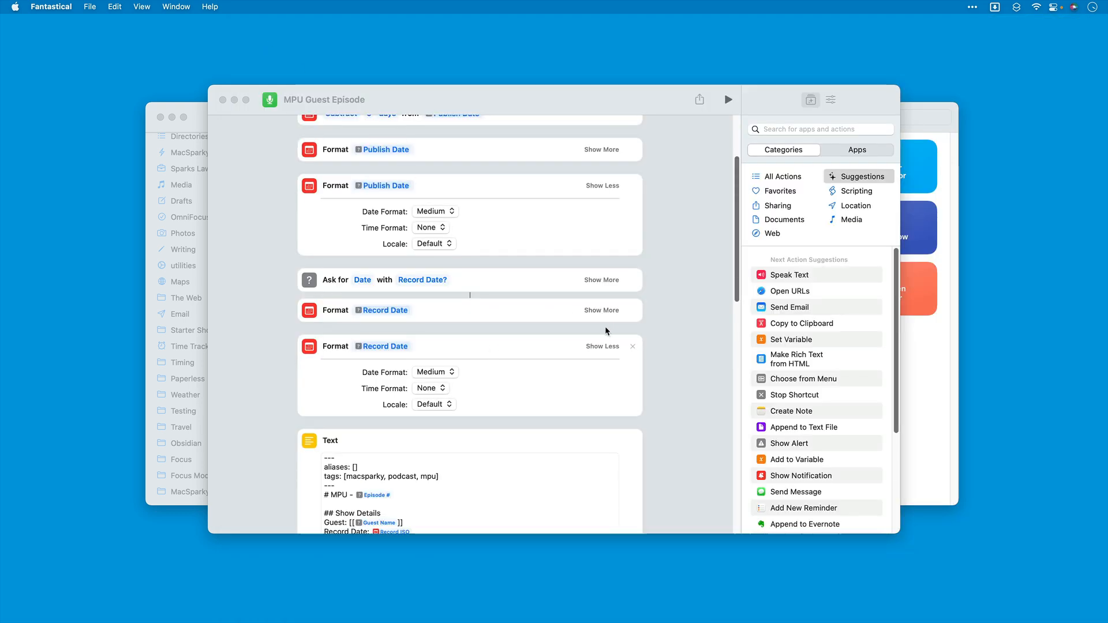
{"action": "left_click", "coordinate": [1011, 611]}
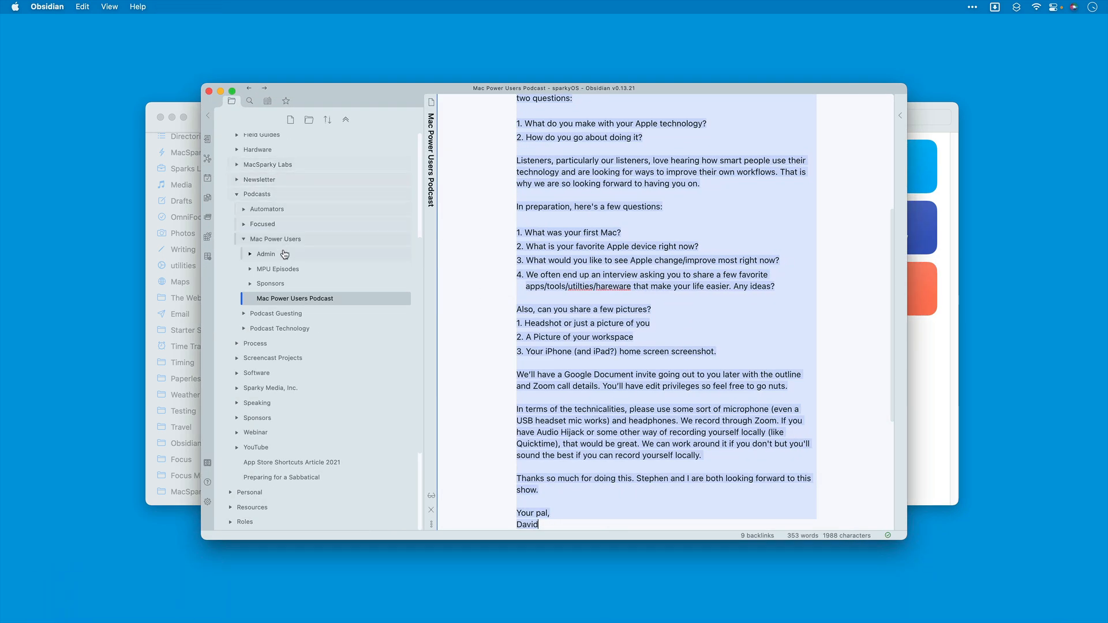
{"action": "left_click", "coordinate": [278, 269]}
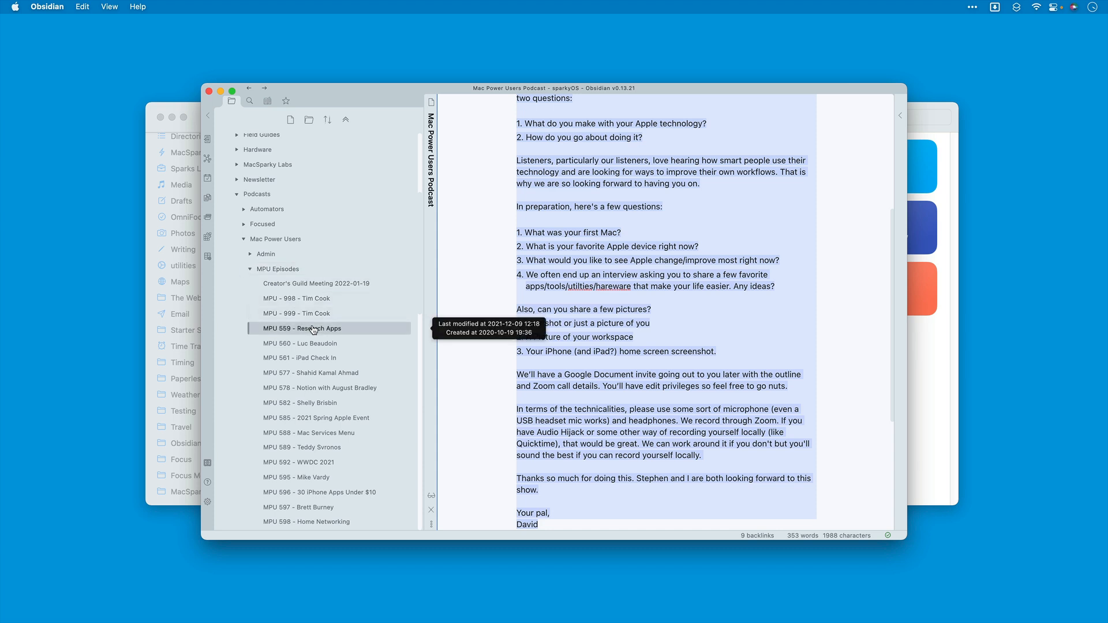
{"action": "left_click", "coordinate": [309, 314]}
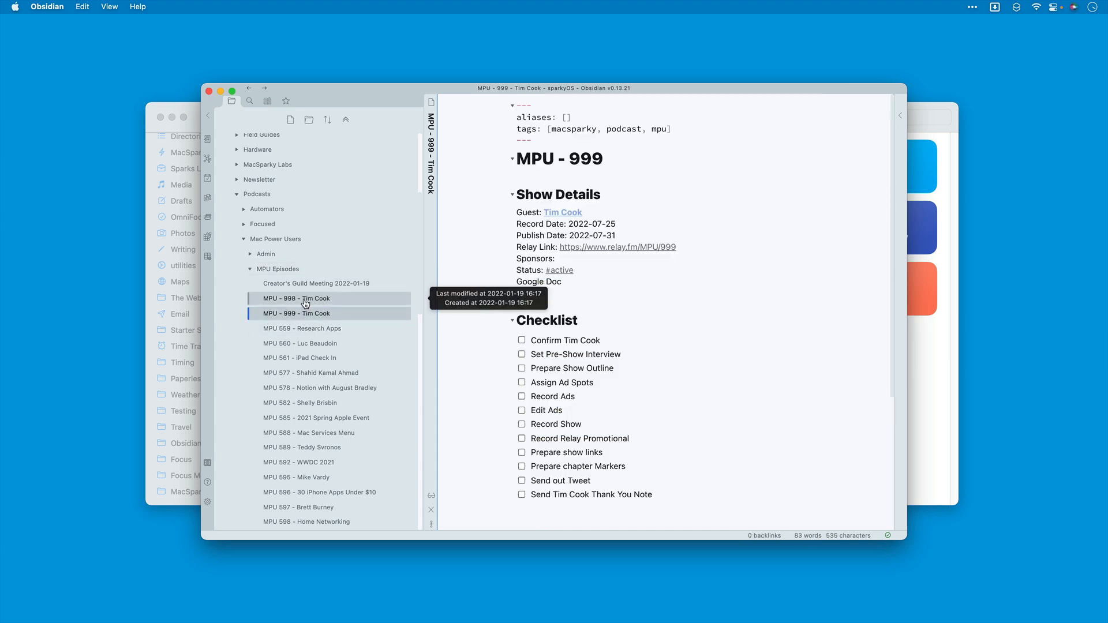
{"action": "left_click", "coordinate": [306, 300]}
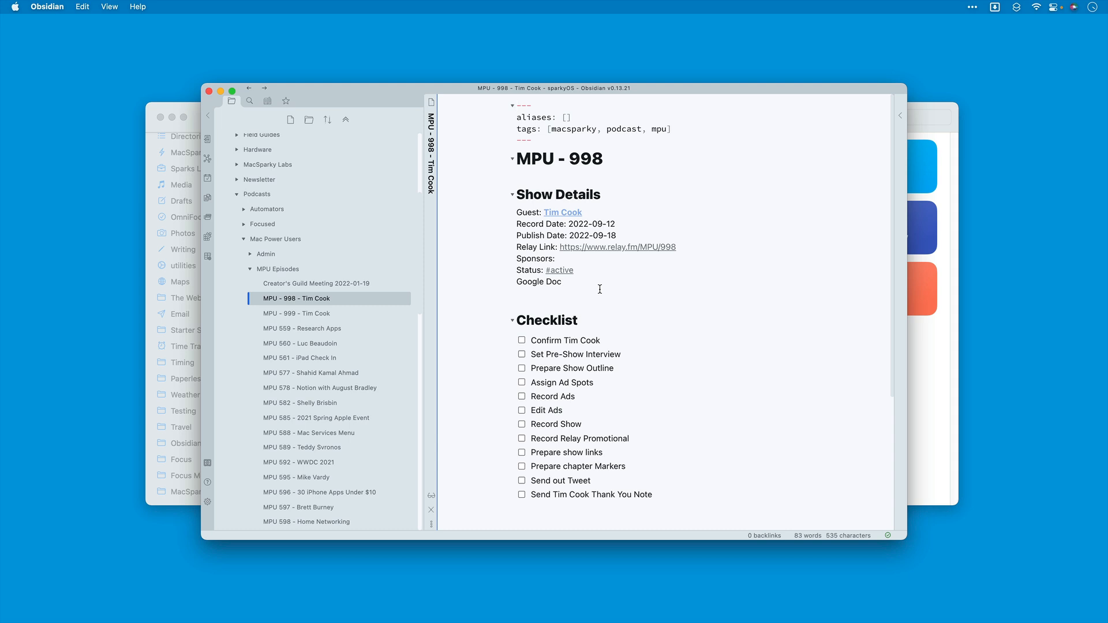
{"action": "scroll", "coordinate": [635, 296], "scroll_direction": "down", "scroll_amount": 3}
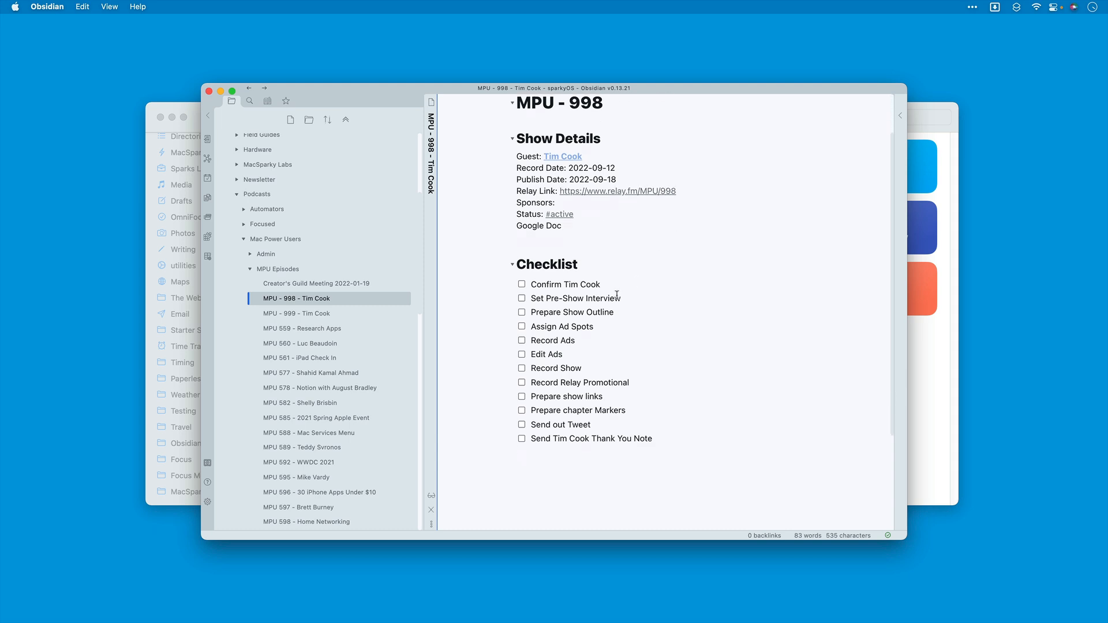
{"action": "scroll", "coordinate": [651, 386], "scroll_direction": "up", "scroll_amount": 3}
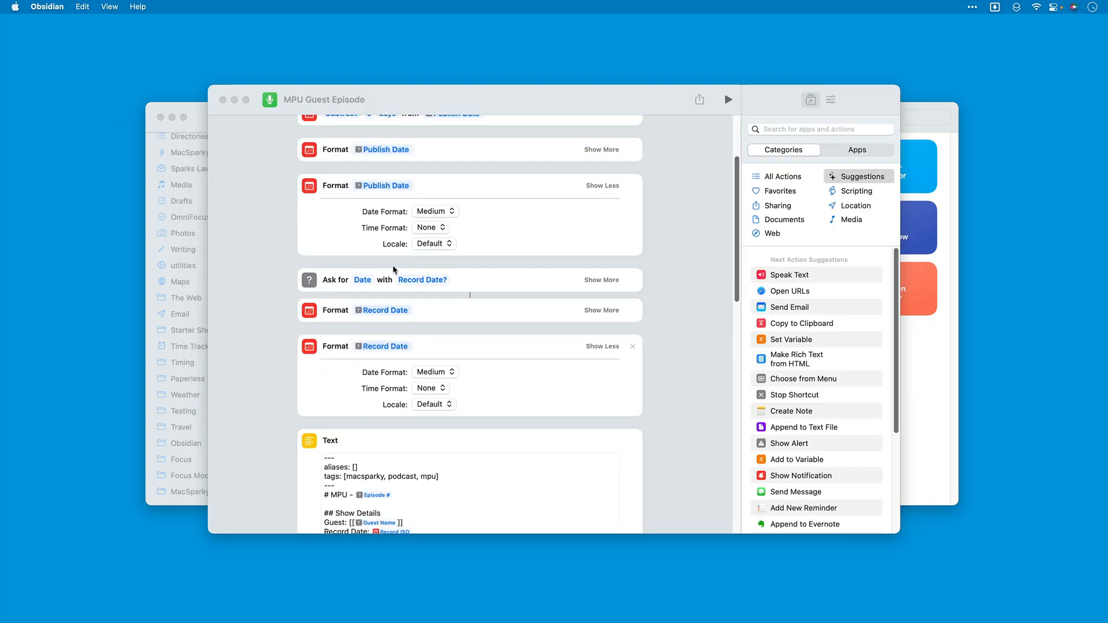
Step: Return to the MPU Guest Episode shortcut and review its actions from the input prompts through the note template and calendar event
{"action": "scroll", "coordinate": [392, 266], "scroll_direction": "down", "scroll_amount": 10}
{"action": "scroll", "coordinate": [394, 269], "scroll_direction": "up", "scroll_amount": 10}
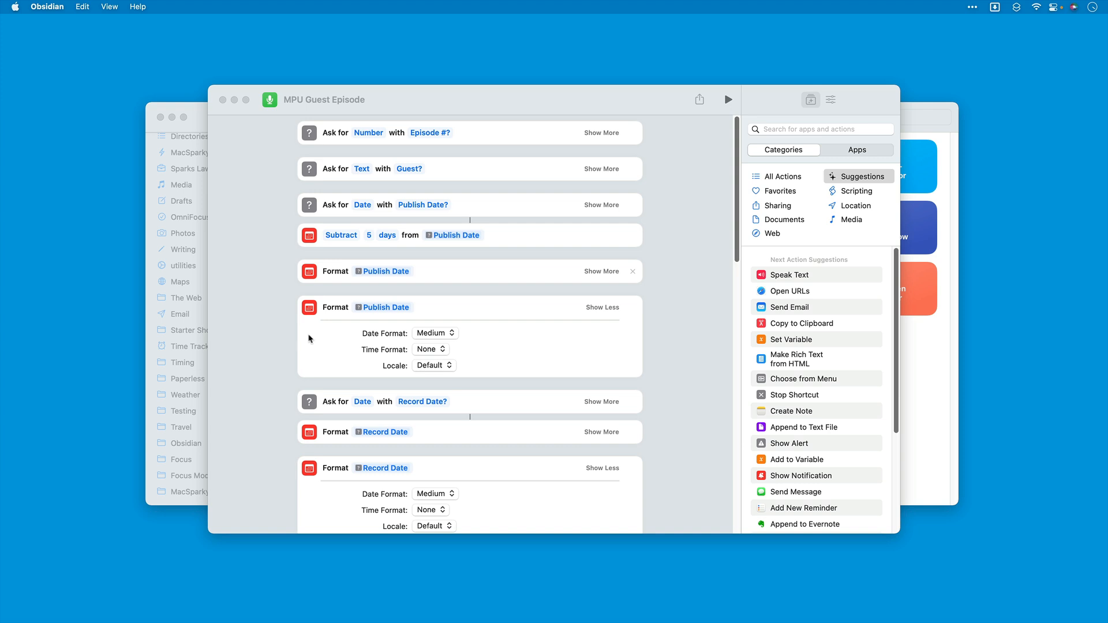
{"action": "scroll", "coordinate": [272, 345], "scroll_direction": "down", "scroll_amount": 5}
{"action": "scroll", "coordinate": [271, 344], "scroll_direction": "down", "scroll_amount": 8}
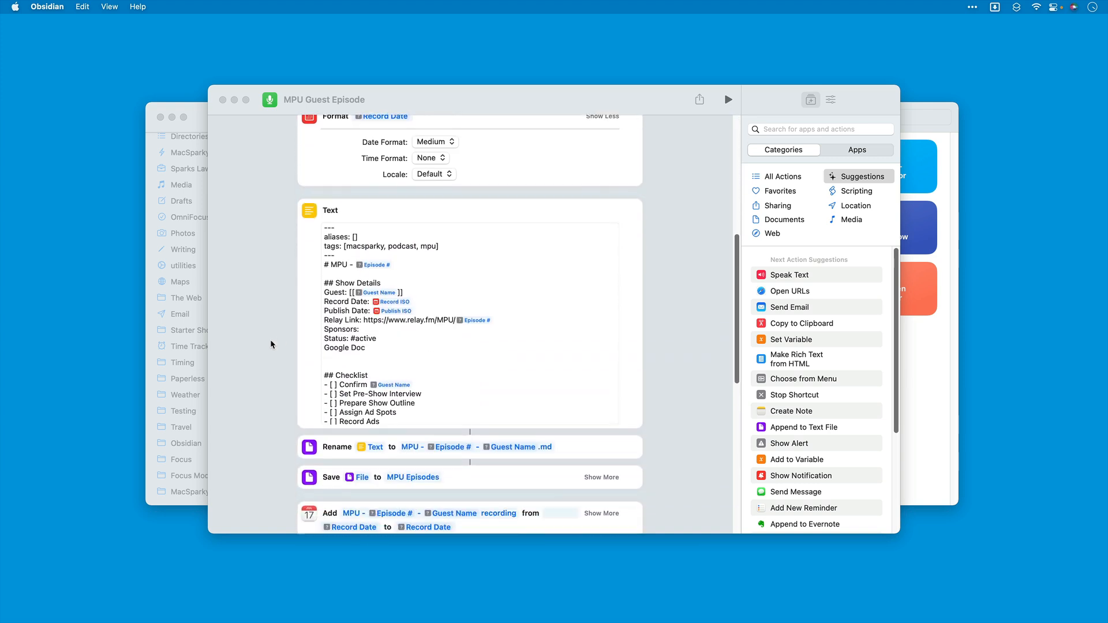
{"action": "scroll", "coordinate": [271, 345], "scroll_direction": "up", "scroll_amount": 12}
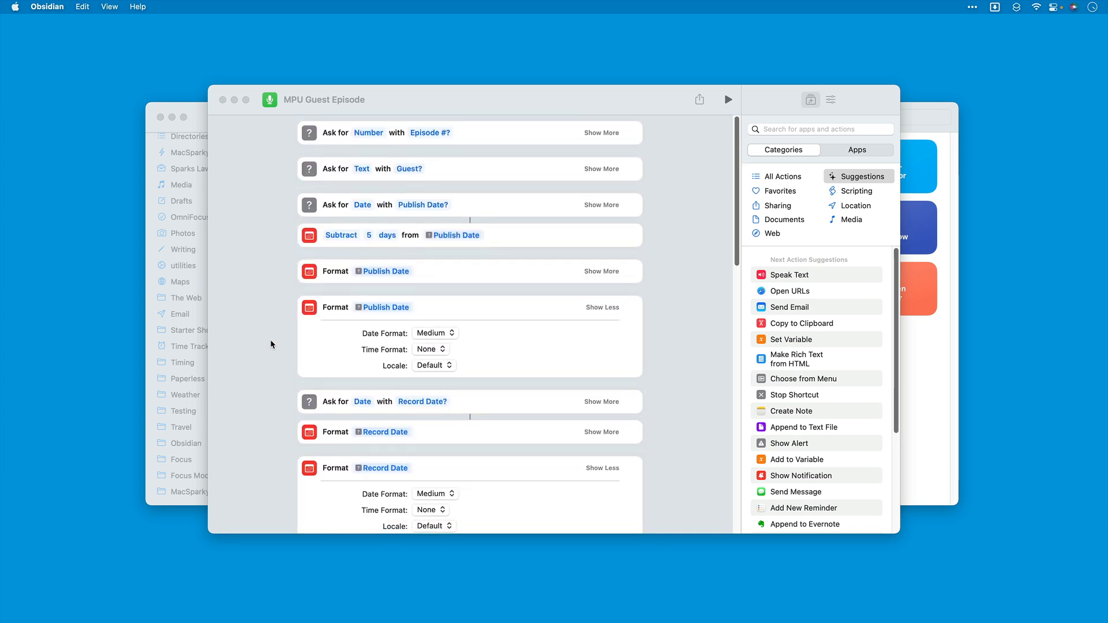